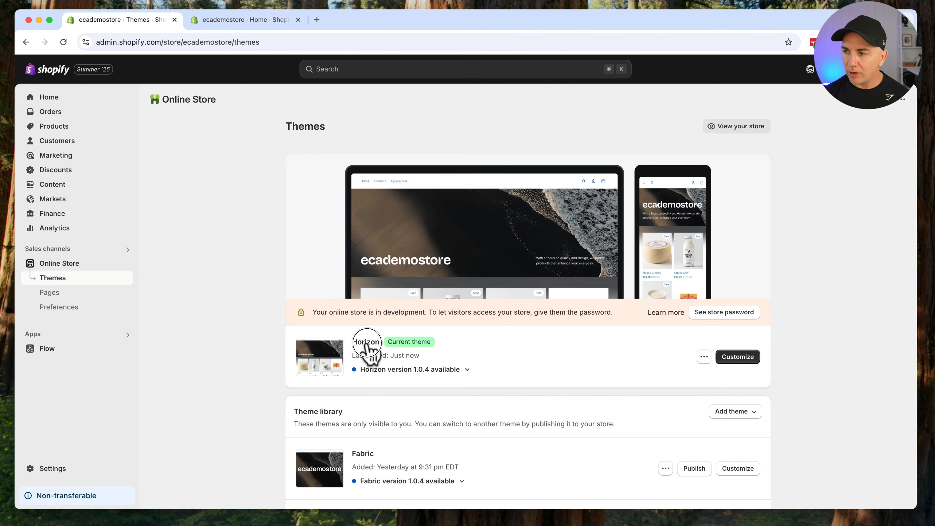
Step: Open the current Horizon theme for customization and expand its logo and favicon settings
{"action": "double_click", "coordinate": [368, 341]}
{"action": "left_click", "coordinate": [741, 357]}
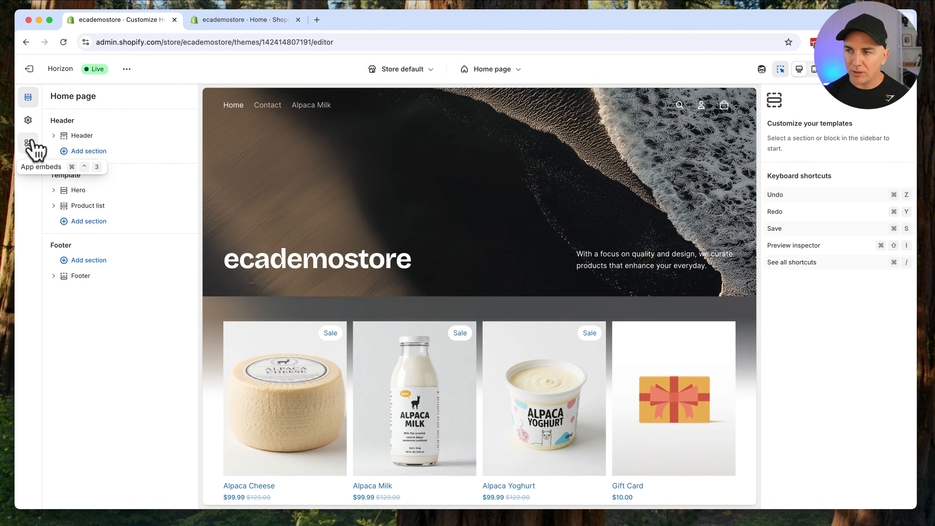
{"action": "left_click", "coordinate": [28, 120]}
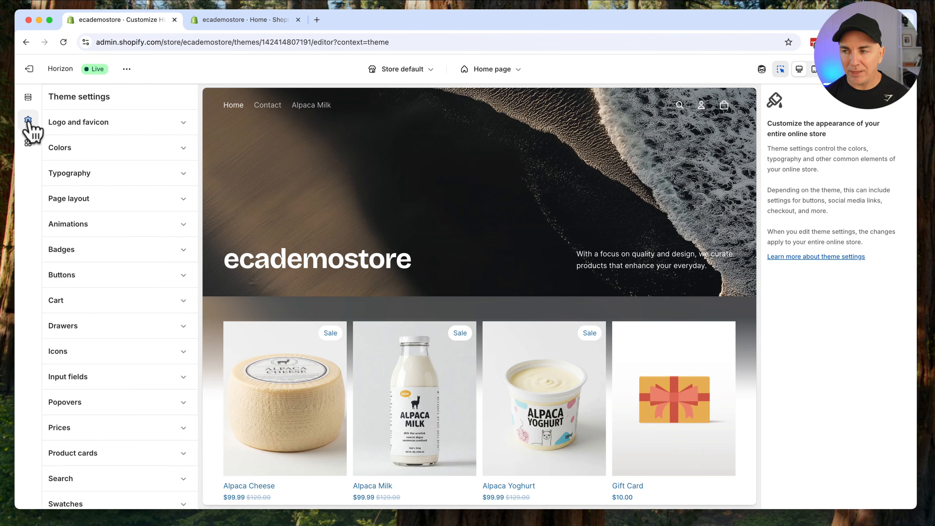
{"action": "left_click", "coordinate": [87, 123]}
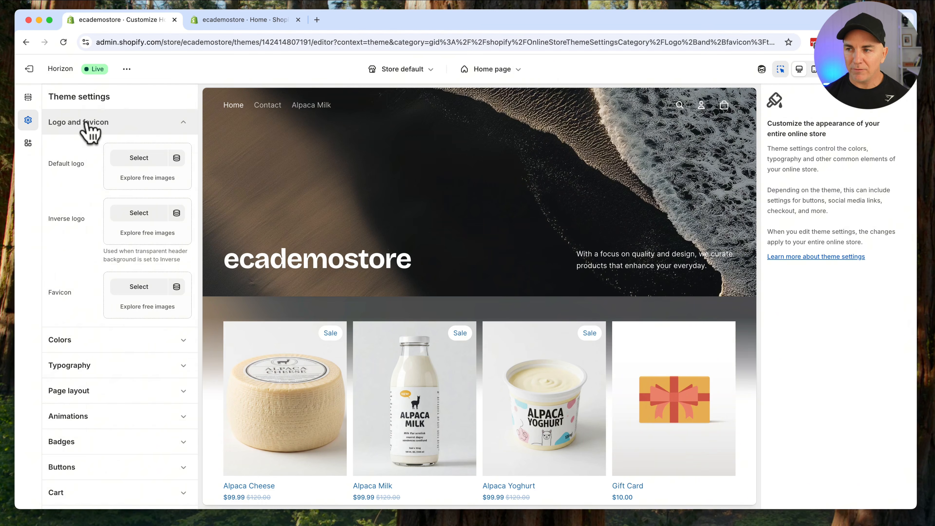
Step: Set the theme's default logo to the snowpaca PNG image from the store files
{"action": "left_click", "coordinate": [139, 158]}
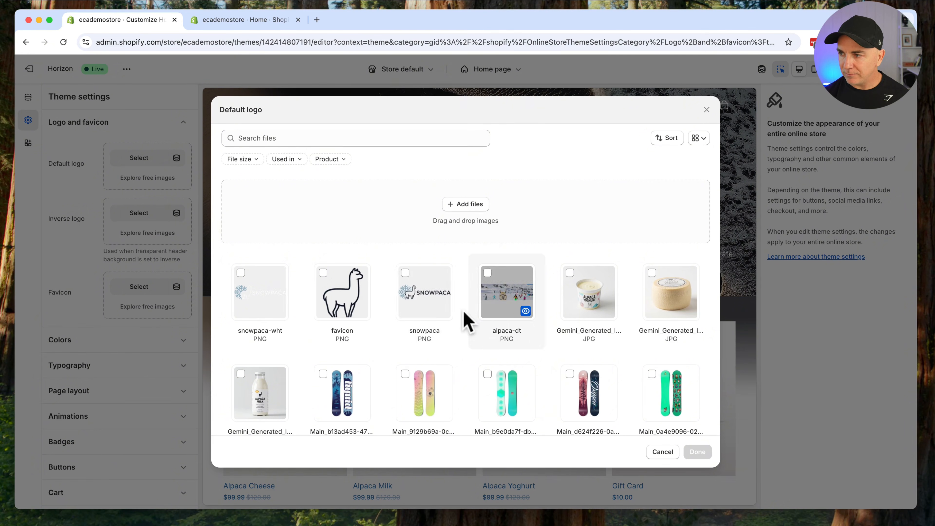
{"action": "left_click", "coordinate": [405, 272]}
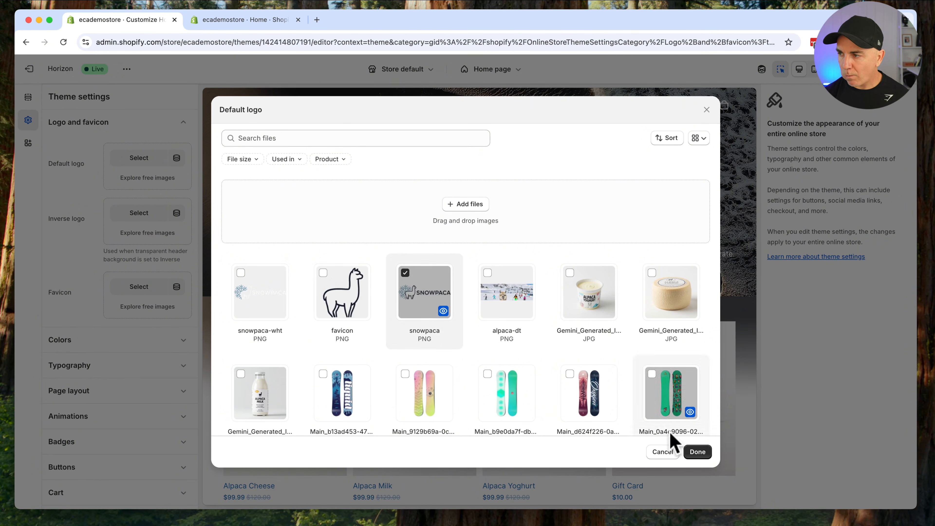
{"action": "left_click", "coordinate": [698, 452]}
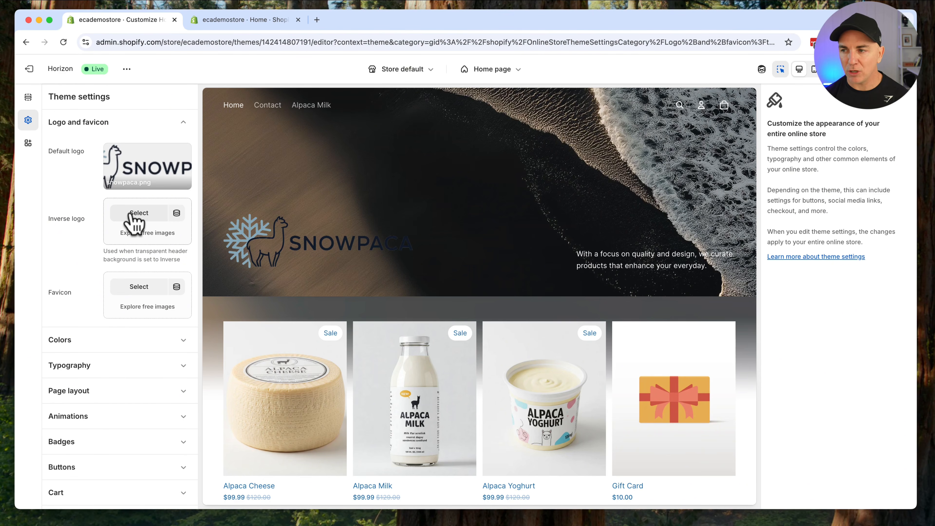
Step: Set the inverse logo to the snowpaca-wht PNG image from the store files
{"action": "left_click", "coordinate": [131, 215]}
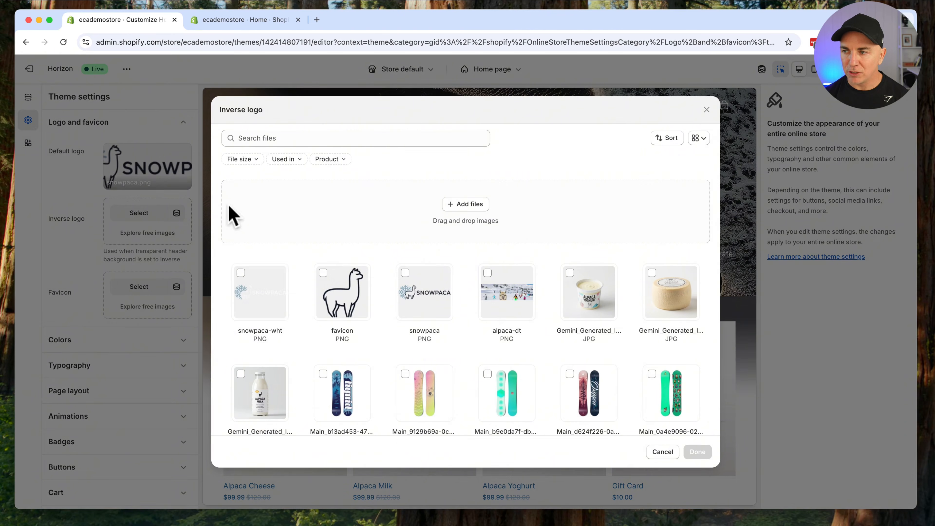
{"action": "left_click", "coordinate": [240, 278]}
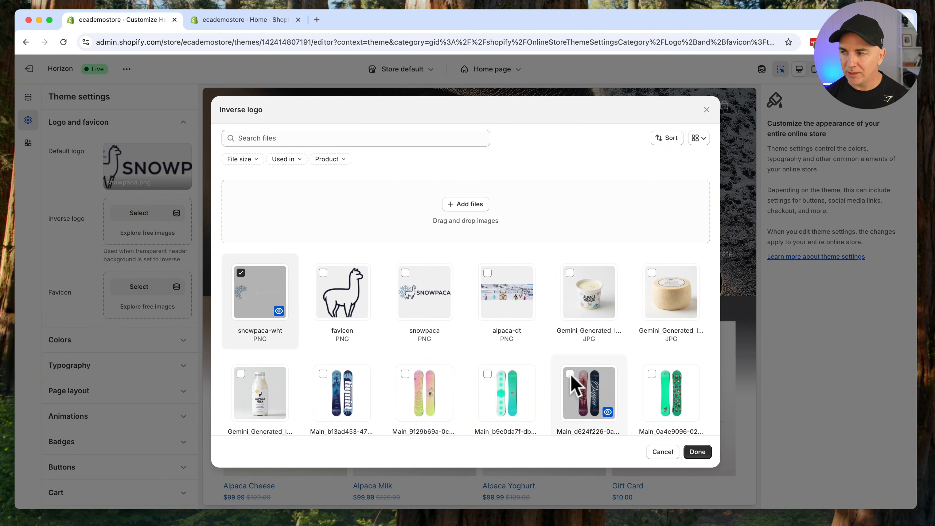
{"action": "left_click", "coordinate": [703, 457]}
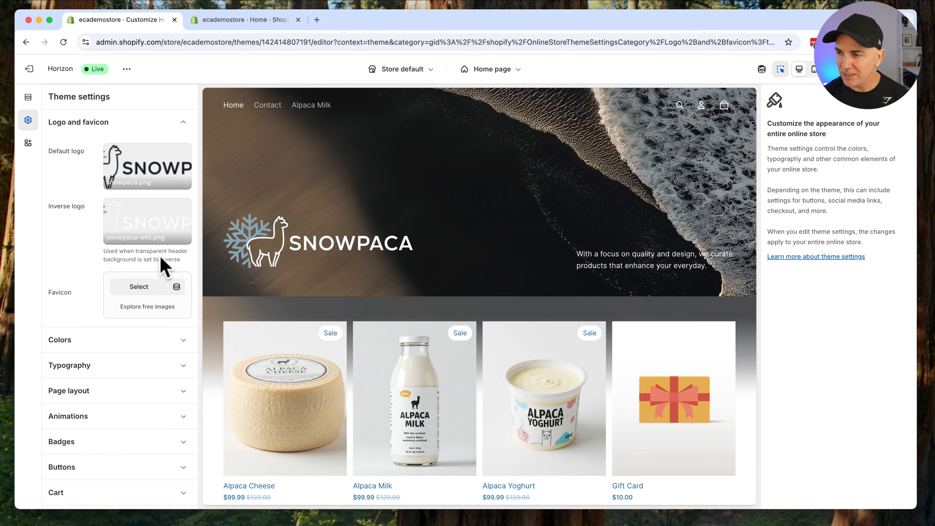
Step: Set the favicon to the favicon PNG image, save the theme changes, and collapse the logo and favicon settings
{"action": "left_click", "coordinate": [157, 287]}
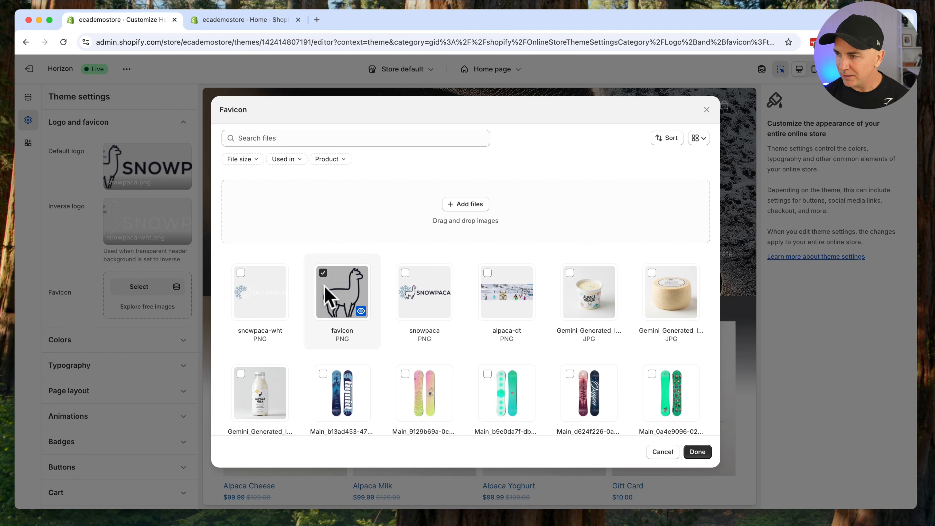
{"action": "left_click", "coordinate": [700, 452]}
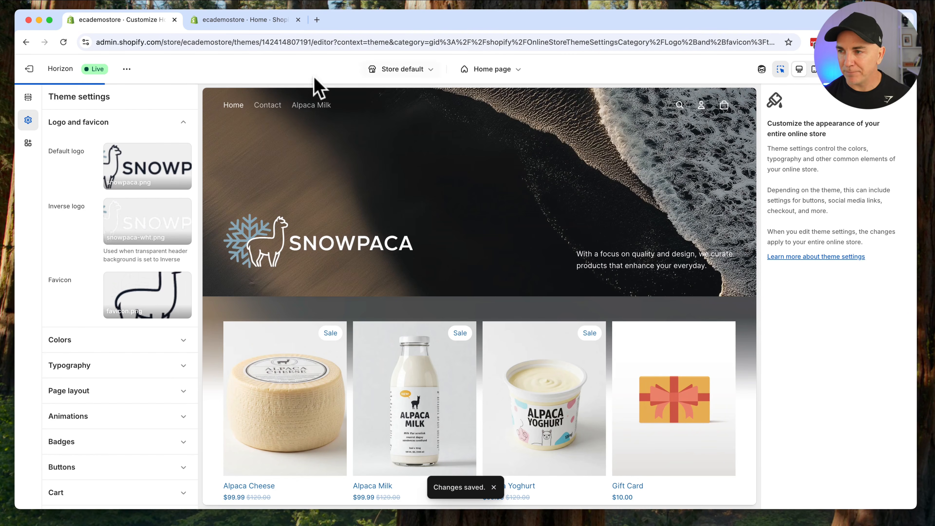
{"action": "left_click", "coordinate": [163, 122]}
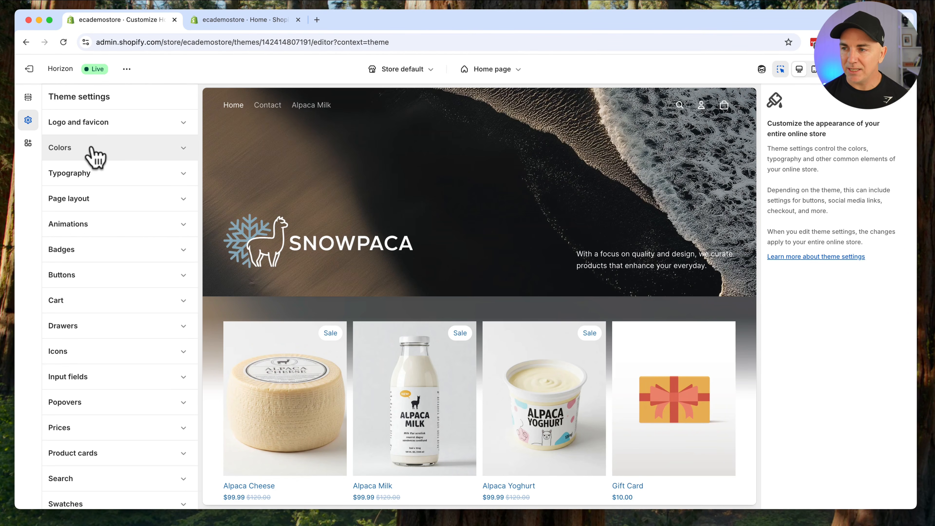
Step: Set the text color of color Scheme 1 to purple #6D1094
{"action": "left_click", "coordinate": [95, 156]}
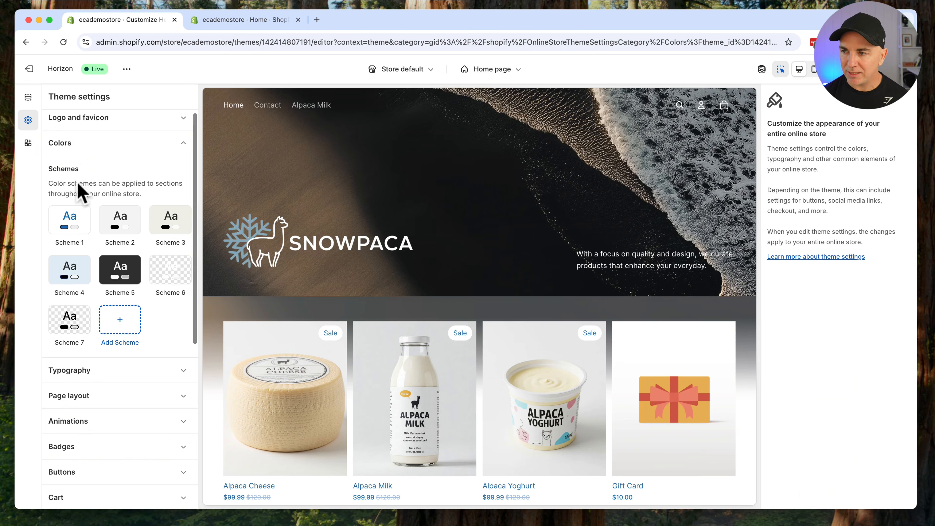
{"action": "scroll", "coordinate": [77, 196], "scroll_direction": "down", "scroll_amount": 2}
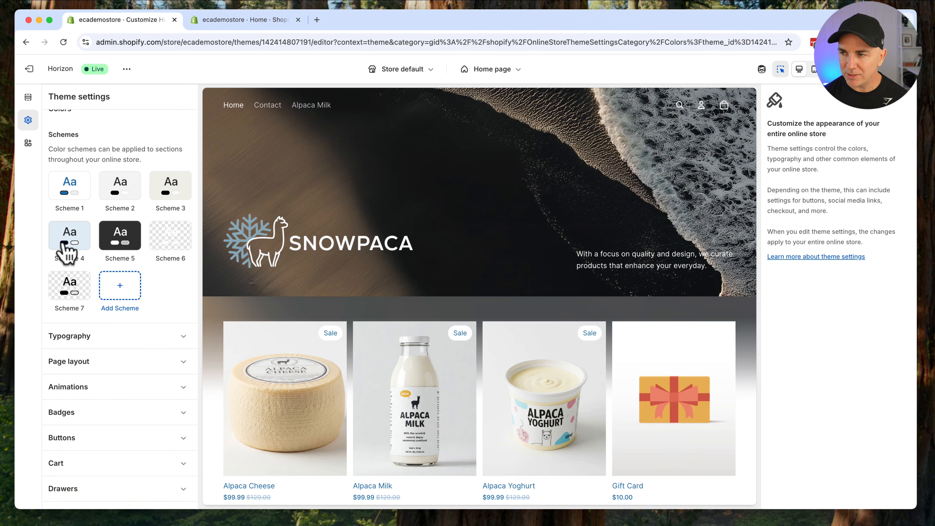
{"action": "left_click", "coordinate": [69, 190]}
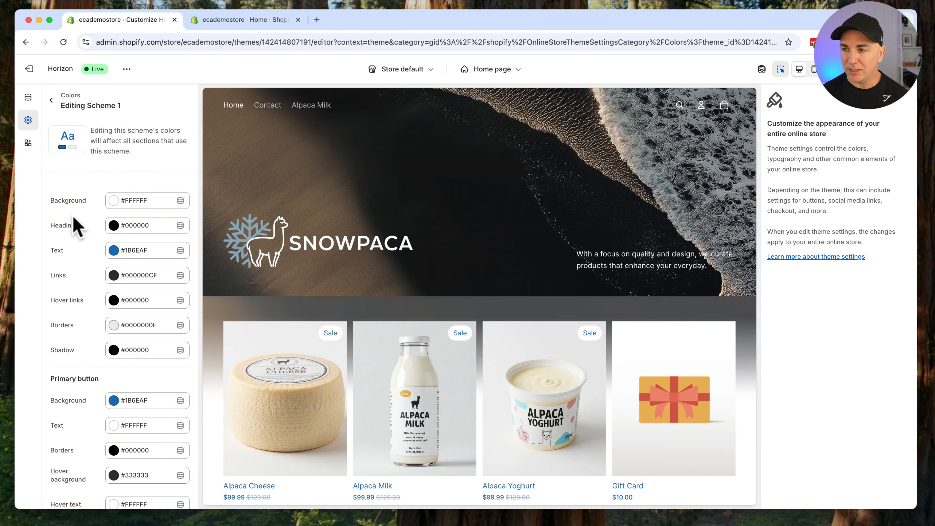
{"action": "left_click", "coordinate": [114, 250]}
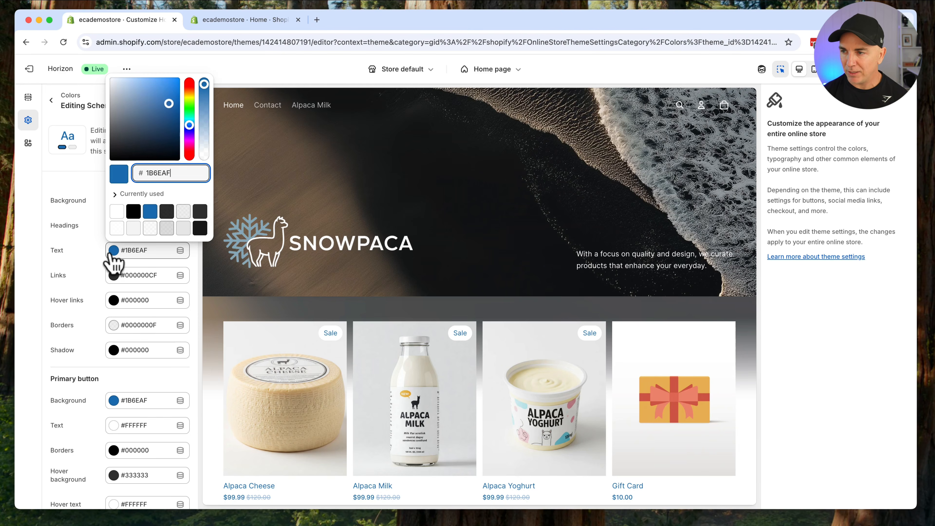
{"action": "left_click_drag", "start_coordinate": [189, 129], "coordinate": [190, 147]}
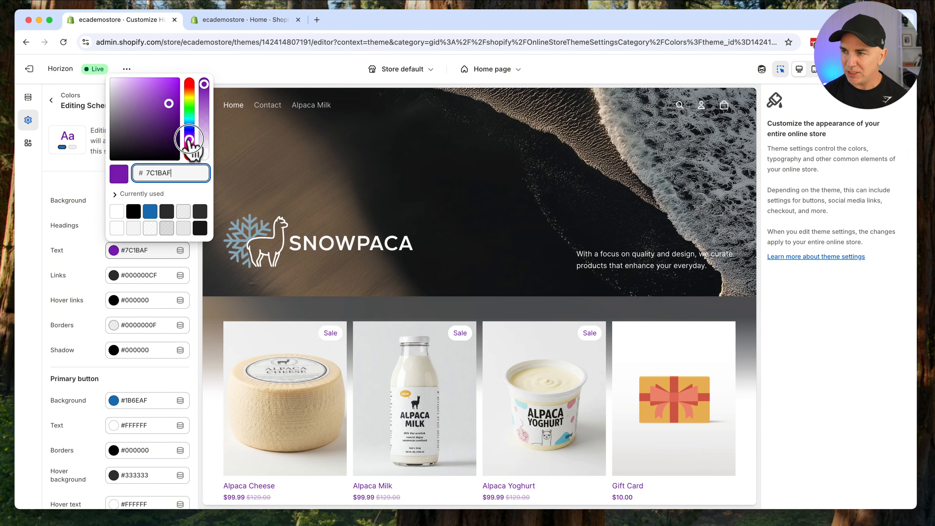
{"action": "left_click", "coordinate": [172, 107]}
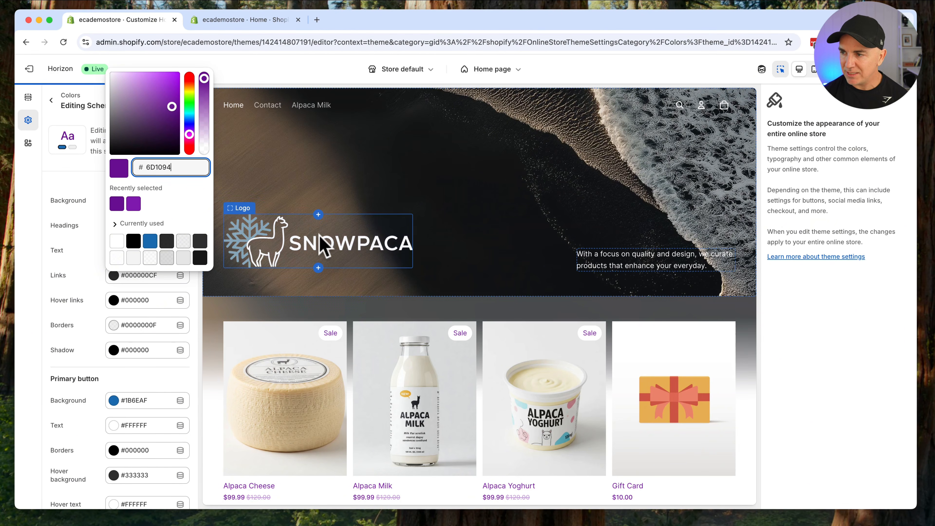
{"action": "scroll", "coordinate": [324, 288], "scroll_direction": "down", "scroll_amount": 3}
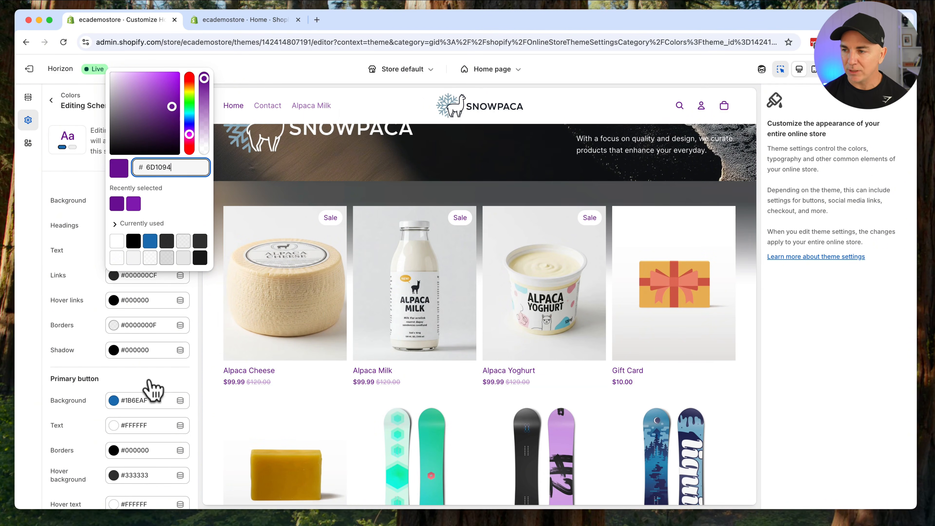
{"action": "left_click", "coordinate": [133, 380]}
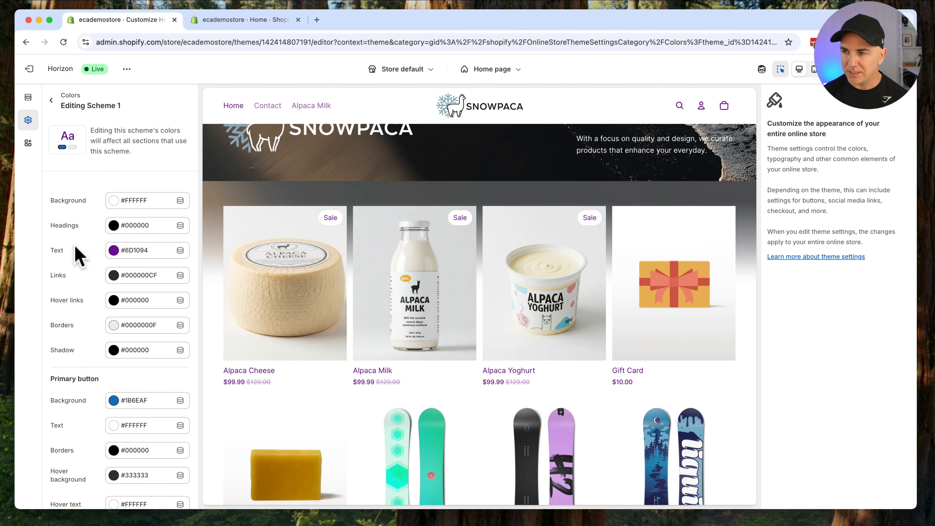
Step: Review the remaining Scheme 1 colors, restore its text color to blue #1B6EAF, and return to the scheme list
{"action": "scroll", "coordinate": [73, 262], "scroll_direction": "down", "scroll_amount": 10}
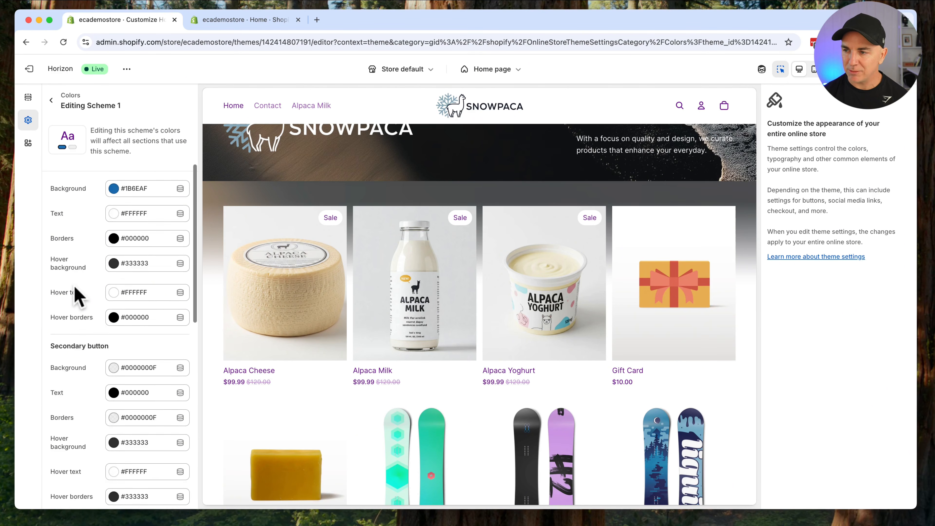
{"action": "scroll", "coordinate": [75, 295], "scroll_direction": "down", "scroll_amount": 8}
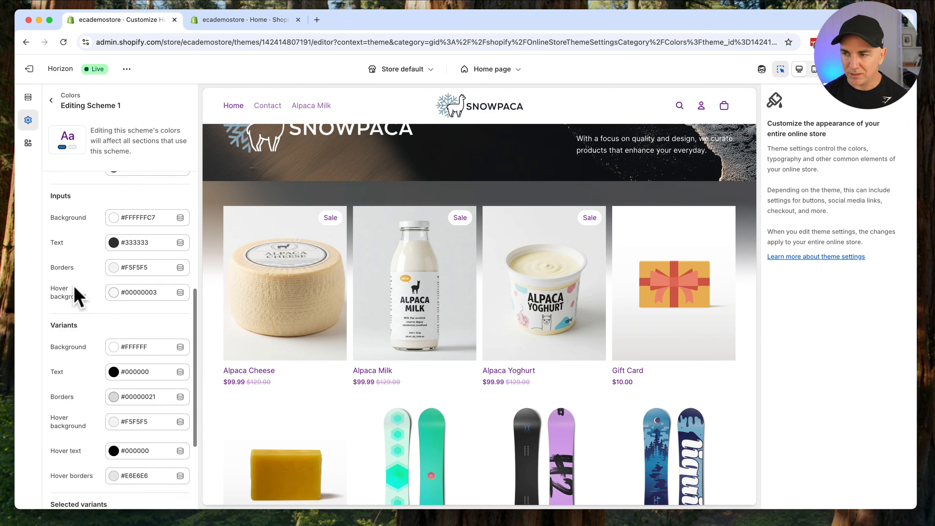
{"action": "scroll", "coordinate": [77, 297], "scroll_direction": "down", "scroll_amount": 3}
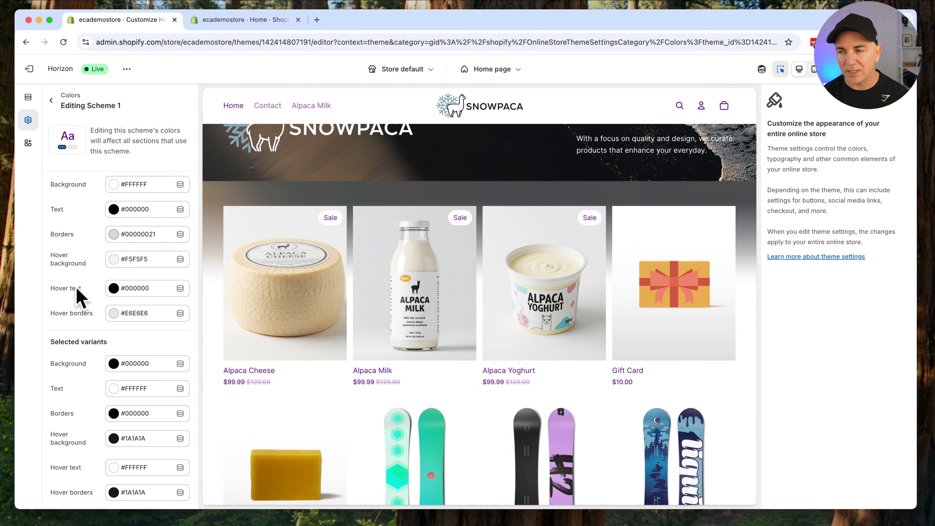
{"action": "scroll", "coordinate": [79, 295], "scroll_direction": "up", "scroll_amount": 20}
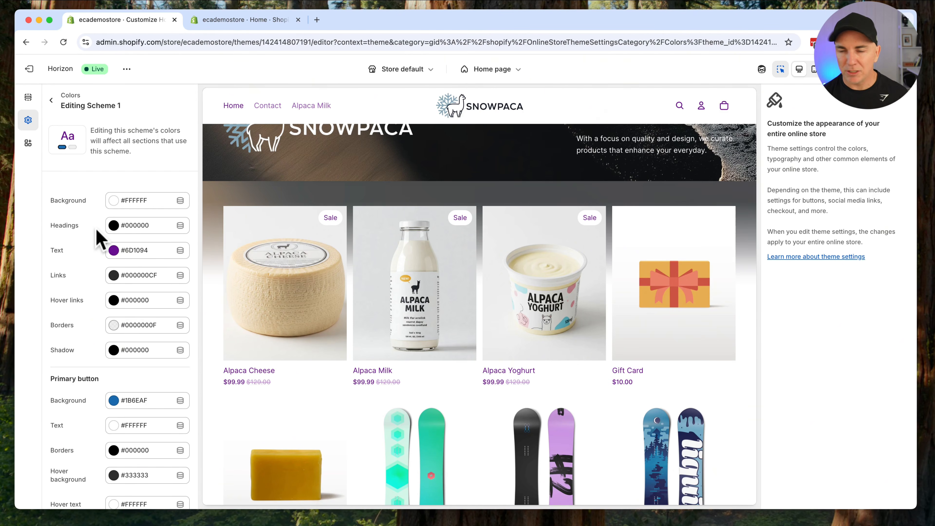
{"action": "left_click", "coordinate": [113, 250]}
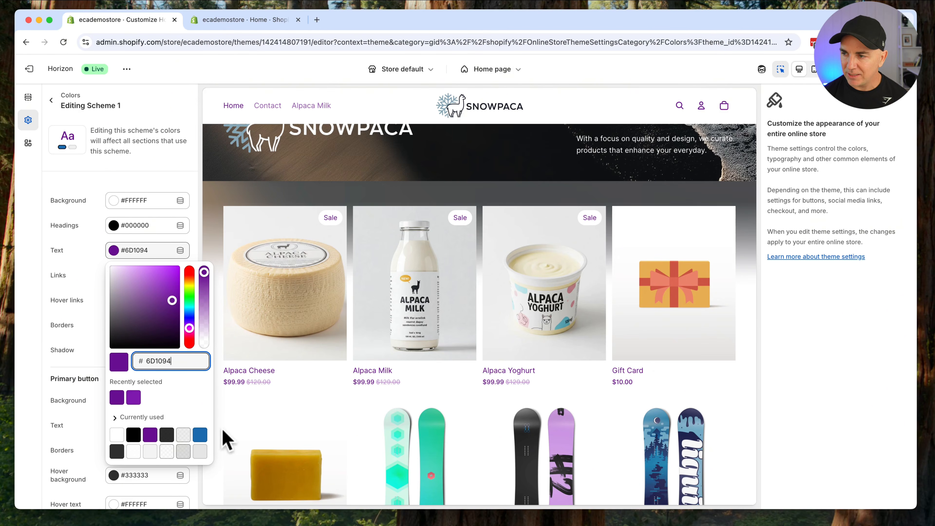
{"action": "left_click", "coordinate": [198, 436]}
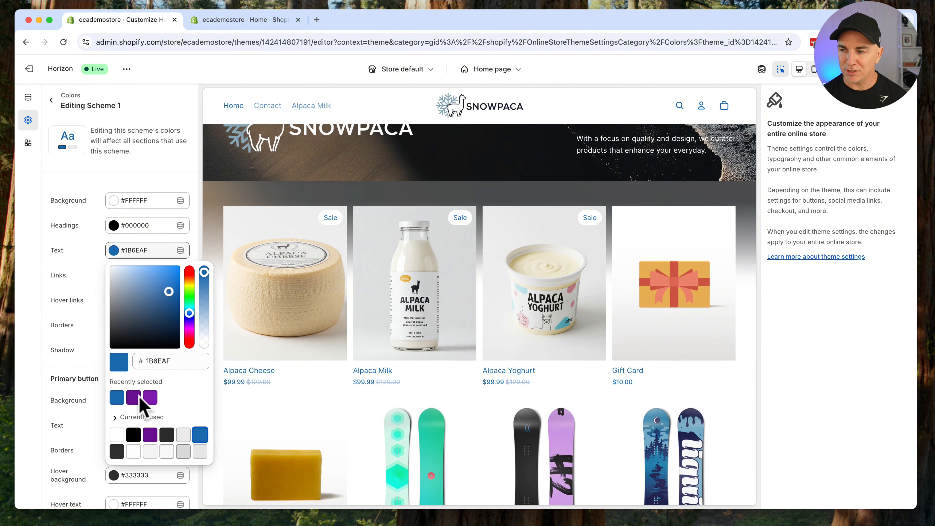
{"action": "left_click", "coordinate": [94, 174]}
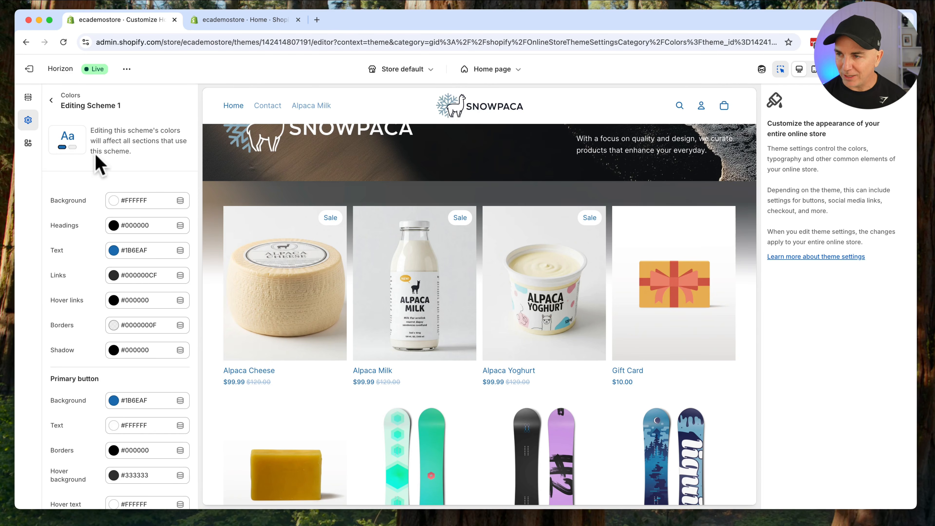
{"action": "left_click", "coordinate": [51, 100]}
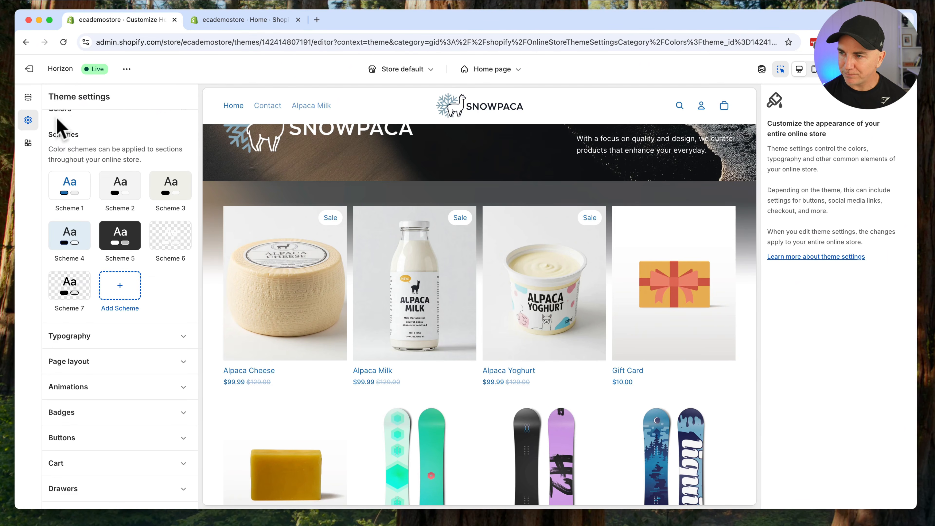
Step: Browse the fonts available for headings in the typography settings, leaving the heading font as it is
{"action": "left_click", "coordinate": [169, 337]}
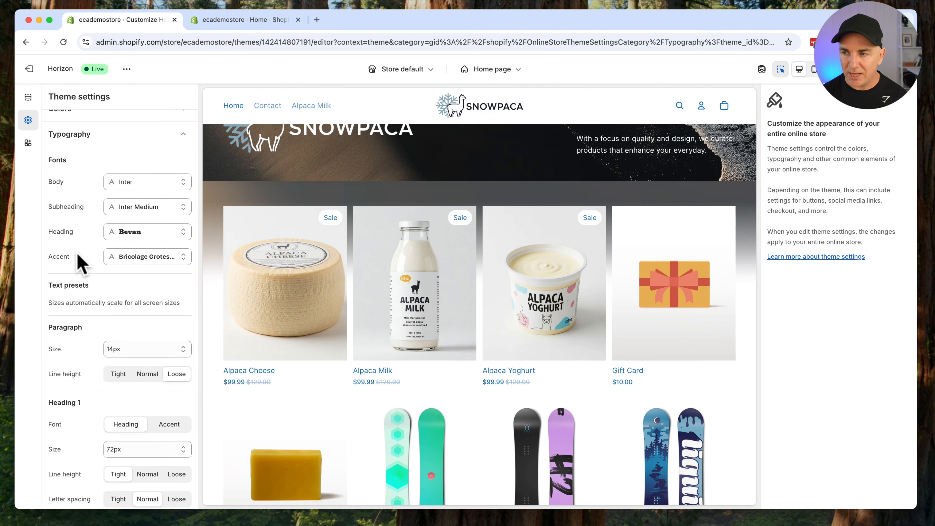
{"action": "left_click", "coordinate": [142, 232]}
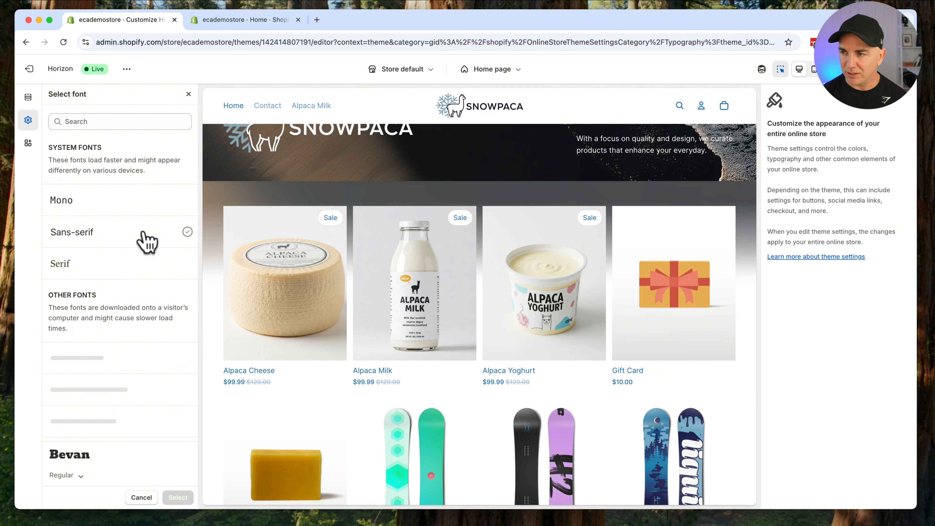
{"action": "scroll", "coordinate": [125, 334], "scroll_direction": "down", "scroll_amount": 10}
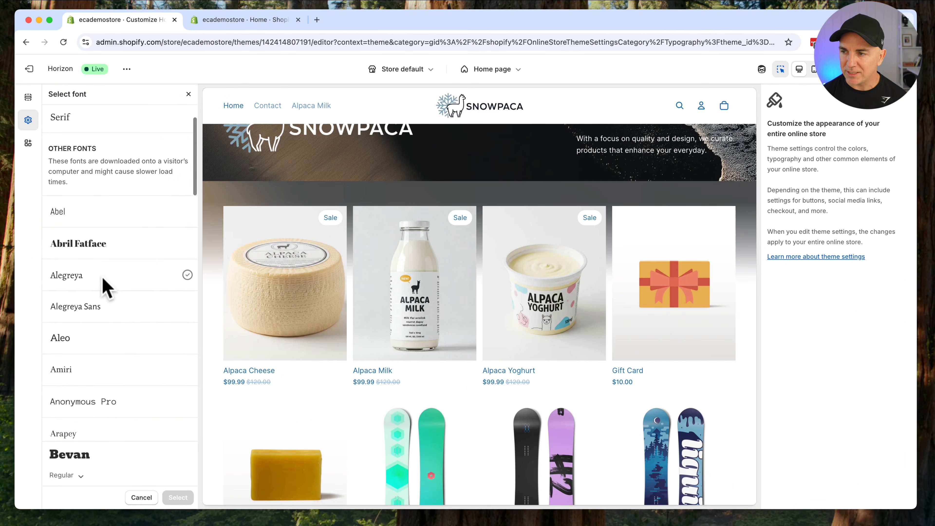
{"action": "scroll", "coordinate": [302, 324], "scroll_direction": "down", "scroll_amount": 10}
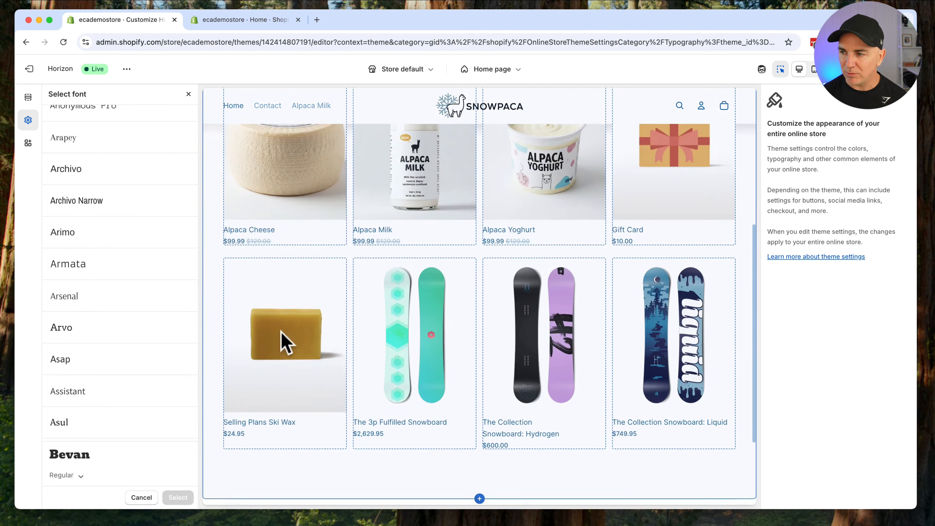
{"action": "scroll", "coordinate": [83, 157], "scroll_direction": "up", "scroll_amount": 10}
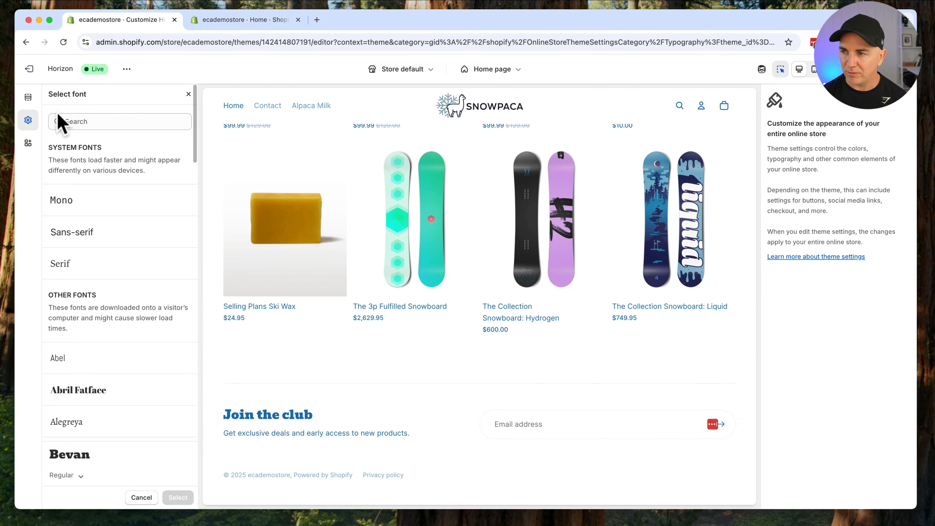
{"action": "left_click", "coordinate": [189, 94]}
Step: Preview Alegreya as the body font on the home page, and leave the font selection without applying it
{"action": "left_click", "coordinate": [140, 182]}
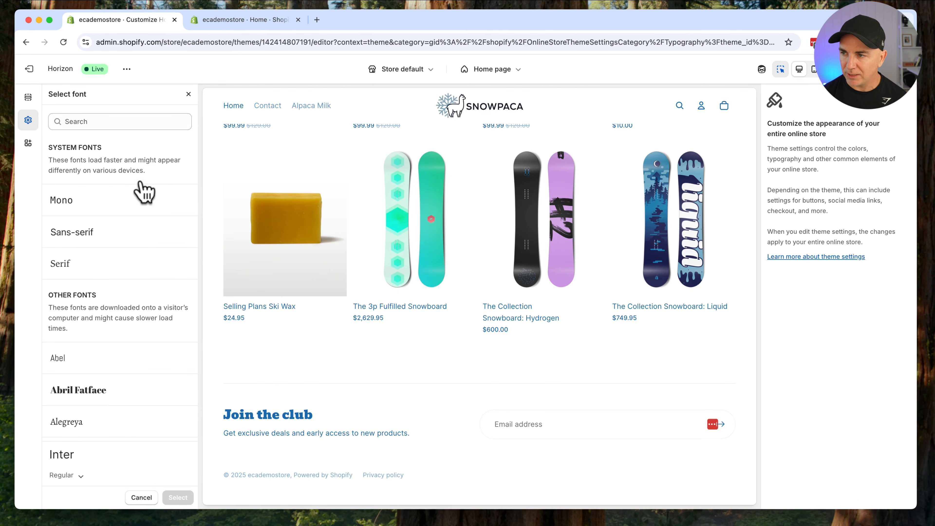
{"action": "scroll", "coordinate": [120, 276], "scroll_direction": "down", "scroll_amount": 5}
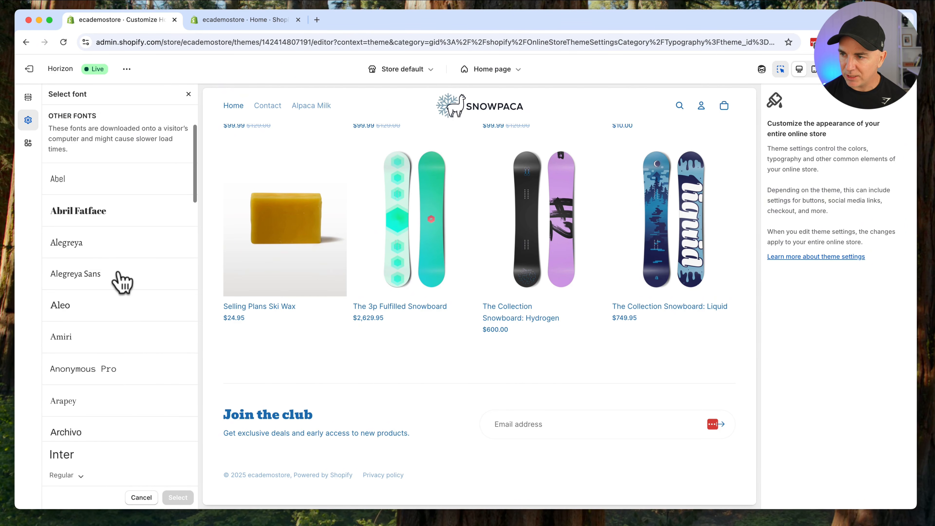
{"action": "left_click", "coordinate": [75, 255]}
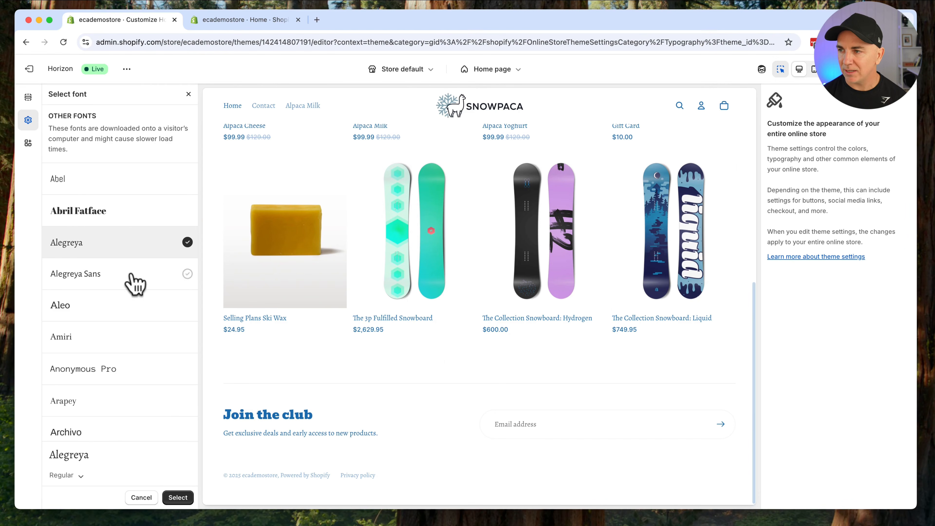
{"action": "scroll", "coordinate": [131, 278], "scroll_direction": "up", "scroll_amount": 2}
{"action": "scroll", "coordinate": [230, 299], "scroll_direction": "up", "scroll_amount": 1}
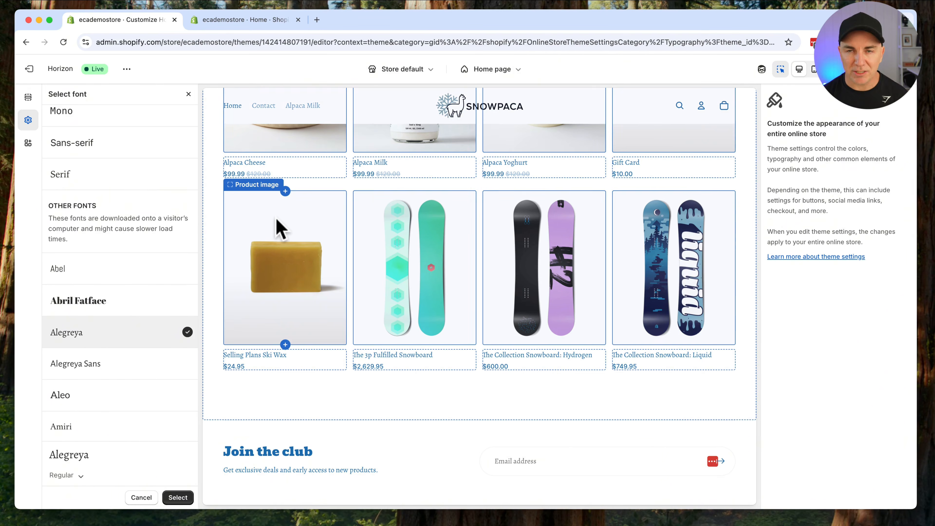
{"action": "scroll", "coordinate": [158, 207], "scroll_direction": "up", "scroll_amount": 2}
{"action": "left_click", "coordinate": [188, 95]}
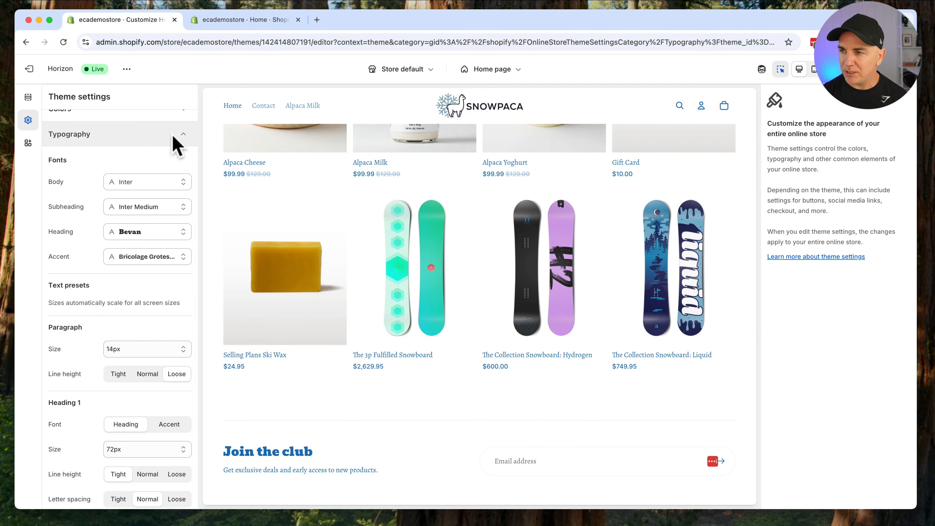
Step: Review the typography text presets, page layout and animation settings, and skim the remaining theme setting categories
{"action": "scroll", "coordinate": [116, 193], "scroll_direction": "down", "scroll_amount": 3}
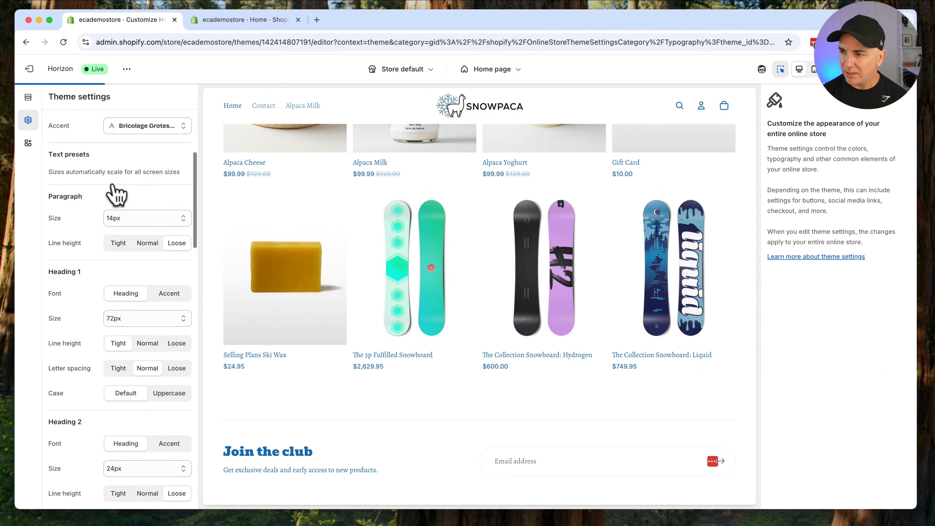
{"action": "scroll", "coordinate": [116, 194], "scroll_direction": "down", "scroll_amount": 10}
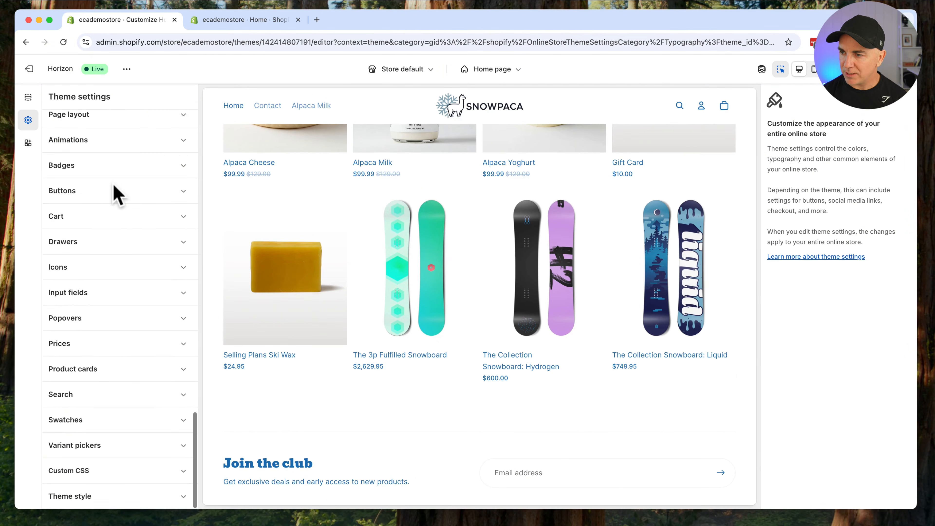
{"action": "scroll", "coordinate": [115, 195], "scroll_direction": "up", "scroll_amount": 3}
{"action": "left_click", "coordinate": [104, 238]}
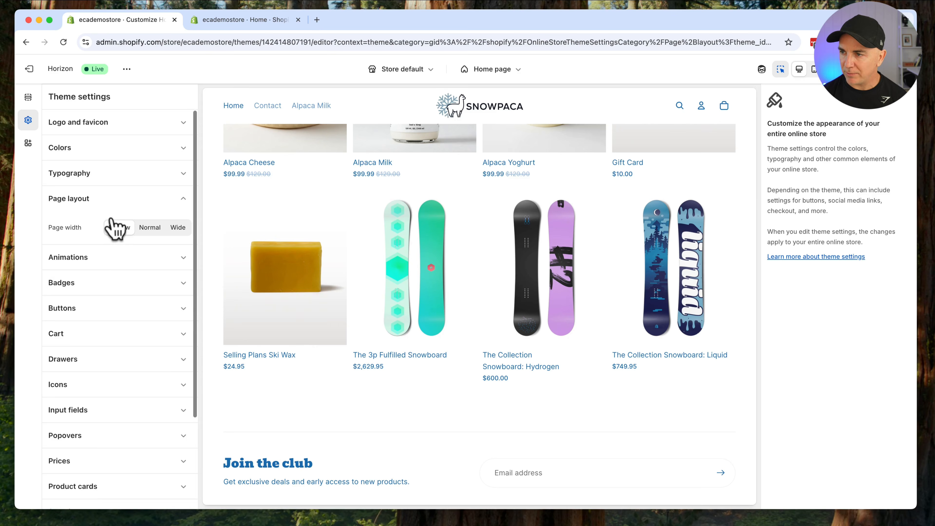
{"action": "left_click", "coordinate": [105, 259]}
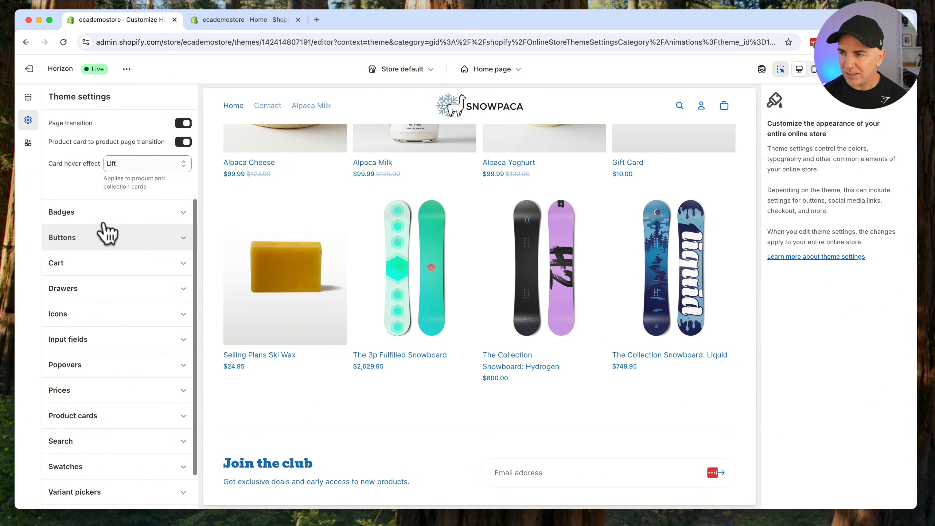
{"action": "scroll", "coordinate": [124, 306], "scroll_direction": "up", "scroll_amount": 4}
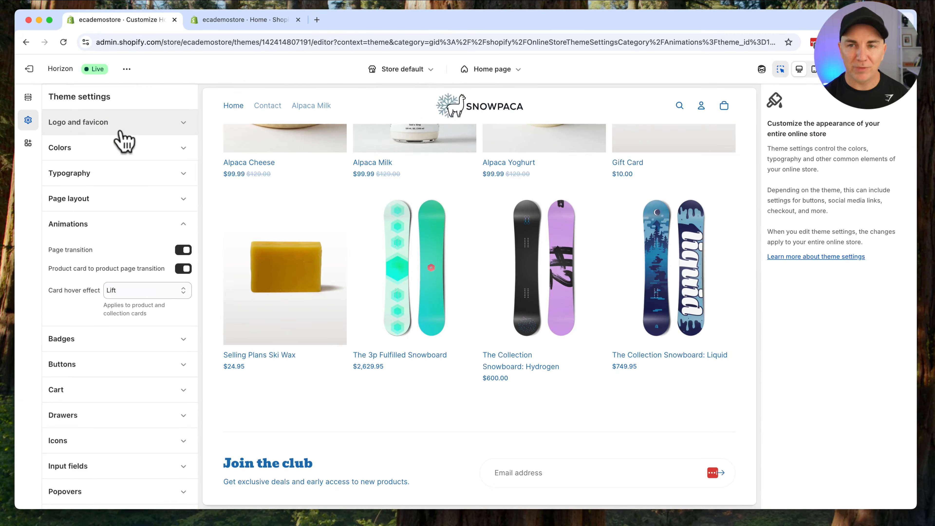
{"action": "scroll", "coordinate": [132, 332], "scroll_direction": "down", "scroll_amount": 5}
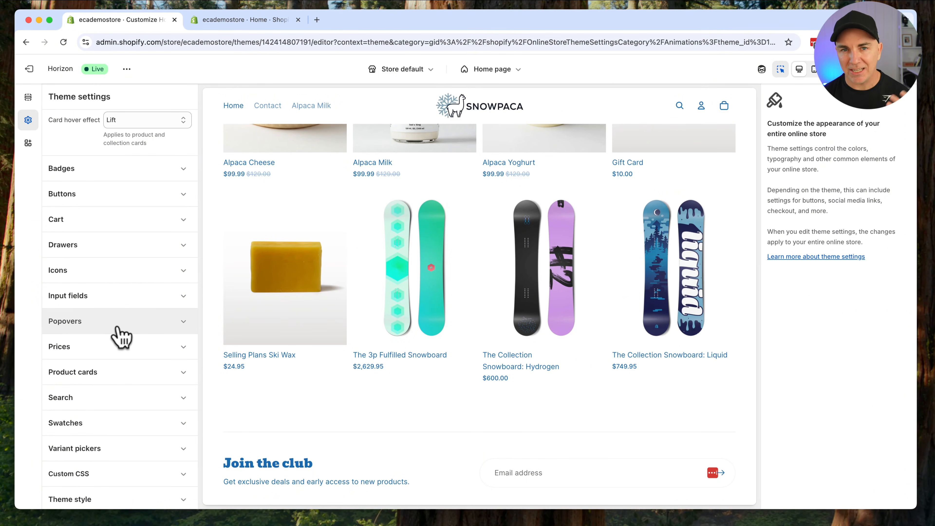
{"action": "scroll", "coordinate": [123, 333], "scroll_direction": "up", "scroll_amount": 5}
{"action": "scroll", "coordinate": [396, 265], "scroll_direction": "up", "scroll_amount": 9}
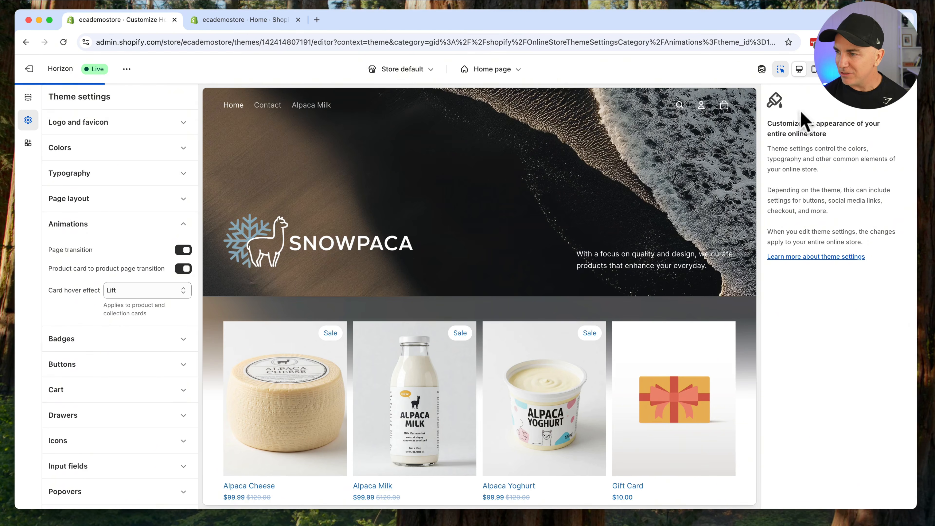
{"action": "scroll", "coordinate": [539, 271], "scroll_direction": "down", "scroll_amount": 5}
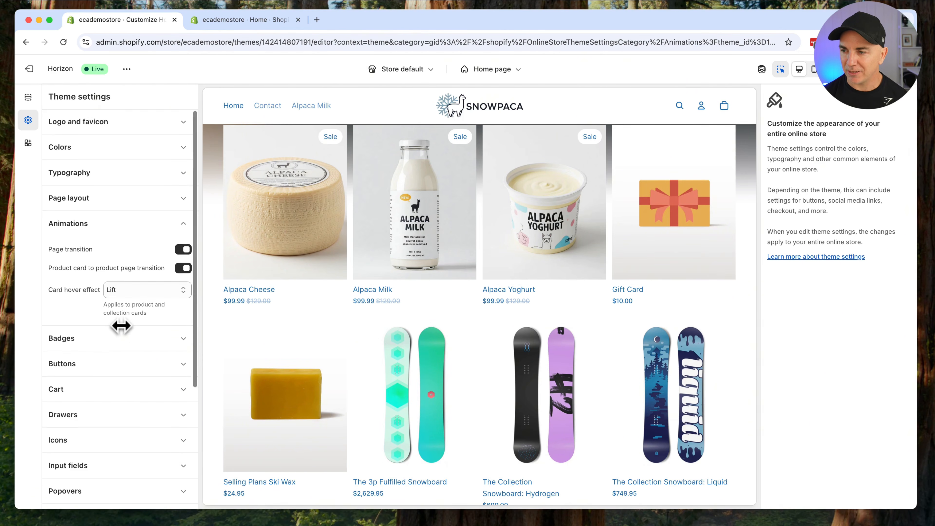
{"action": "scroll", "coordinate": [123, 328], "scroll_direction": "down", "scroll_amount": 5}
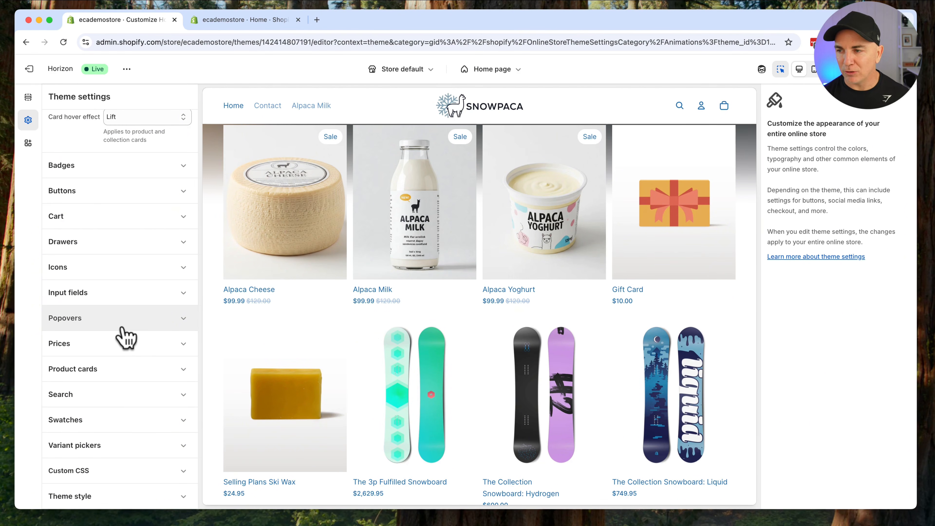
{"action": "scroll", "coordinate": [129, 341], "scroll_direction": "up", "scroll_amount": 5}
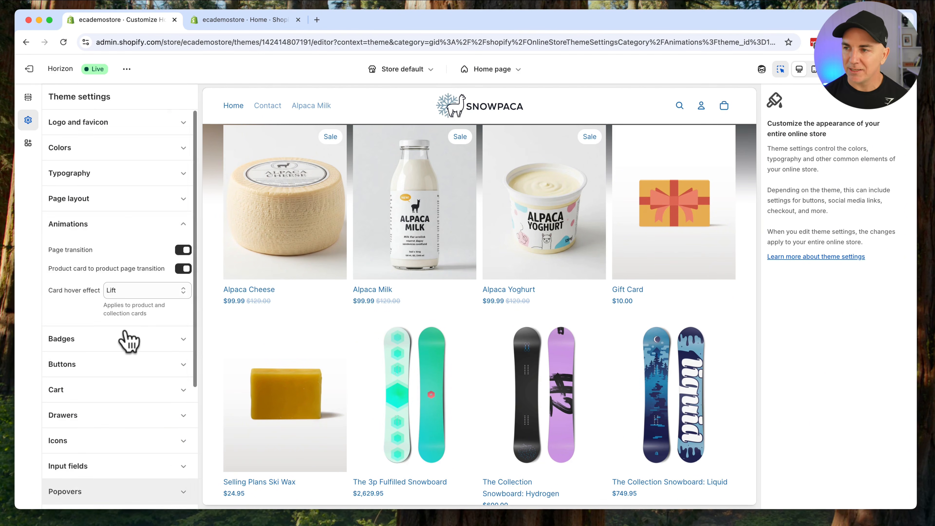
Step: Show the template's section list and look over the store's available page templates, keeping the home page selected
{"action": "left_click", "coordinate": [28, 101]}
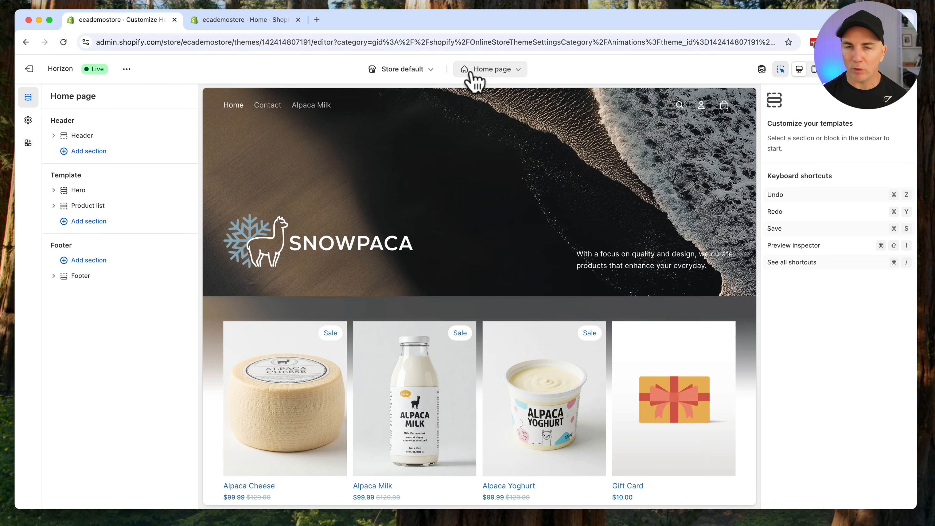
{"action": "left_click", "coordinate": [488, 70]}
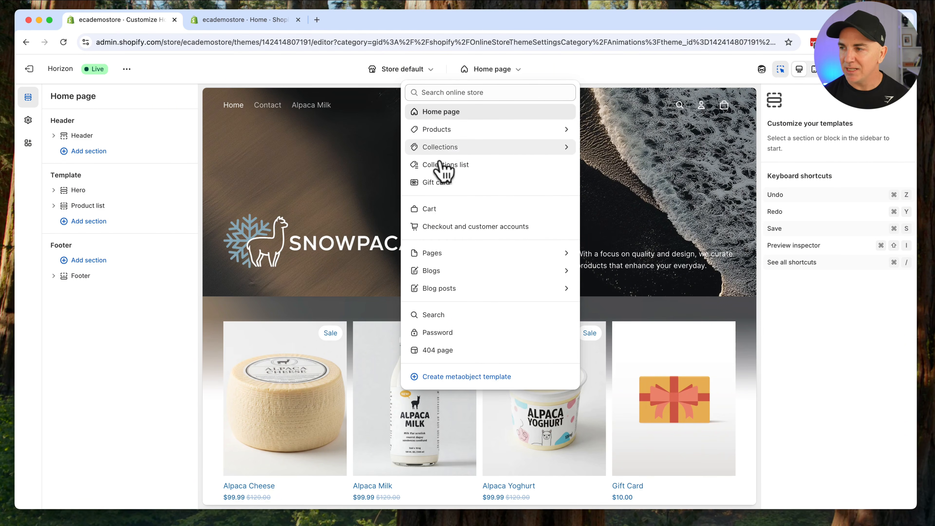
{"action": "left_click", "coordinate": [444, 114]}
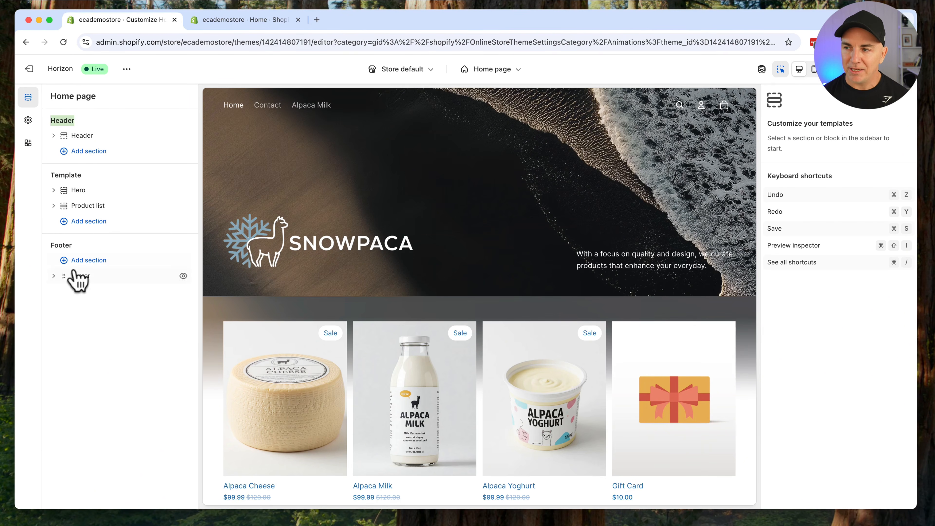
{"action": "mouse_move", "coordinate": [68, 181]}
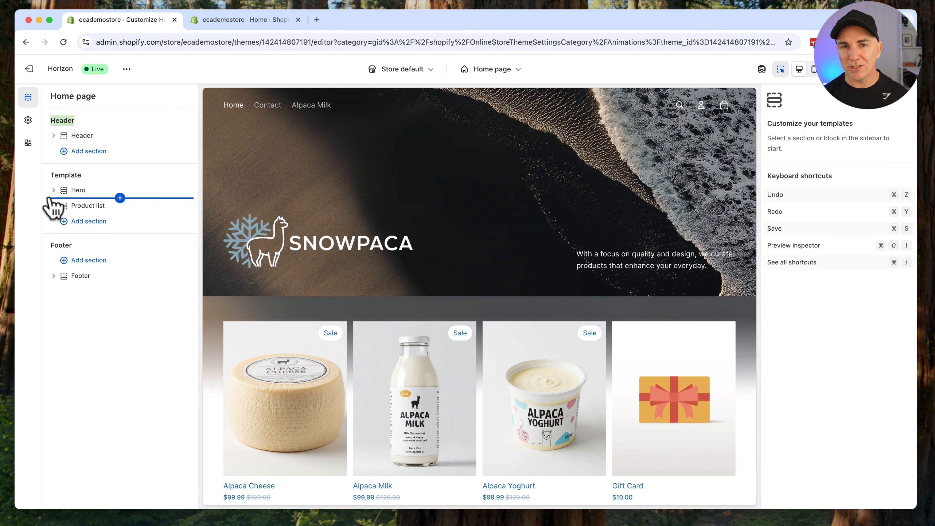
{"action": "left_click", "coordinate": [475, 73]}
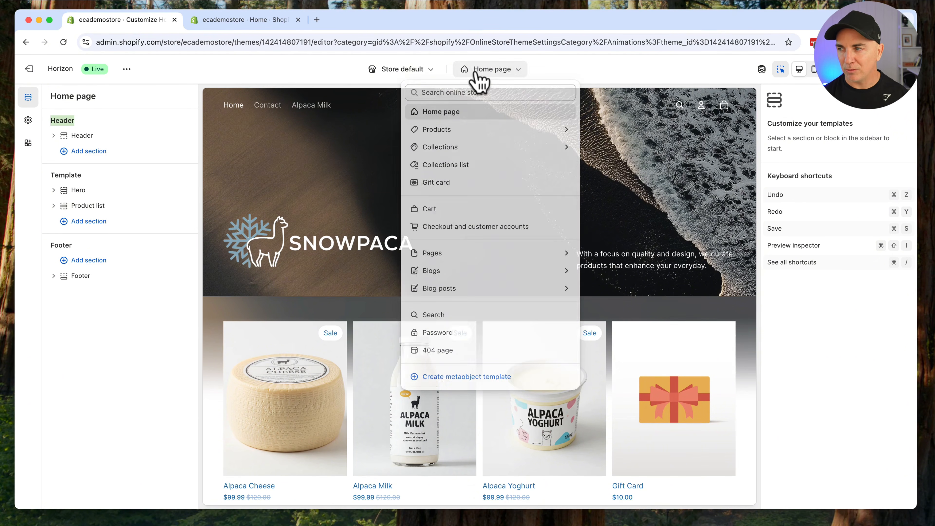
{"action": "left_click", "coordinate": [490, 75]}
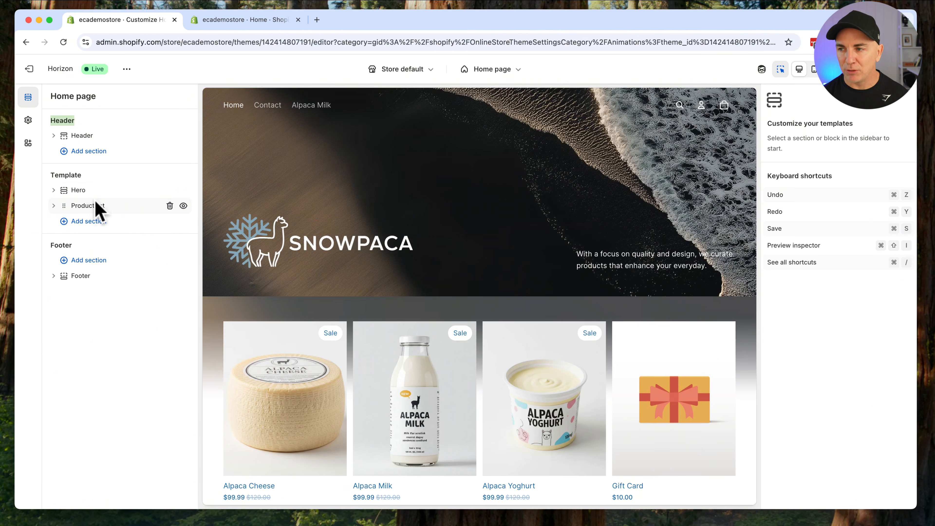
{"action": "mouse_move", "coordinate": [77, 198]}
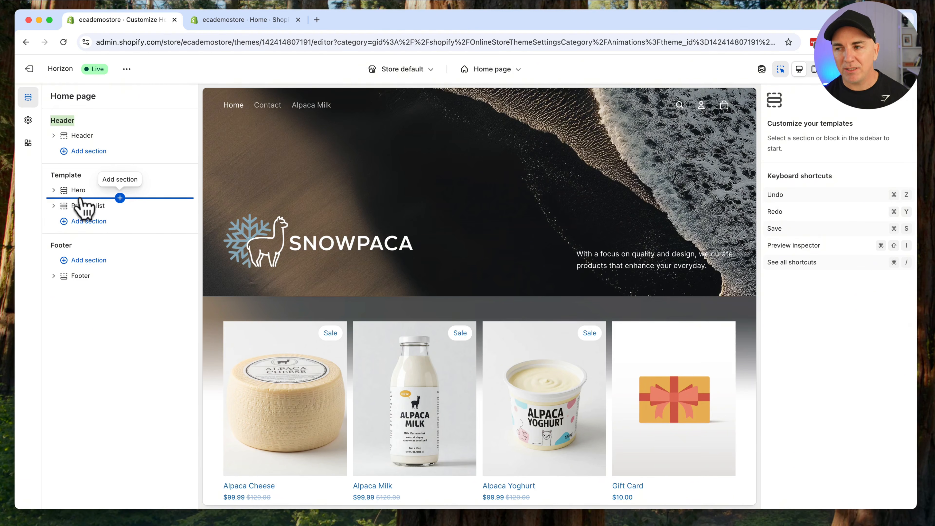
Step: Look at the sections that can be added above the header, and dismiss the choices without adding one
{"action": "mouse_move", "coordinate": [70, 128]}
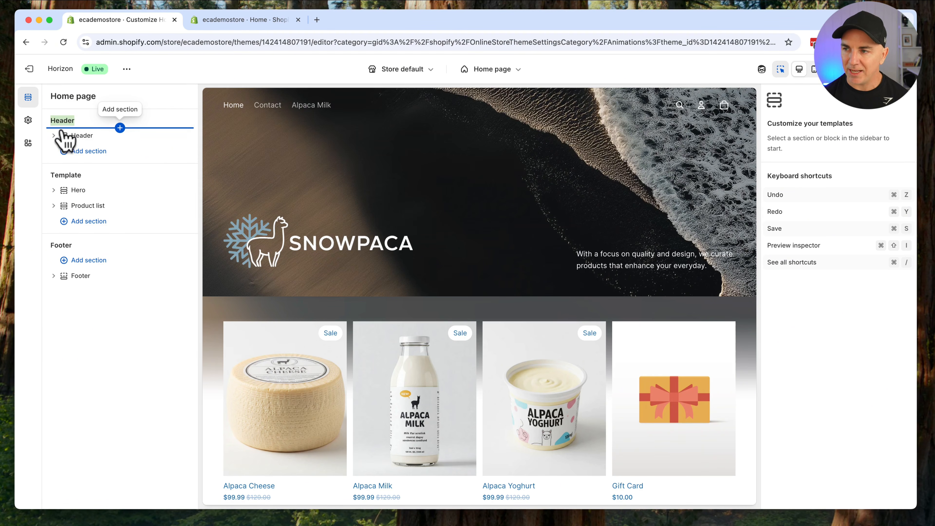
{"action": "left_click", "coordinate": [119, 128]}
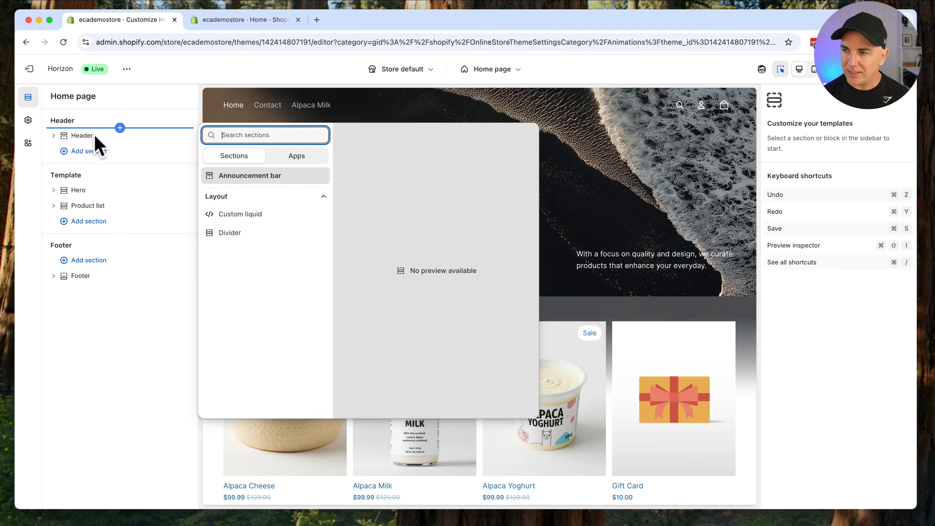
{"action": "left_click", "coordinate": [84, 143]}
Step: Expand the Header section and review its logo, menu, search, localization, appearance, color and page-specific background settings
{"action": "left_click", "coordinate": [53, 135]}
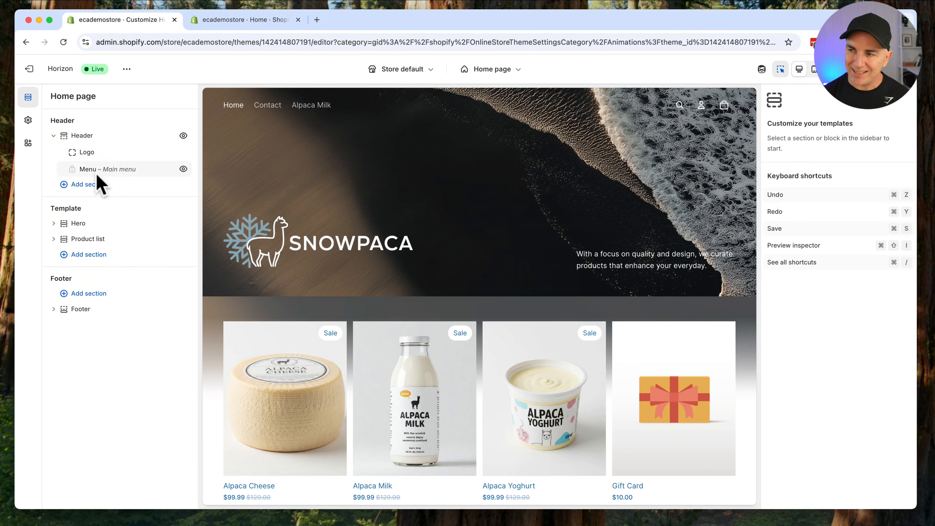
{"action": "left_click", "coordinate": [83, 137]}
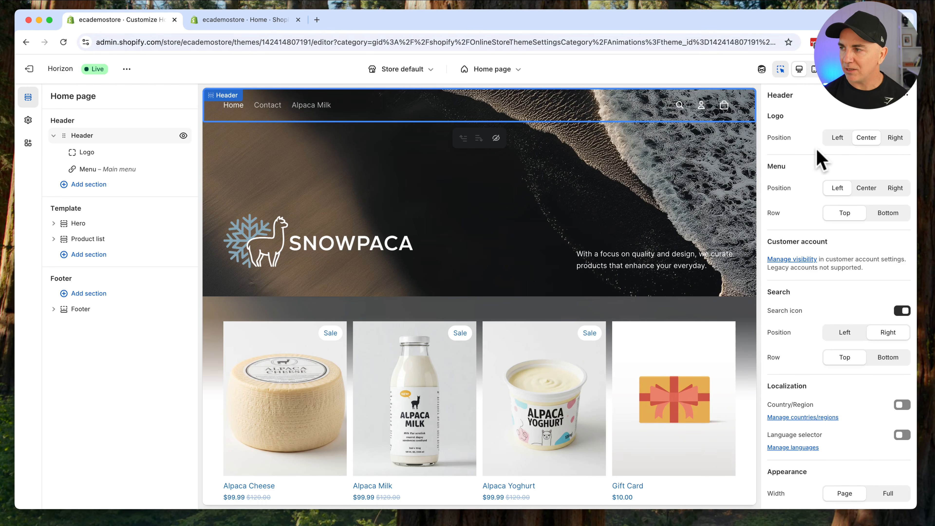
{"action": "scroll", "coordinate": [818, 156], "scroll_direction": "down", "scroll_amount": 3}
{"action": "scroll", "coordinate": [818, 157], "scroll_direction": "down", "scroll_amount": 7}
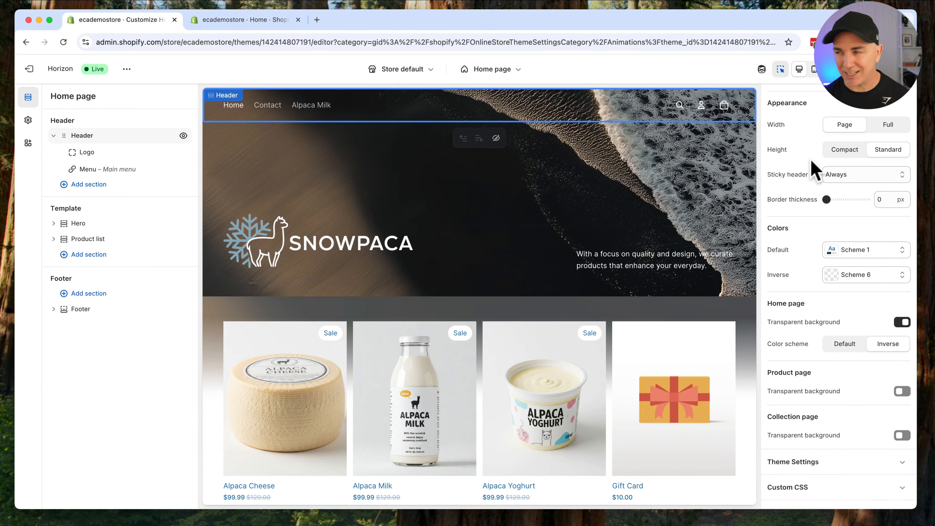
{"action": "scroll", "coordinate": [814, 173], "scroll_direction": "up", "scroll_amount": 10}
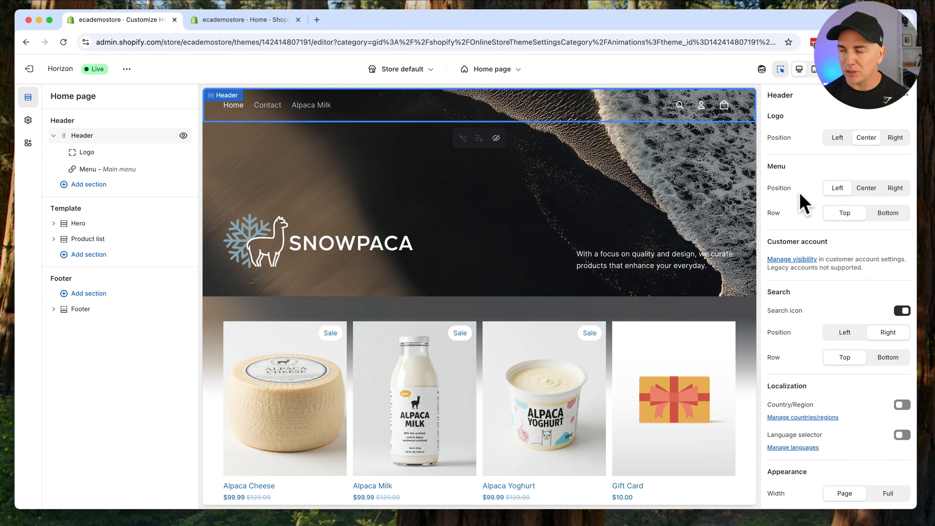
{"action": "scroll", "coordinate": [810, 249], "scroll_direction": "down", "scroll_amount": 3}
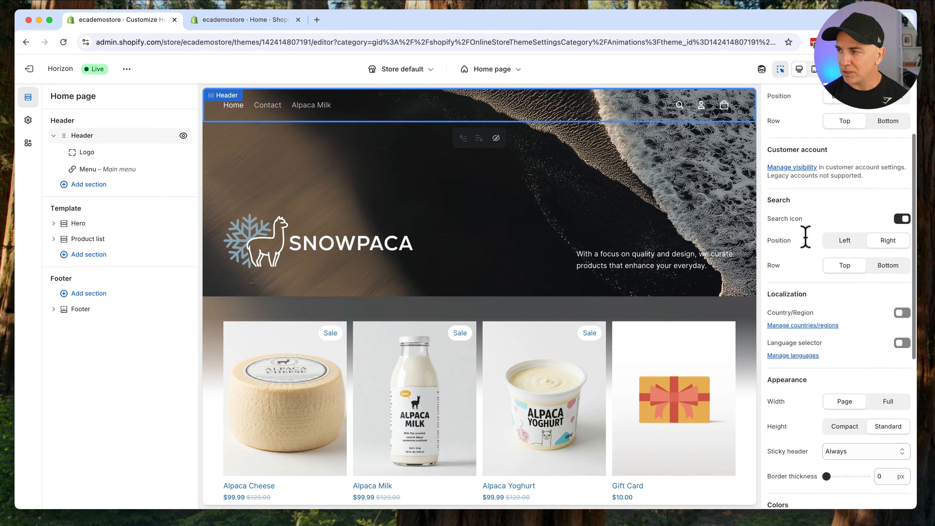
{"action": "scroll", "coordinate": [803, 244], "scroll_direction": "down", "scroll_amount": 5}
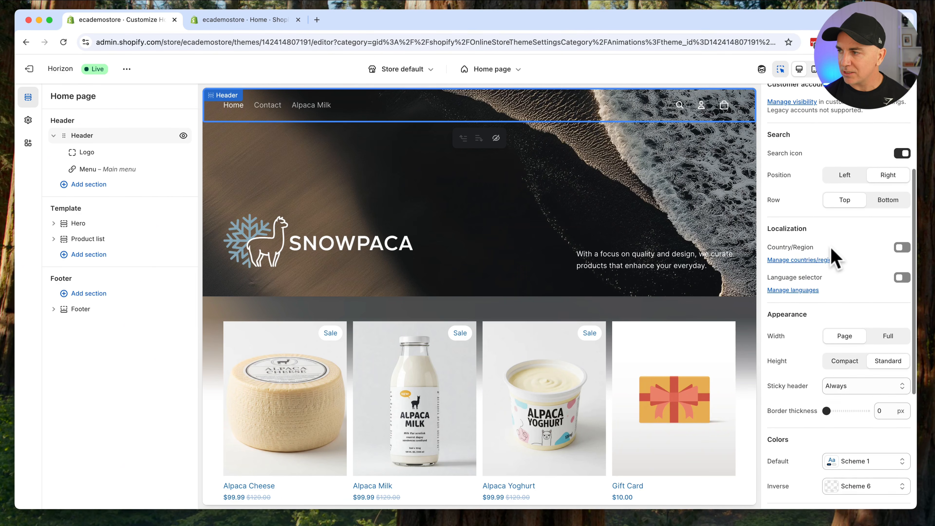
{"action": "scroll", "coordinate": [832, 251], "scroll_direction": "down", "scroll_amount": 2}
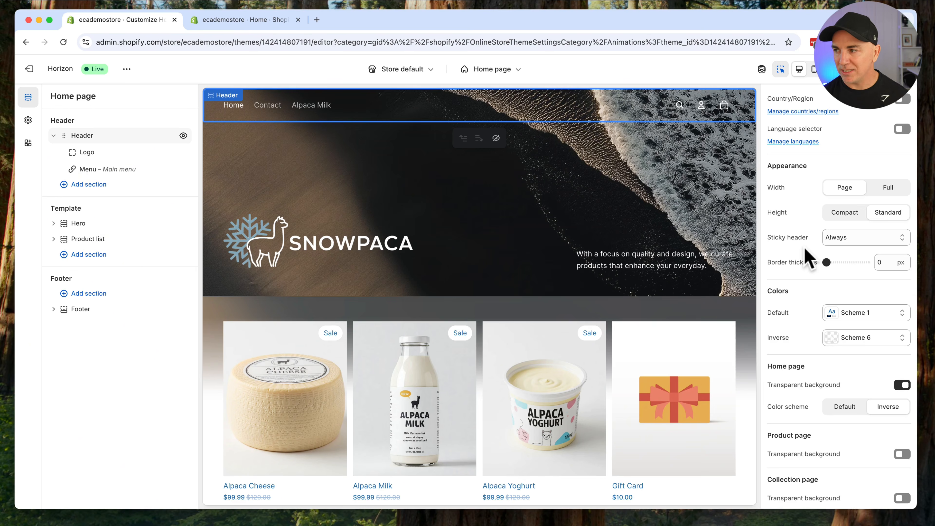
{"action": "scroll", "coordinate": [807, 258], "scroll_direction": "up", "scroll_amount": 10}
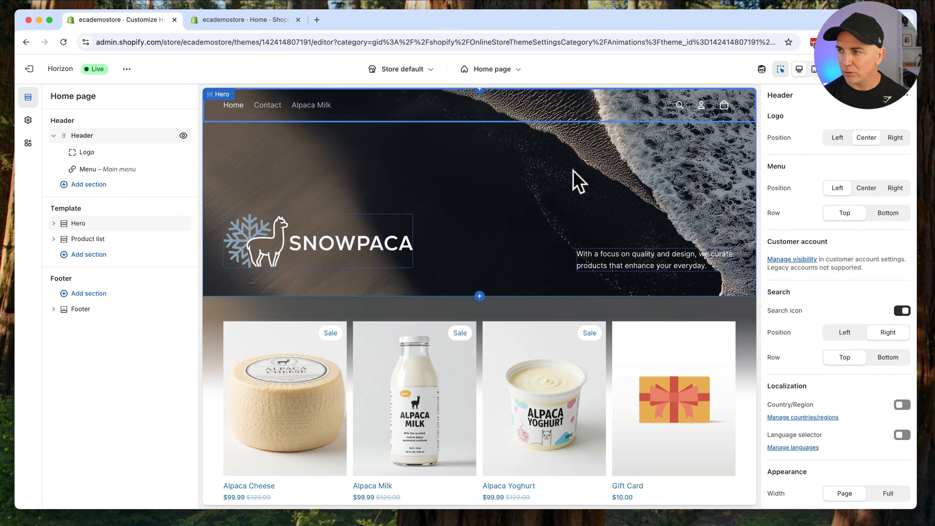
Step: Examine how the sticky header and its logo behave while moving through the home page preview
{"action": "scroll", "coordinate": [527, 186], "scroll_direction": "down", "scroll_amount": 3}
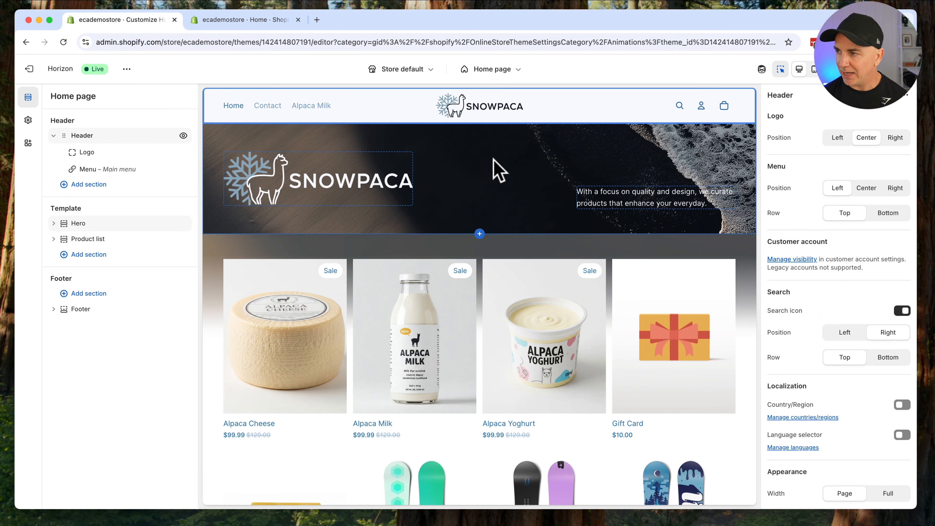
{"action": "scroll", "coordinate": [493, 167], "scroll_direction": "up", "scroll_amount": 3}
{"action": "scroll", "coordinate": [494, 168], "scroll_direction": "down", "scroll_amount": 2}
{"action": "scroll", "coordinate": [493, 168], "scroll_direction": "down", "scroll_amount": 1}
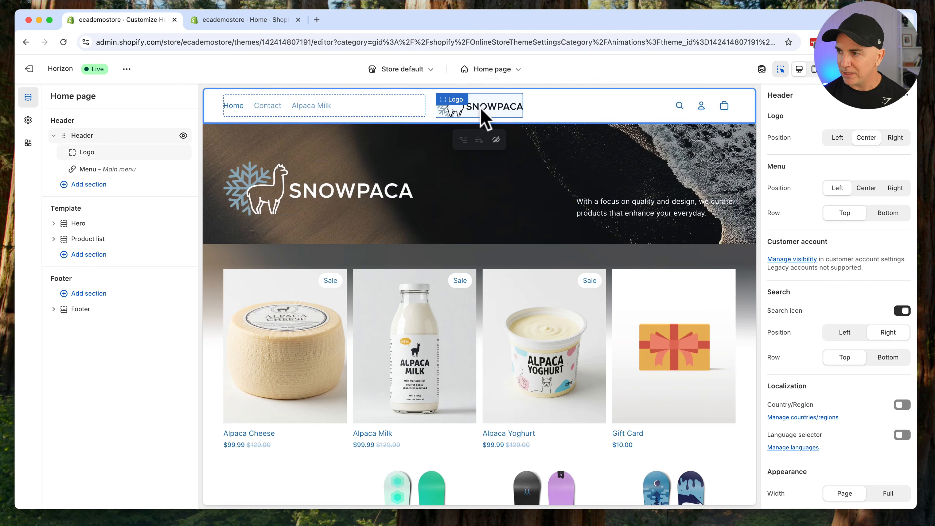
{"action": "scroll", "coordinate": [537, 187], "scroll_direction": "down", "scroll_amount": 1}
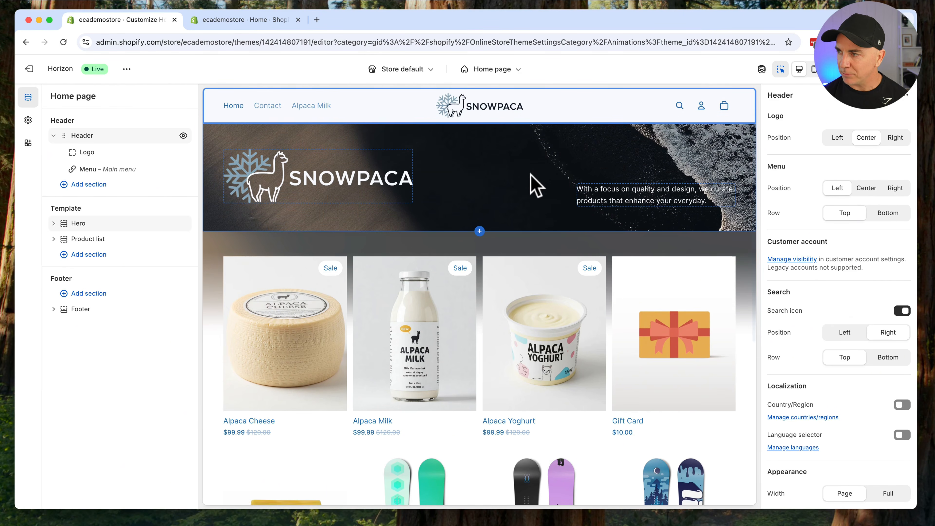
Step: Center the header's logo and menu, with the menu on the bottom row, and check the layout in the mobile preview
{"action": "left_click", "coordinate": [834, 139]}
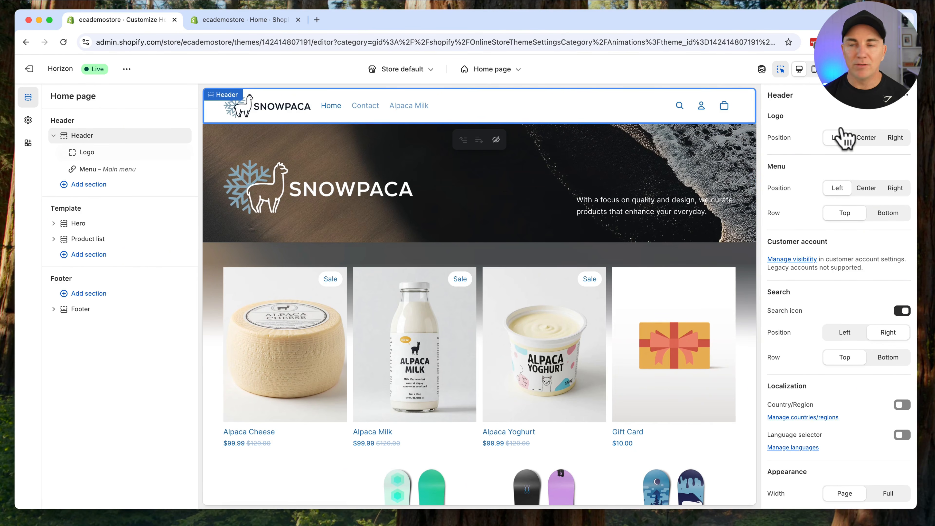
{"action": "left_click", "coordinate": [894, 140]}
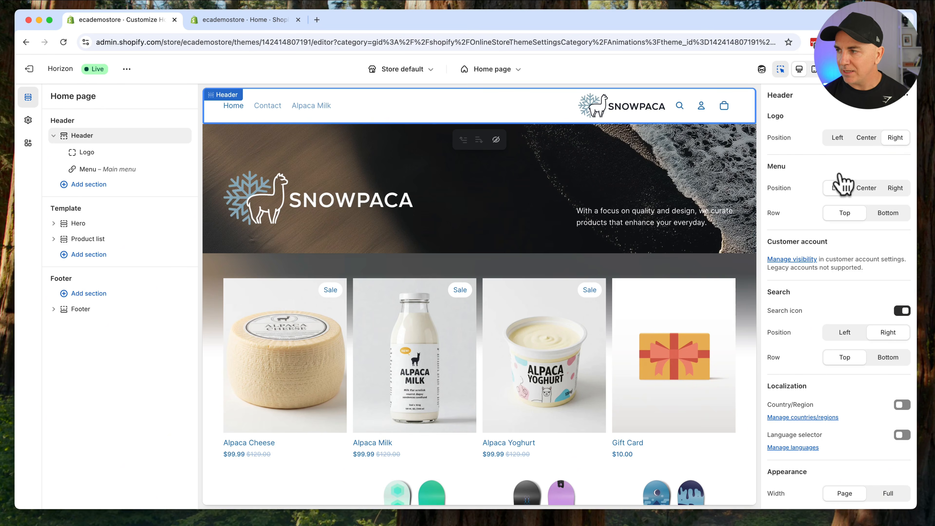
{"action": "left_click", "coordinate": [861, 192]}
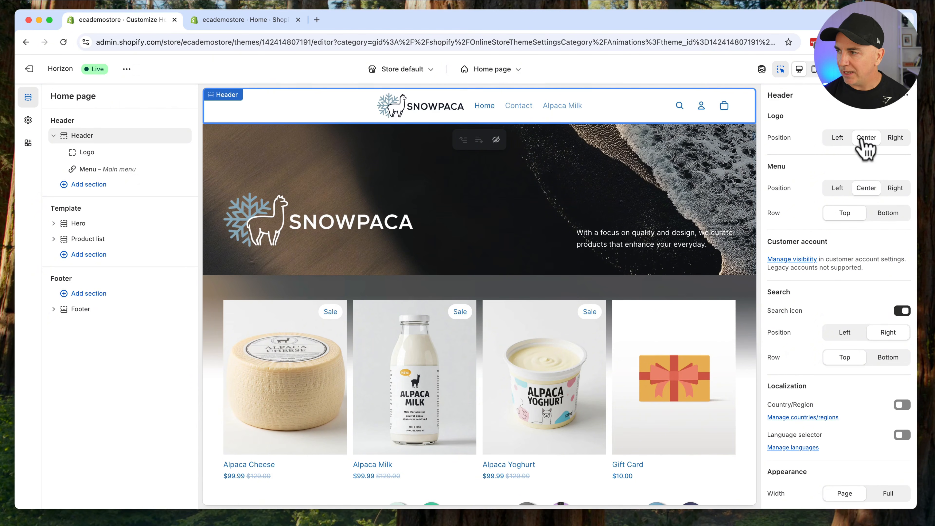
{"action": "left_click", "coordinate": [887, 215]}
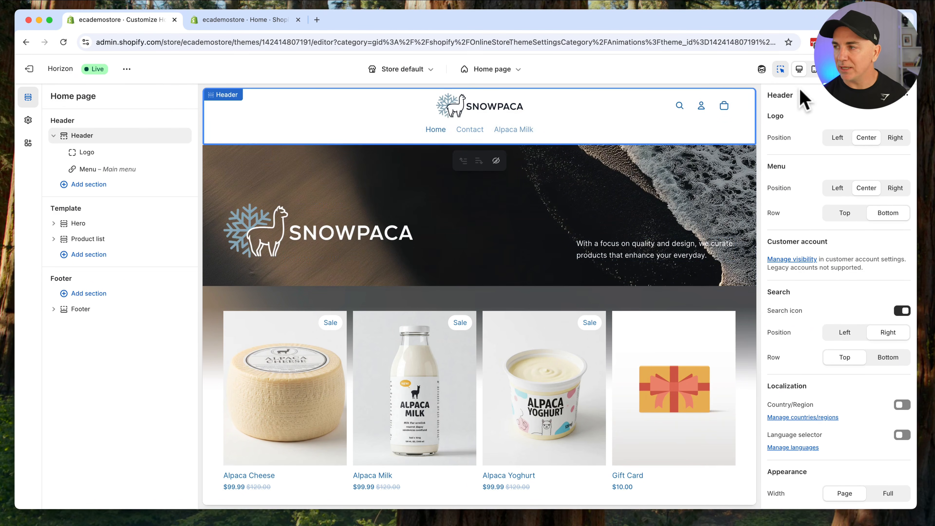
{"action": "left_click", "coordinate": [814, 70]}
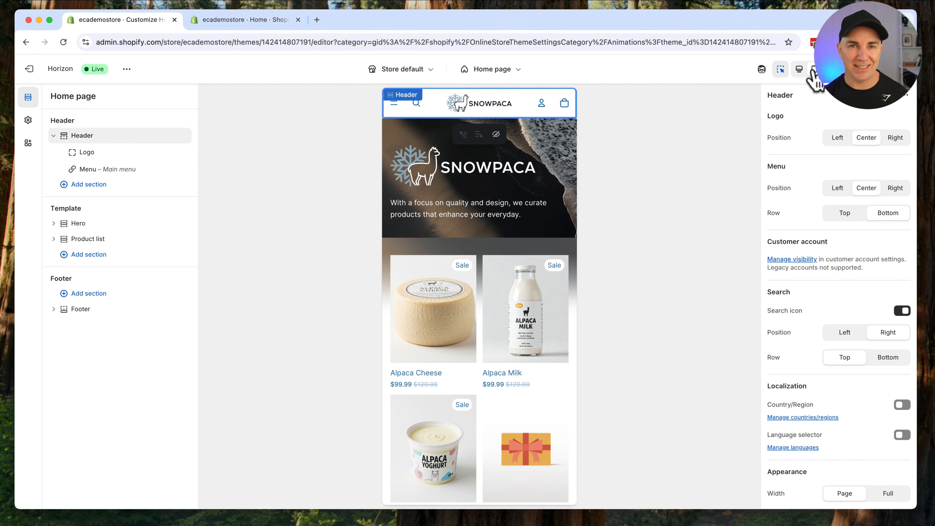
{"action": "left_click", "coordinate": [800, 70]}
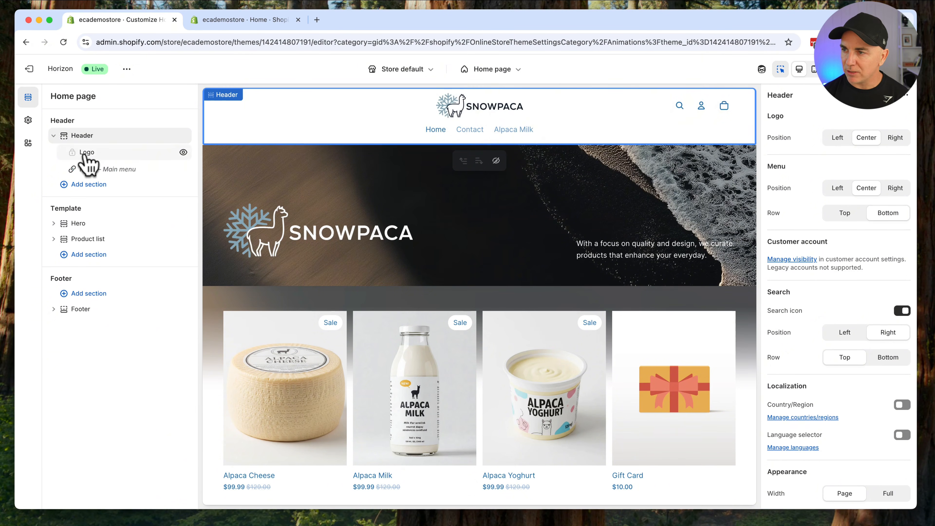
Step: Turn off hiding the header logo on the home page and check how the logo behaves while moving through the preview
{"action": "left_click", "coordinate": [94, 153]}
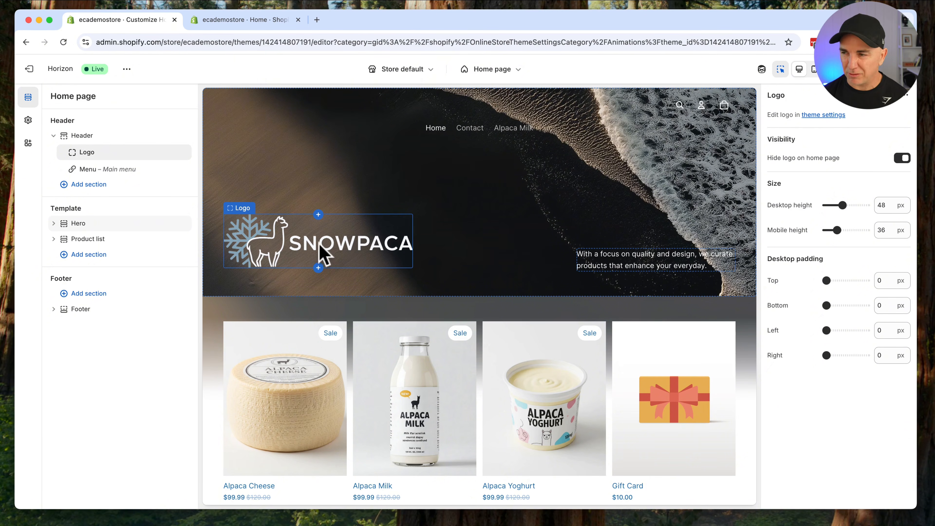
{"action": "left_click", "coordinate": [902, 159]}
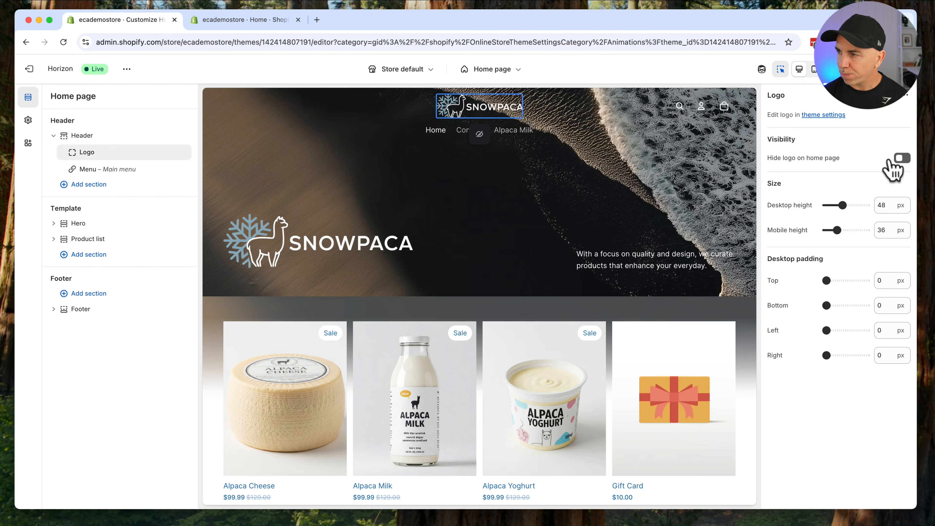
{"action": "left_click", "coordinate": [902, 158]}
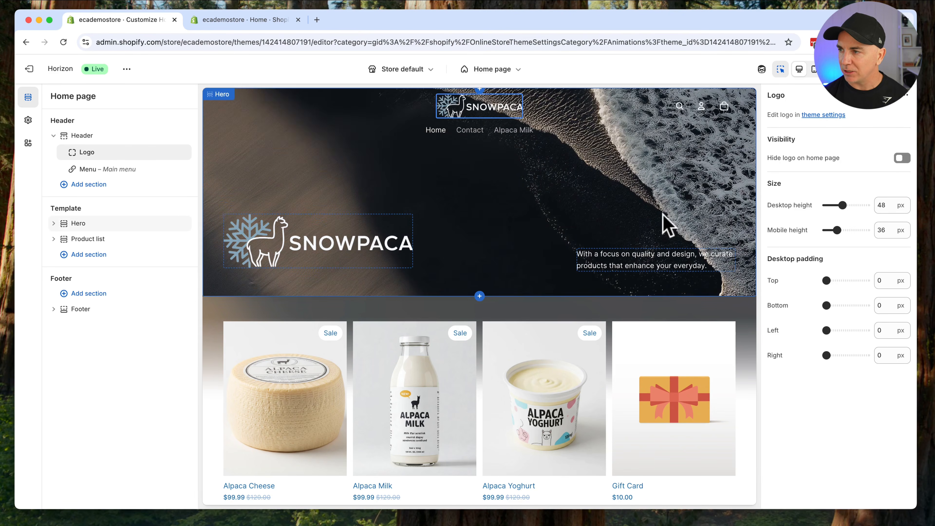
{"action": "scroll", "coordinate": [547, 188], "scroll_direction": "down", "scroll_amount": 4}
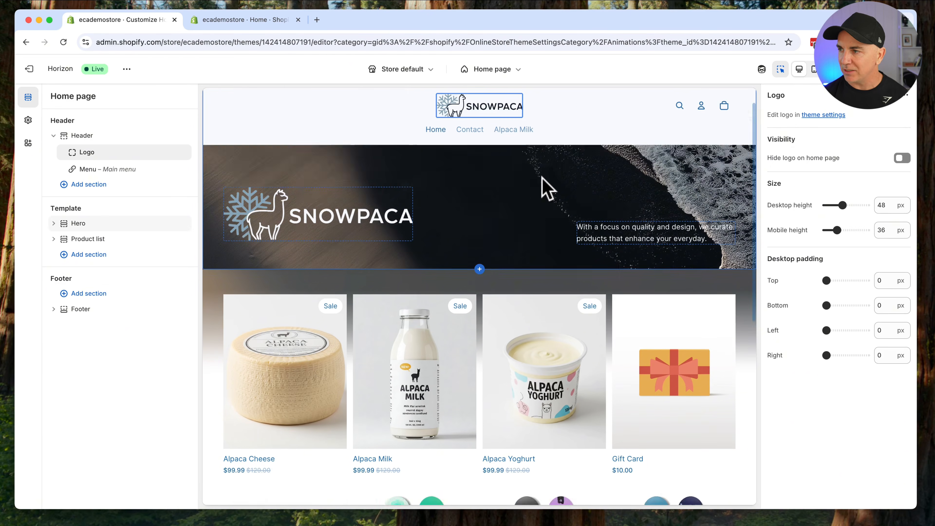
{"action": "scroll", "coordinate": [543, 180], "scroll_direction": "up", "scroll_amount": 4}
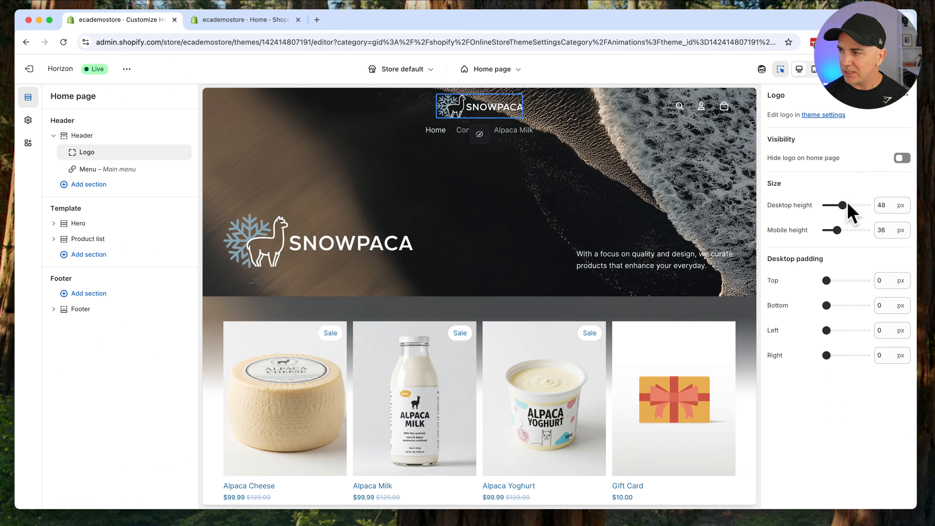
Step: Set the header logo's desktop height to 54 px and its mobile height to 46 px, using the mobile preview for the latter
{"action": "mouse_move", "coordinate": [842, 205]}
{"action": "left_mouse_down"}
{"action": "mouse_move", "coordinate": [831, 204]}
{"action": "mouse_move", "coordinate": [845, 202]}
{"action": "left_mouse_up"}
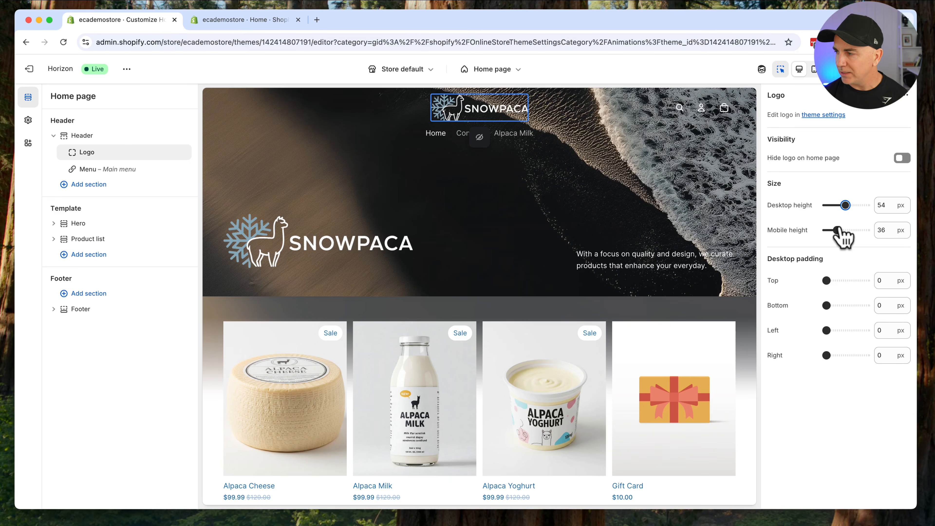
{"action": "left_click", "coordinate": [813, 70]}
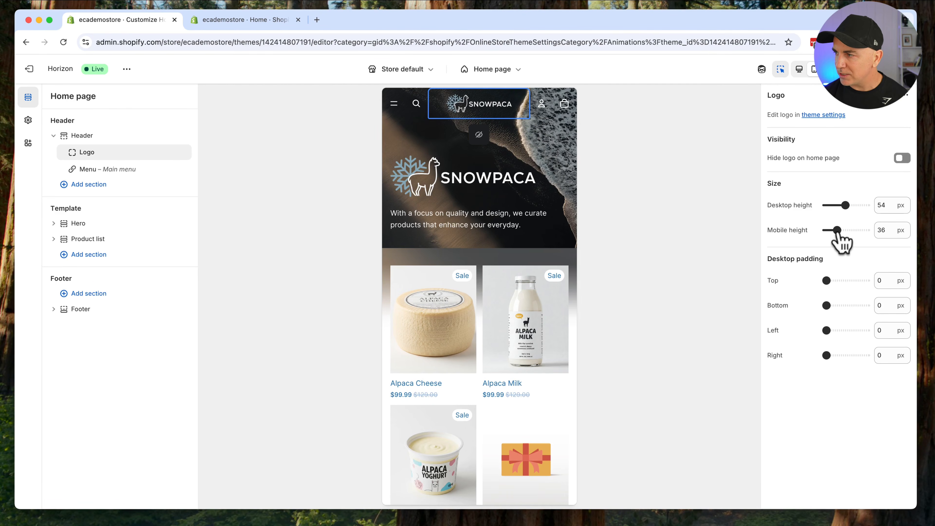
{"action": "left_click_drag", "start_coordinate": [836, 232], "coordinate": [842, 230]}
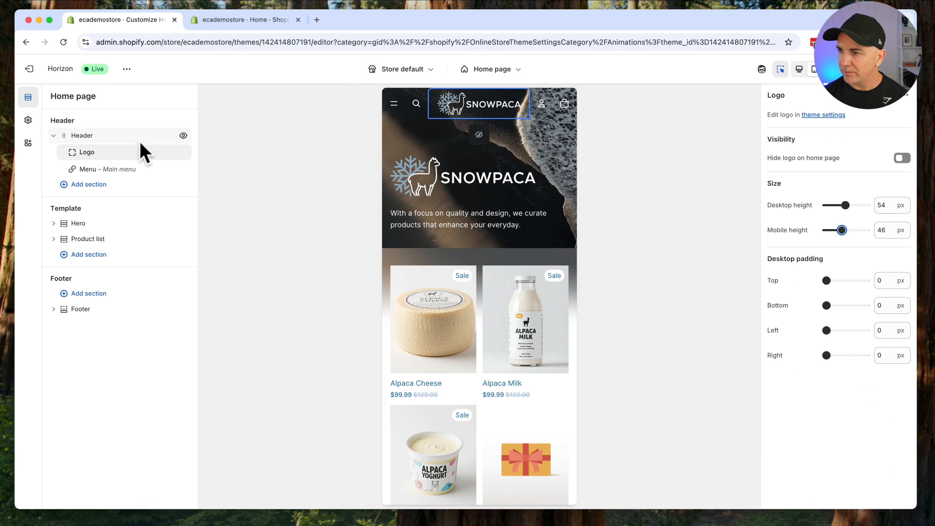
Step: Open the header's Main menu for editing from its Menu block and move the Contact item below Alpaca Milk
{"action": "left_click", "coordinate": [94, 169]}
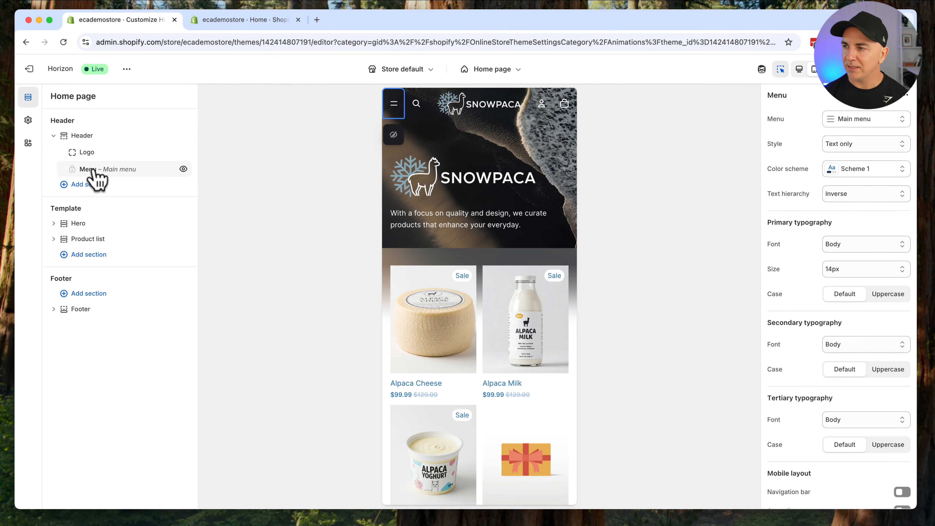
{"action": "left_click", "coordinate": [799, 70]}
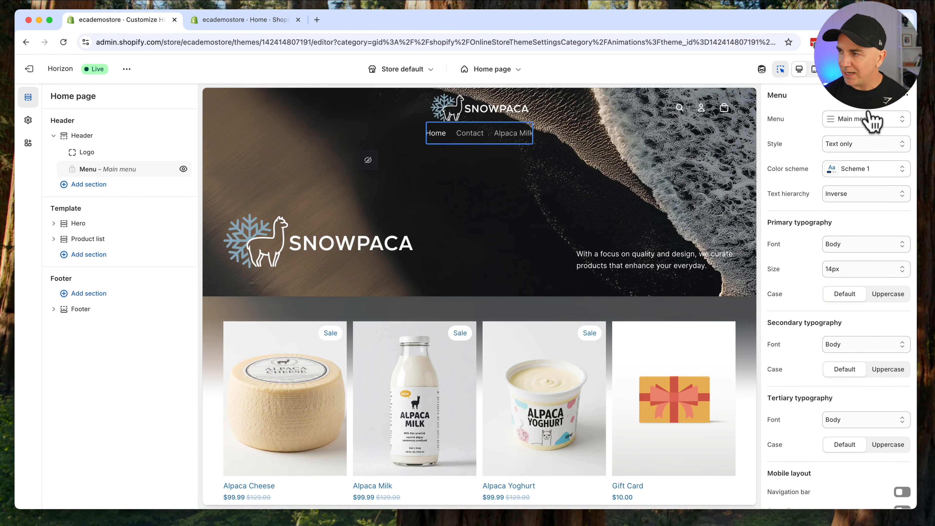
{"action": "left_click", "coordinate": [851, 122]}
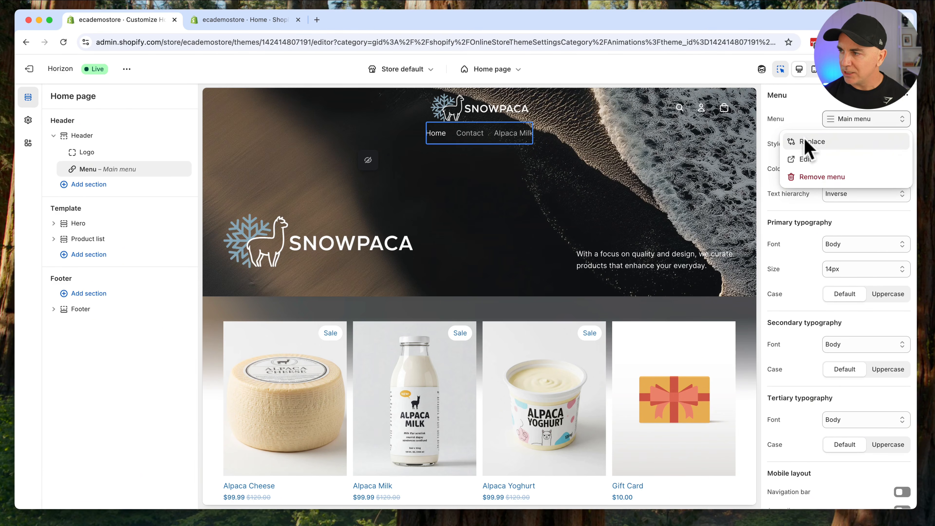
{"action": "left_click", "coordinate": [804, 162]}
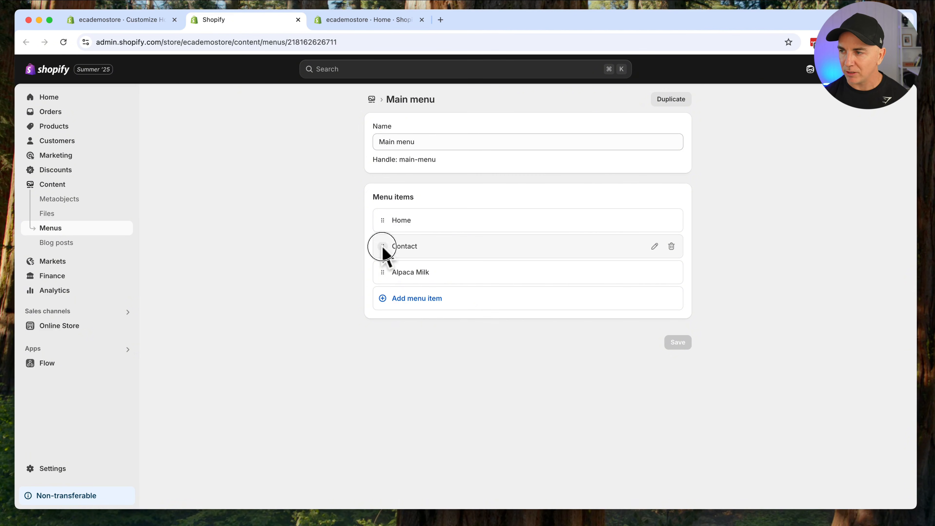
{"action": "left_click_drag", "start_coordinate": [382, 247], "coordinate": [378, 266]}
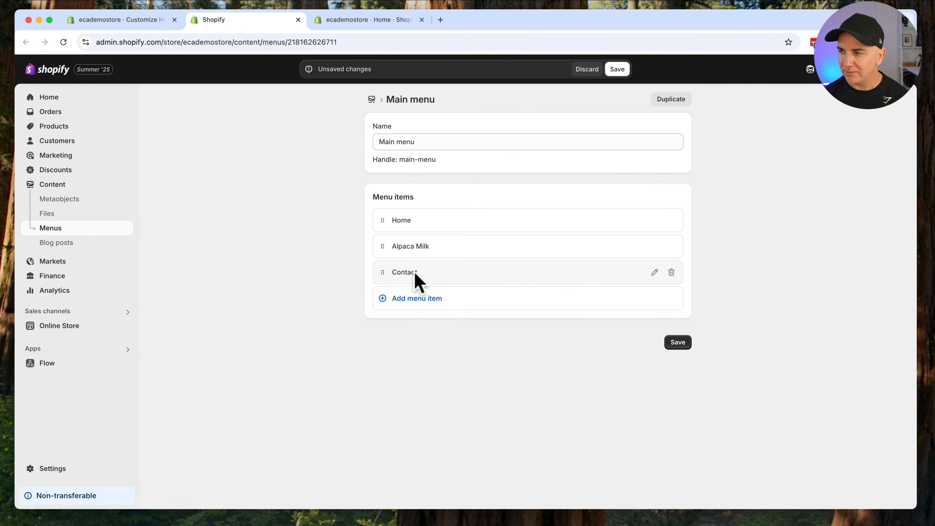
Step: Add an "Alpaca Cheese" item to the main menu, linked to the Alpaca Cheese product
{"action": "left_click", "coordinate": [424, 299]}
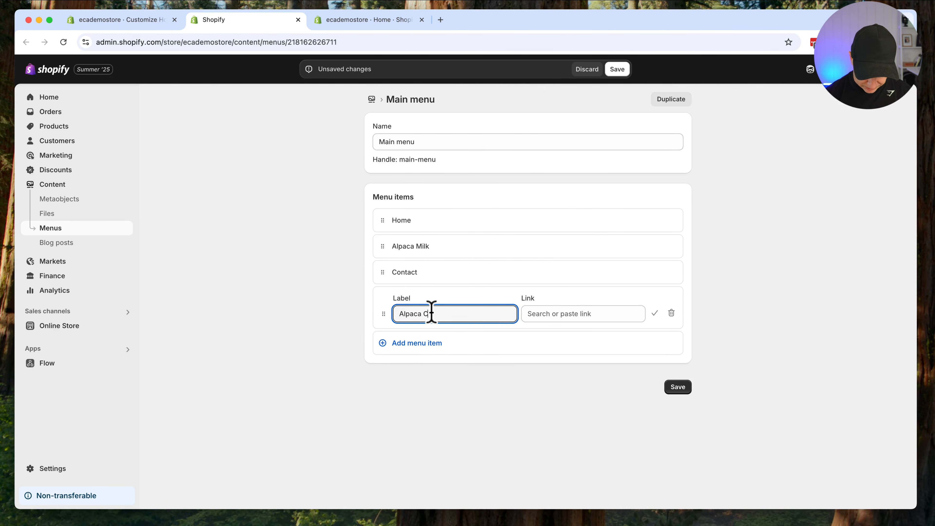
{"action": "left_click", "coordinate": [587, 314]}
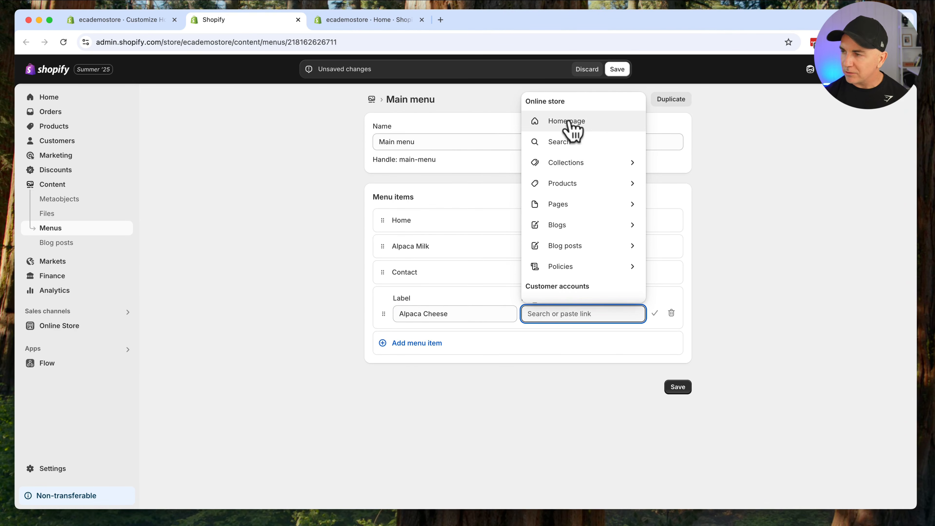
{"action": "left_click", "coordinate": [559, 183]}
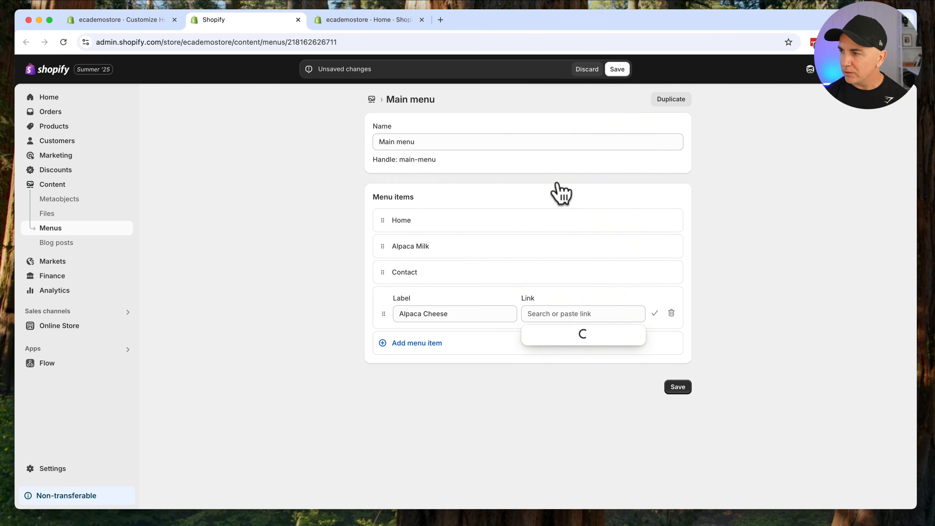
{"action": "left_click", "coordinate": [567, 145]}
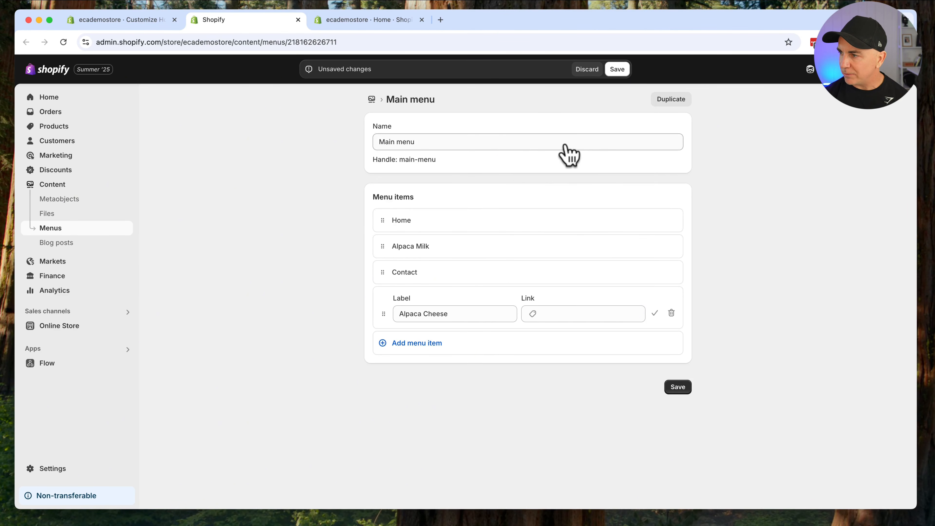
Step: Add an "All Products" item to the main menu, linked to All products, and save the menu
{"action": "left_click", "coordinate": [405, 344]}
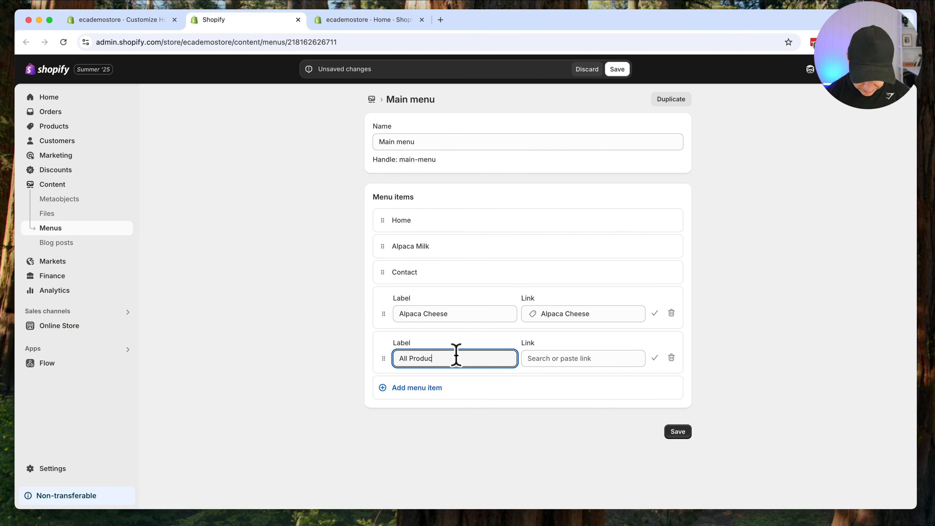
{"action": "left_click", "coordinate": [558, 357]}
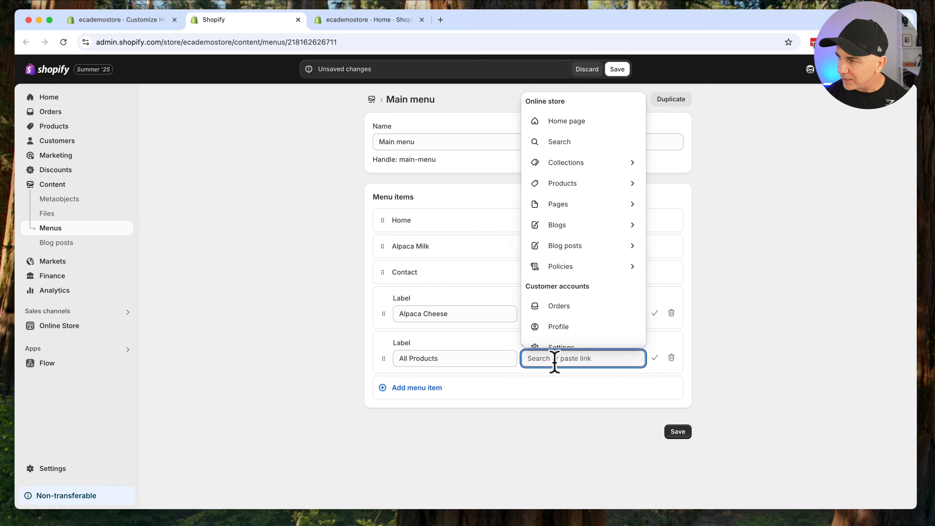
{"action": "left_click", "coordinate": [576, 185]}
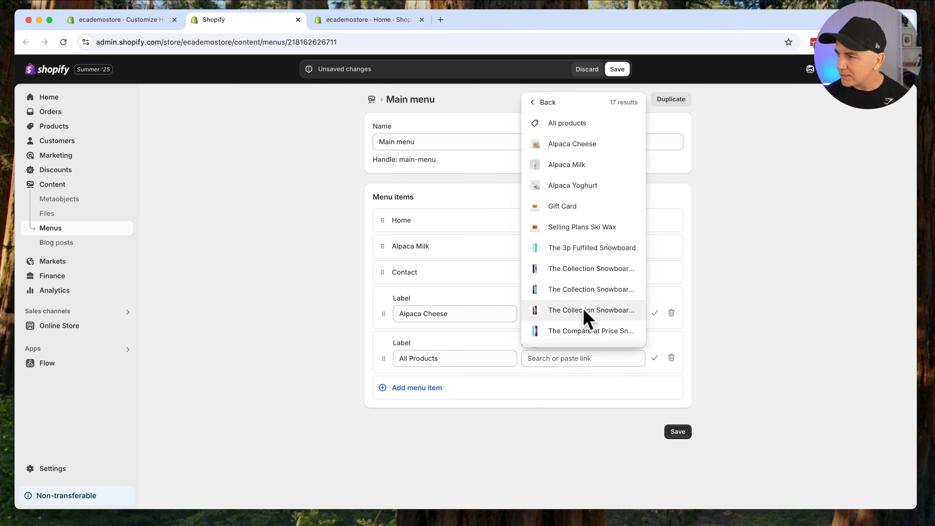
{"action": "left_click", "coordinate": [576, 123]}
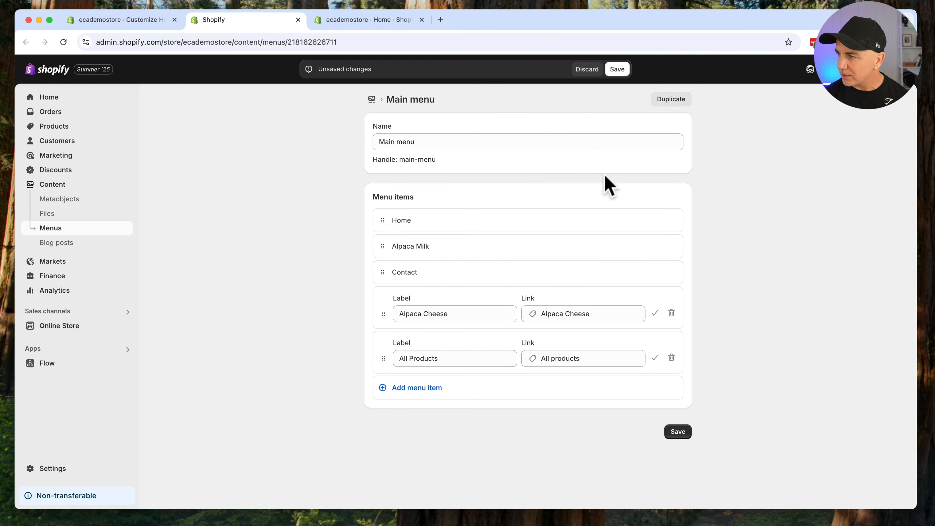
{"action": "left_click", "coordinate": [677, 431]}
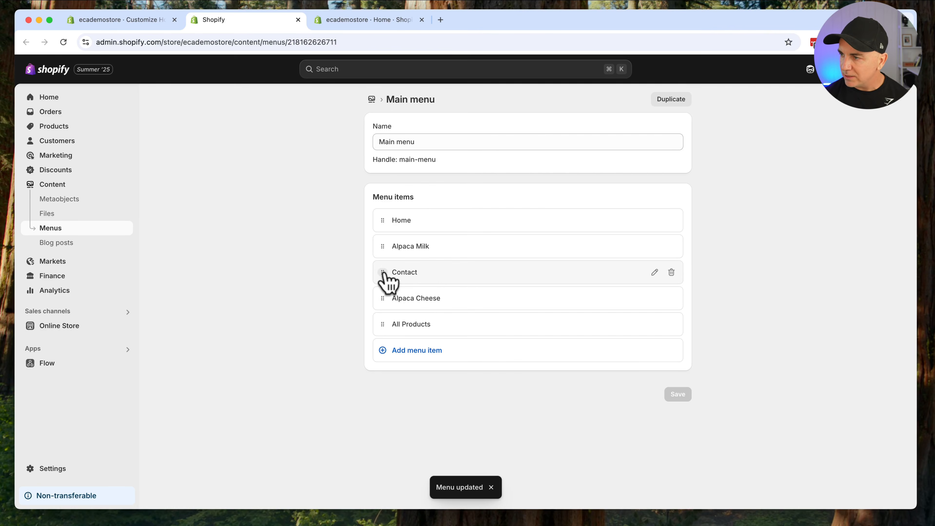
Step: Move Contact to the end of the main menu, save it, and return to the theme editor
{"action": "left_click_drag", "start_coordinate": [382, 273], "coordinate": [387, 324]}
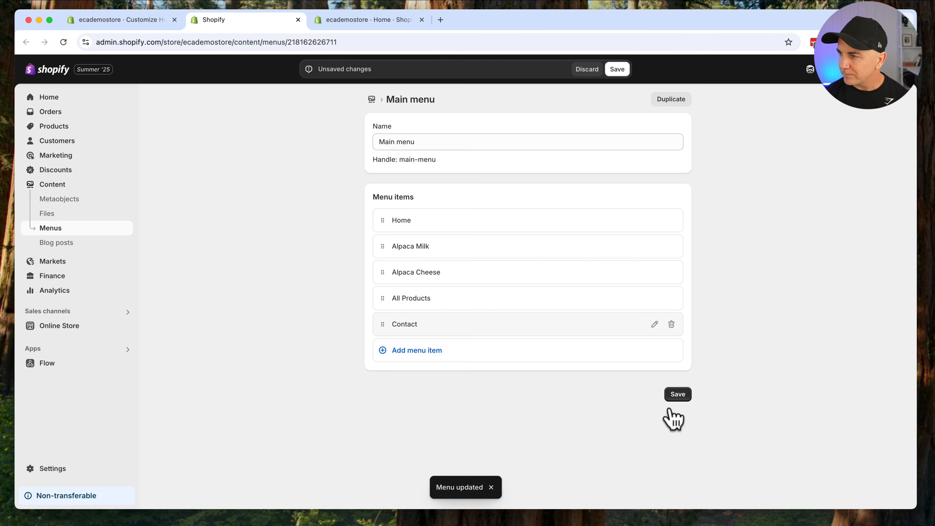
{"action": "left_click", "coordinate": [675, 395]}
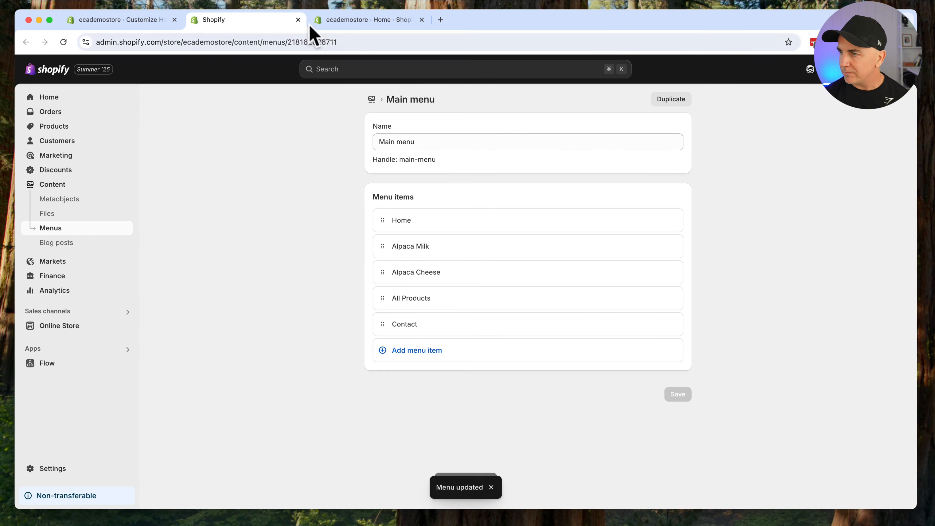
{"action": "left_click", "coordinate": [123, 20]}
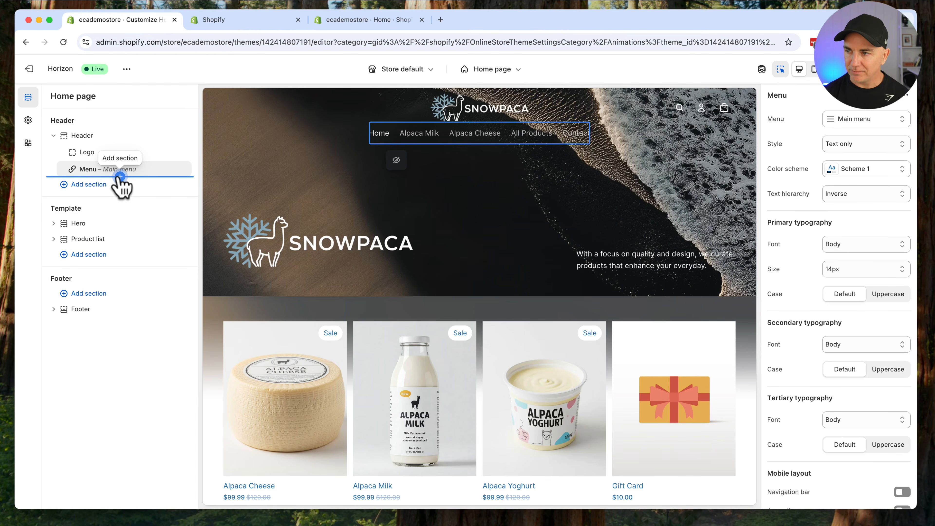
Step: Add an Announcement bar section, move it above the Header, and open its announcement block's settings
{"action": "left_click", "coordinate": [120, 178]}
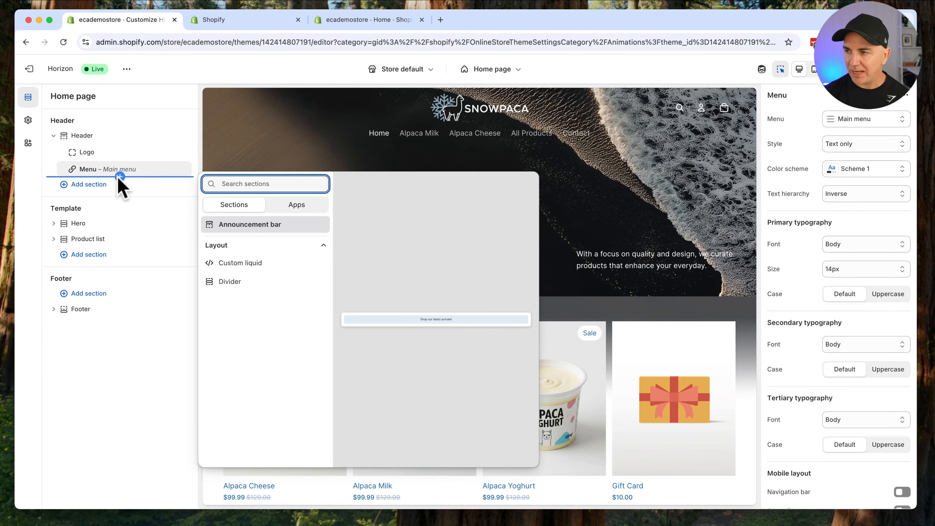
{"action": "left_click", "coordinate": [260, 226]}
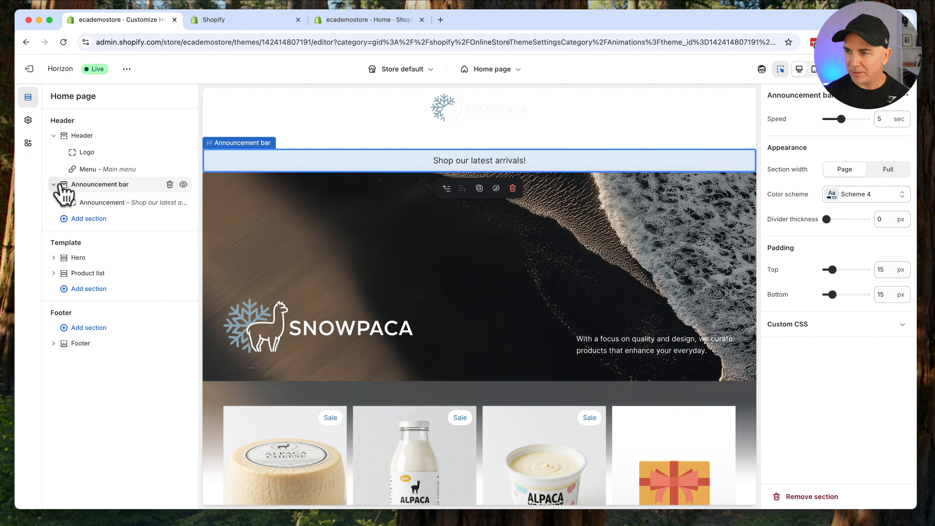
{"action": "left_click_drag", "start_coordinate": [64, 192], "coordinate": [61, 134]}
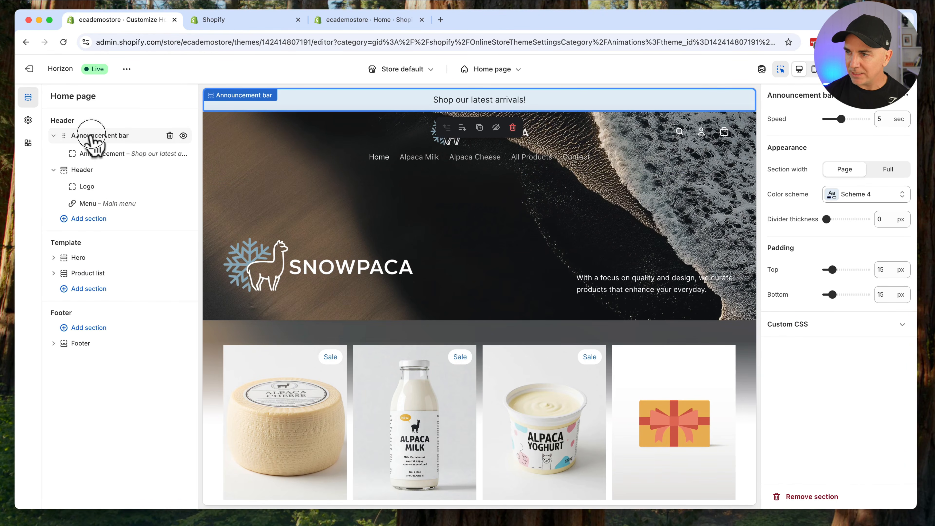
{"action": "left_click", "coordinate": [93, 154]}
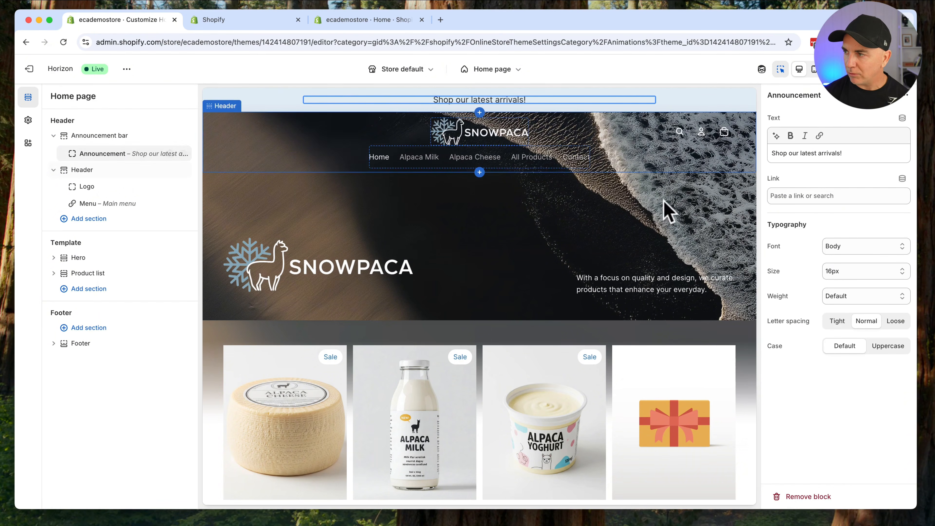
Step: Set the announcement text to "Free shipping over $100" and link it to the Contact page
{"action": "left_click_drag", "start_coordinate": [772, 153], "coordinate": [872, 153]}
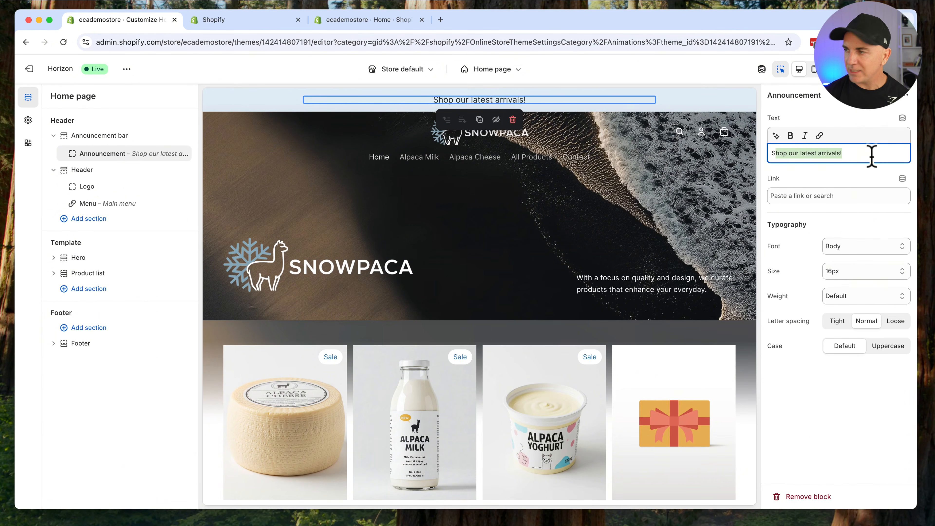
{"action": "key", "text": "BackSpace"}
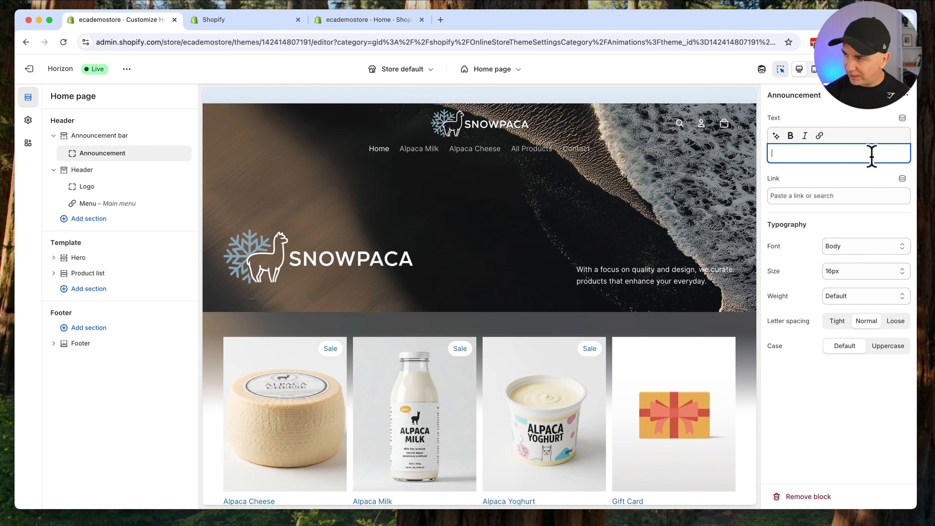
{"action": "type", "text": "Free shipping over $100"}
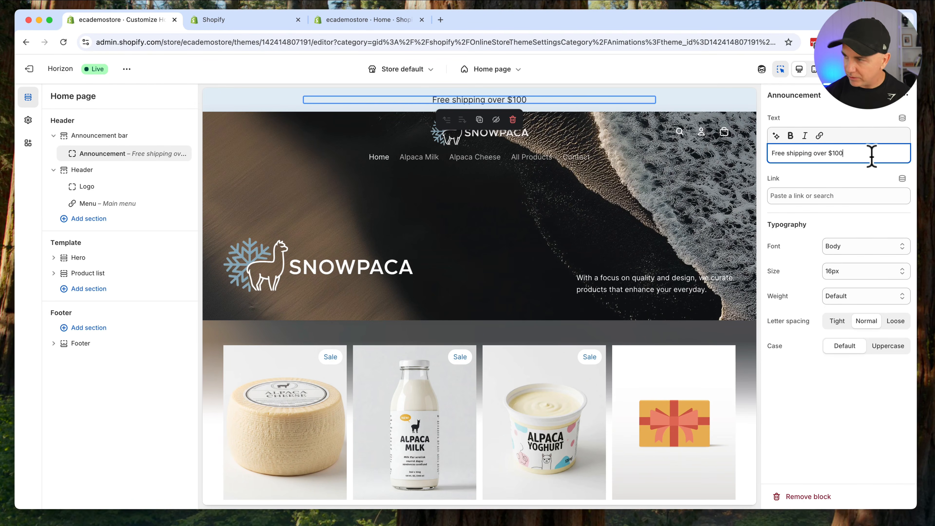
{"action": "left_click", "coordinate": [854, 195]}
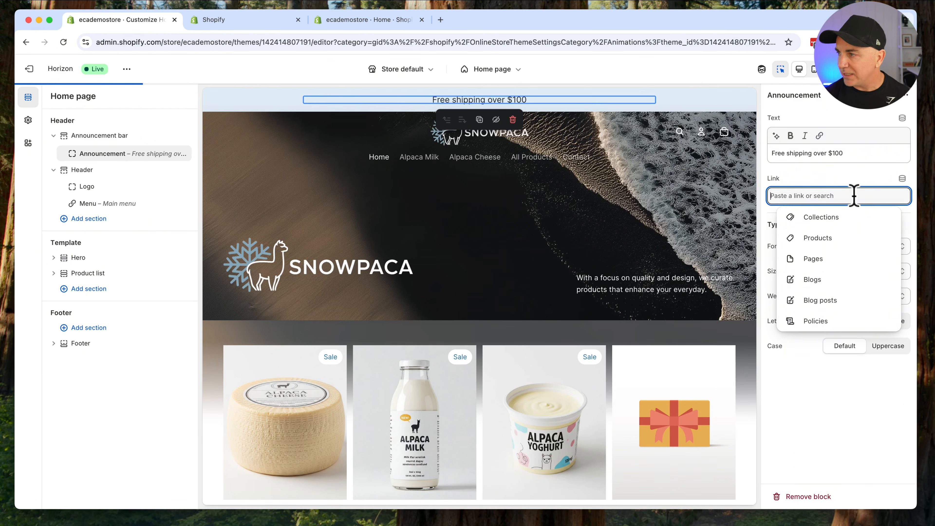
{"action": "left_click", "coordinate": [831, 260]}
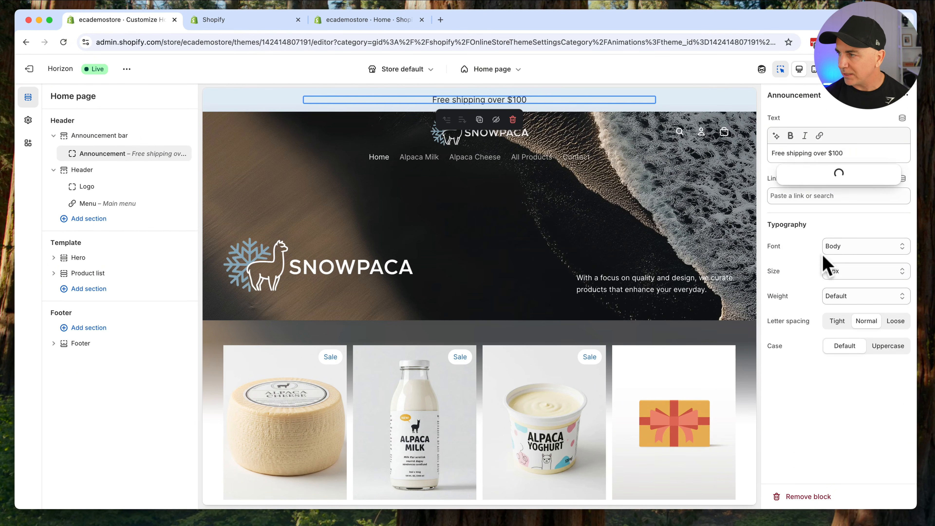
{"action": "left_click", "coordinate": [812, 155]}
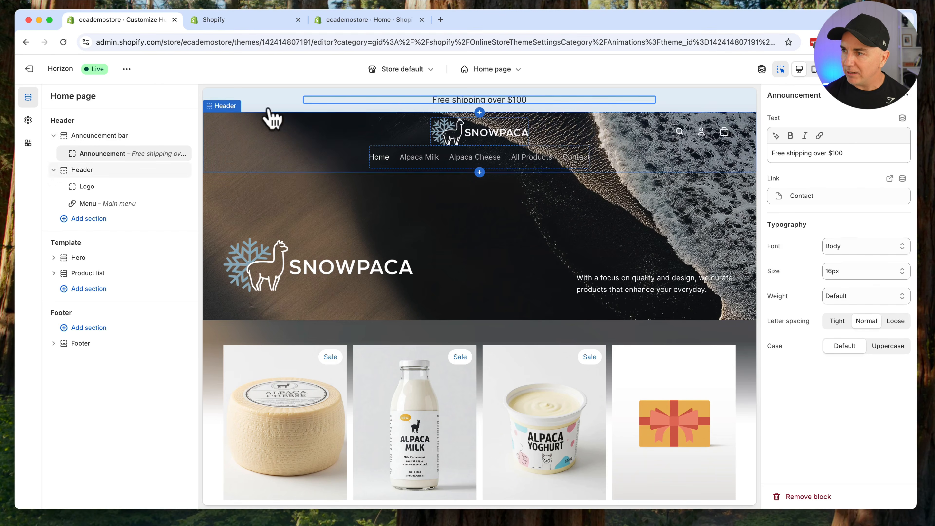
Step: Edit the announcement bar's color scheme, Scheme 4, to use the bright yellow background #FAFD5A
{"action": "left_click", "coordinate": [295, 112]}
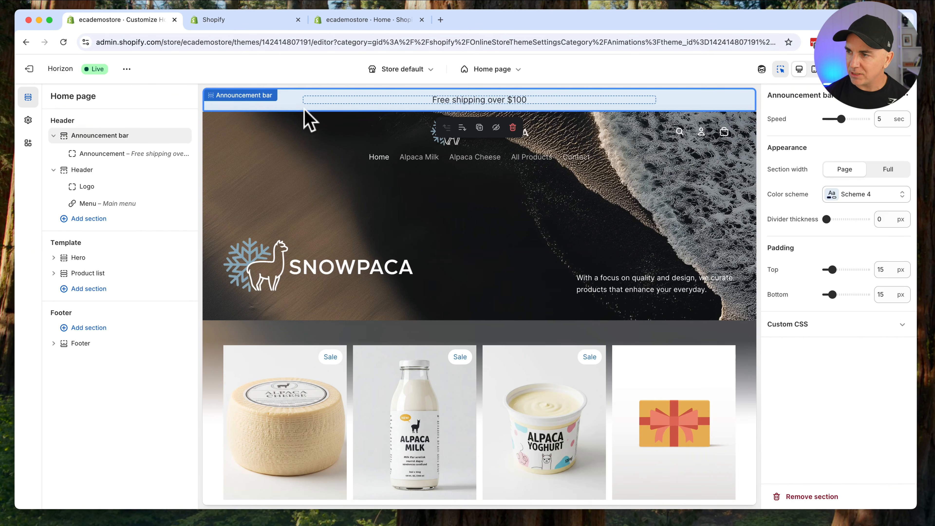
{"action": "left_click", "coordinate": [867, 195]}
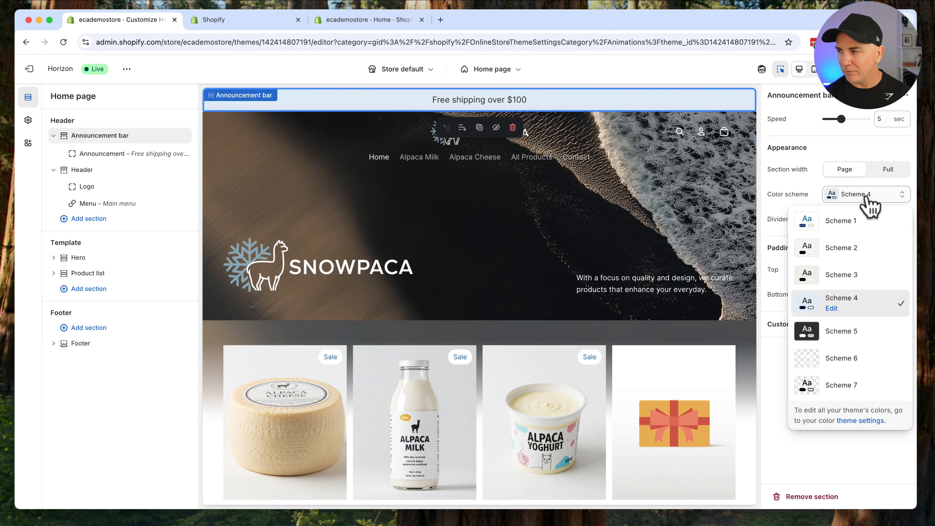
{"action": "left_click", "coordinate": [833, 309]}
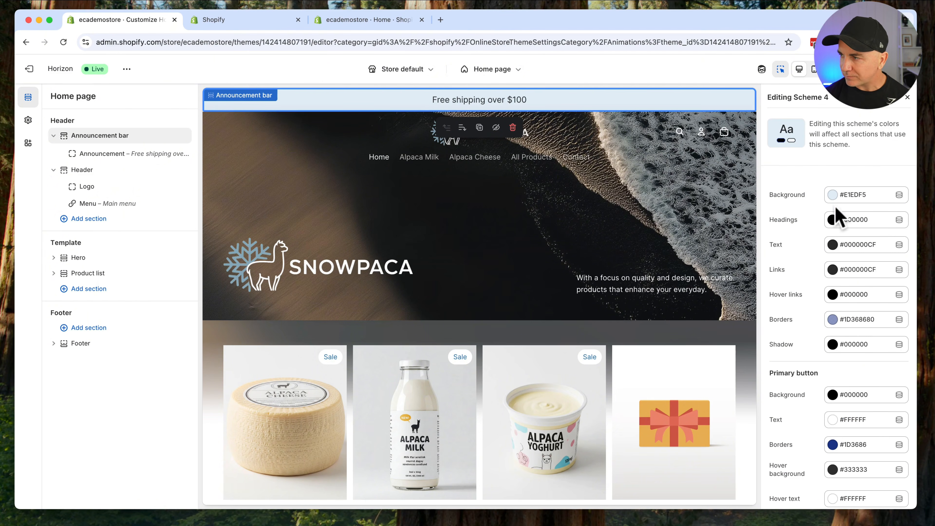
{"action": "left_click", "coordinate": [837, 194]}
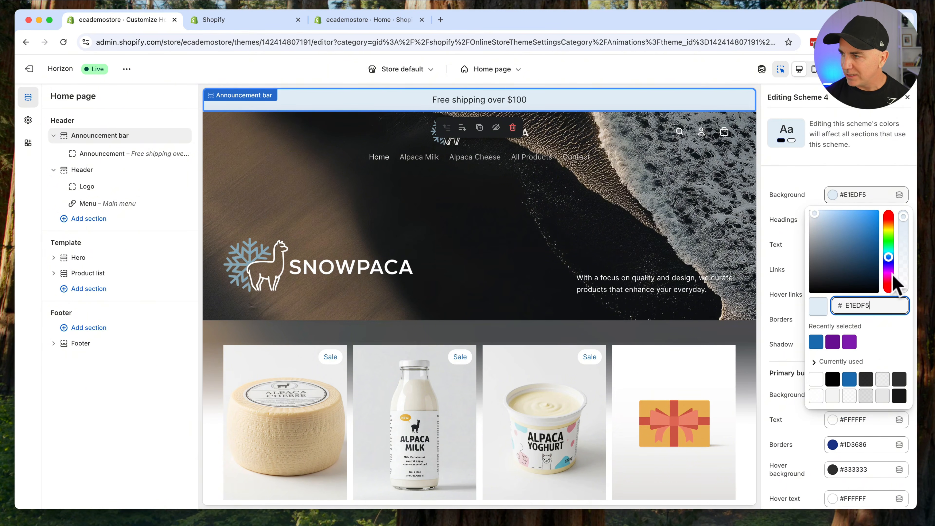
{"action": "left_click_drag", "start_coordinate": [889, 257], "coordinate": [889, 255]}
{"action": "left_click_drag", "start_coordinate": [888, 233], "coordinate": [888, 230]}
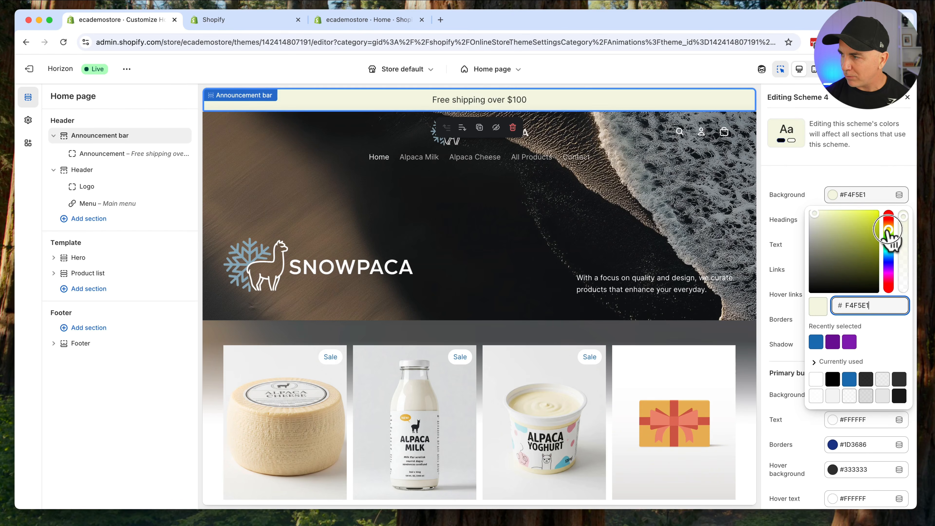
{"action": "left_click_drag", "start_coordinate": [820, 221], "coordinate": [855, 214]}
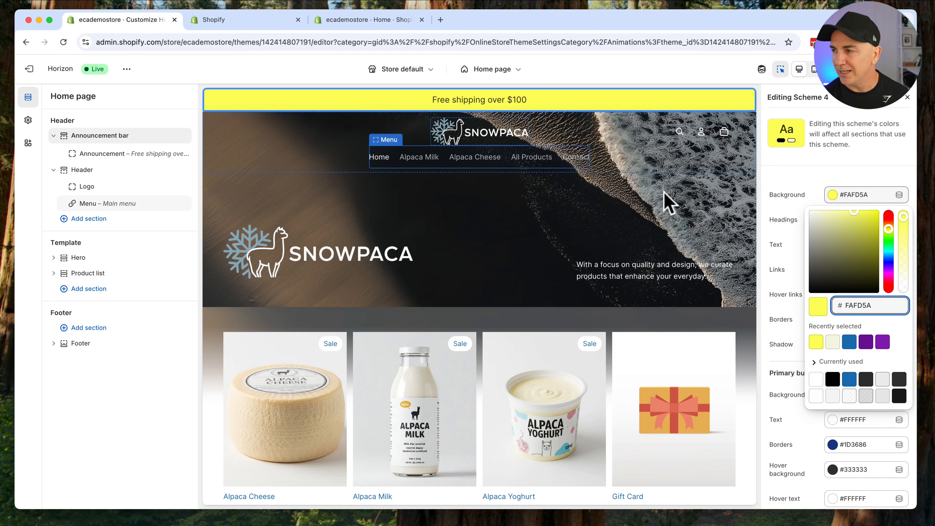
{"action": "left_click", "coordinate": [757, 186]}
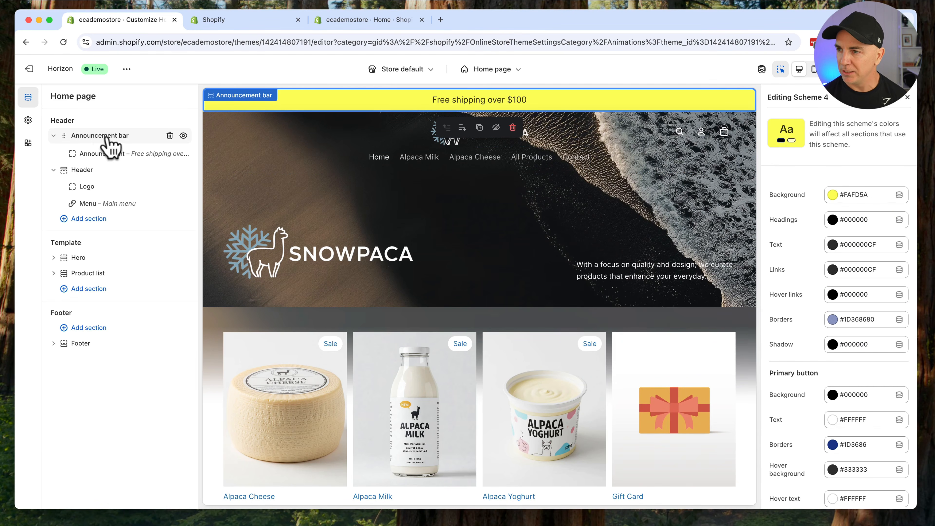
Step: Review the sections available for the header group, then expand the template's Hero section and examine its Logo block and section settings
{"action": "left_click", "coordinate": [96, 219]}
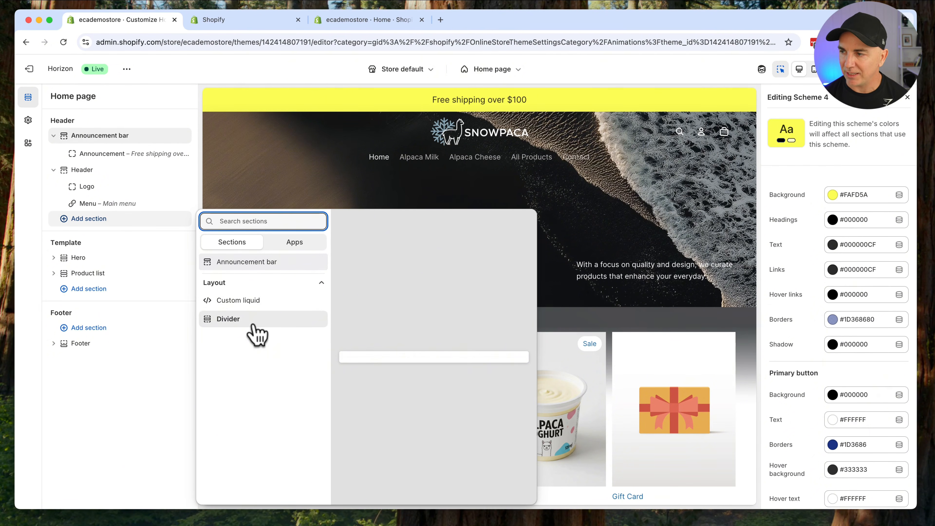
{"action": "left_click", "coordinate": [183, 80]}
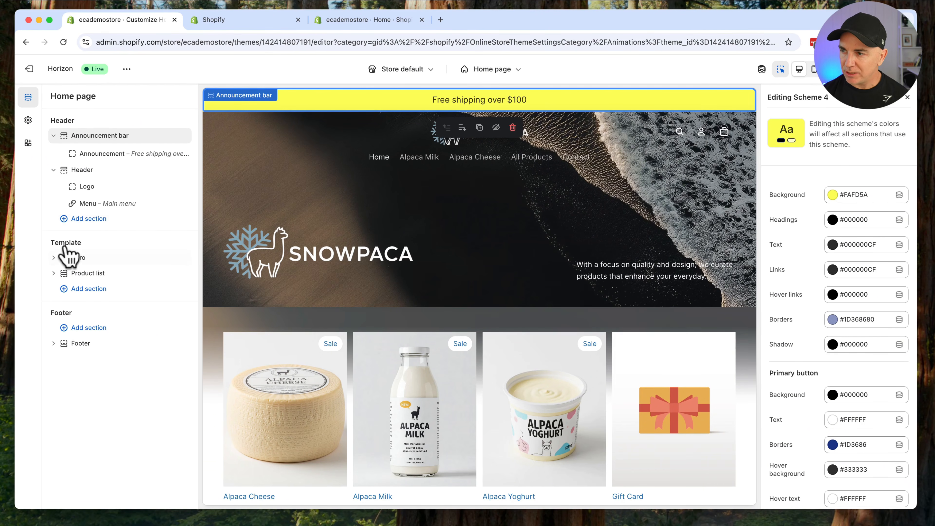
{"action": "mouse_move", "coordinate": [73, 260]}
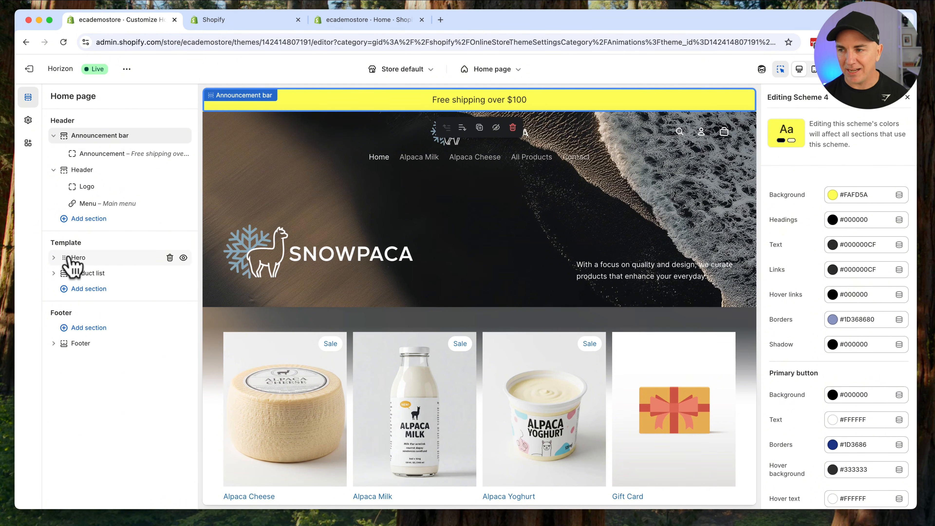
{"action": "left_click", "coordinate": [76, 259]}
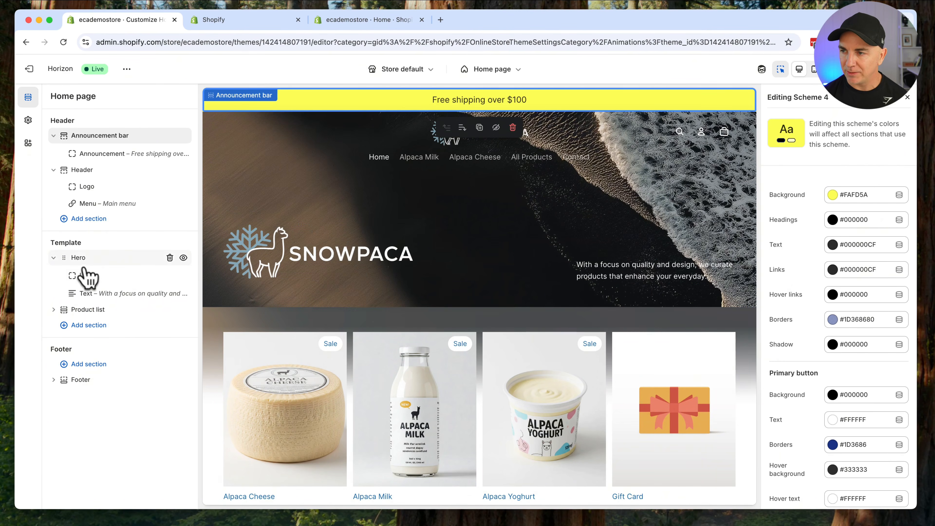
{"action": "left_click", "coordinate": [84, 276]}
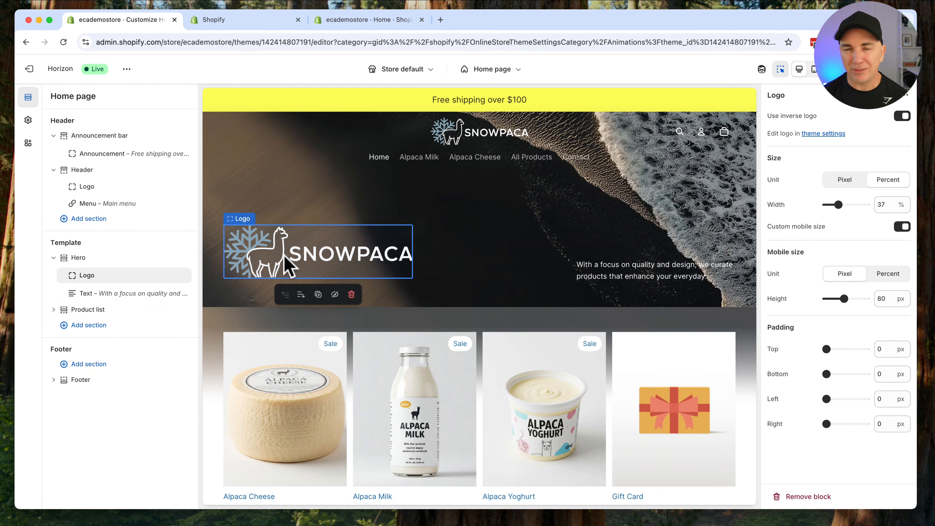
{"action": "left_click", "coordinate": [82, 258]}
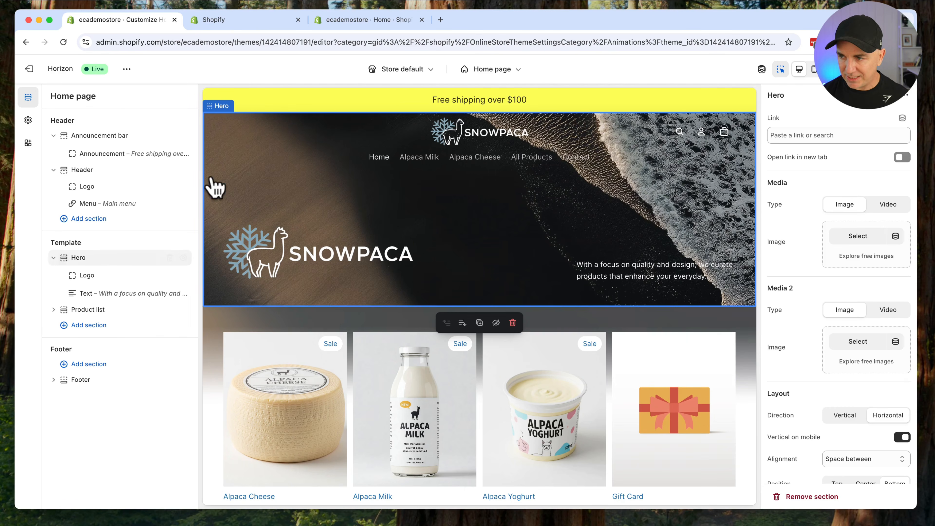
{"action": "left_click", "coordinate": [224, 111]}
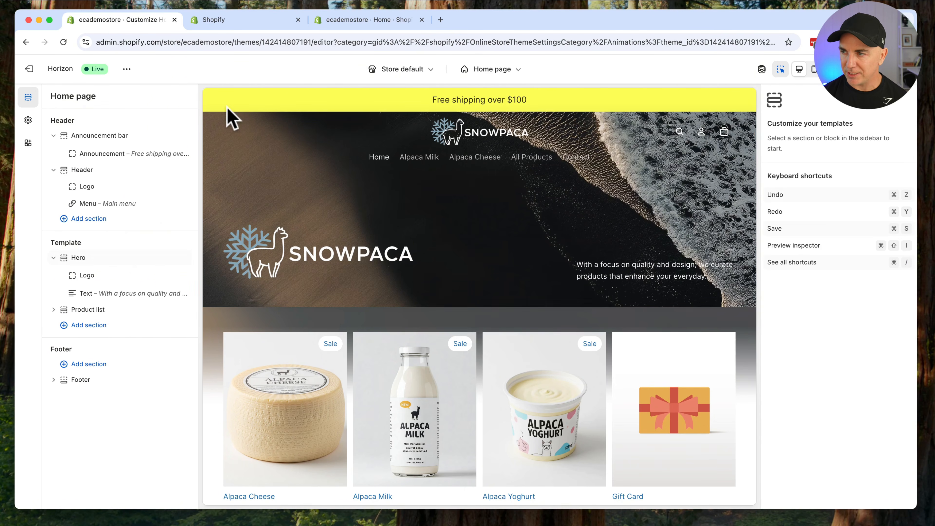
Step: Remove the Logo block from the Hero section
{"action": "left_click", "coordinate": [78, 258]}
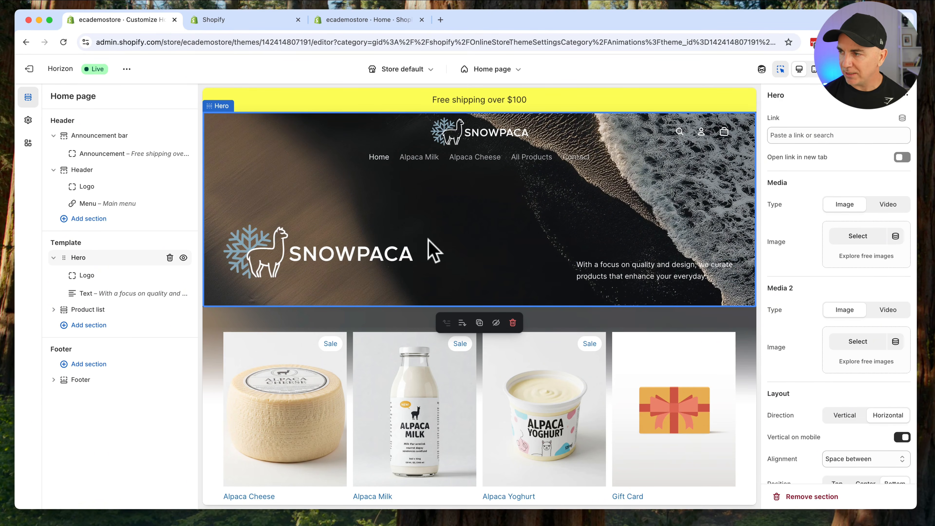
{"action": "left_click", "coordinate": [88, 277]}
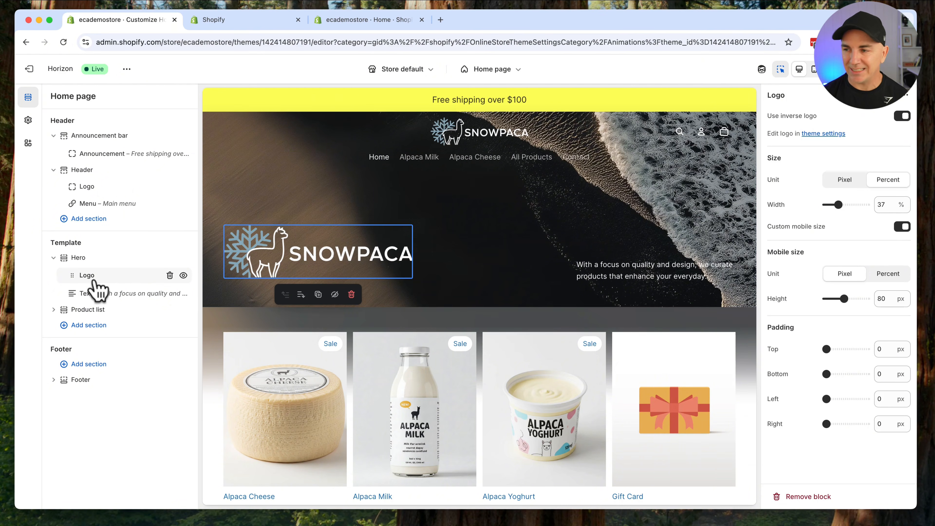
{"action": "left_click", "coordinate": [169, 275]}
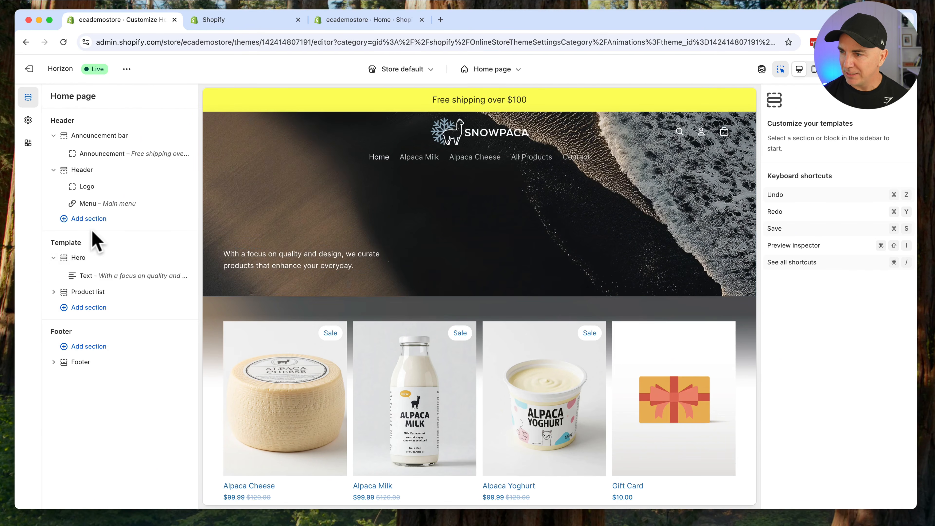
Step: Add a Heading block at the start of the Hero section and a Button block directly beneath it
{"action": "mouse_move", "coordinate": [124, 267]}
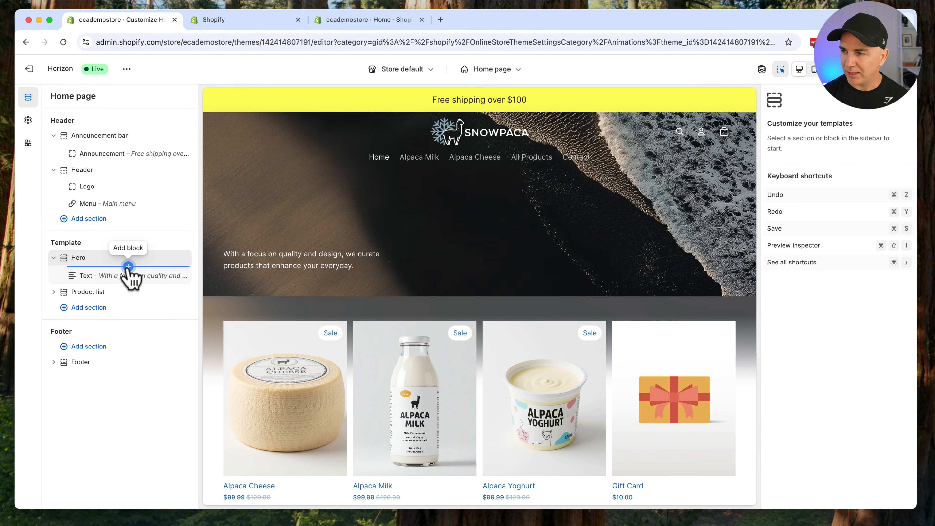
{"action": "left_click", "coordinate": [128, 267]}
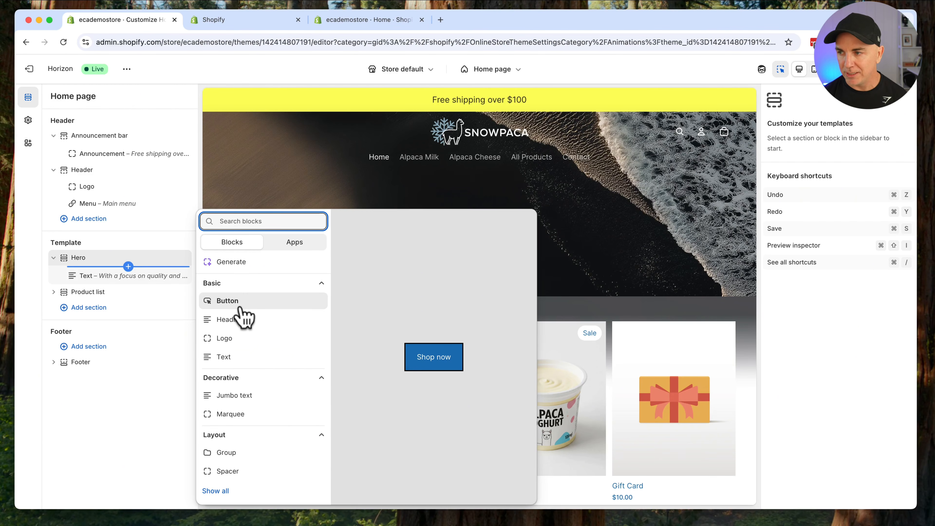
{"action": "left_click", "coordinate": [233, 321]}
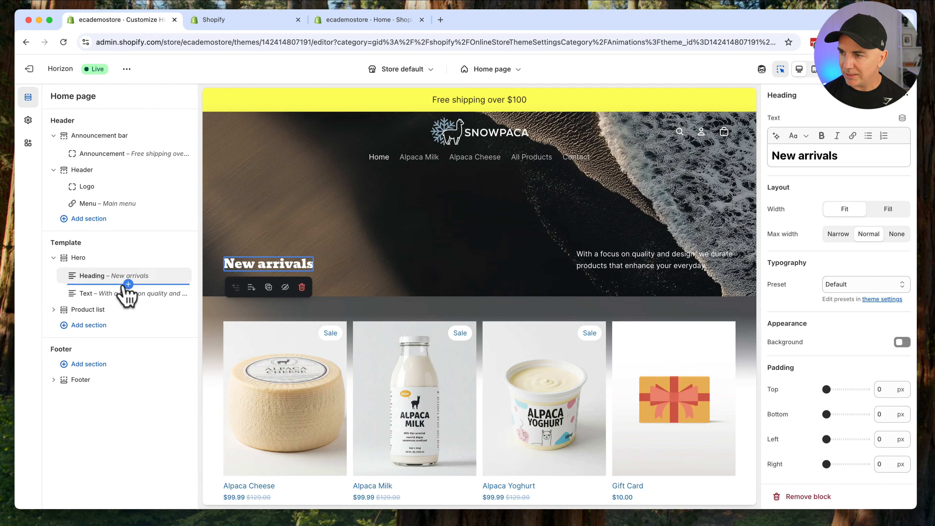
{"action": "left_click", "coordinate": [128, 284]}
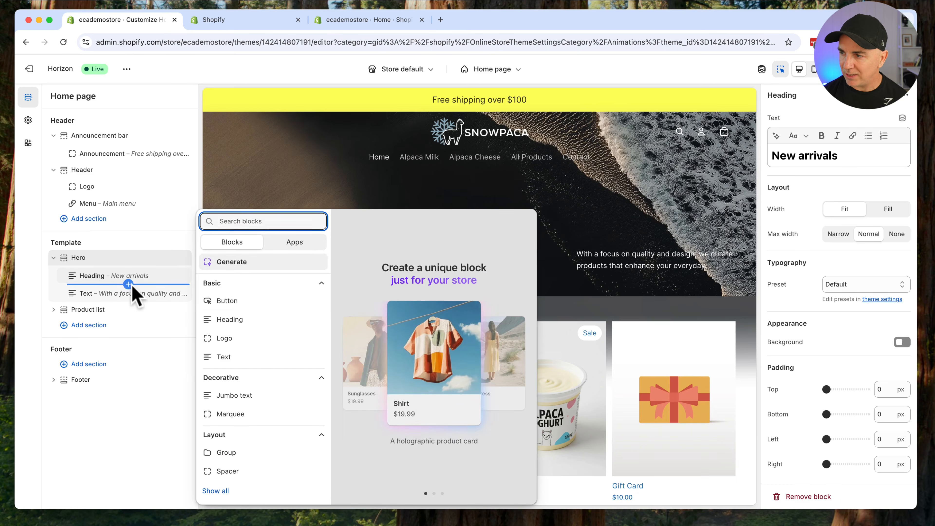
{"action": "left_click", "coordinate": [241, 305]}
{"action": "left_click", "coordinate": [128, 301]}
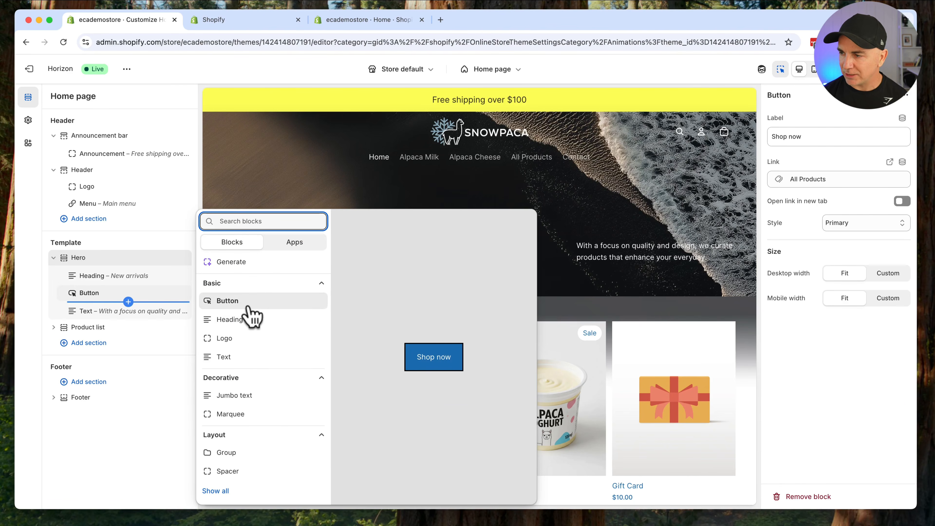
Step: Change the Hero heading text to "Shop Alpaca Milk"
{"action": "left_click", "coordinate": [97, 282]}
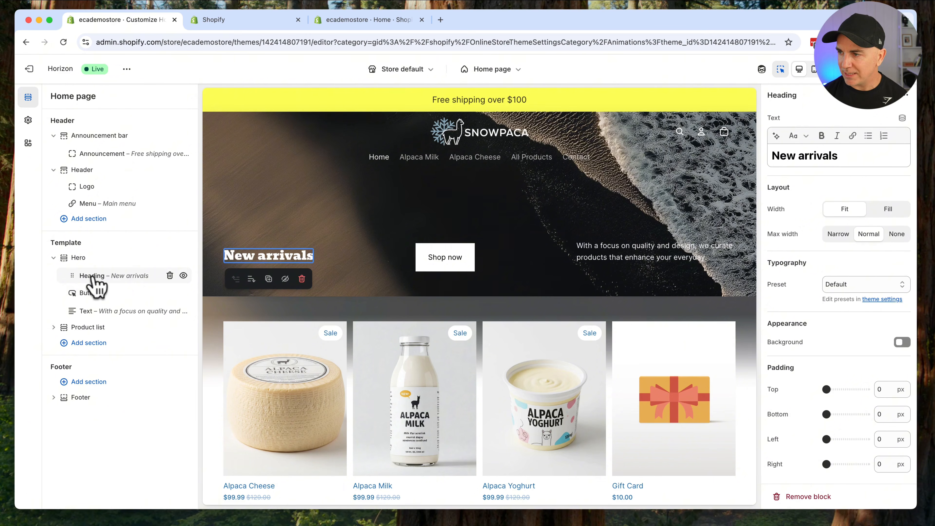
{"action": "double_click", "coordinate": [826, 156]}
{"action": "type", "text": "Shop Alpaca"}
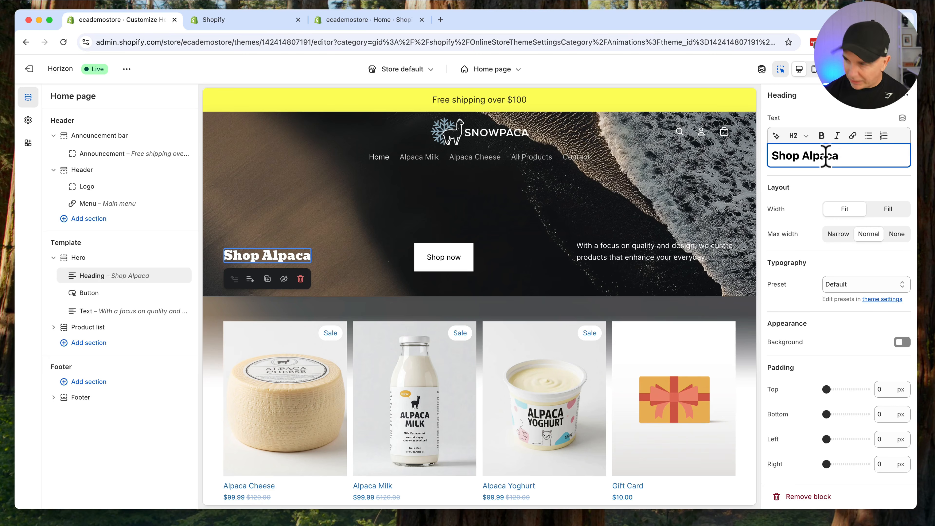
{"action": "type", "text": " Milk"}
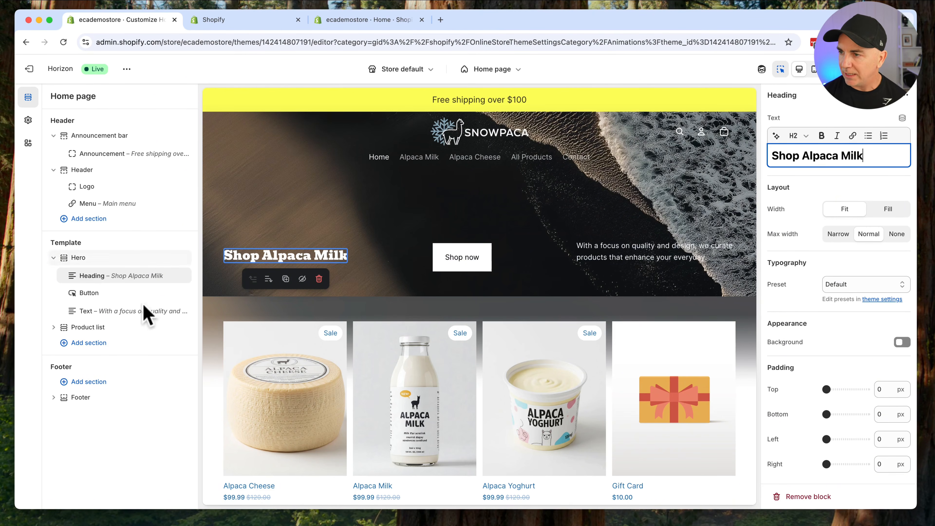
Step: Link the Hero section's Shop now button to the Alpaca Milk product
{"action": "left_click", "coordinate": [93, 294]}
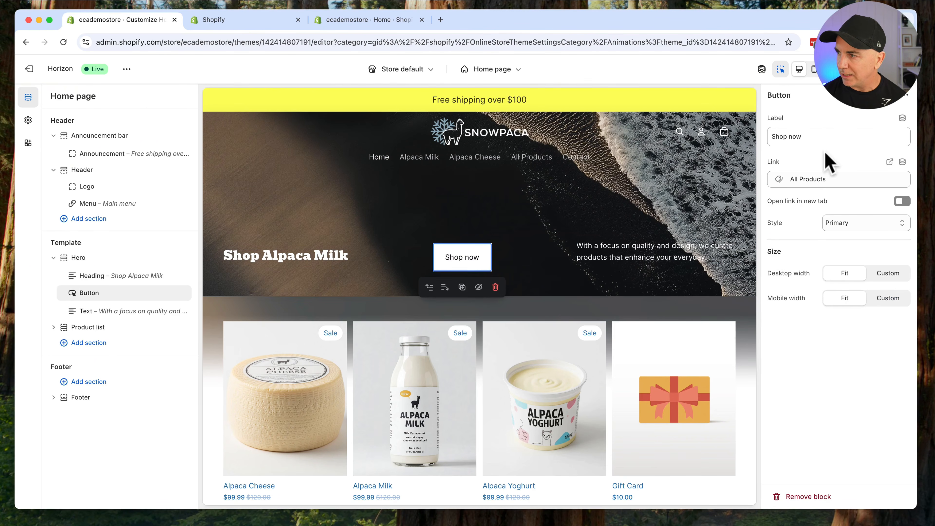
{"action": "left_click", "coordinate": [821, 179]}
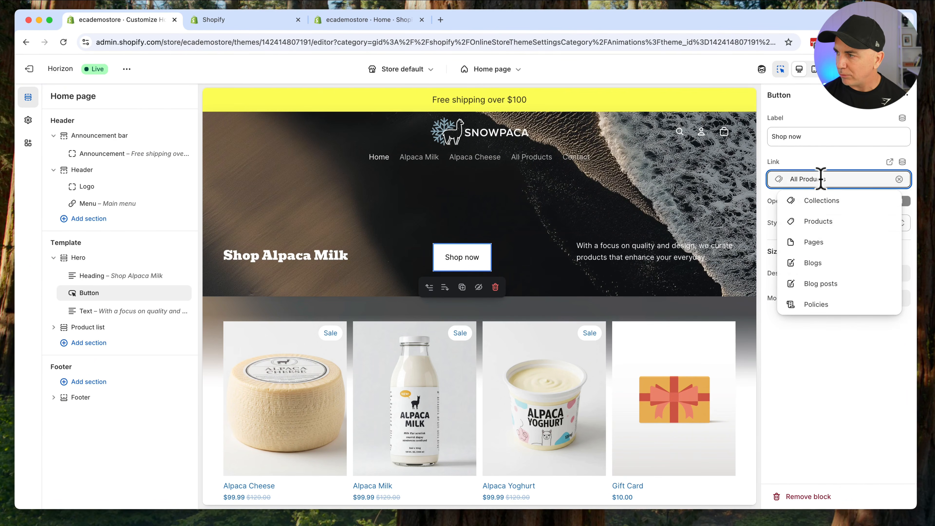
{"action": "left_click", "coordinate": [818, 222]}
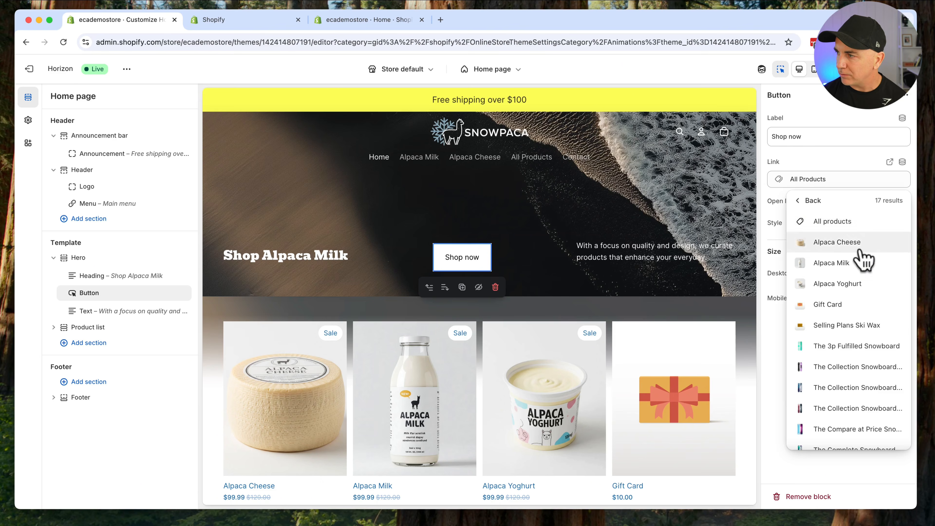
{"action": "left_click", "coordinate": [864, 262]}
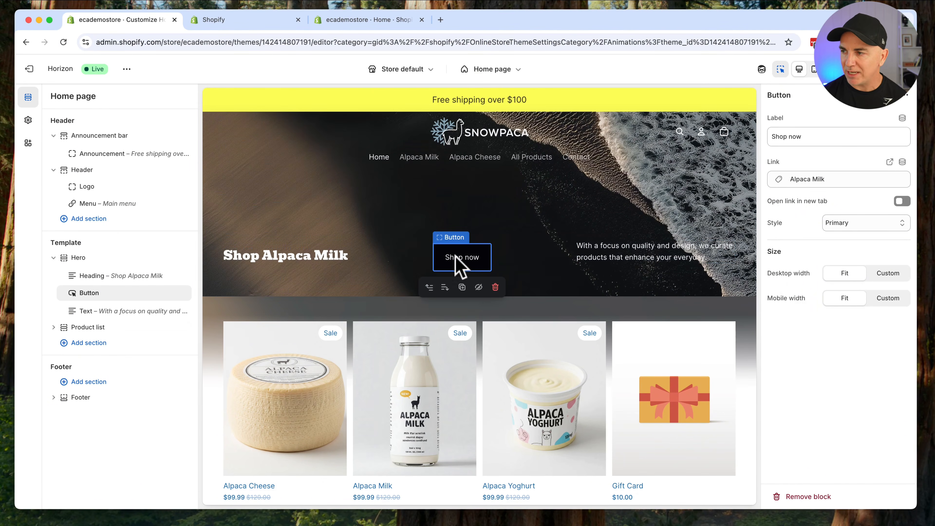
Step: Edit the Hero section's color scheme, Scheme 6, setting the primary button background to #1B6EAF
{"action": "left_click", "coordinate": [74, 258]}
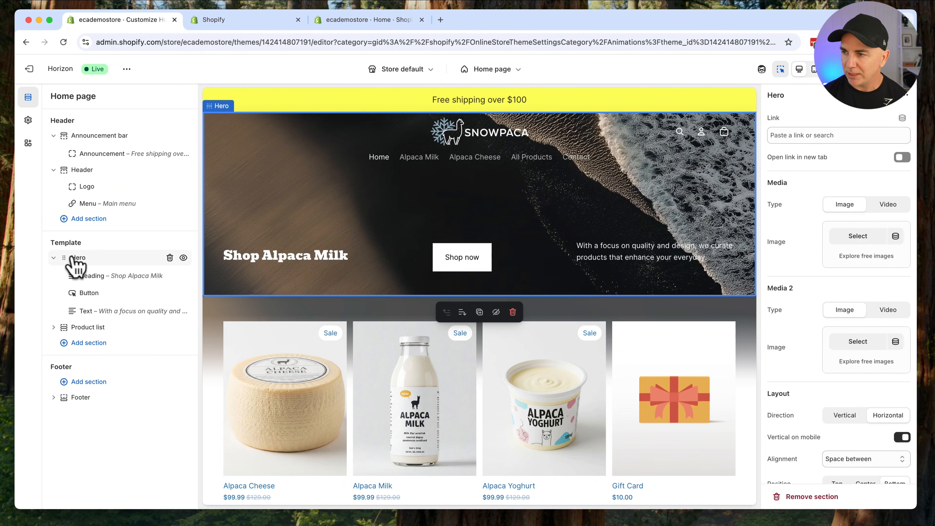
{"action": "scroll", "coordinate": [799, 281], "scroll_direction": "down", "scroll_amount": 3}
{"action": "scroll", "coordinate": [801, 280], "scroll_direction": "down", "scroll_amount": 7}
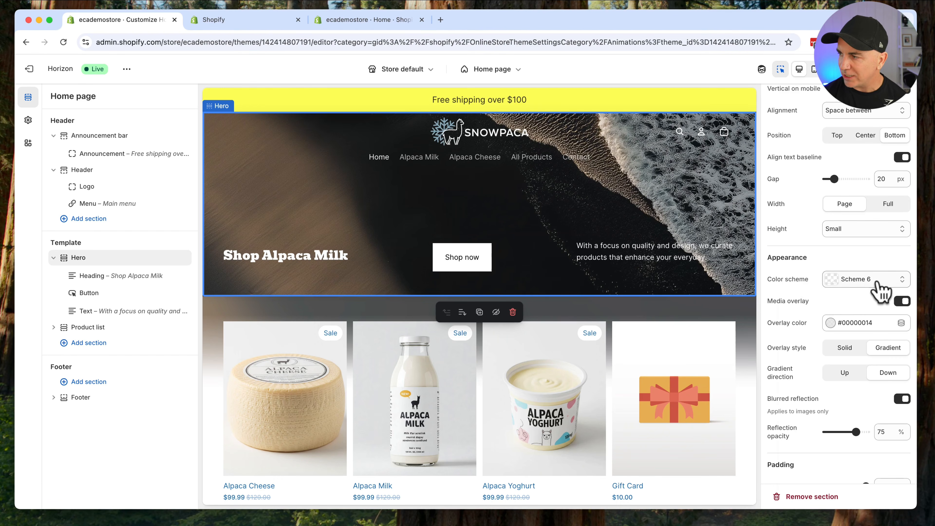
{"action": "left_click", "coordinate": [866, 281]}
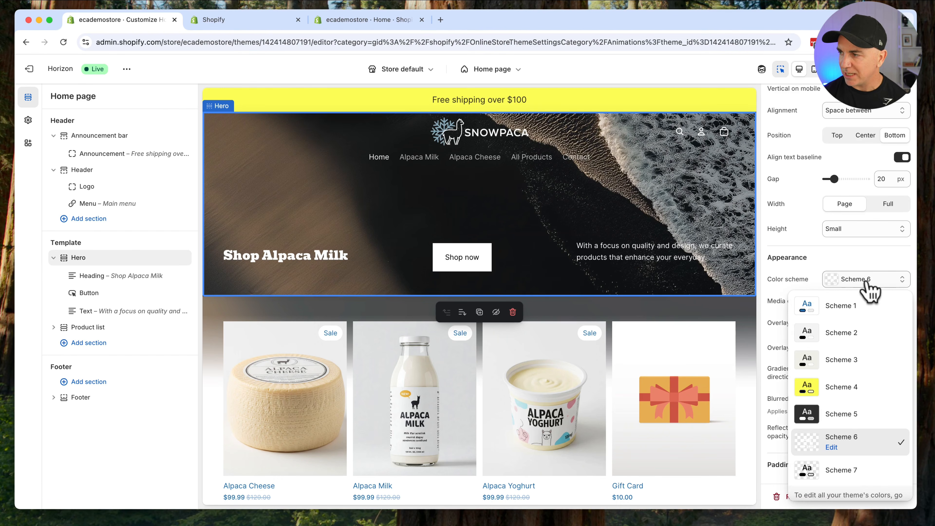
{"action": "left_click", "coordinate": [832, 448]}
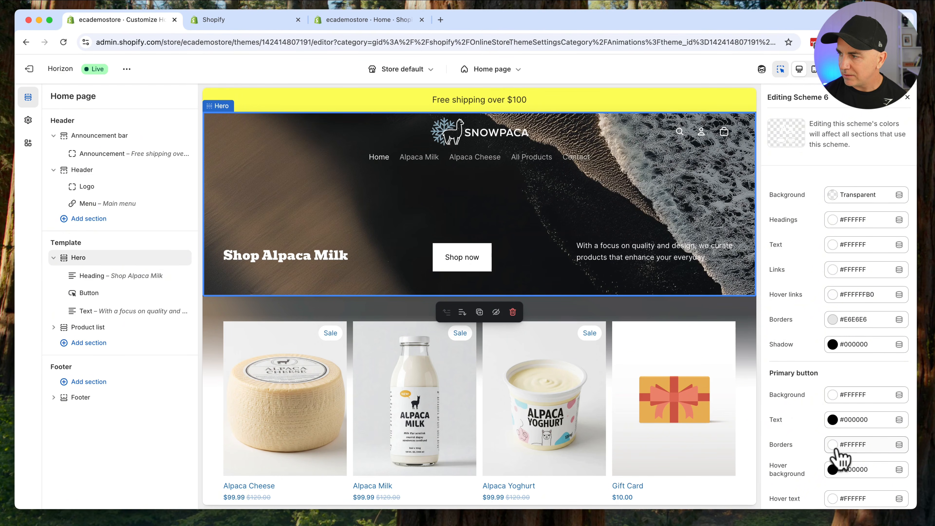
{"action": "scroll", "coordinate": [840, 459], "scroll_direction": "down", "scroll_amount": 6}
{"action": "scroll", "coordinate": [810, 393], "scroll_direction": "up", "scroll_amount": 4}
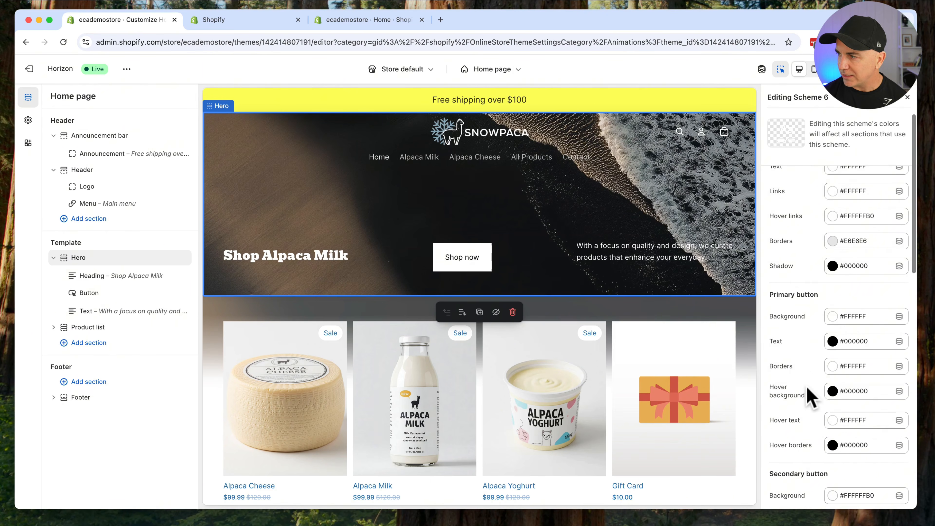
{"action": "left_click", "coordinate": [833, 317]}
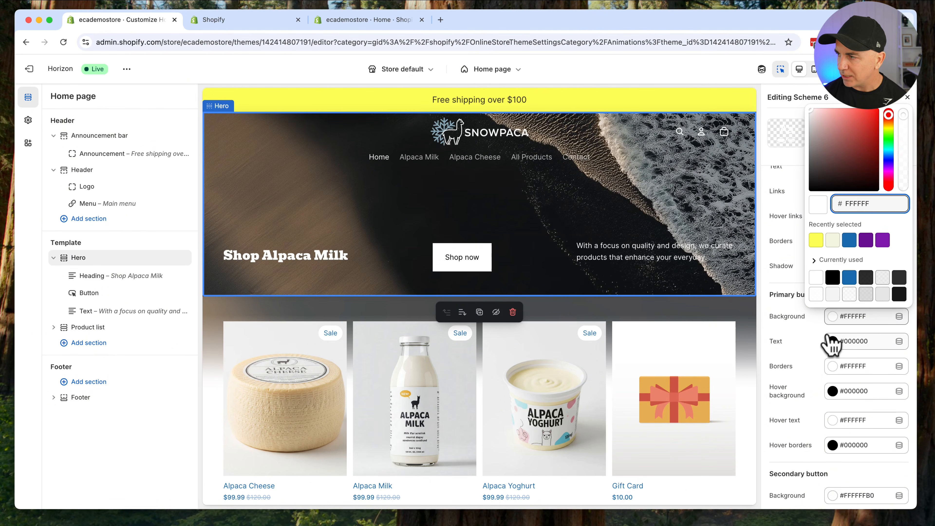
{"action": "left_click", "coordinate": [849, 278]}
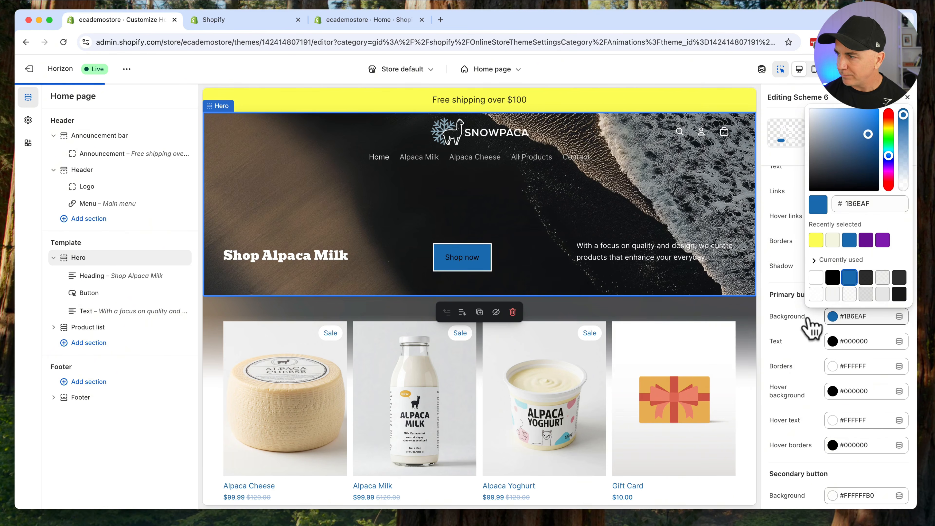
Step: Set Scheme 6's primary button text color to white (#FFFFFF) and close the scheme editor
{"action": "left_click", "coordinate": [840, 342]}
{"action": "left_click", "coordinate": [817, 303]}
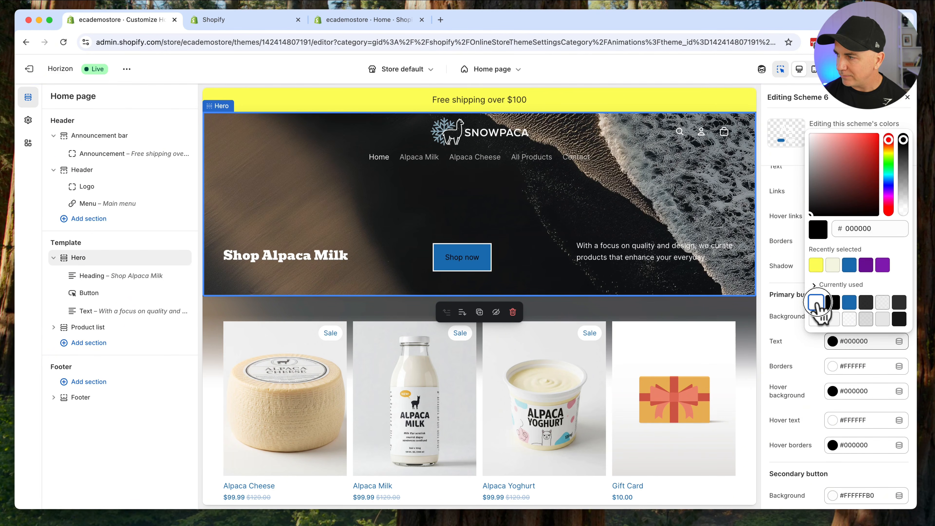
{"action": "left_click", "coordinate": [804, 343]}
{"action": "scroll", "coordinate": [847, 258], "scroll_direction": "up", "scroll_amount": 3}
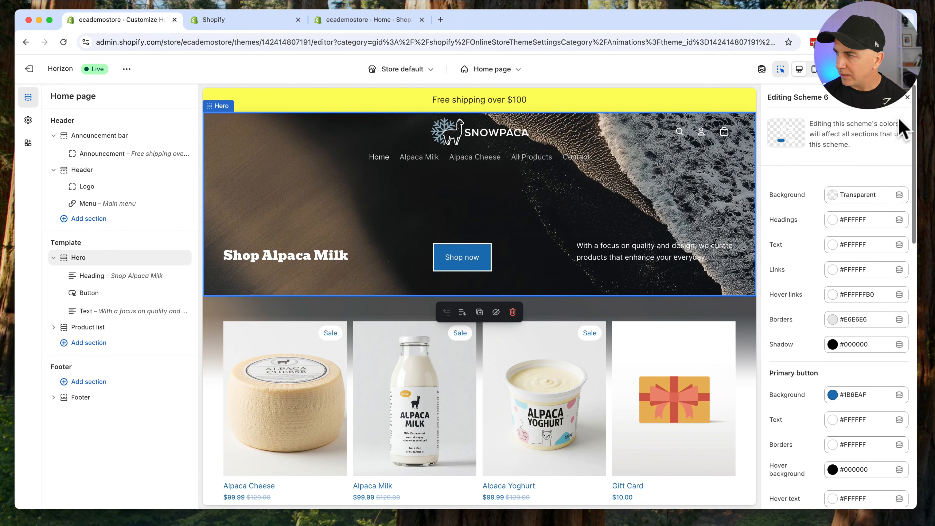
{"action": "left_click", "coordinate": [907, 98]}
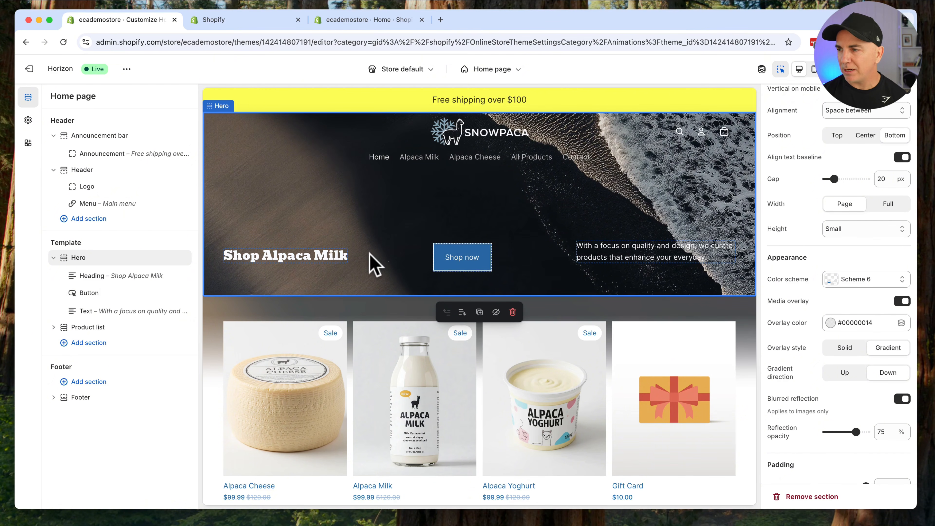
Step: Set the Hero section's layout direction to Vertical
{"action": "scroll", "coordinate": [808, 251], "scroll_direction": "up", "scroll_amount": 5}
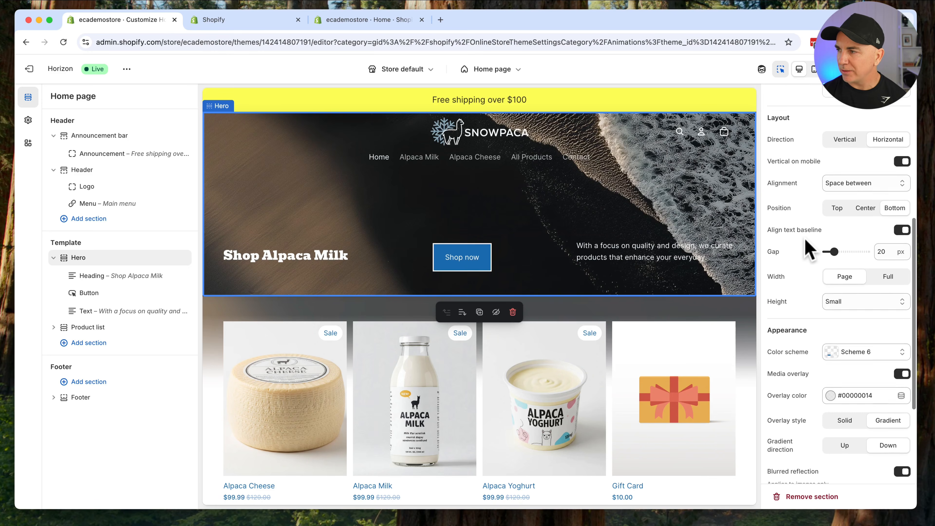
{"action": "scroll", "coordinate": [808, 250], "scroll_direction": "up", "scroll_amount": 5}
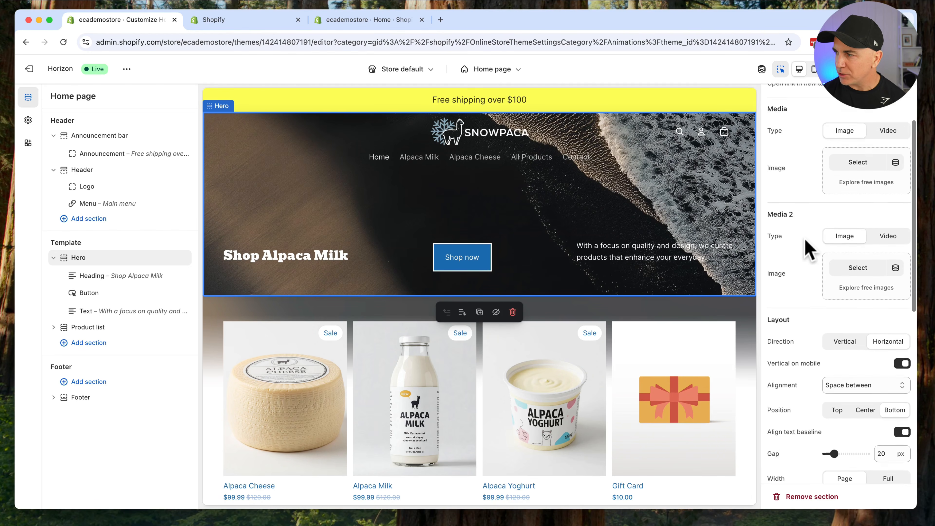
{"action": "scroll", "coordinate": [802, 206], "scroll_direction": "down", "scroll_amount": 3}
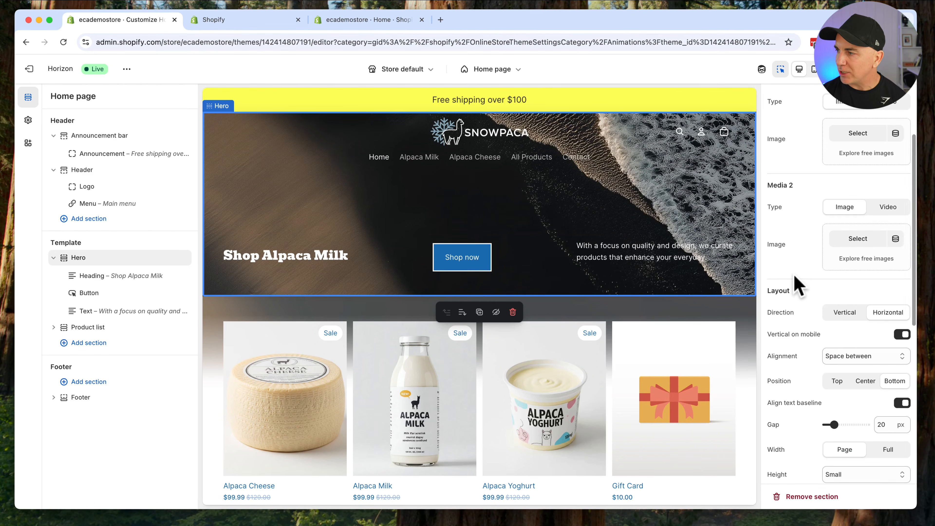
{"action": "left_click", "coordinate": [845, 315]}
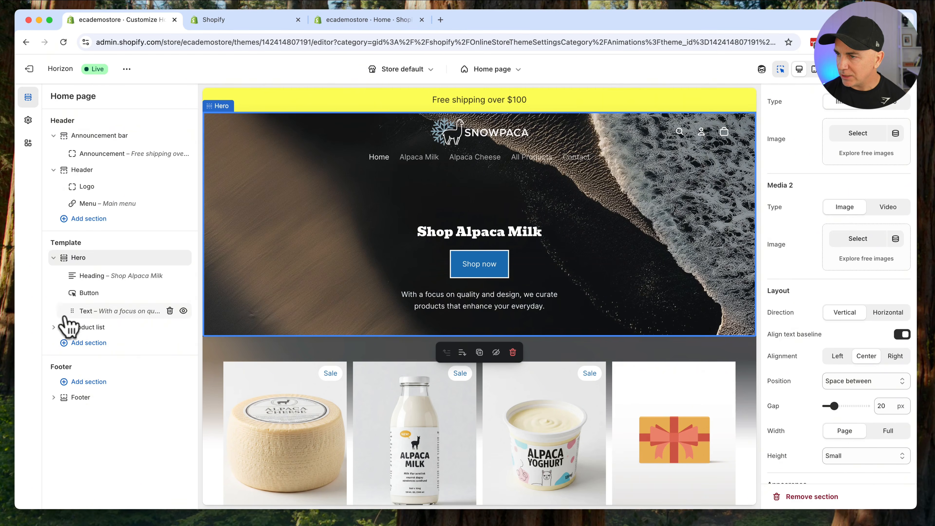
Step: Move the Hero's Text block above its Button block and check the result in the page preview
{"action": "left_click_drag", "start_coordinate": [72, 314], "coordinate": [74, 294]}
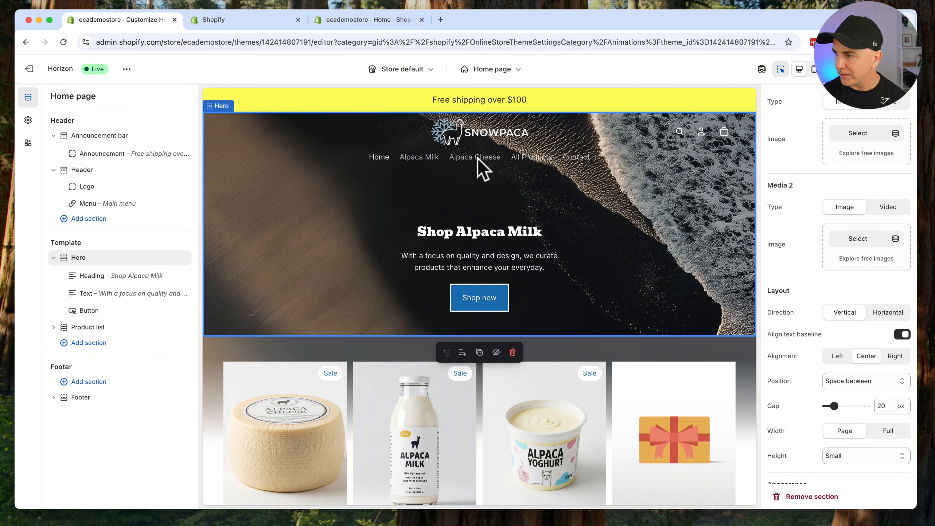
{"action": "scroll", "coordinate": [543, 209], "scroll_direction": "down", "scroll_amount": 4}
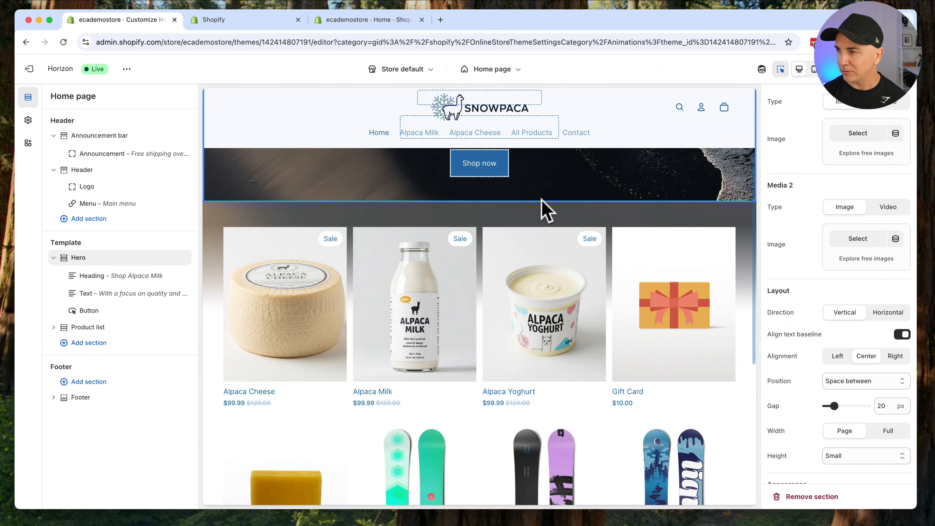
{"action": "scroll", "coordinate": [543, 209], "scroll_direction": "up", "scroll_amount": 4}
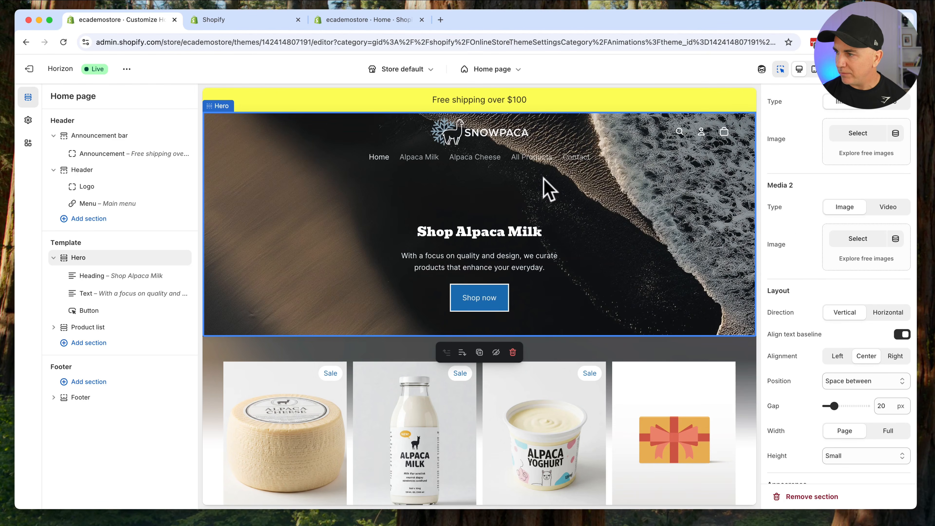
Step: Set the Hero section's first media image to the alpaca-dt PNG from the store's files
{"action": "scroll", "coordinate": [784, 222], "scroll_direction": "up", "scroll_amount": 3}
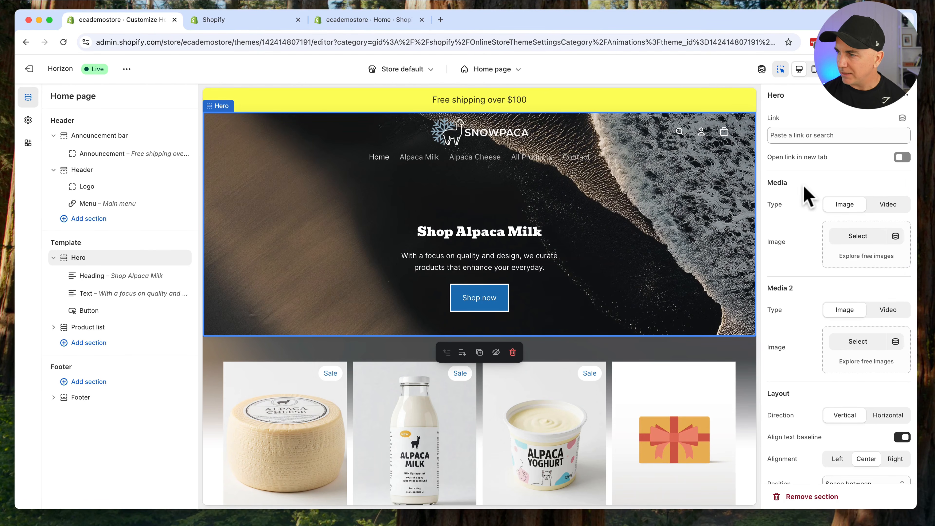
{"action": "left_click", "coordinate": [856, 236]}
{"action": "left_click", "coordinate": [507, 299]}
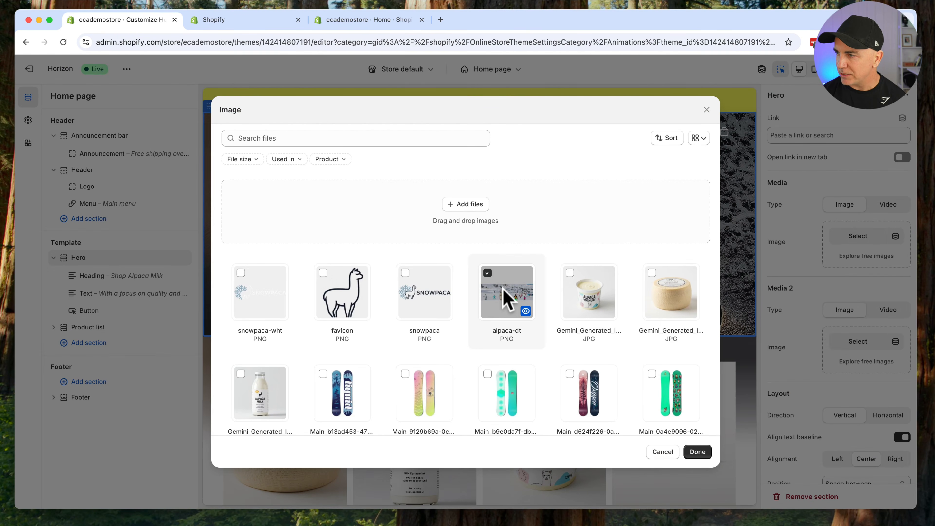
{"action": "left_click", "coordinate": [706, 454]}
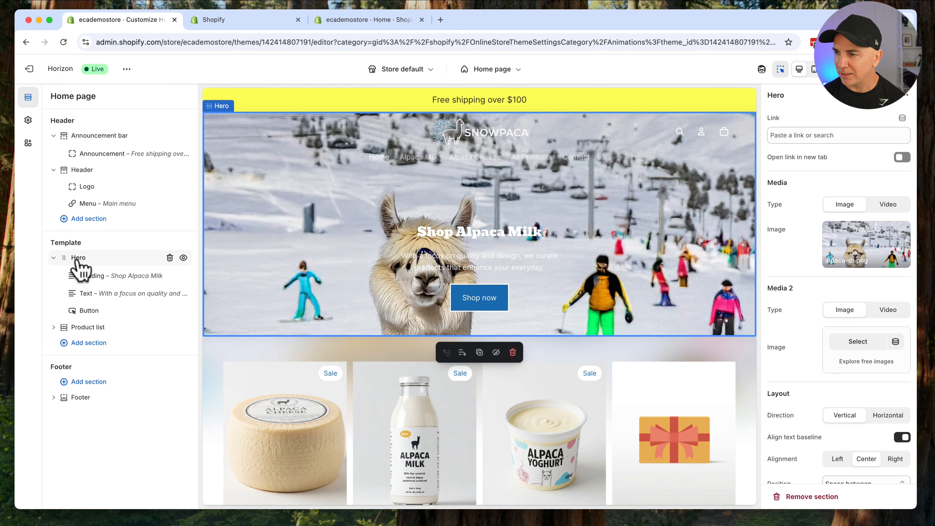
Step: Change the Hero section's media overlay color to the blue #1B6EAF
{"action": "scroll", "coordinate": [796, 331], "scroll_direction": "down", "scroll_amount": 2}
{"action": "scroll", "coordinate": [795, 330], "scroll_direction": "down", "scroll_amount": 8}
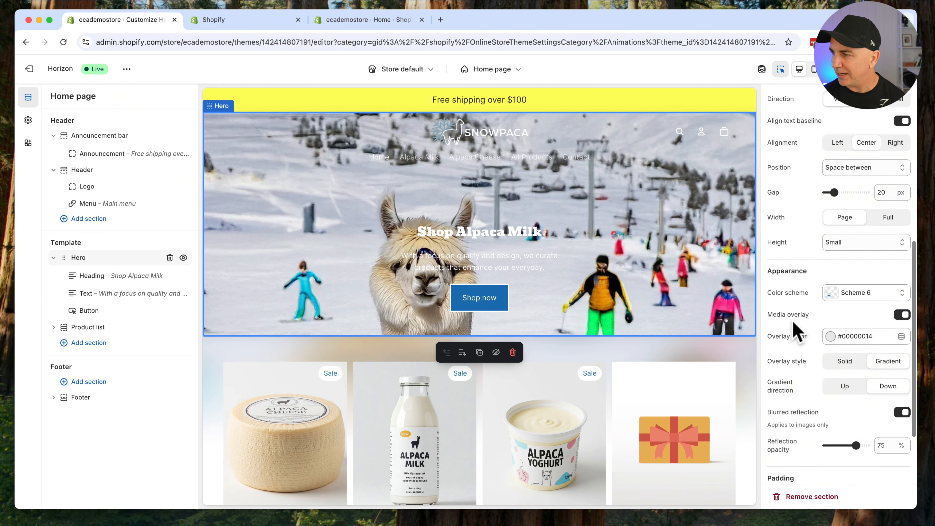
{"action": "left_click", "coordinate": [831, 304]}
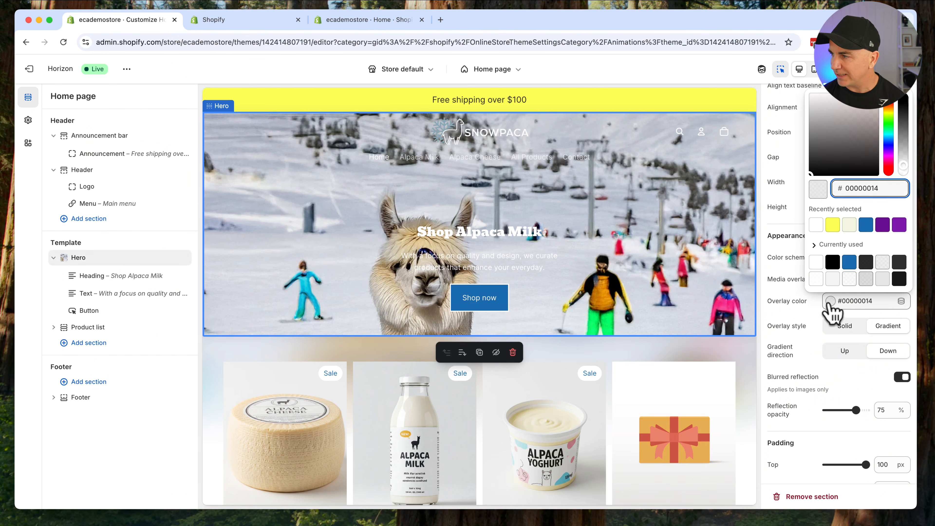
{"action": "left_click", "coordinate": [849, 262]}
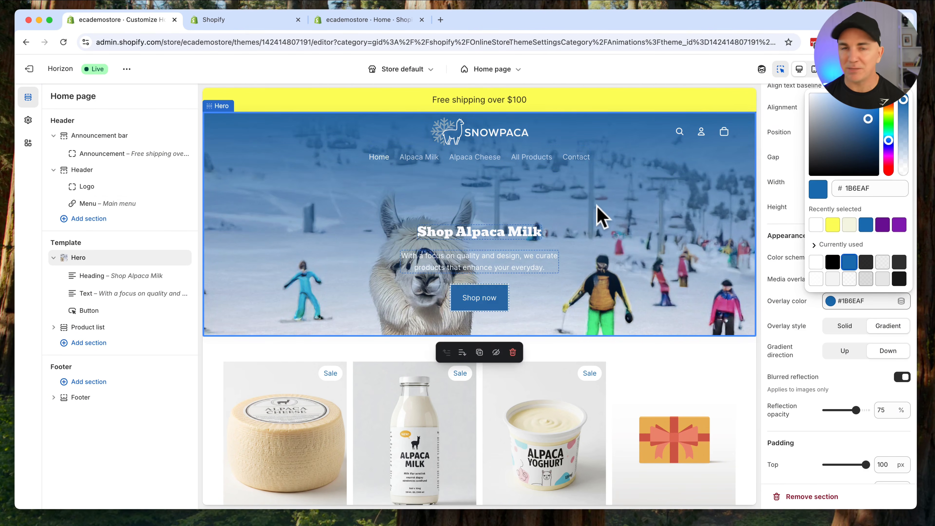
{"action": "left_click", "coordinate": [772, 313]}
{"action": "scroll", "coordinate": [772, 314], "scroll_direction": "down", "scroll_amount": 1}
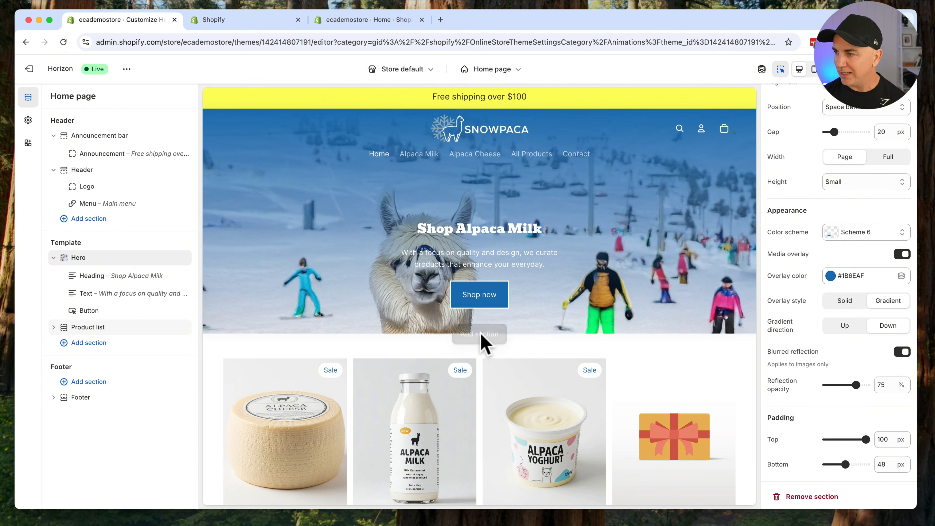
Step: Browse the available sections and add a Marquee section between the Hero and the Product list
{"action": "left_click", "coordinate": [480, 335]}
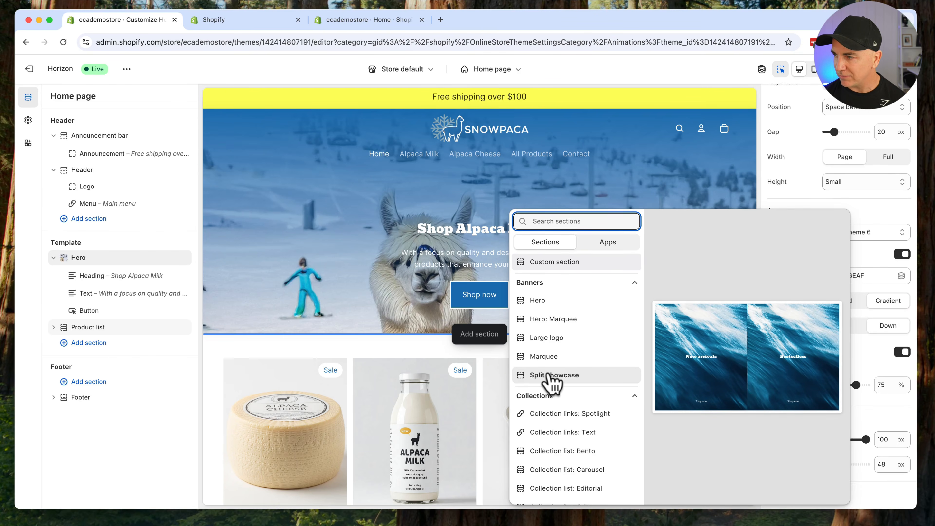
{"action": "scroll", "coordinate": [552, 381], "scroll_direction": "down", "scroll_amount": 3}
{"action": "scroll", "coordinate": [549, 383], "scroll_direction": "up", "scroll_amount": 2}
{"action": "scroll", "coordinate": [552, 385], "scroll_direction": "down", "scroll_amount": 3}
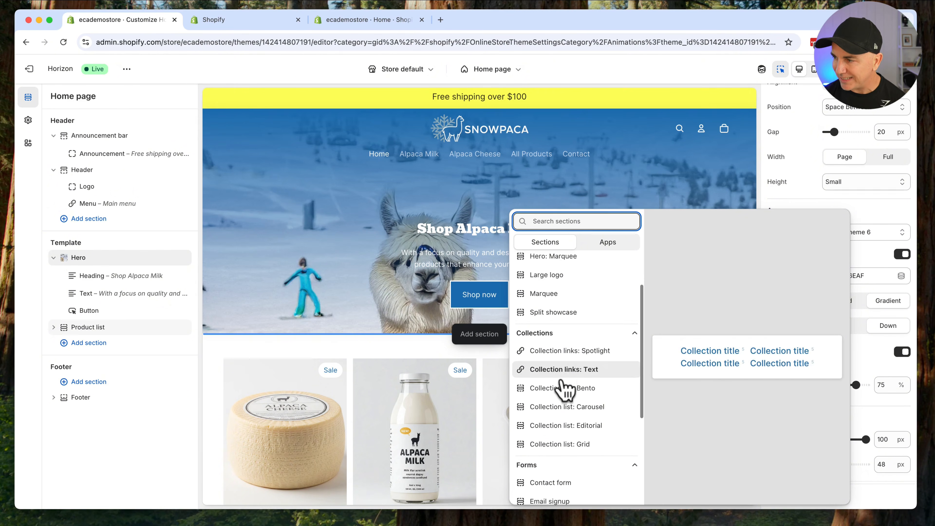
{"action": "scroll", "coordinate": [564, 391], "scroll_direction": "down", "scroll_amount": 10}
{"action": "scroll", "coordinate": [567, 402], "scroll_direction": "up", "scroll_amount": 15}
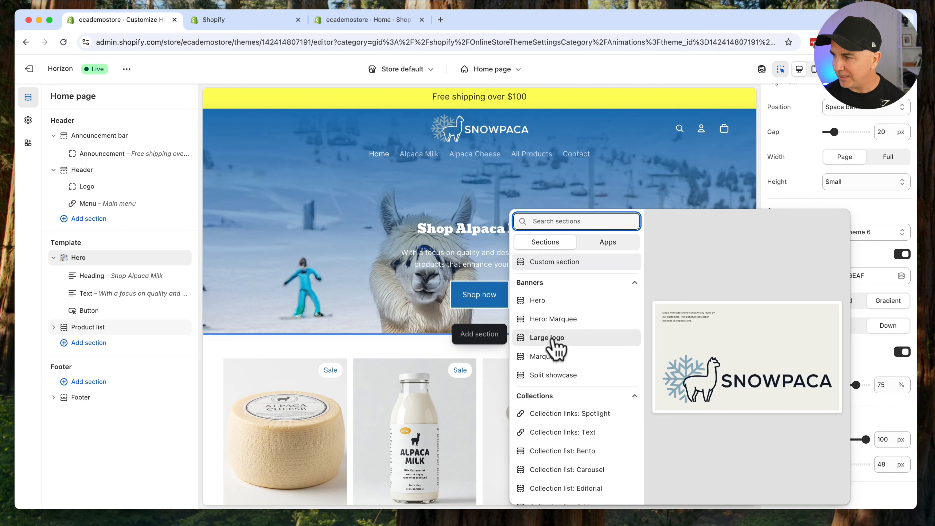
{"action": "left_click", "coordinate": [544, 356]}
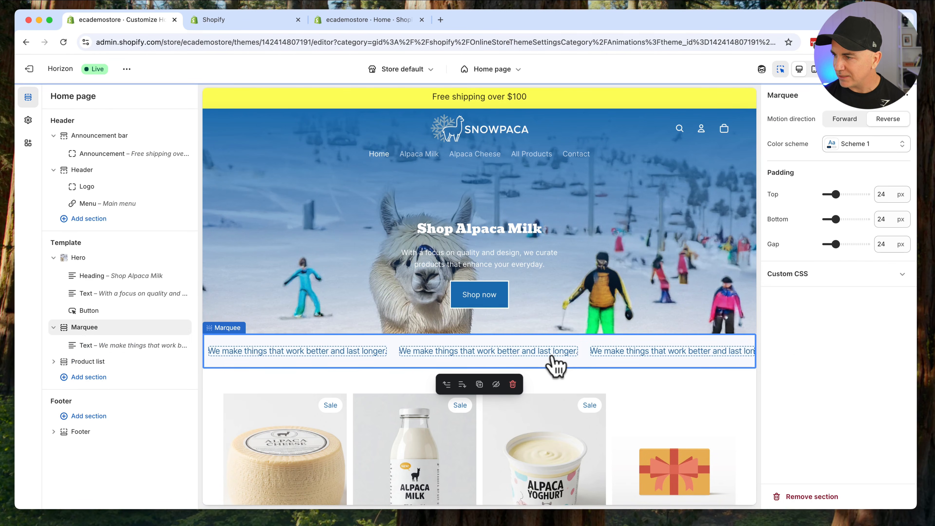
Step: Replace the Marquee's Text block content with "This is some text"
{"action": "left_click", "coordinate": [275, 353]}
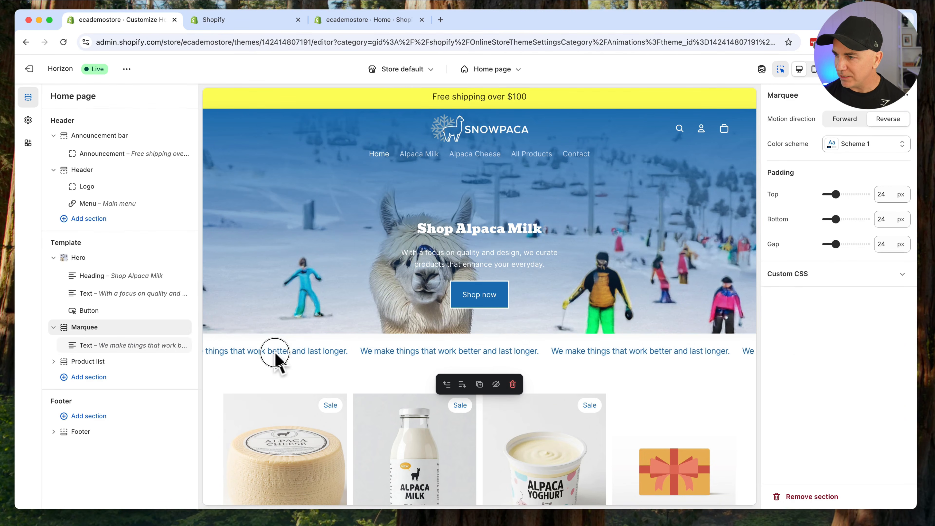
{"action": "left_click", "coordinate": [116, 345]}
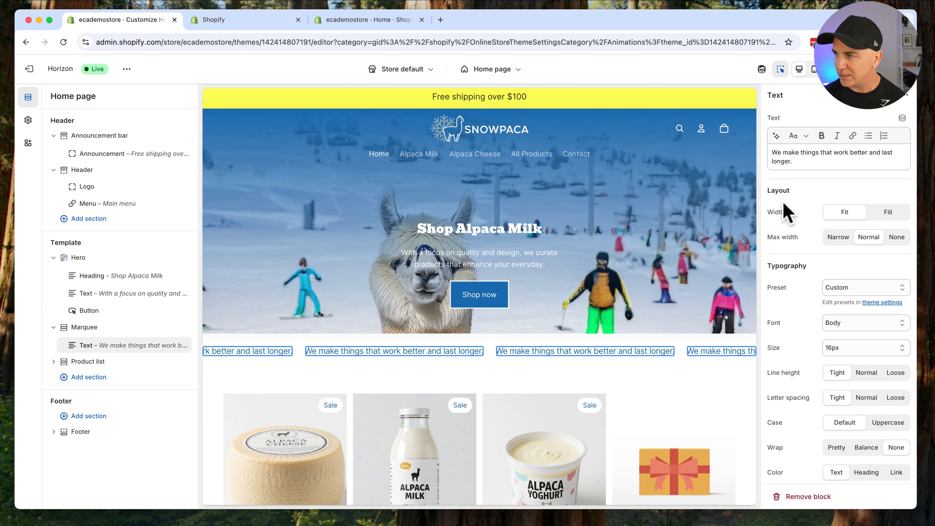
{"action": "left_click_drag", "start_coordinate": [798, 162], "coordinate": [770, 152]}
{"action": "type", "text": "This is some text"}
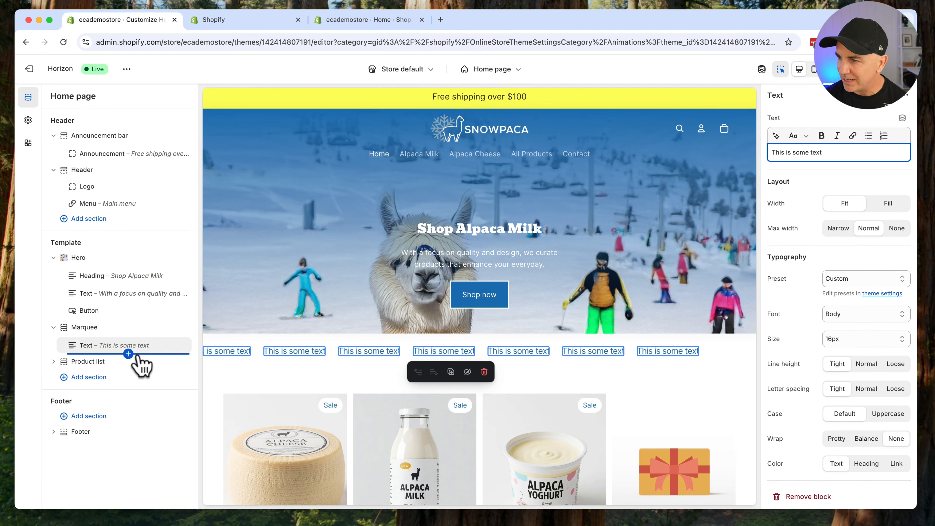
Step: Add a second Text block to the Marquee below the existing one, with the content "This is some more text"
{"action": "left_click", "coordinate": [128, 354]}
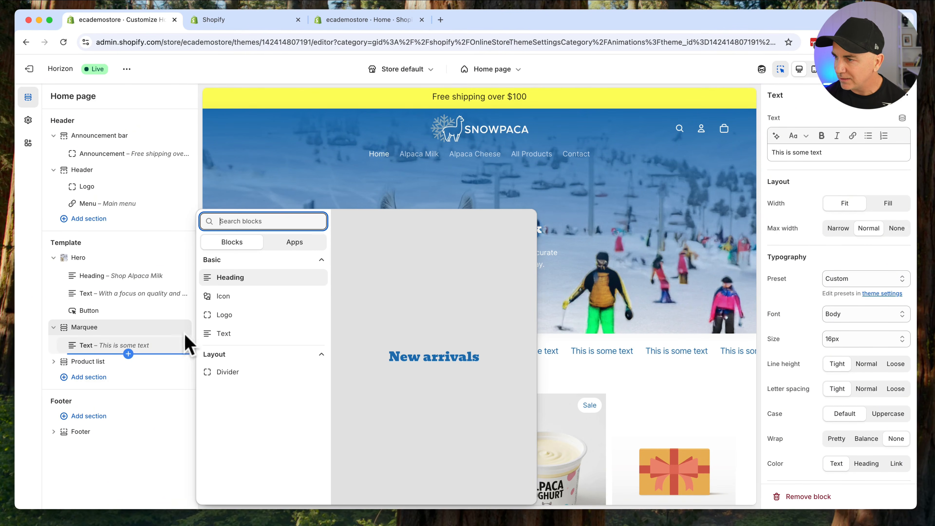
{"action": "key", "text": "Escape"}
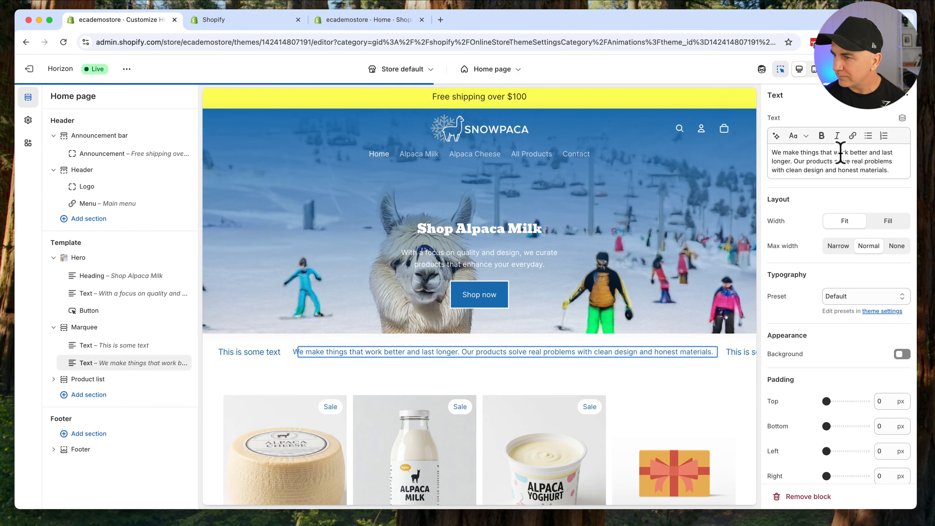
{"action": "left_click", "coordinate": [841, 153]}
{"action": "key", "text": "super+a"}
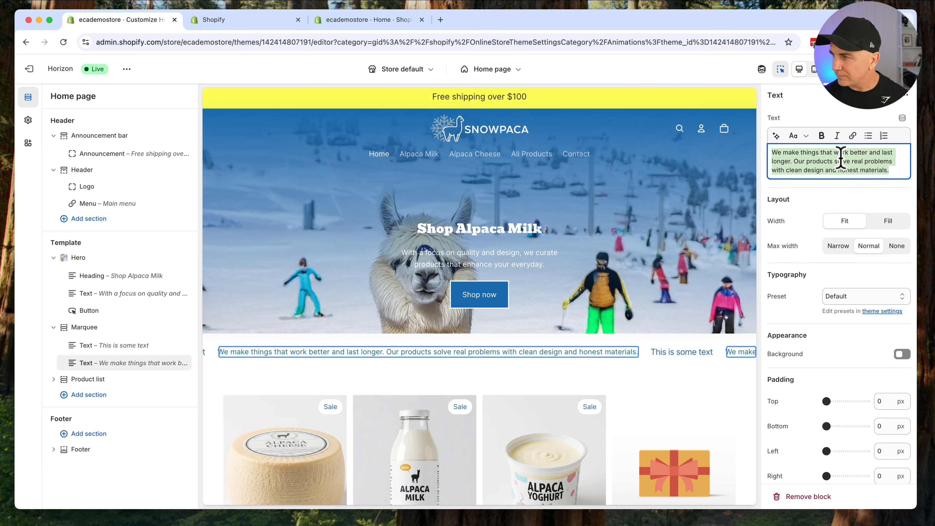
{"action": "type", "text": "This is some mo"}
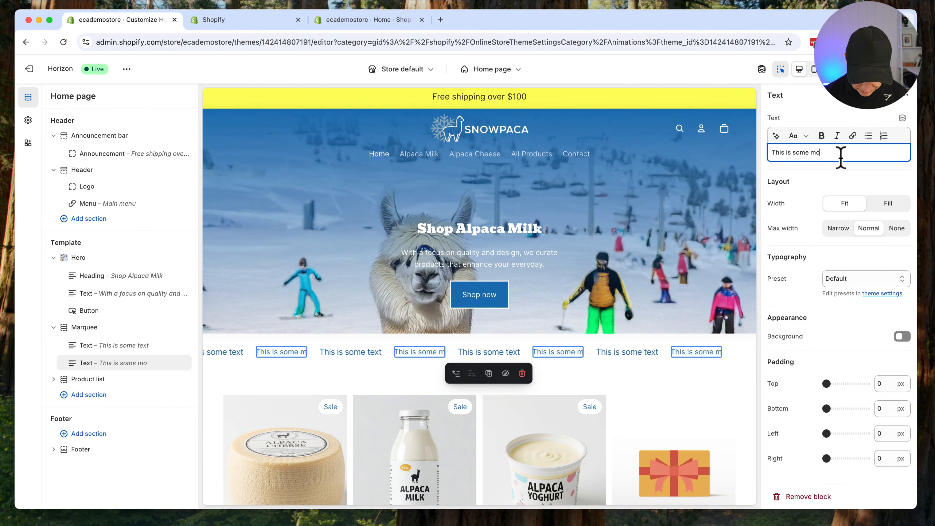
{"action": "type", "text": "re text"}
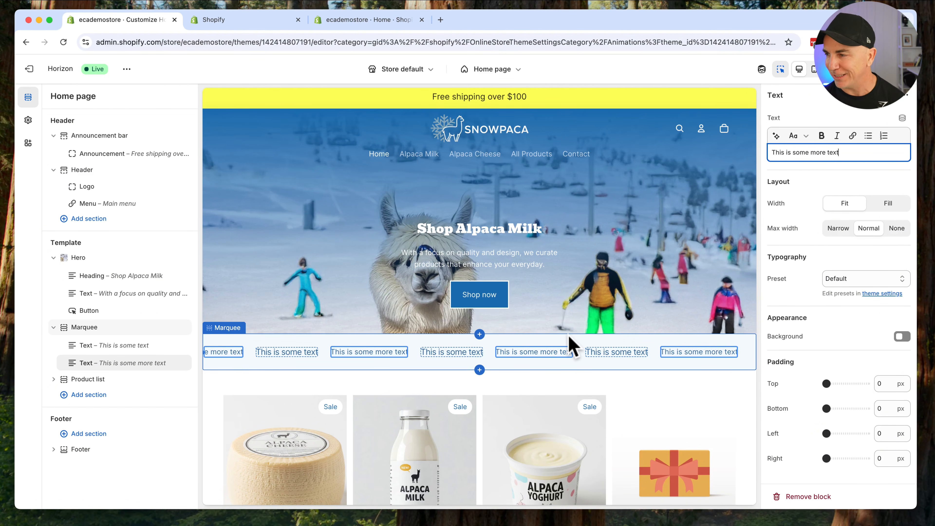
Step: Browse the available sections and add an FAQ section directly below the Marquee
{"action": "scroll", "coordinate": [560, 393], "scroll_direction": "down", "scroll_amount": 1}
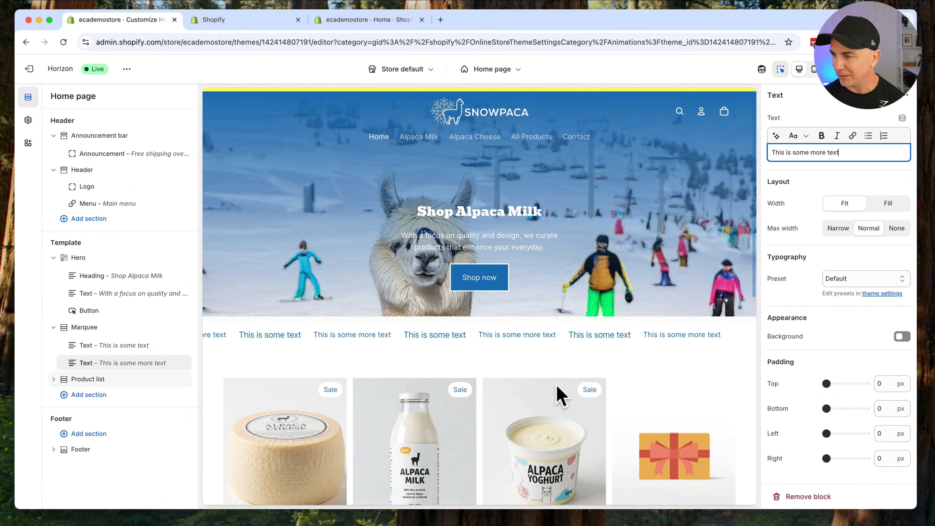
{"action": "scroll", "coordinate": [551, 383], "scroll_direction": "down", "scroll_amount": 6}
{"action": "scroll", "coordinate": [549, 375], "scroll_direction": "up", "scroll_amount": 7}
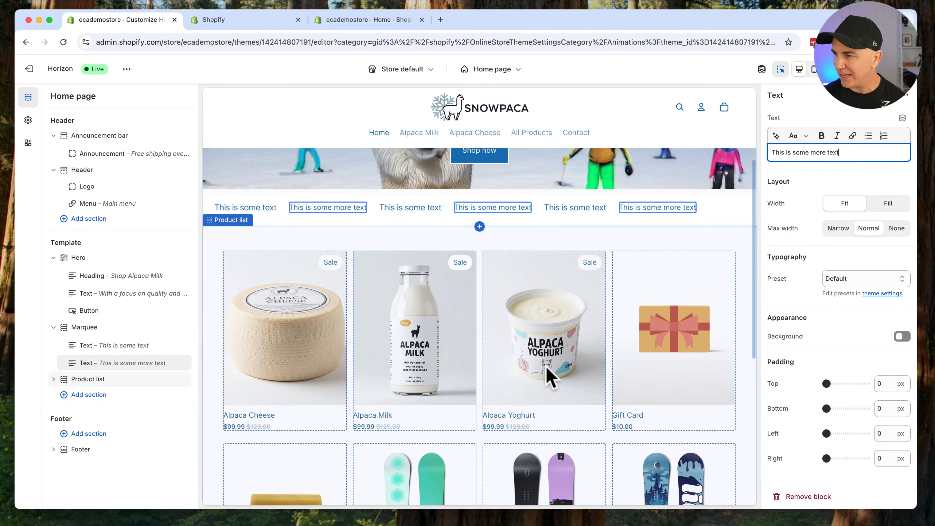
{"action": "left_click", "coordinate": [483, 372]}
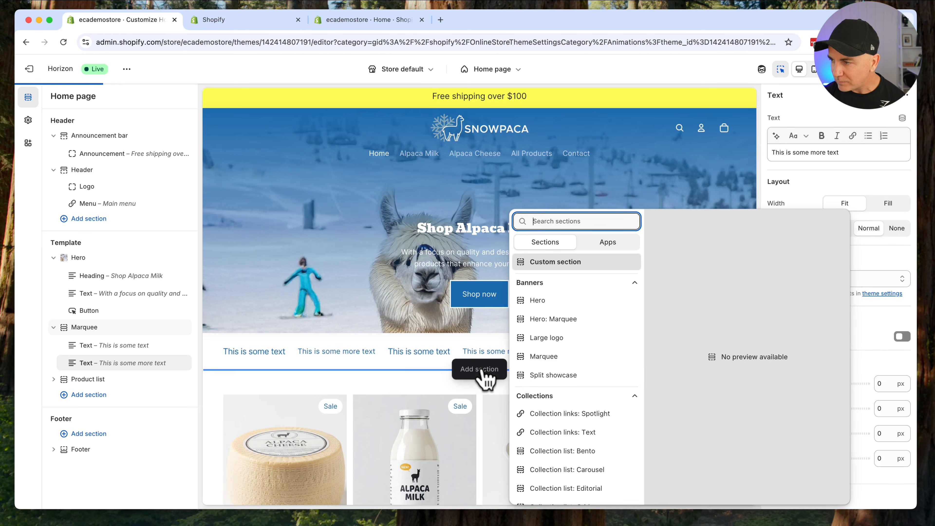
{"action": "scroll", "coordinate": [545, 394], "scroll_direction": "down", "scroll_amount": 8}
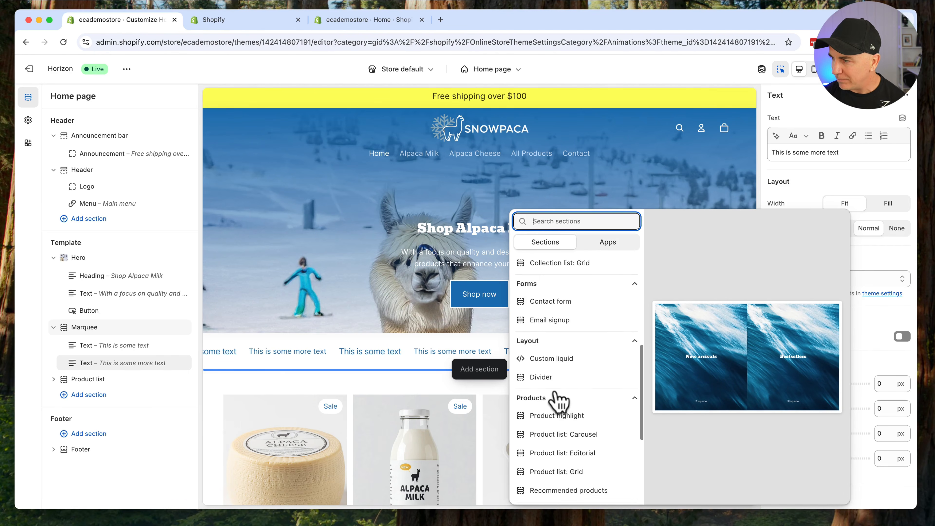
{"action": "scroll", "coordinate": [558, 398], "scroll_direction": "down", "scroll_amount": 5}
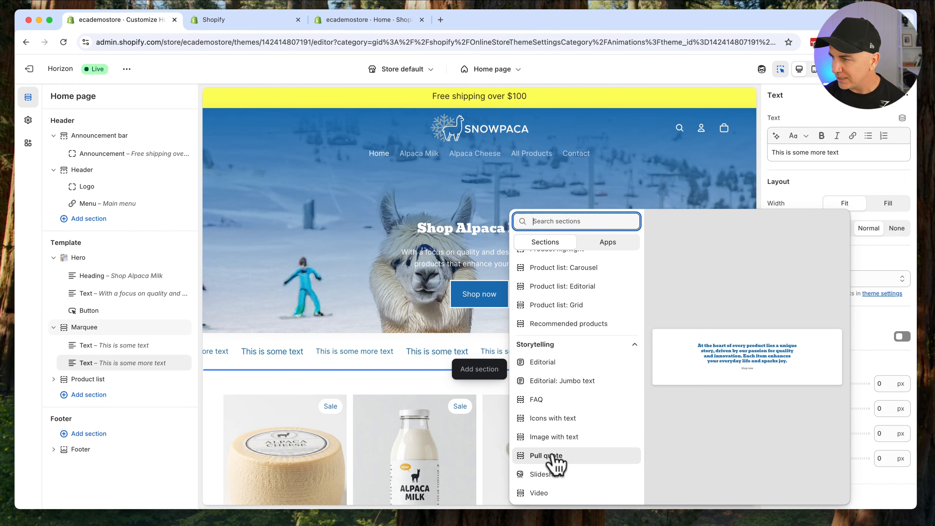
{"action": "left_click", "coordinate": [538, 399]}
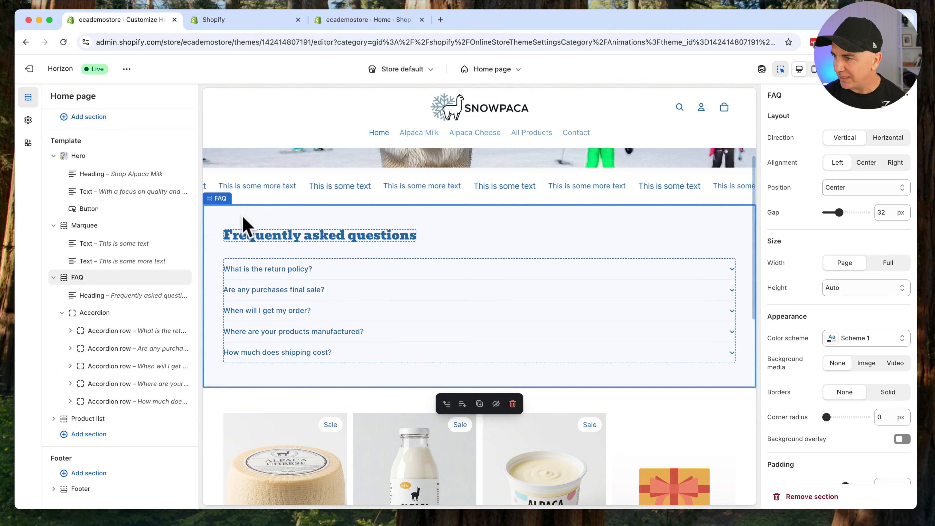
Step: Move the FAQ section below the Product list in the home page template
{"action": "scroll", "coordinate": [299, 280], "scroll_direction": "up", "scroll_amount": 5}
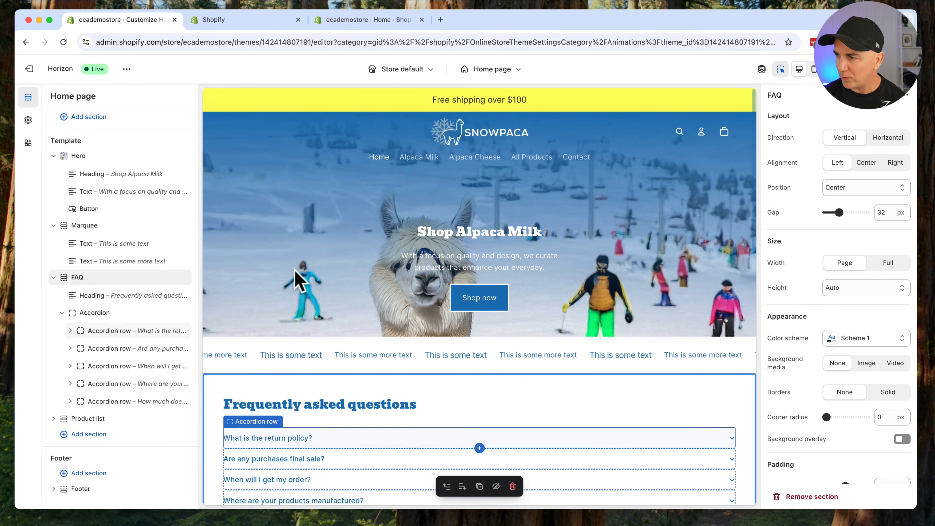
{"action": "scroll", "coordinate": [295, 325], "scroll_direction": "down", "scroll_amount": 5}
{"action": "left_click_drag", "start_coordinate": [69, 279], "coordinate": [69, 403]}
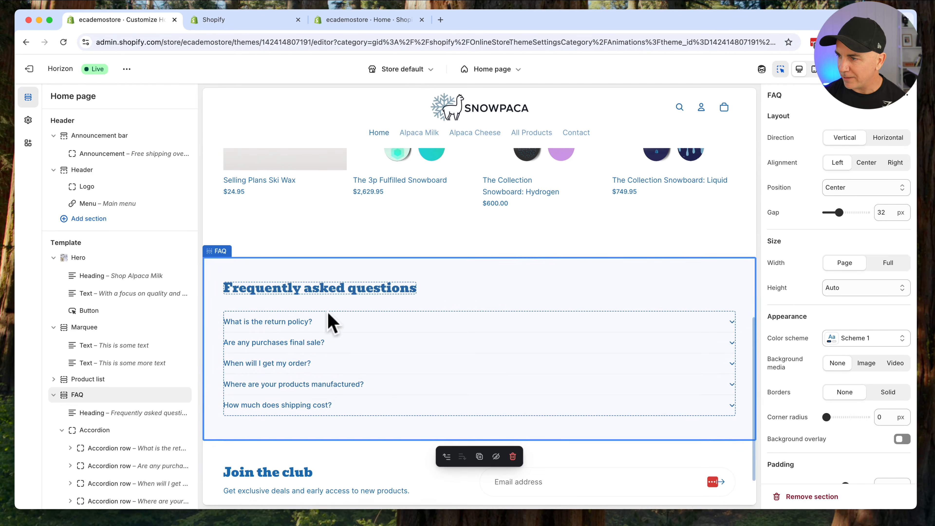
Step: Replace the answer text of the FAQ's first accordion row with "This is an answer"
{"action": "left_click", "coordinate": [274, 291]}
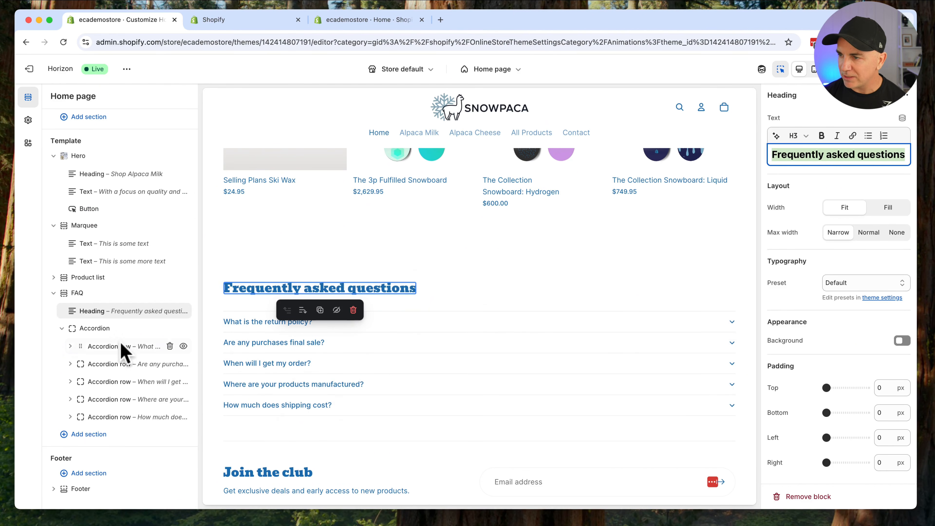
{"action": "left_click", "coordinate": [123, 348]}
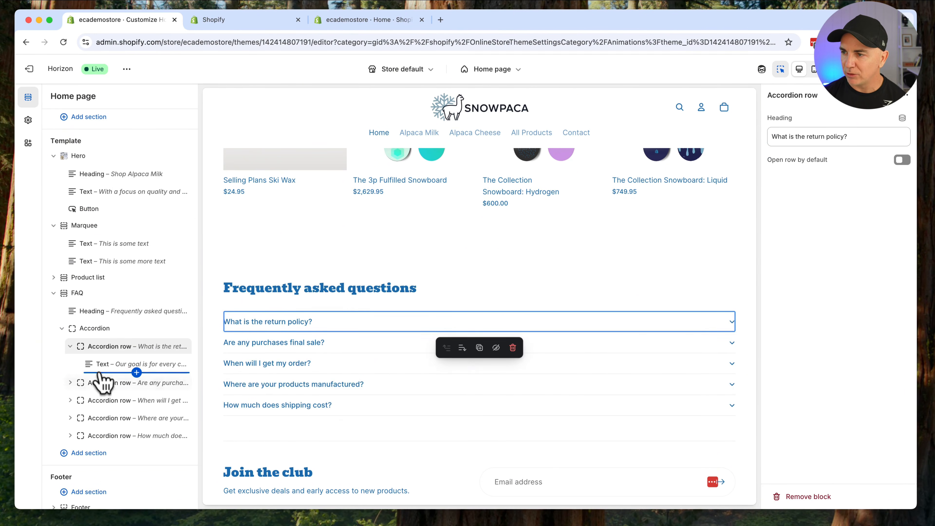
{"action": "left_click", "coordinate": [180, 362]}
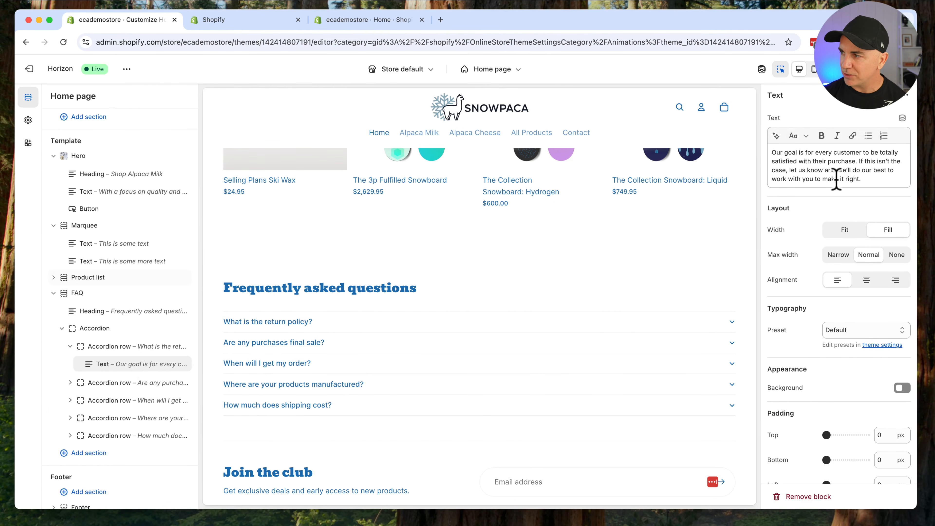
{"action": "left_click_drag", "start_coordinate": [868, 180], "coordinate": [748, 146]}
{"action": "type", "text": "This is an answer"}
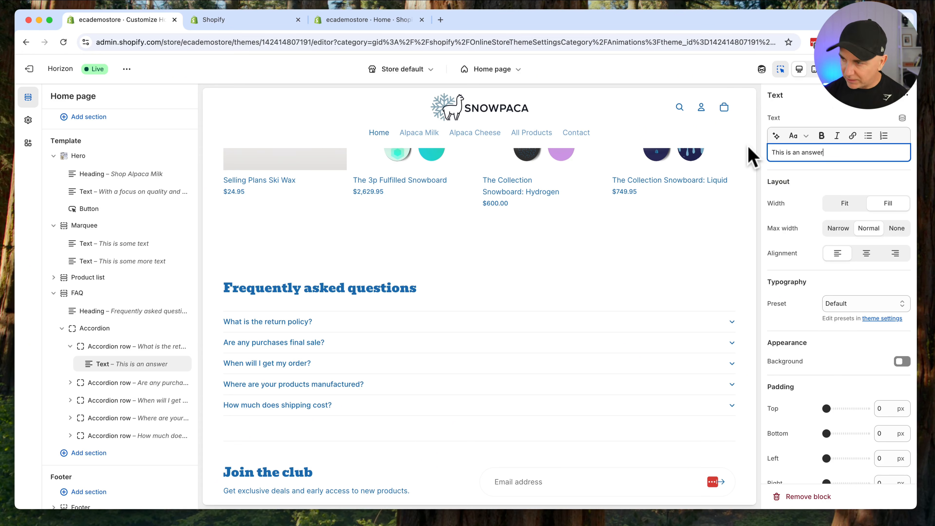
{"action": "left_click", "coordinate": [589, 260]}
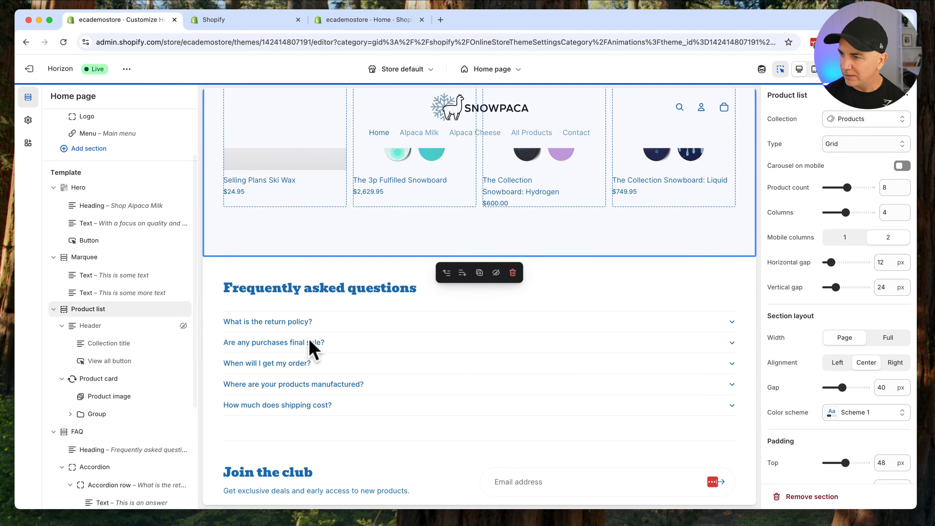
Step: Change the heading of the FAQ's first accordion row to "What is the question?"
{"action": "left_click", "coordinate": [277, 324]}
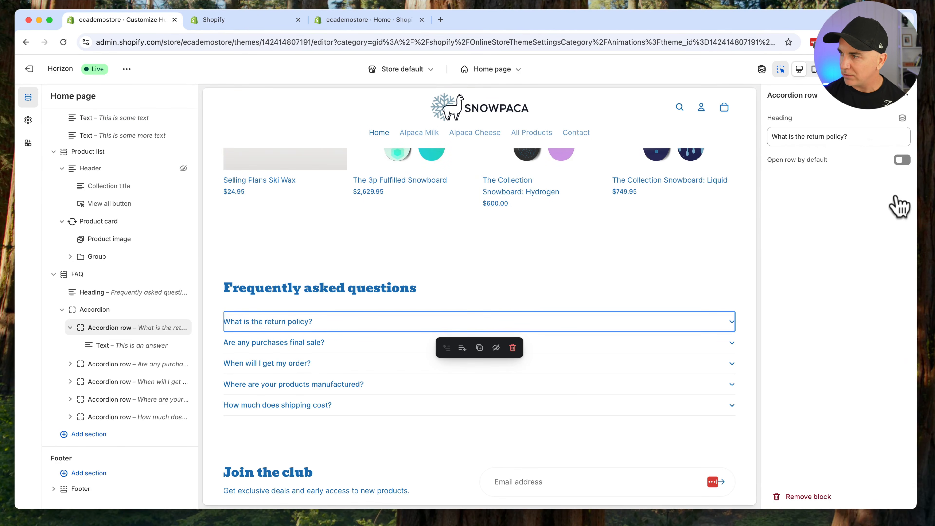
{"action": "triple_click", "coordinate": [871, 136]}
{"action": "type", "text": "Wha"}
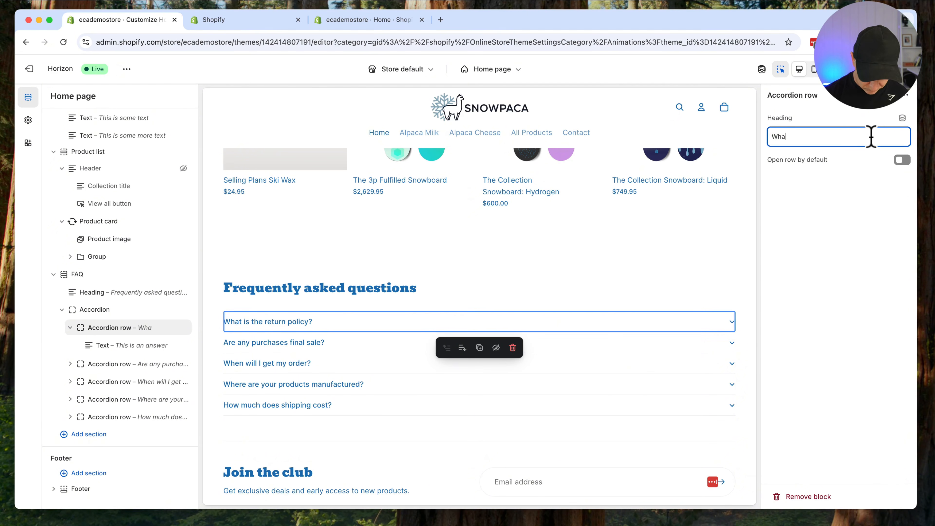
{"action": "type", "text": "t is the question"}
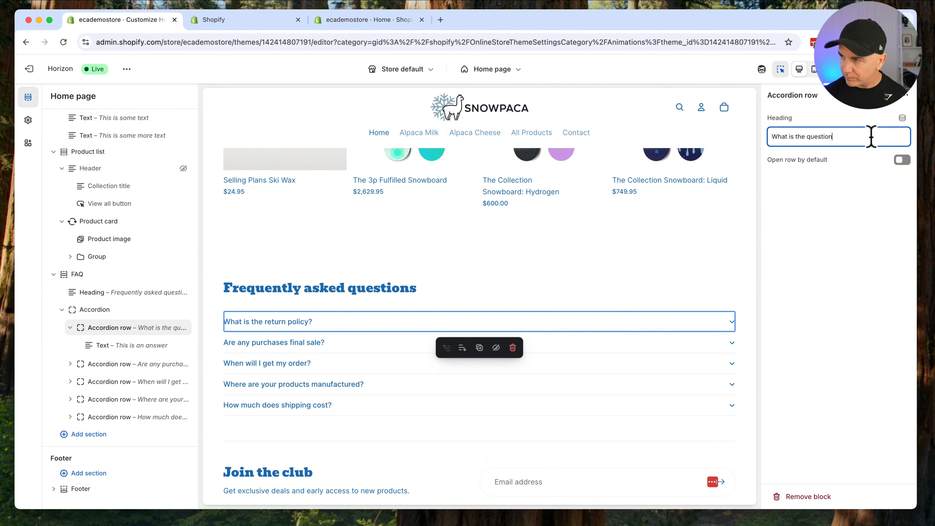
{"action": "type", "text": "?"}
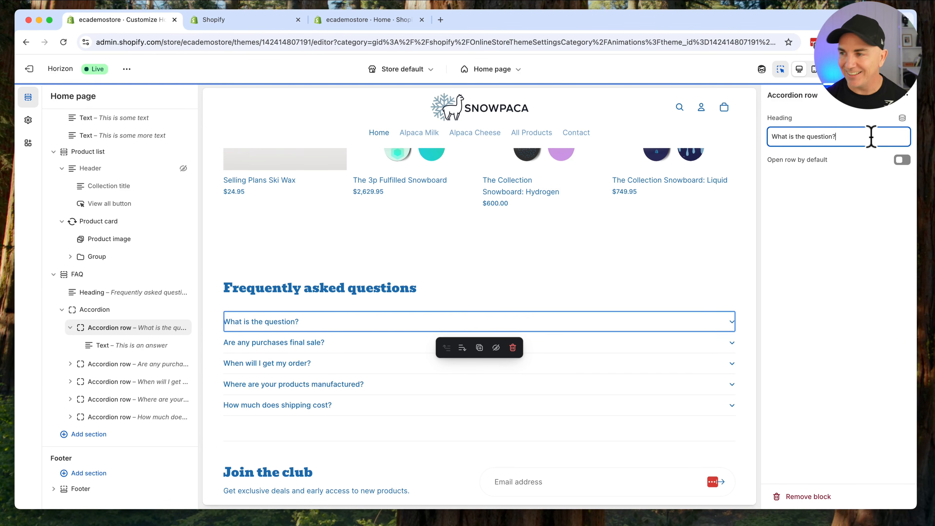
{"action": "left_click", "coordinate": [704, 278]}
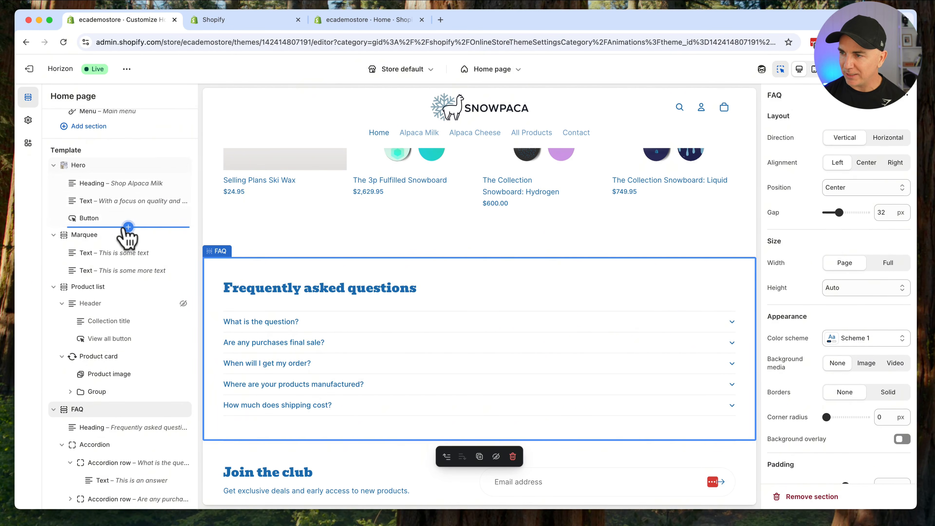
Step: Generate a block under the Hero's Button with the prompt "create a comparison chart that shows the difference between alpaca milk, almond milk goat mil and cow milk"
{"action": "left_click", "coordinate": [128, 226]}
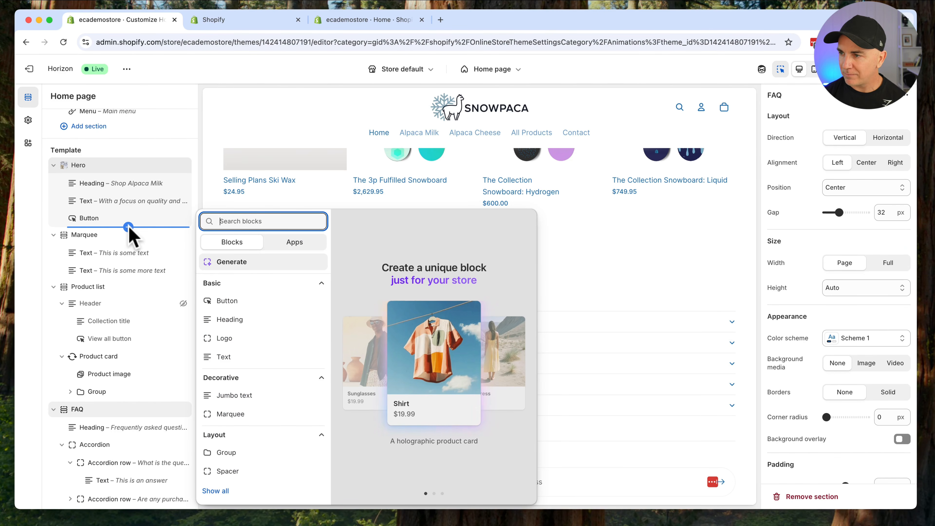
{"action": "left_click", "coordinate": [229, 266]}
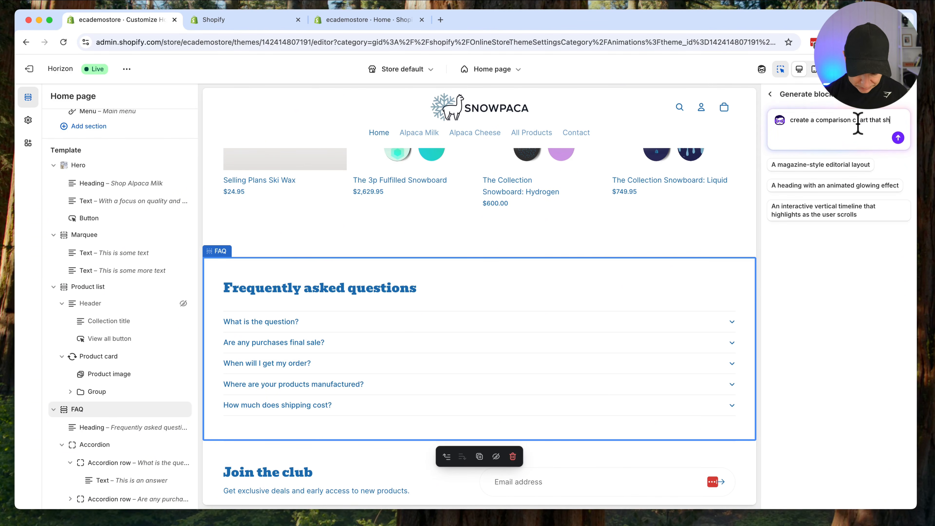
{"action": "type", "text": "ows the differece between alpaca milk,"}
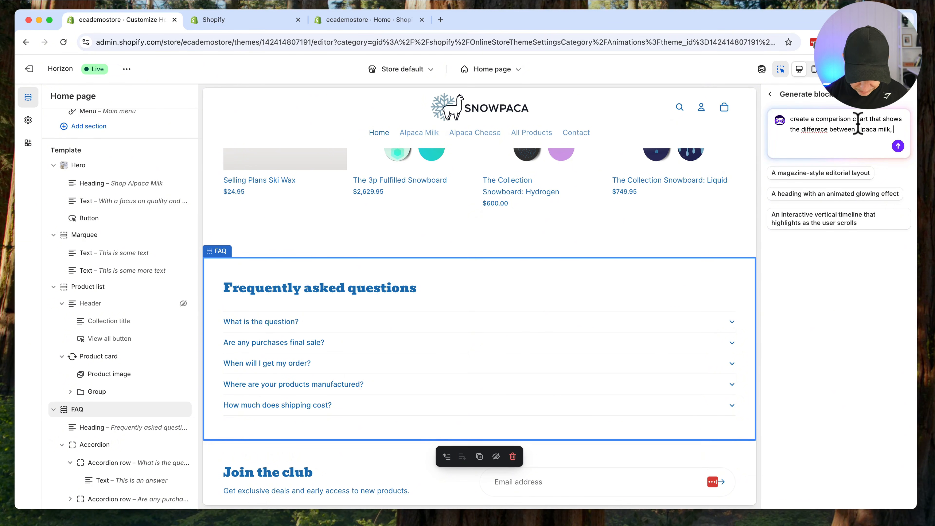
{"action": "type", "text": "mo"}
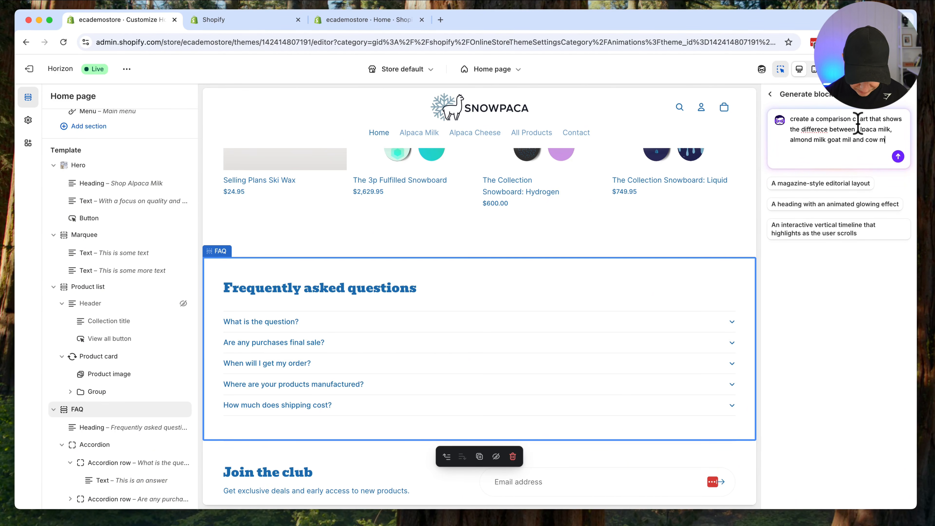
{"action": "right_click", "coordinate": [808, 131]}
{"action": "left_click", "coordinate": [784, 136]}
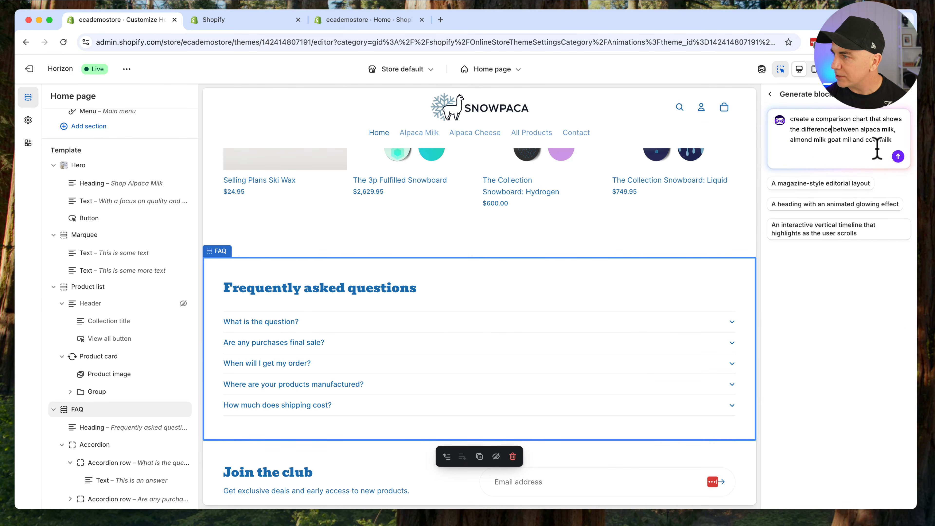
{"action": "left_click", "coordinate": [898, 157]}
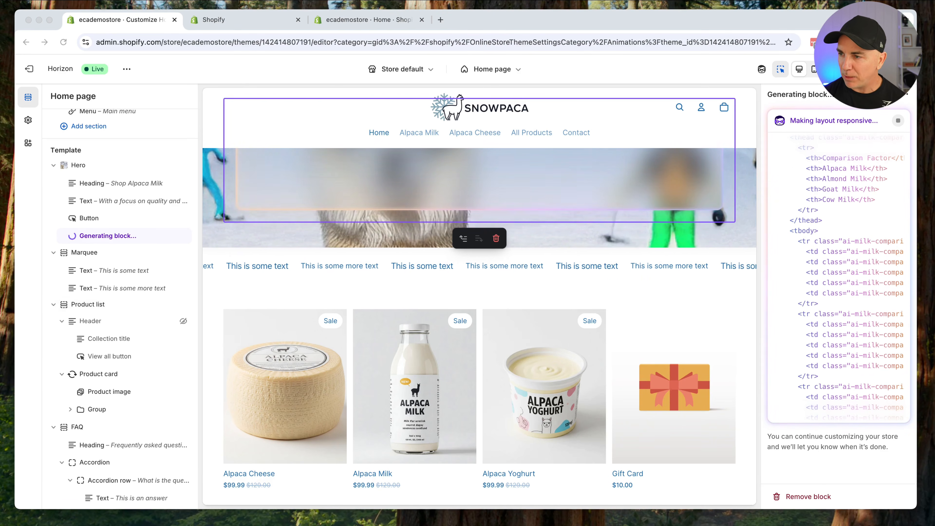
Step: Add a Payment icons block to the Footer section, between the Divider and the Group
{"action": "scroll", "coordinate": [120, 306], "scroll_direction": "down", "scroll_amount": 5}
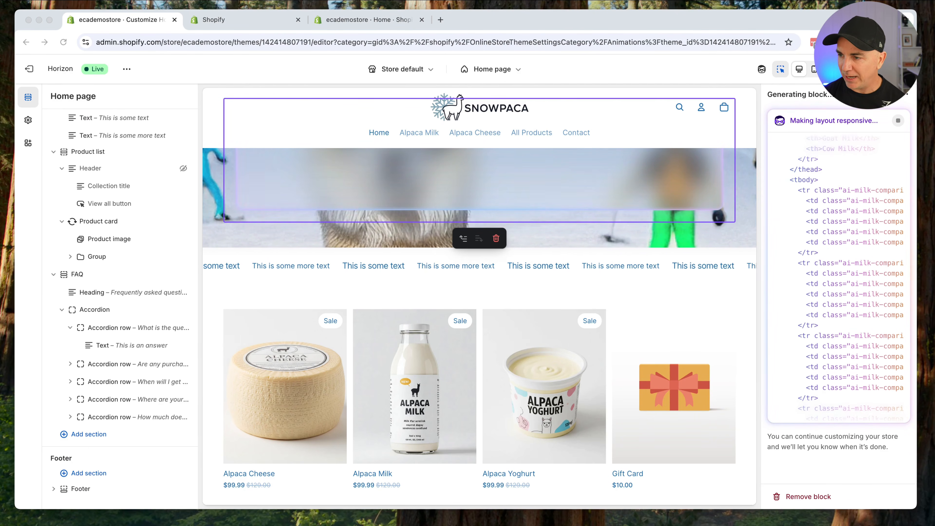
{"action": "left_click", "coordinate": [80, 488]}
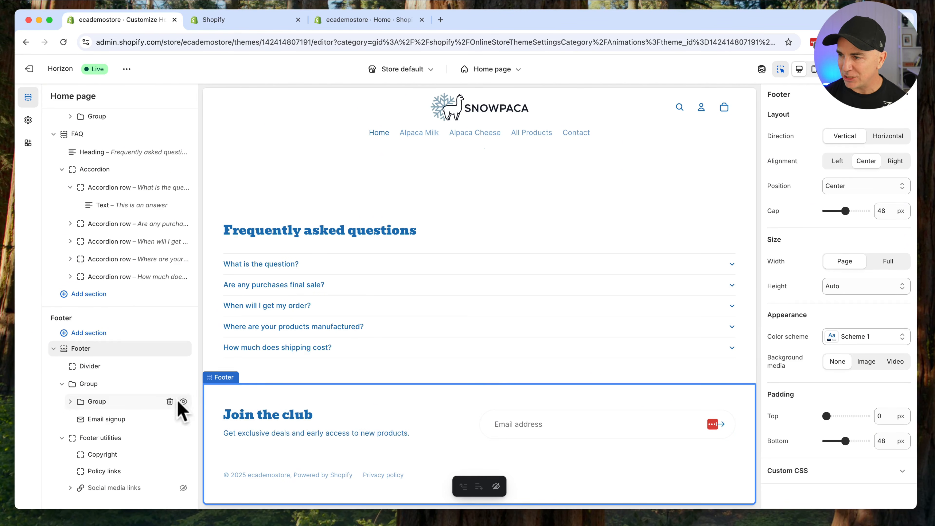
{"action": "left_click", "coordinate": [127, 383]}
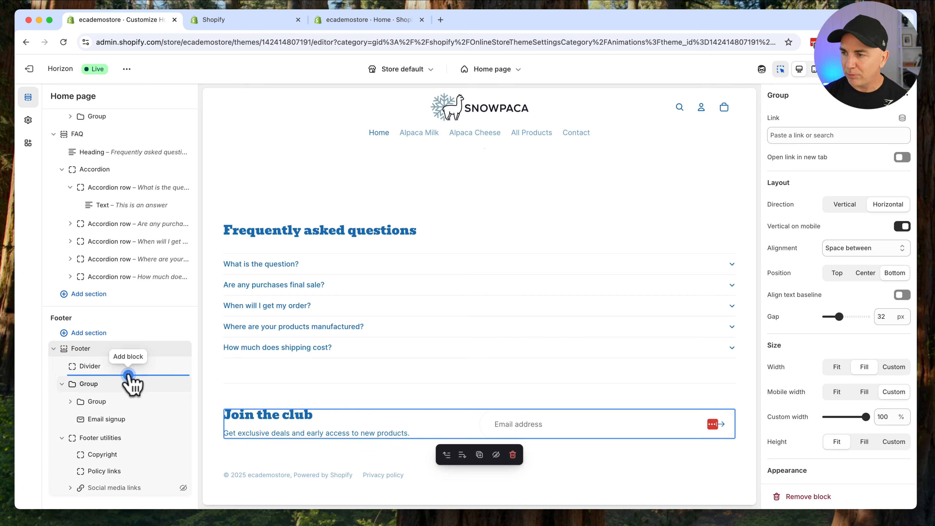
{"action": "left_click", "coordinate": [128, 375]}
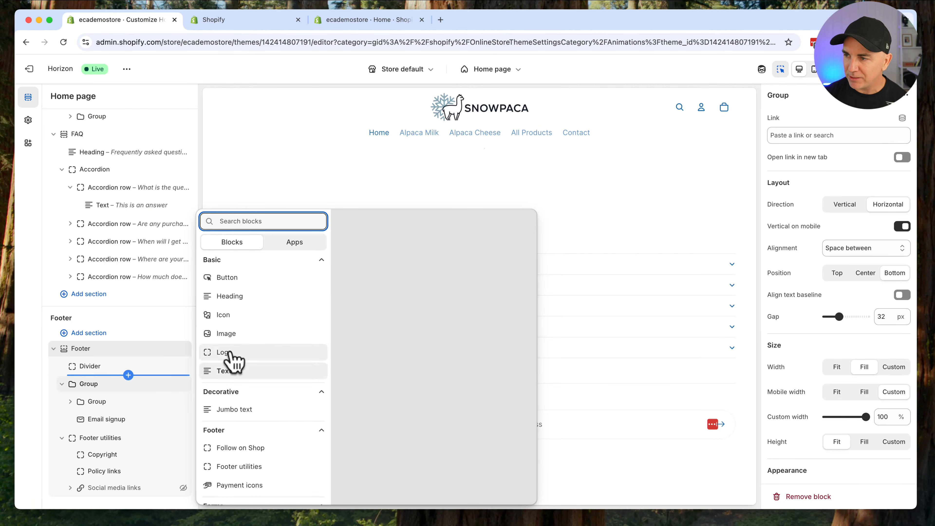
{"action": "scroll", "coordinate": [266, 366], "scroll_direction": "down", "scroll_amount": 4}
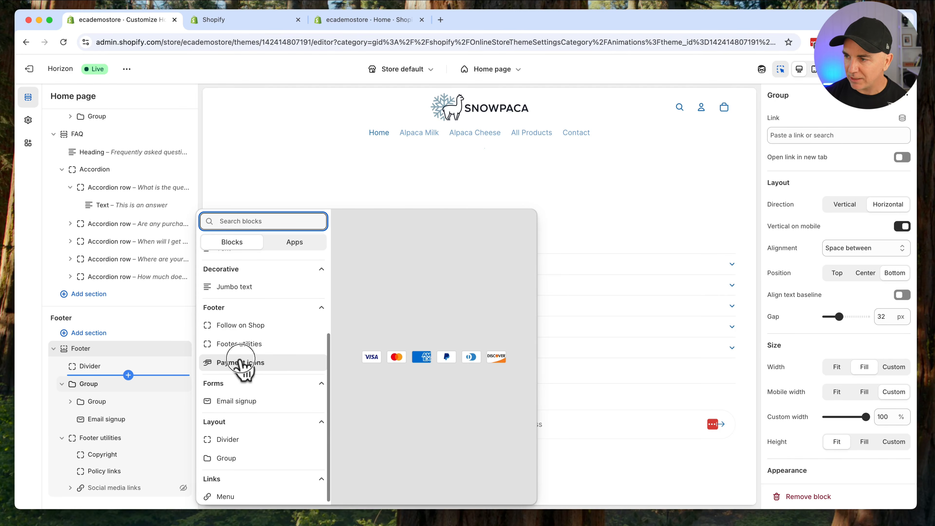
{"action": "key", "text": "Escape"}
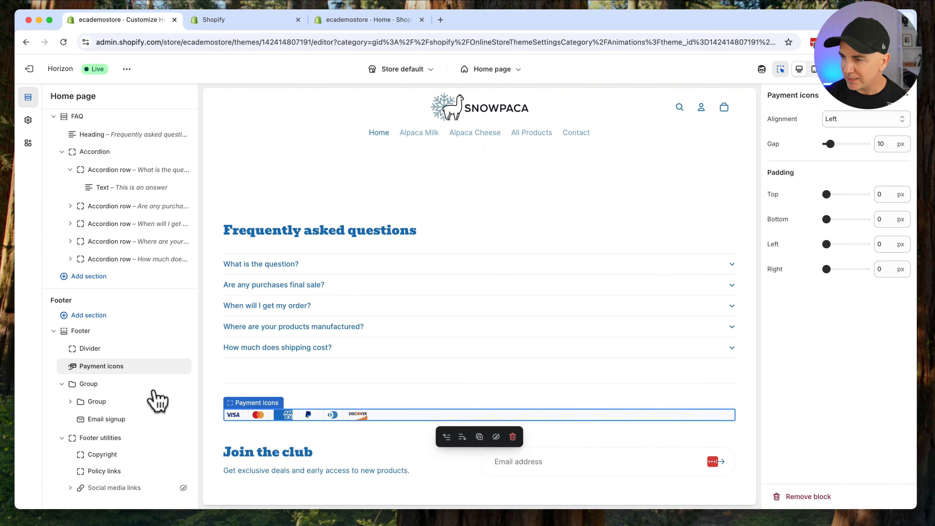
Step: Move the Payment icons block below Footer utilities, making it the last block of the Footer section
{"action": "left_click_drag", "start_coordinate": [72, 368], "coordinate": [66, 494]}
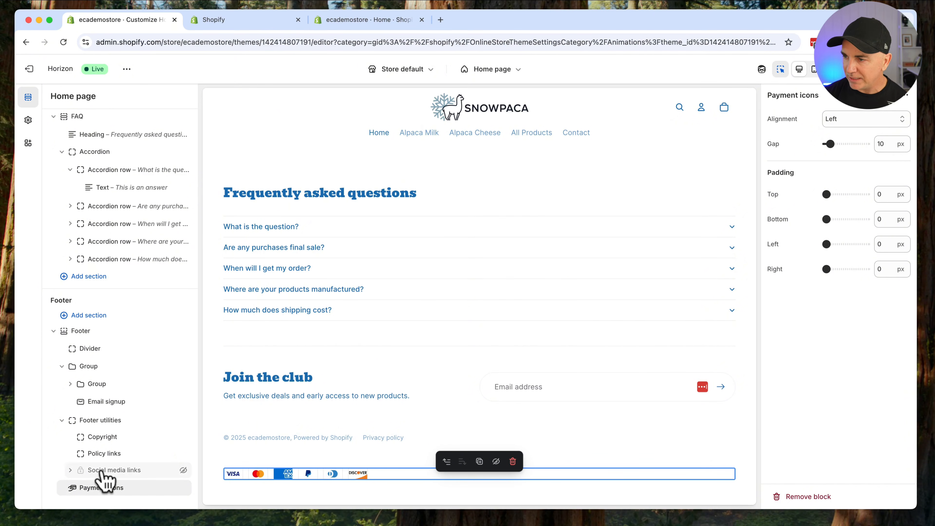
Step: Check the links of the first three social links in Footer utilities and unhide the Social media links block
{"action": "left_click", "coordinate": [70, 473]}
{"action": "scroll", "coordinate": [118, 474], "scroll_direction": "down", "scroll_amount": 3}
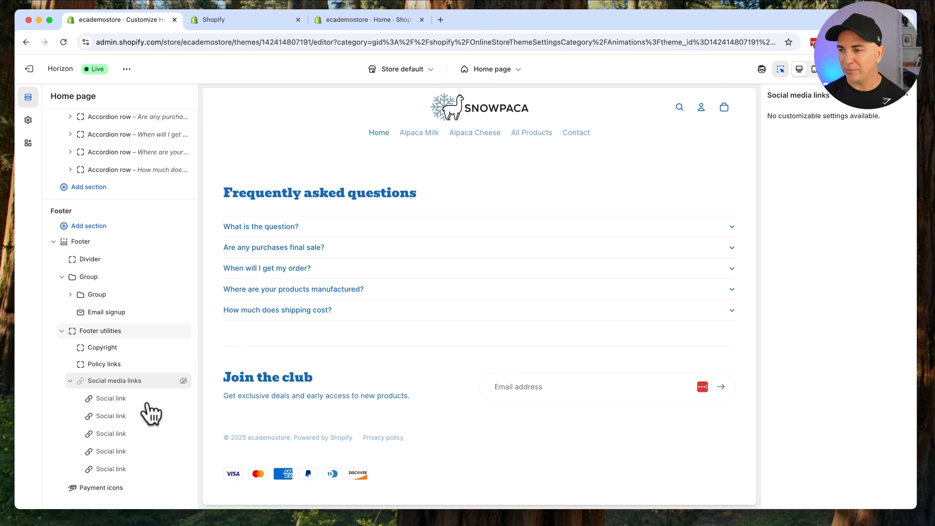
{"action": "left_click", "coordinate": [111, 399]}
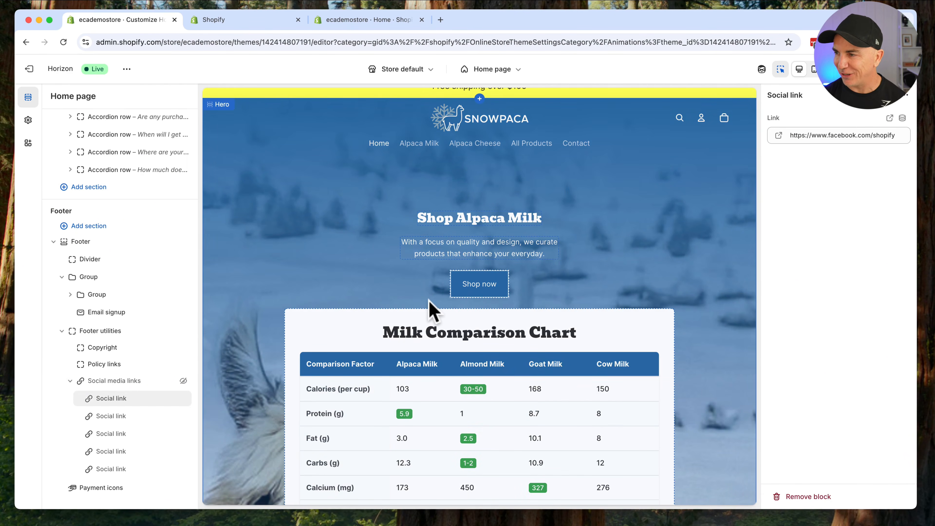
{"action": "scroll", "coordinate": [431, 312], "scroll_direction": "down", "scroll_amount": 15}
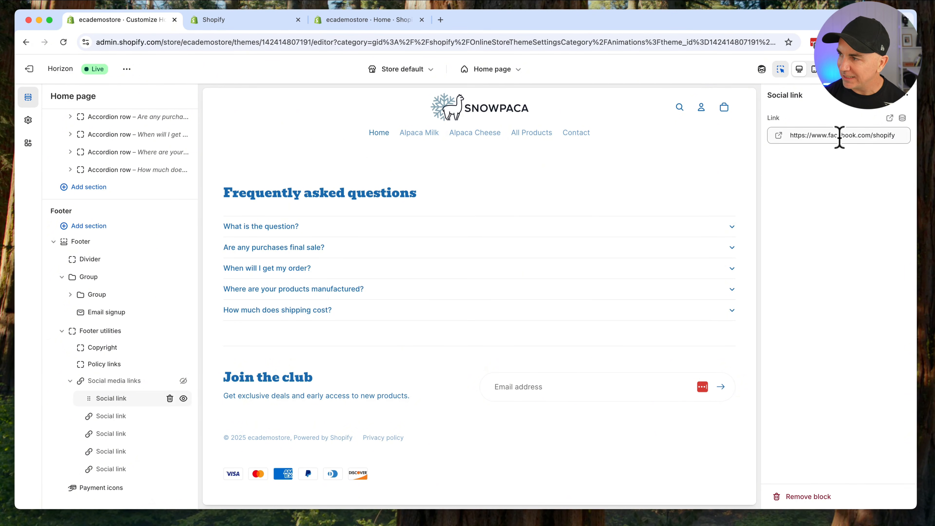
{"action": "left_click", "coordinate": [101, 416]}
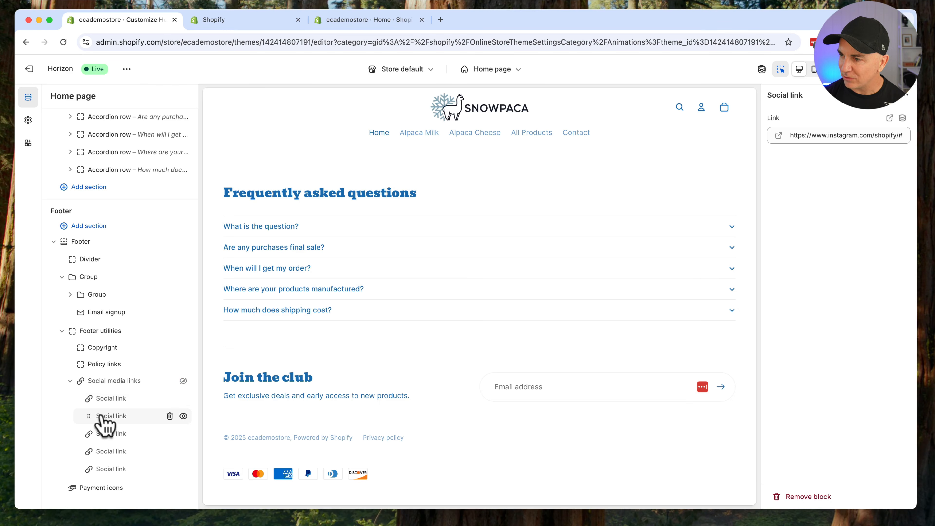
{"action": "left_click", "coordinate": [105, 434]}
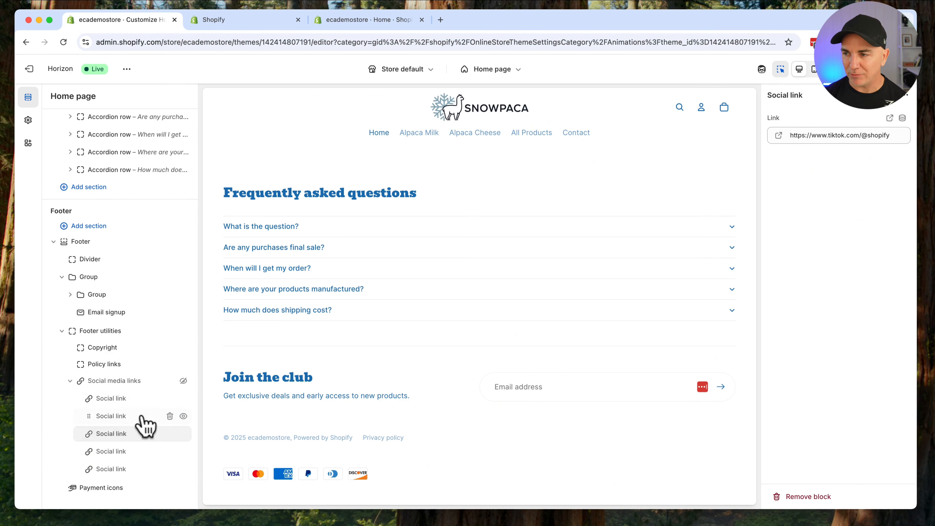
{"action": "left_click", "coordinate": [183, 381]}
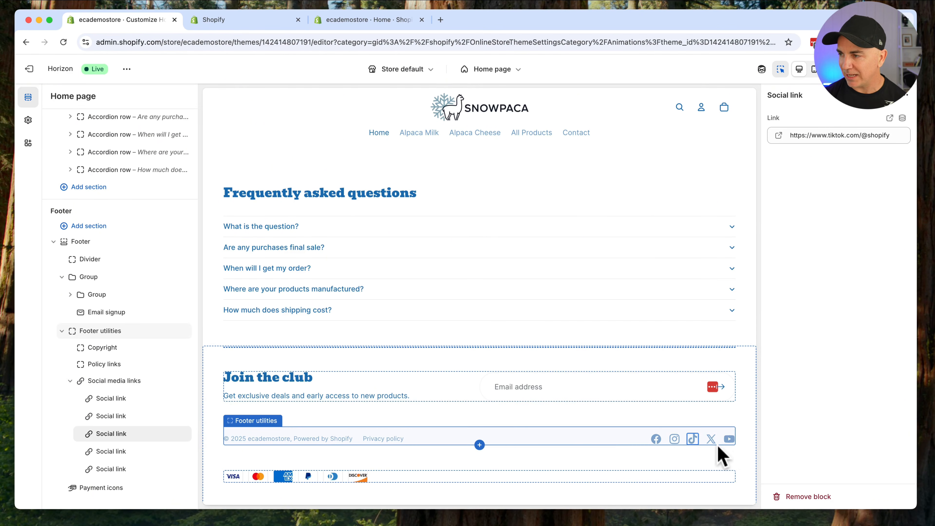
{"action": "left_click", "coordinate": [147, 381]}
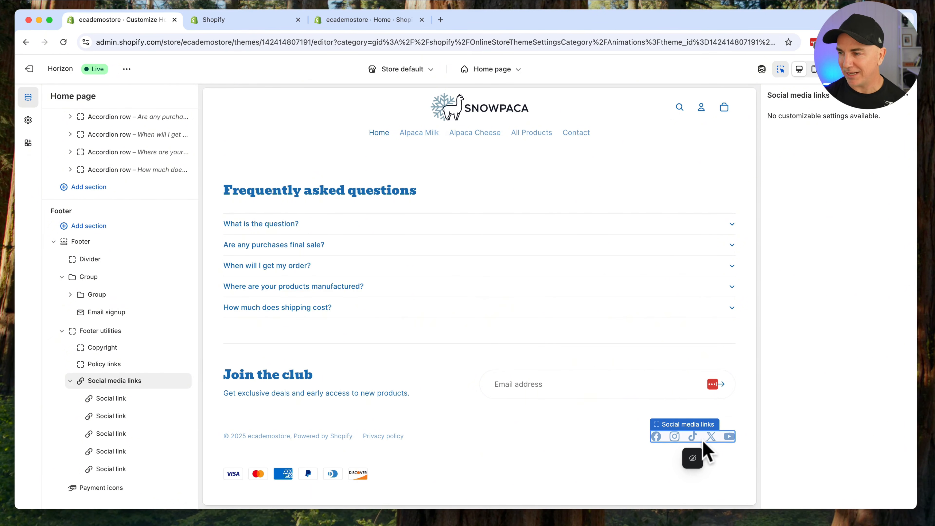
Step: Hide the Copyright block in the footer's Footer utilities
{"action": "left_click", "coordinate": [76, 242]}
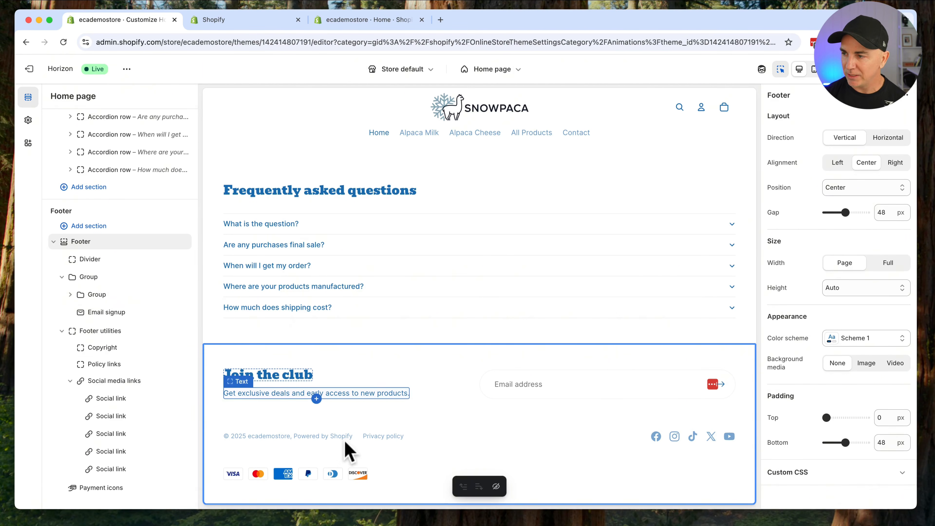
{"action": "left_click", "coordinate": [388, 439]}
{"action": "left_click", "coordinate": [314, 437]}
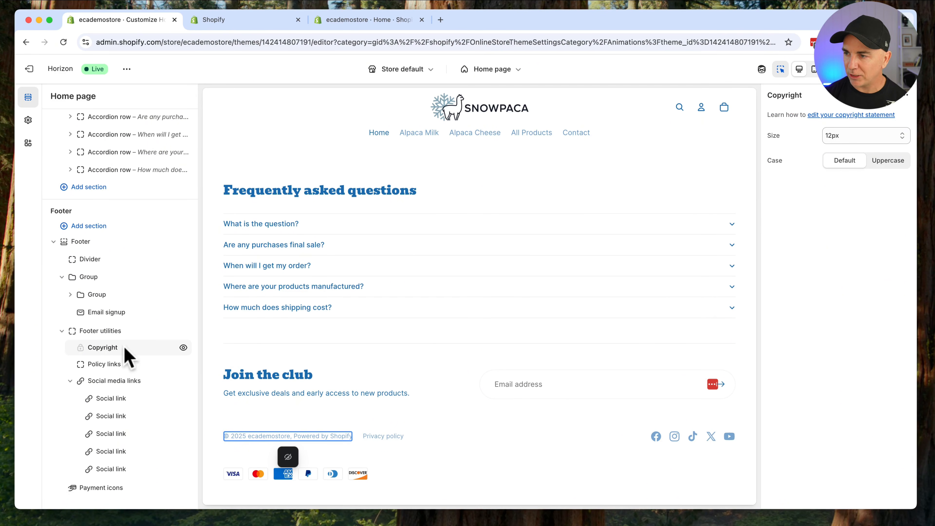
{"action": "left_click", "coordinate": [183, 348]}
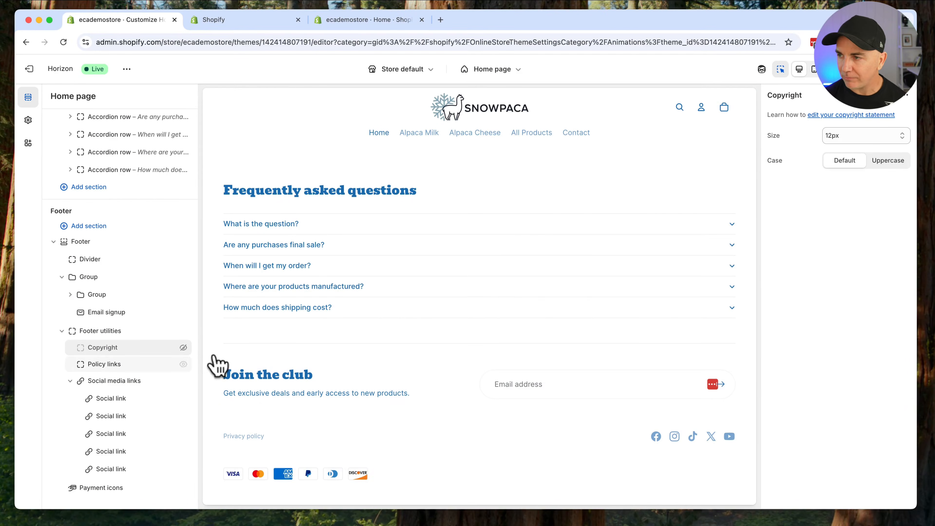
Step: Examine the Milk Comparison Chart block in the Hero and its content, layout, typography and color settings
{"action": "scroll", "coordinate": [442, 327], "scroll_direction": "up", "scroll_amount": 15}
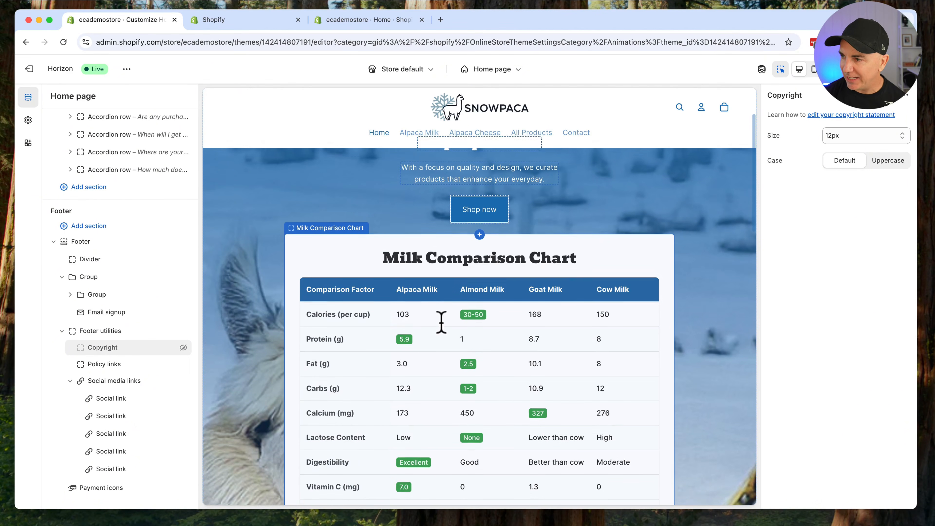
{"action": "left_click", "coordinate": [398, 250]}
{"action": "scroll", "coordinate": [334, 199], "scroll_direction": "down", "scroll_amount": 3}
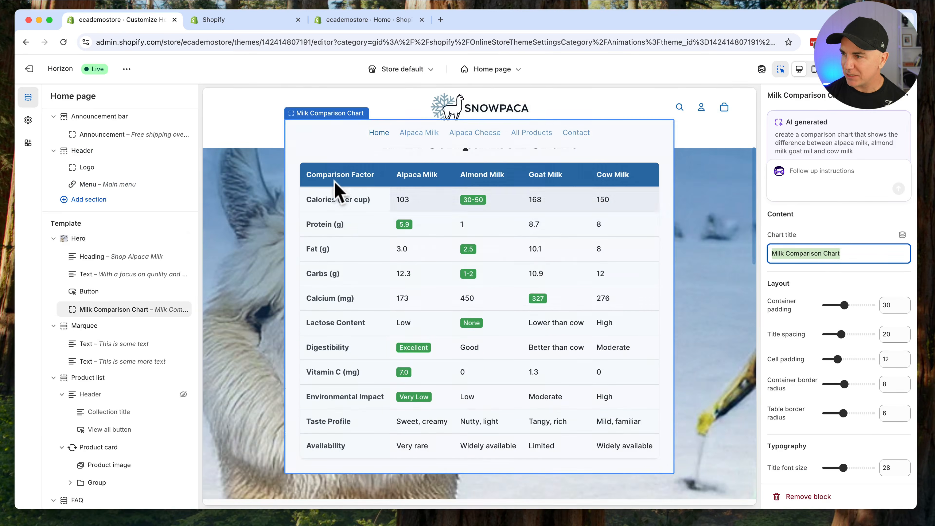
{"action": "left_click", "coordinate": [105, 311]}
{"action": "left_click", "coordinate": [323, 230]}
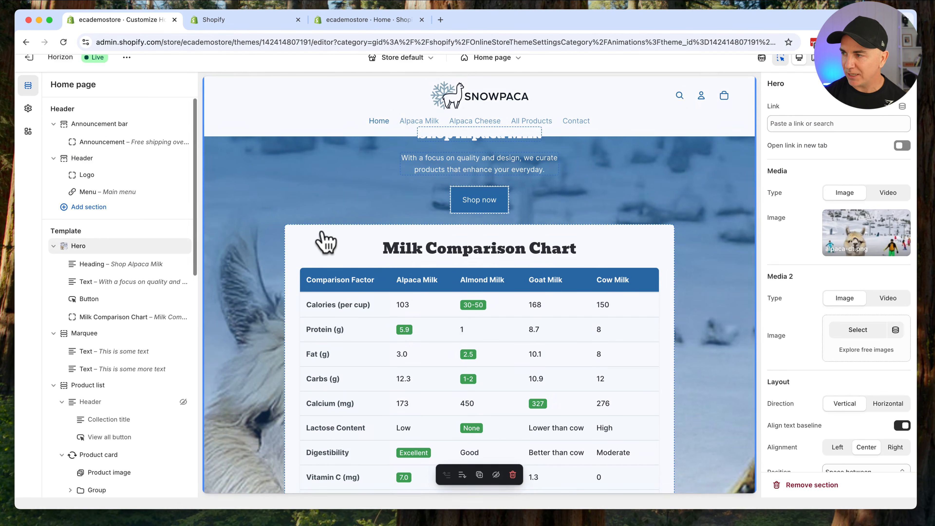
{"action": "left_click", "coordinate": [393, 232]}
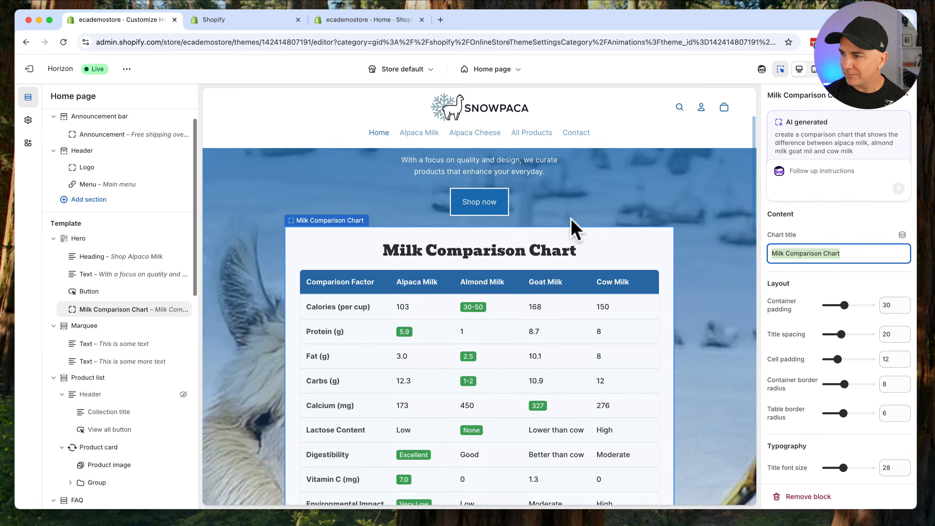
{"action": "scroll", "coordinate": [846, 254], "scroll_direction": "down", "scroll_amount": 3}
{"action": "scroll", "coordinate": [847, 262], "scroll_direction": "down", "scroll_amount": 10}
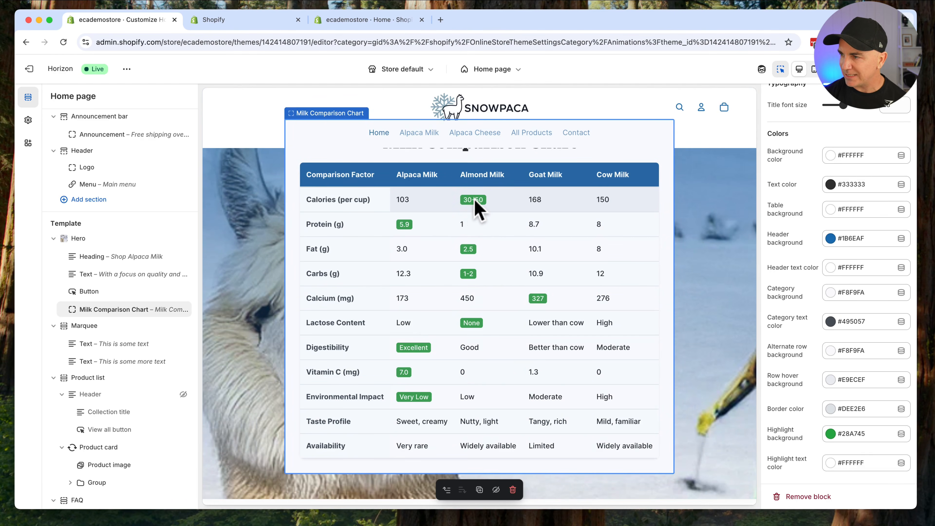
{"action": "scroll", "coordinate": [404, 206], "scroll_direction": "up", "scroll_amount": 2}
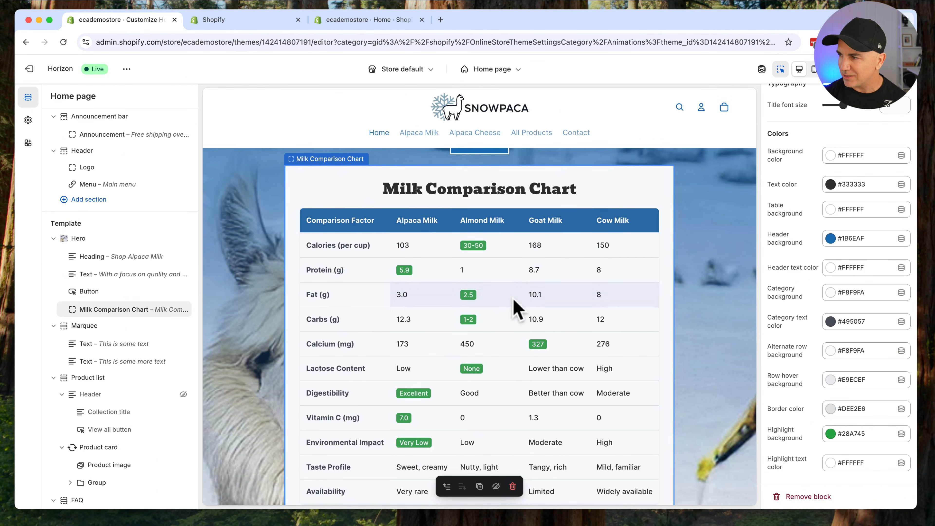
{"action": "scroll", "coordinate": [830, 358], "scroll_direction": "up", "scroll_amount": 10}
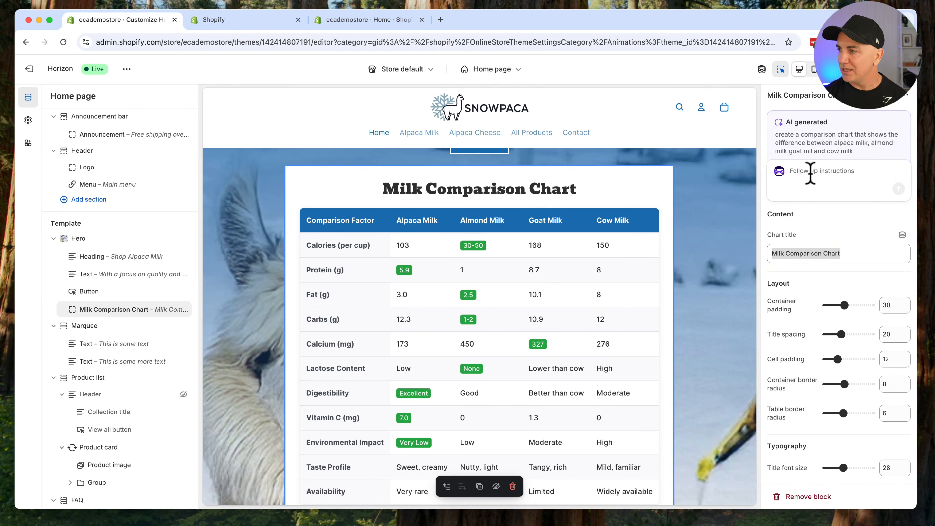
Step: Regenerate the Milk Comparison Chart with the follow-up "I would like to be able to edit the text in the cells as well as upload icons for the headers"
{"action": "left_click", "coordinate": [860, 175]}
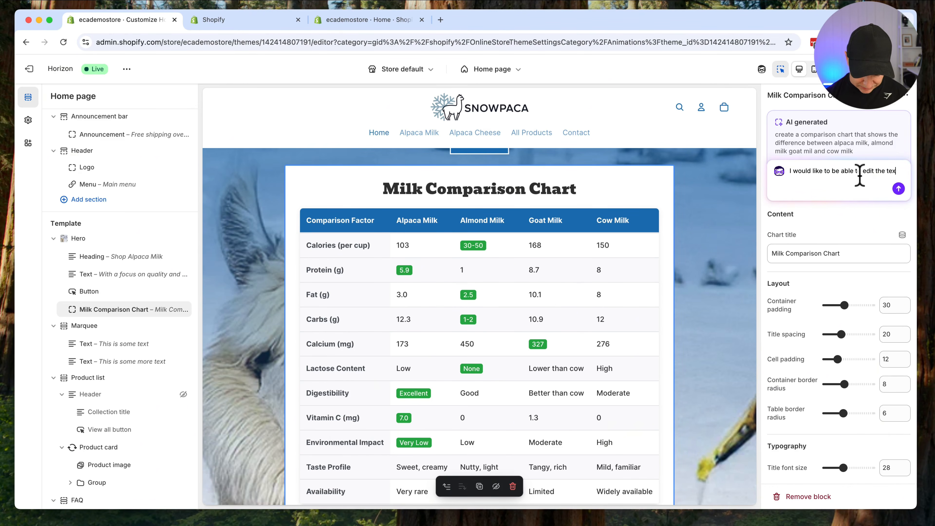
{"action": "type", "text": "s wel"}
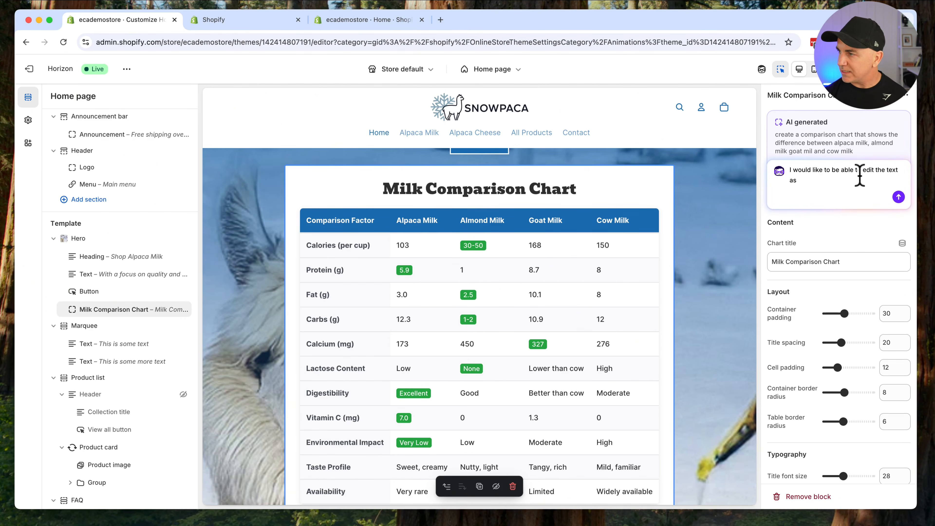
{"action": "key", "text": "BackSpace"}
{"action": "key", "text": "BackSpace"}
{"action": "key", "text": "BackSpace"}
{"action": "type", "text": "in the cells as well as up"}
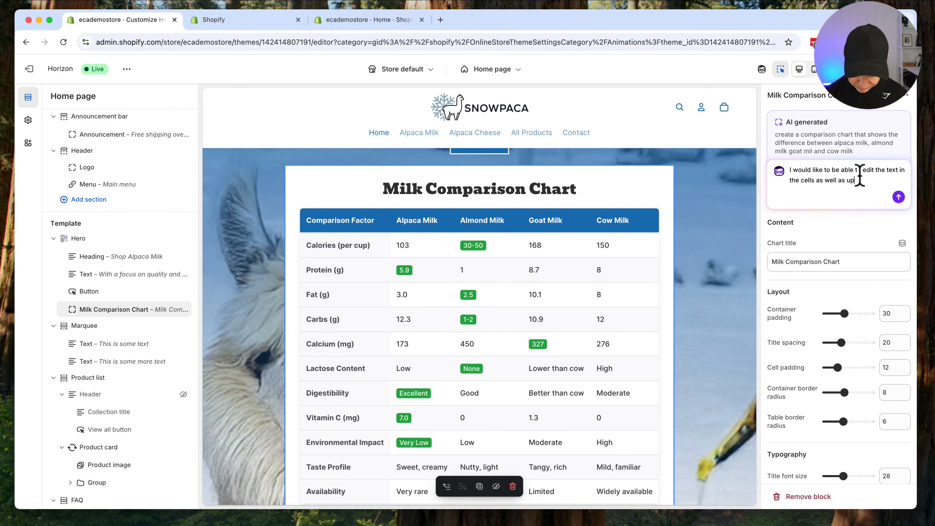
{"action": "type", "text": "the headers"}
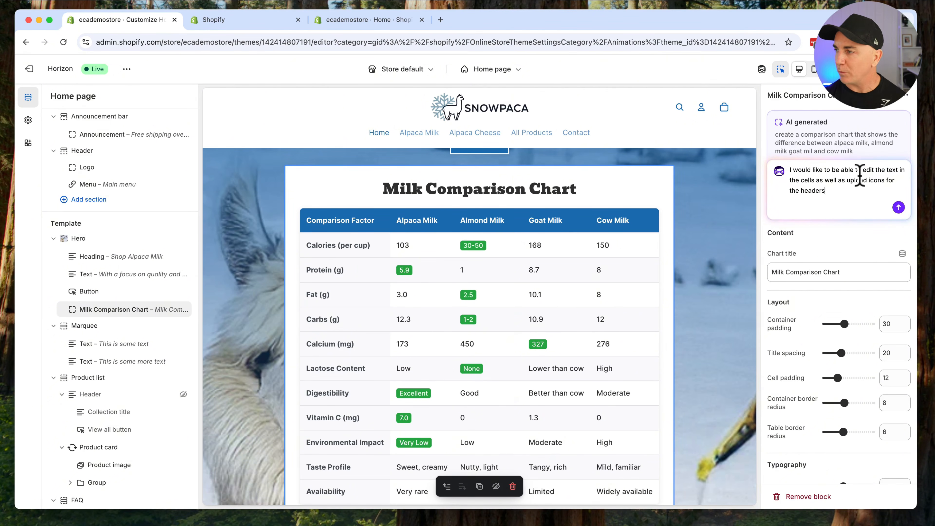
{"action": "left_click", "coordinate": [899, 207]}
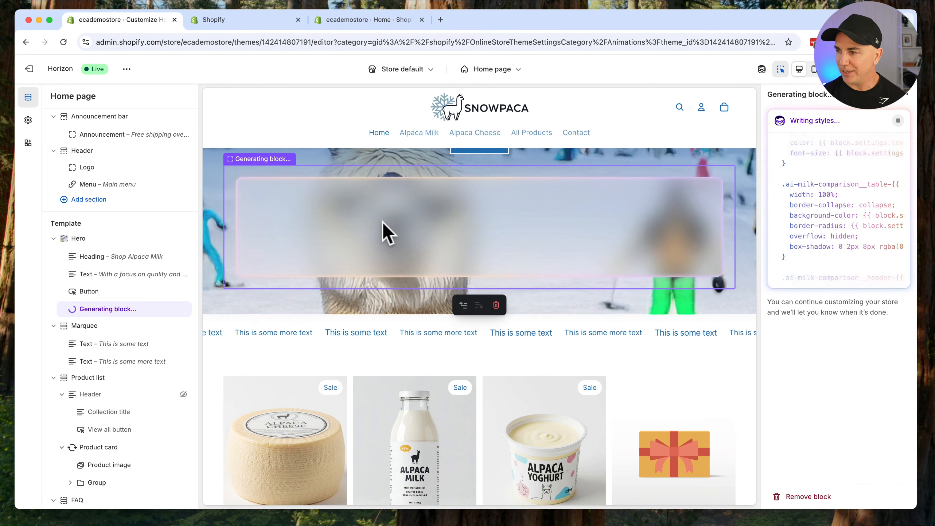
Step: Look over the home page preview from the announcement bar to the footer, along with its list of sections
{"action": "scroll", "coordinate": [379, 295], "scroll_direction": "up", "scroll_amount": 5}
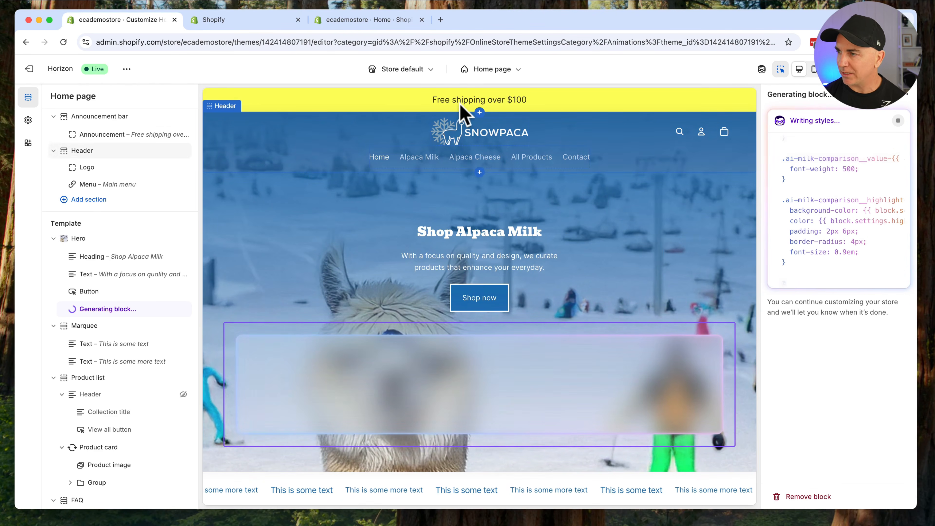
{"action": "scroll", "coordinate": [586, 230], "scroll_direction": "down", "scroll_amount": 6}
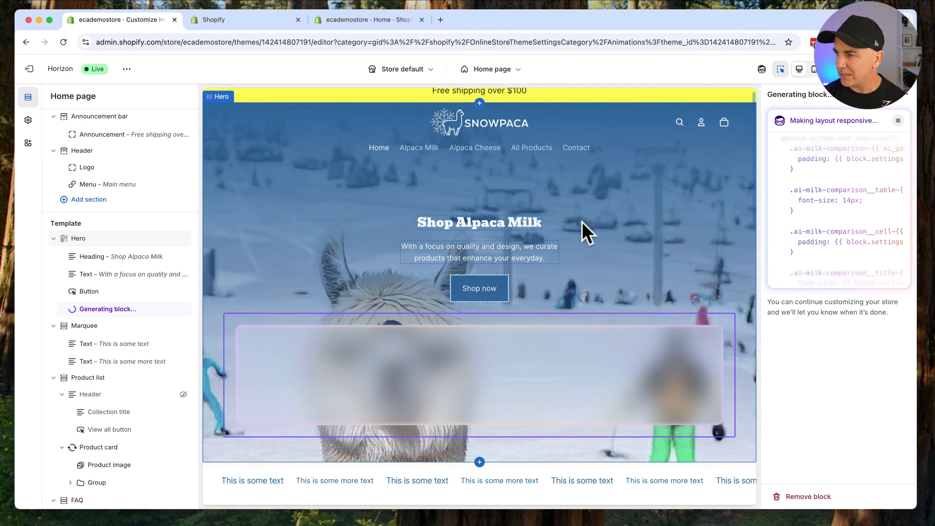
{"action": "scroll", "coordinate": [563, 276], "scroll_direction": "down", "scroll_amount": 12}
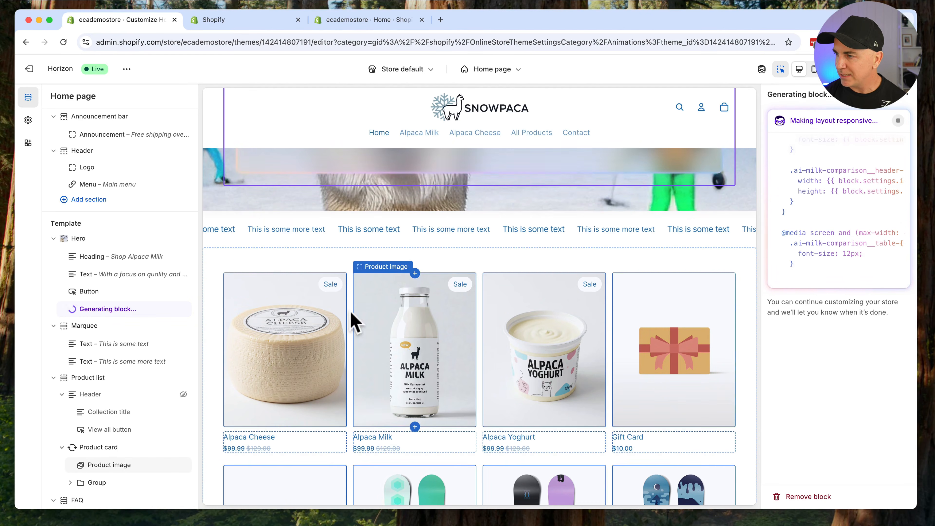
{"action": "scroll", "coordinate": [383, 334], "scroll_direction": "down", "scroll_amount": 4}
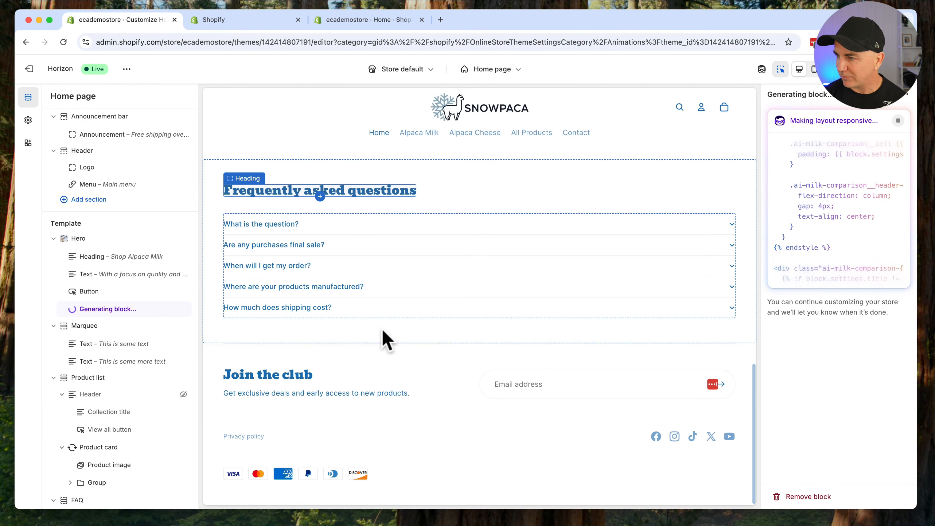
{"action": "scroll", "coordinate": [104, 353], "scroll_direction": "down", "scroll_amount": 10}
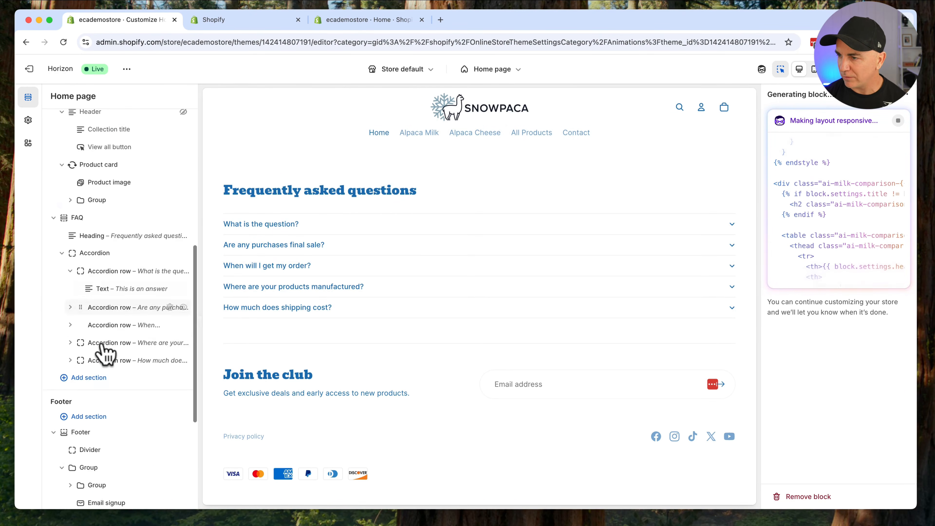
{"action": "scroll", "coordinate": [104, 354], "scroll_direction": "up", "scroll_amount": 8}
{"action": "mouse_move", "coordinate": [127, 324]}
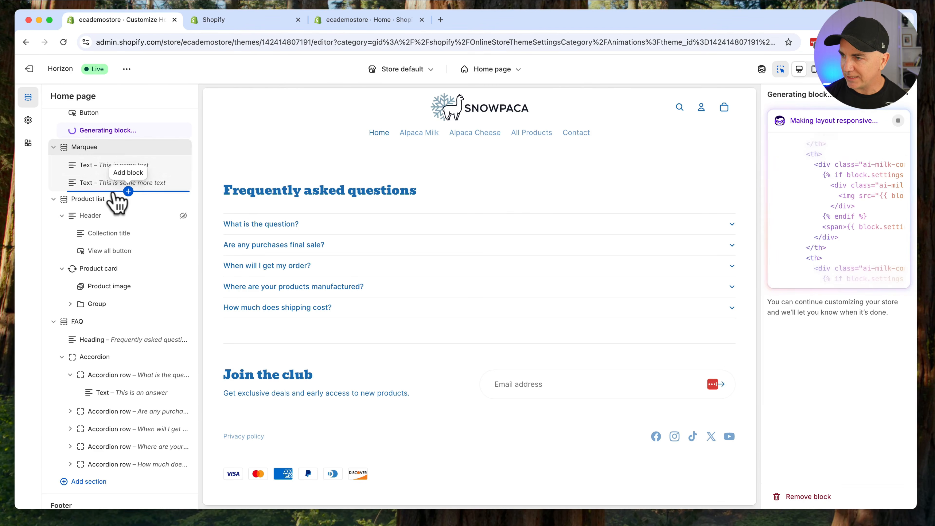
{"action": "mouse_move", "coordinate": [484, 328]}
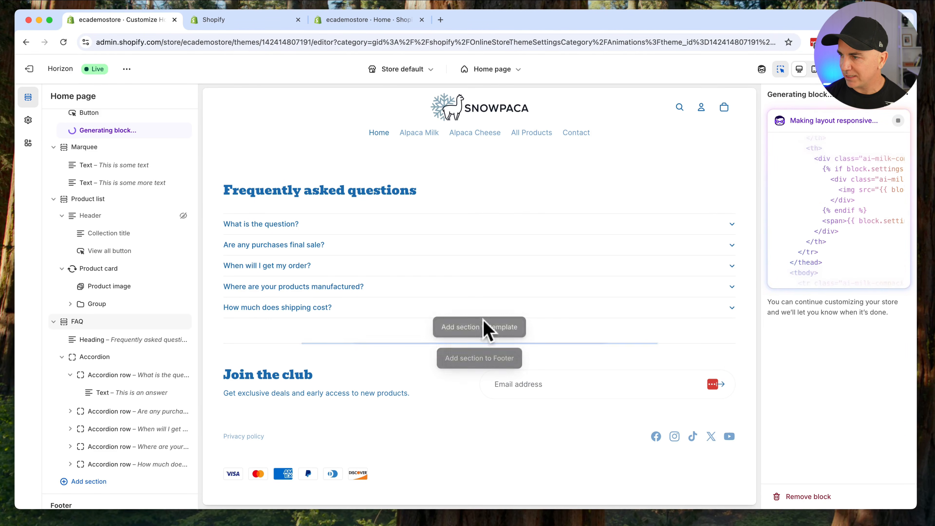
Step: Add a Product list: Carousel section between the Product list and the FAQ
{"action": "scroll", "coordinate": [471, 305], "scroll_direction": "up", "scroll_amount": 5}
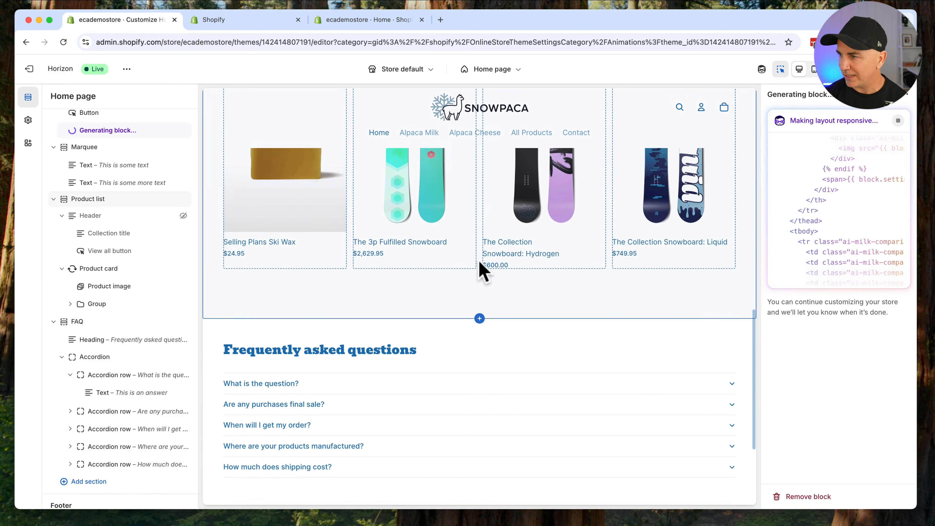
{"action": "left_click", "coordinate": [477, 320]}
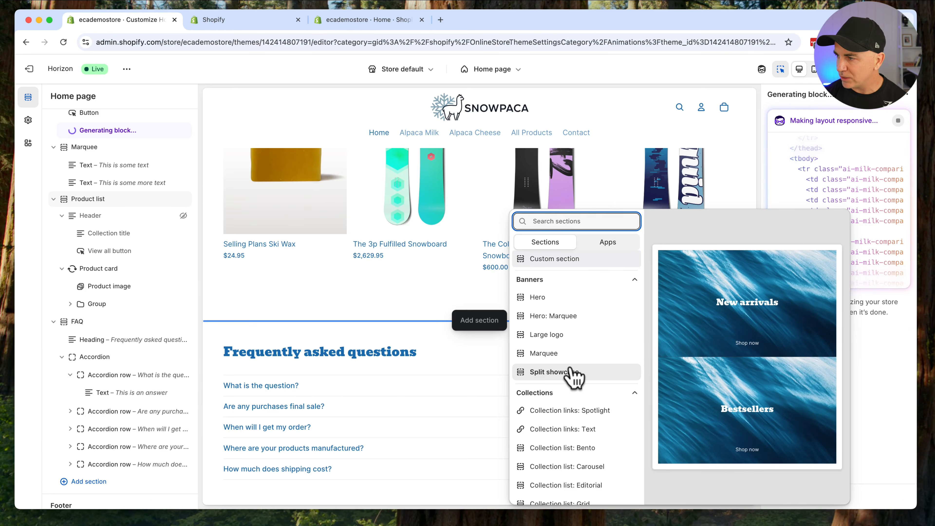
{"action": "scroll", "coordinate": [569, 376], "scroll_direction": "down", "scroll_amount": 5}
{"action": "scroll", "coordinate": [572, 376], "scroll_direction": "down", "scroll_amount": 10}
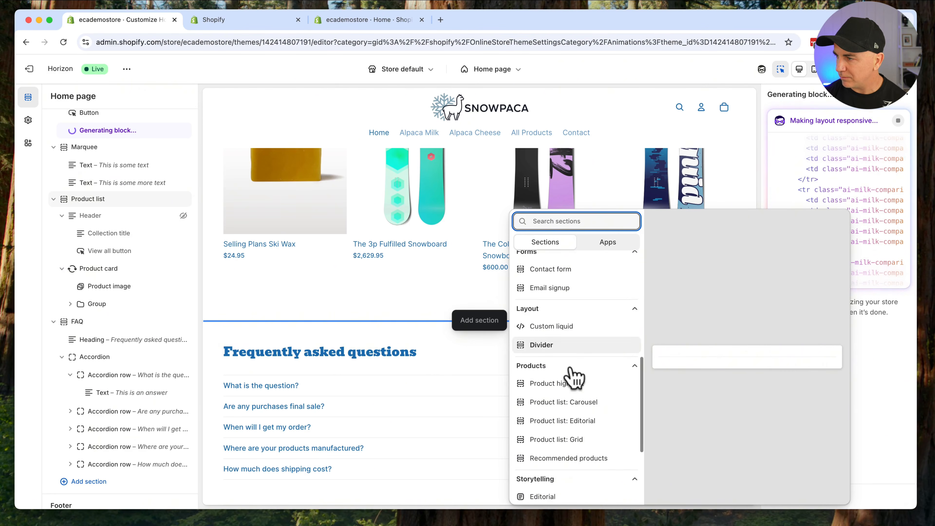
{"action": "scroll", "coordinate": [574, 377], "scroll_direction": "down", "scroll_amount": 1}
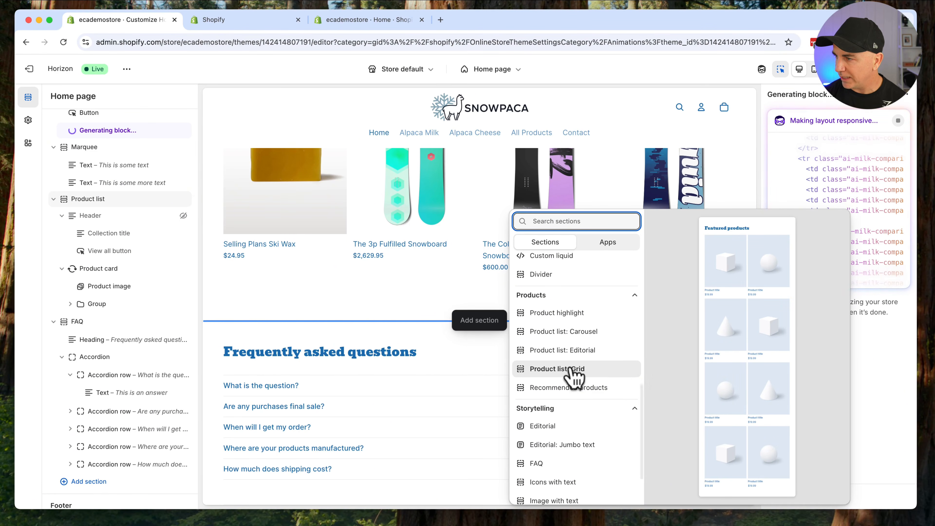
{"action": "left_click", "coordinate": [572, 333]}
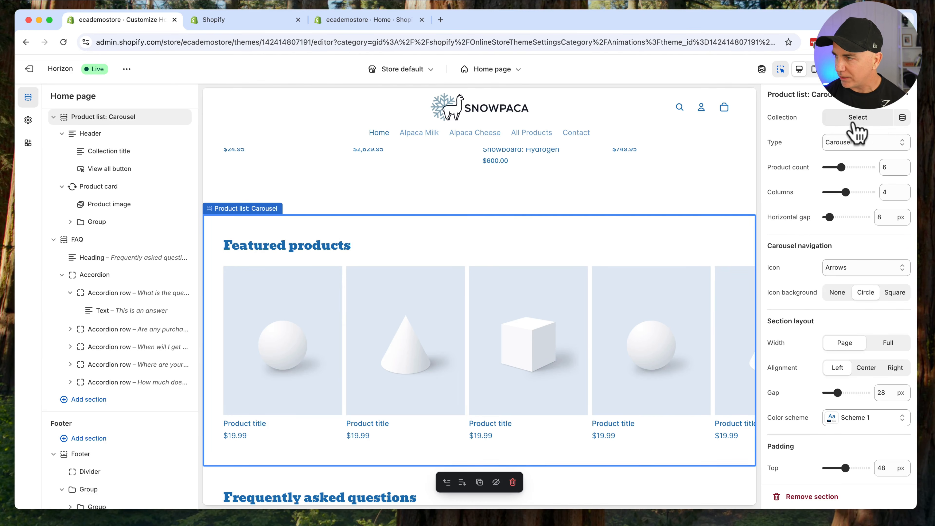
Step: Assign Automated Collection to the Product list: Carousel section and replace its title with "Snow board collection"
{"action": "left_click", "coordinate": [877, 118]}
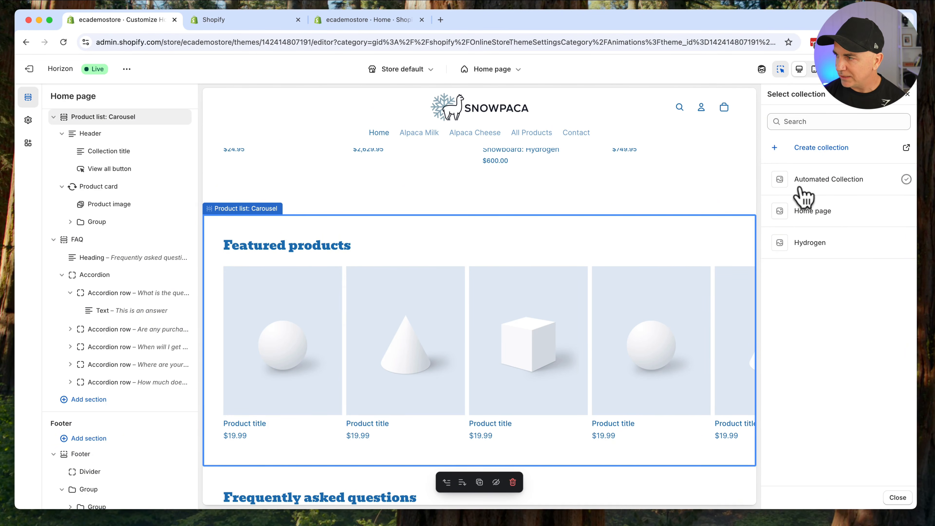
{"action": "left_click", "coordinate": [907, 180]}
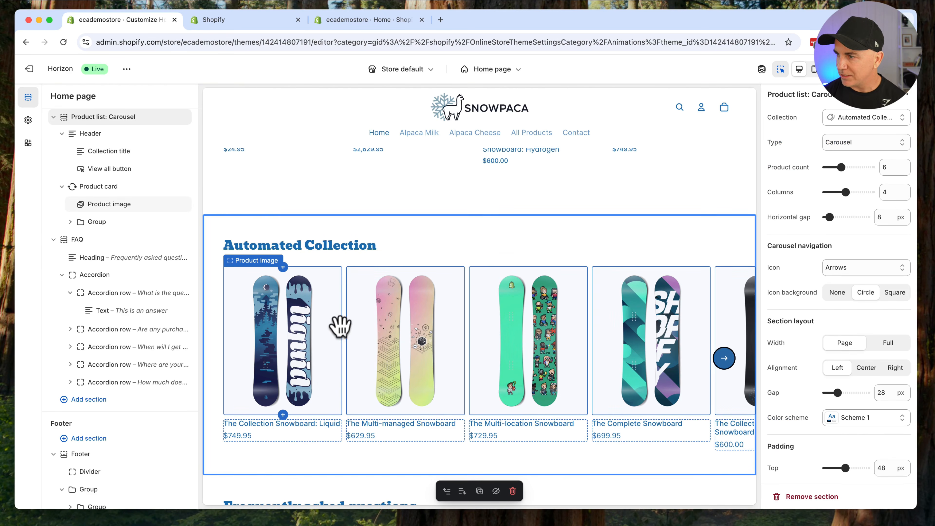
{"action": "left_click", "coordinate": [348, 246]}
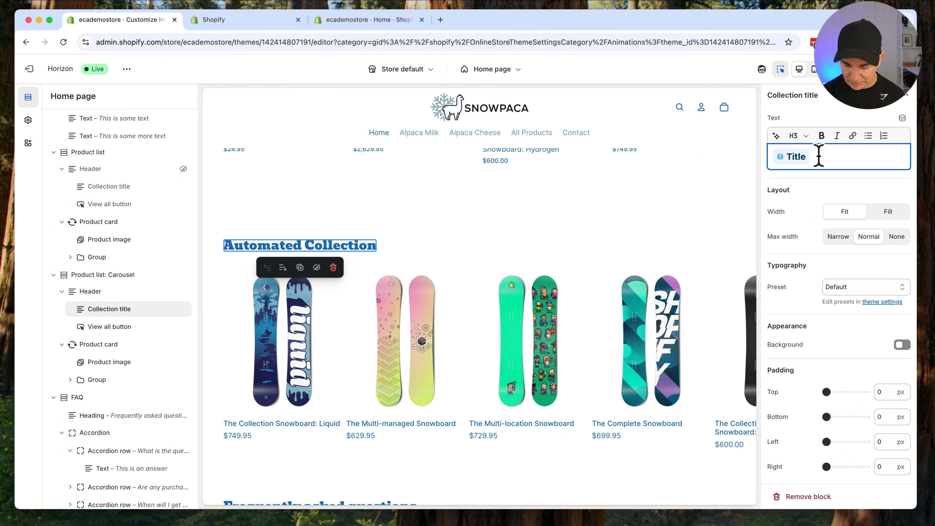
{"action": "key", "text": "BackSpace"}
{"action": "type", "text": "Snow boa"}
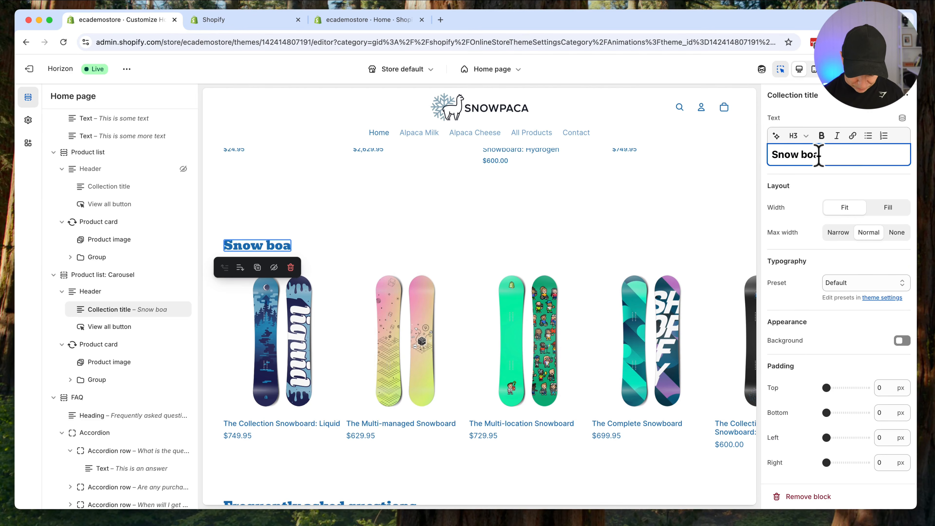
{"action": "type", "text": "rd collection"}
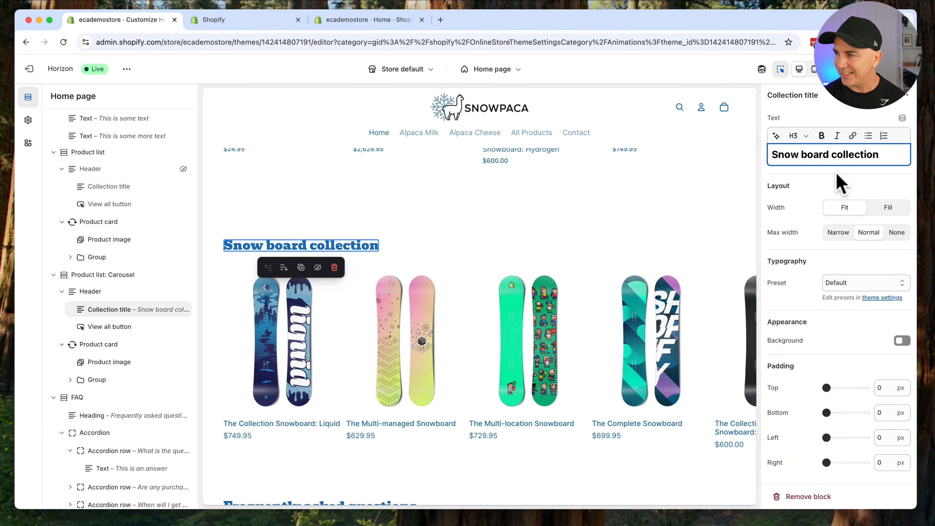
Step: Look over the home page preview and check the progress of the block being generated in the Hero
{"action": "left_click", "coordinate": [710, 203]}
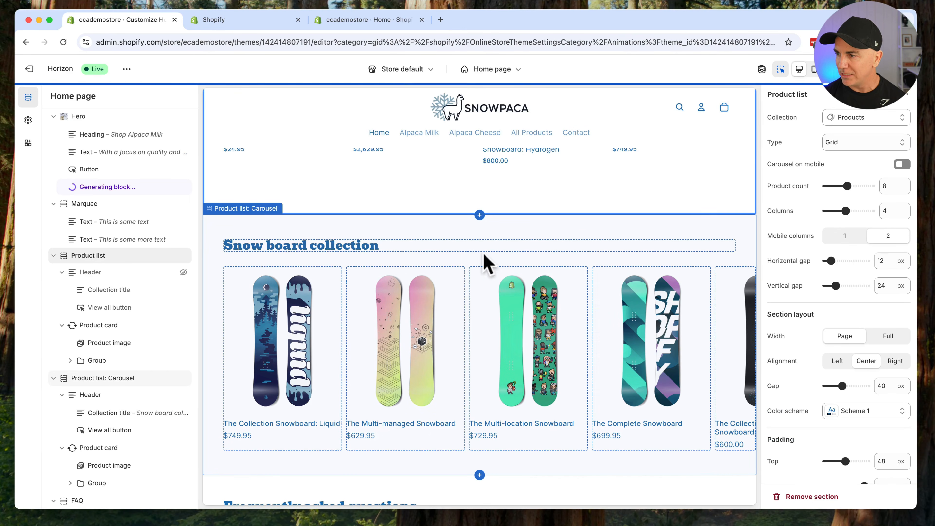
{"action": "scroll", "coordinate": [538, 259], "scroll_direction": "down", "scroll_amount": 10}
{"action": "scroll", "coordinate": [538, 260], "scroll_direction": "up", "scroll_amount": 20}
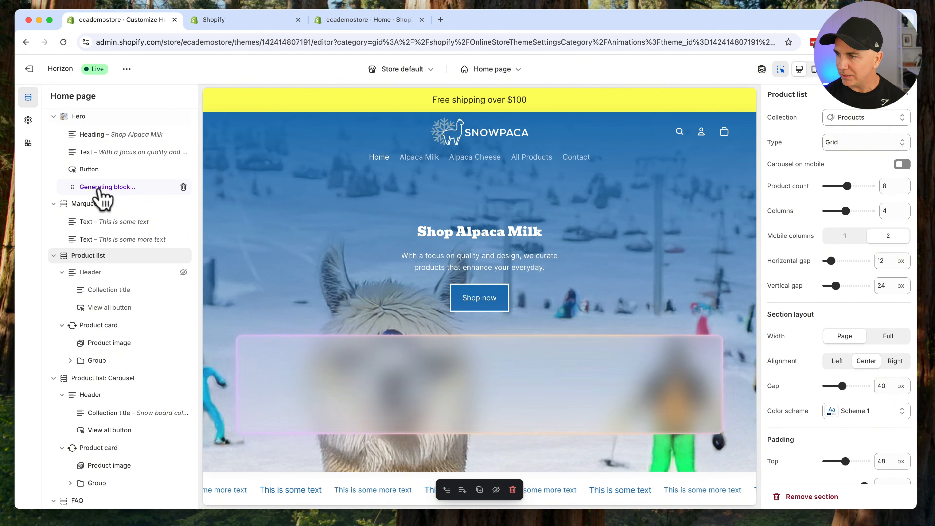
{"action": "left_click", "coordinate": [98, 188]}
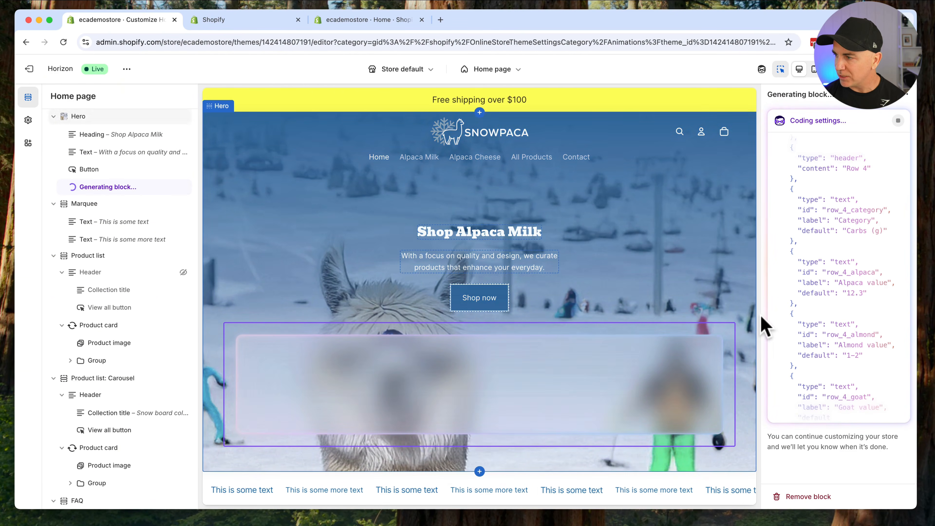
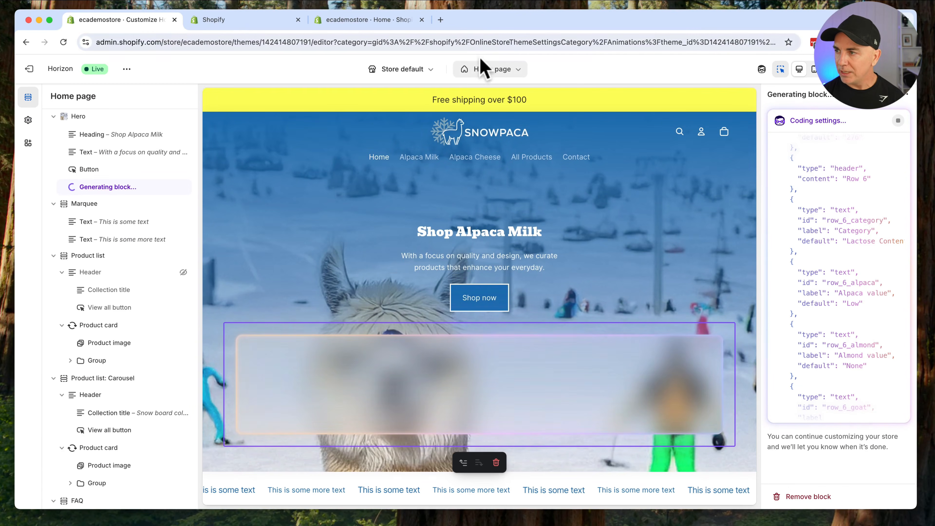
Step: Open the Default collection template and collapse its Announcement bar and Header sections
{"action": "left_click", "coordinate": [479, 72]}
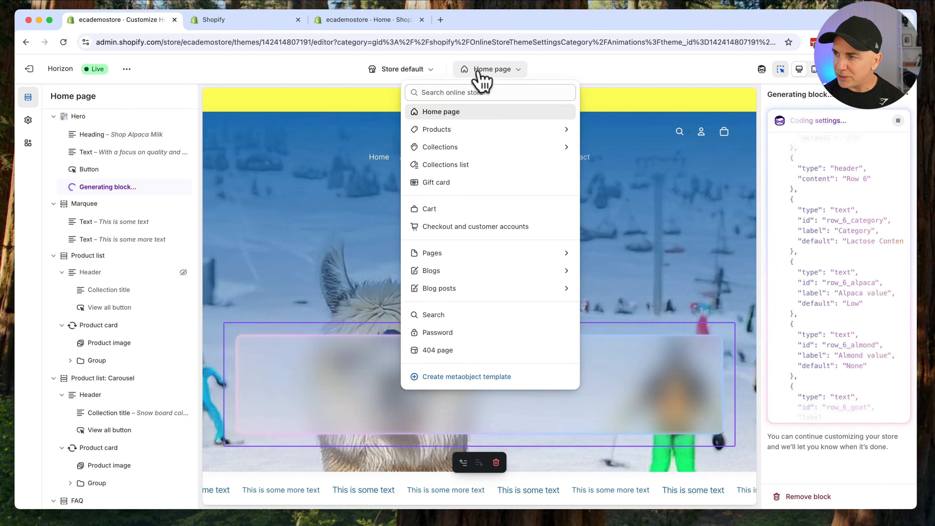
{"action": "left_click", "coordinate": [431, 147]}
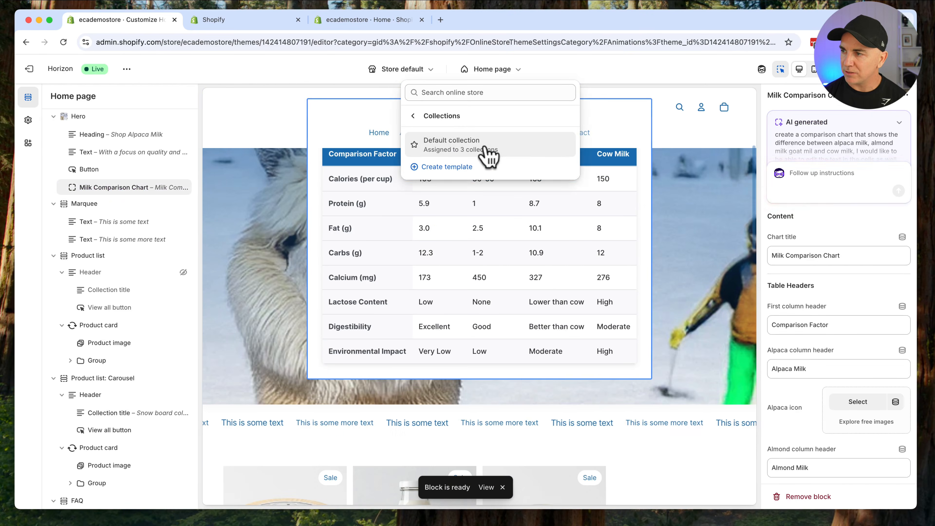
{"action": "left_click", "coordinate": [482, 149]}
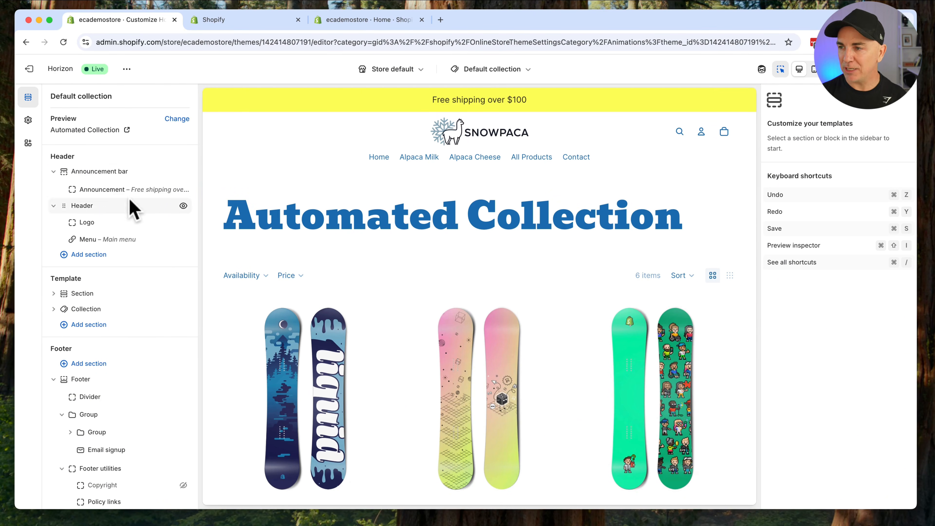
{"action": "left_click", "coordinate": [54, 171]}
{"action": "left_click", "coordinate": [54, 187]}
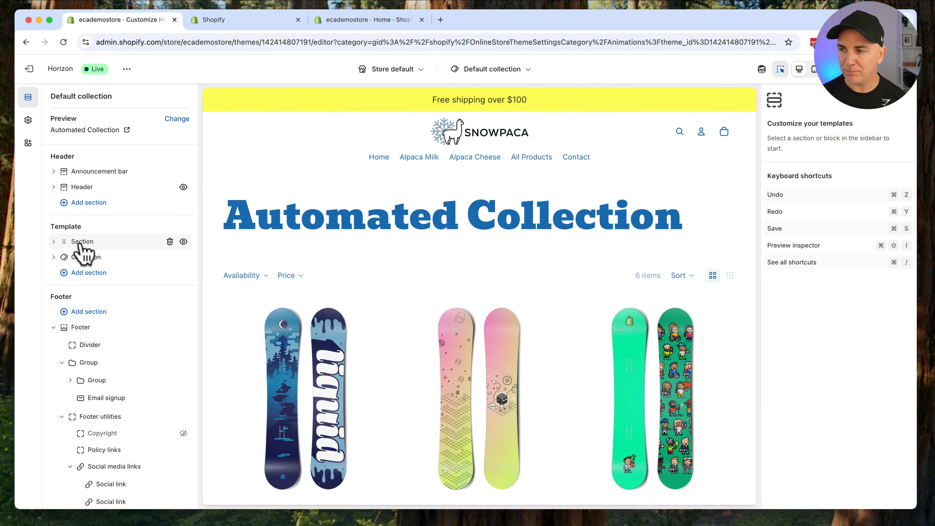
Step: Examine the collection template's Section with its two Text blocks, the Collection section's blocks and the product grid preview
{"action": "left_click", "coordinate": [53, 242]}
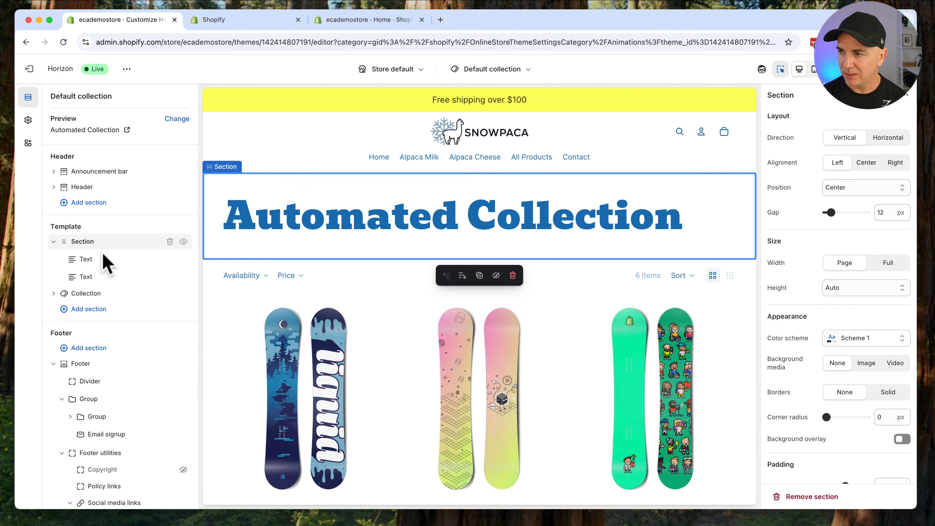
{"action": "left_click", "coordinate": [94, 260]}
{"action": "left_click", "coordinate": [96, 278]}
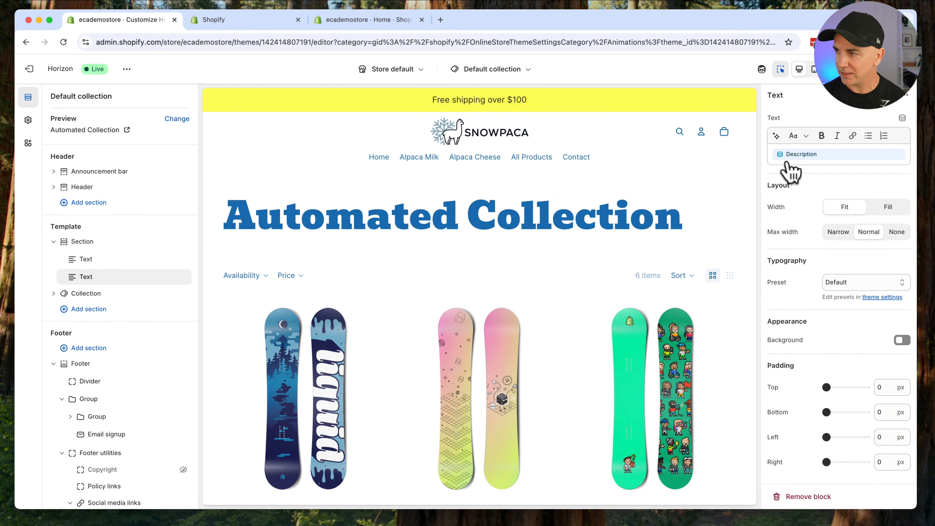
{"action": "left_click", "coordinate": [54, 294]}
{"action": "scroll", "coordinate": [412, 352], "scroll_direction": "down", "scroll_amount": 3}
{"action": "scroll", "coordinate": [413, 351], "scroll_direction": "down", "scroll_amount": 5}
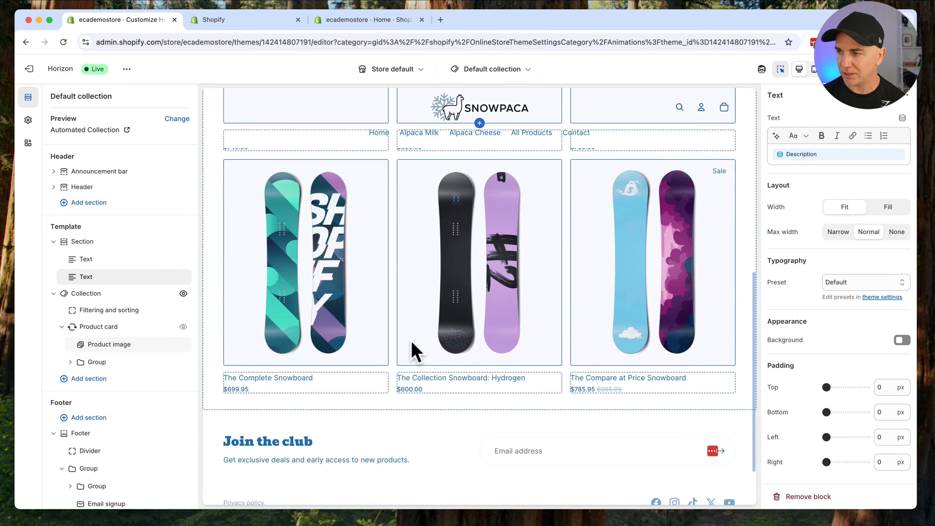
{"action": "scroll", "coordinate": [413, 351], "scroll_direction": "up", "scroll_amount": 10}
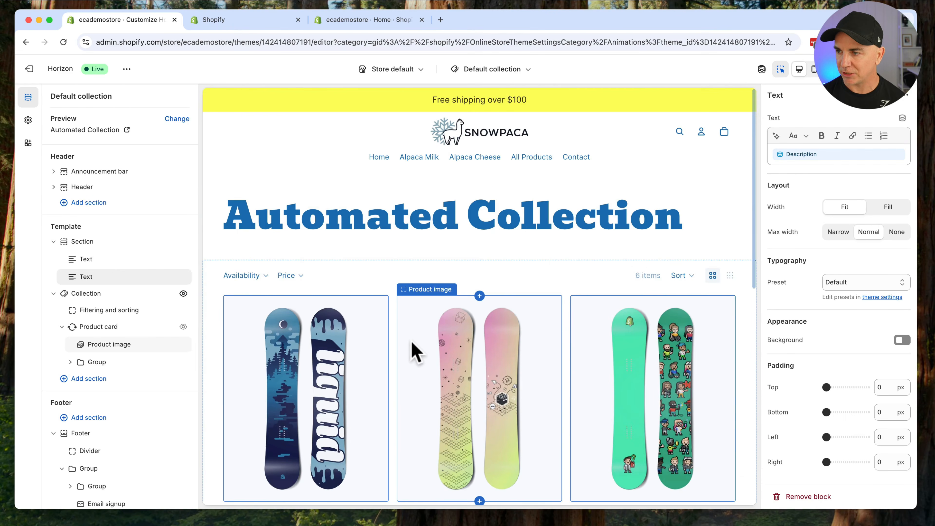
{"action": "left_click", "coordinate": [85, 242]}
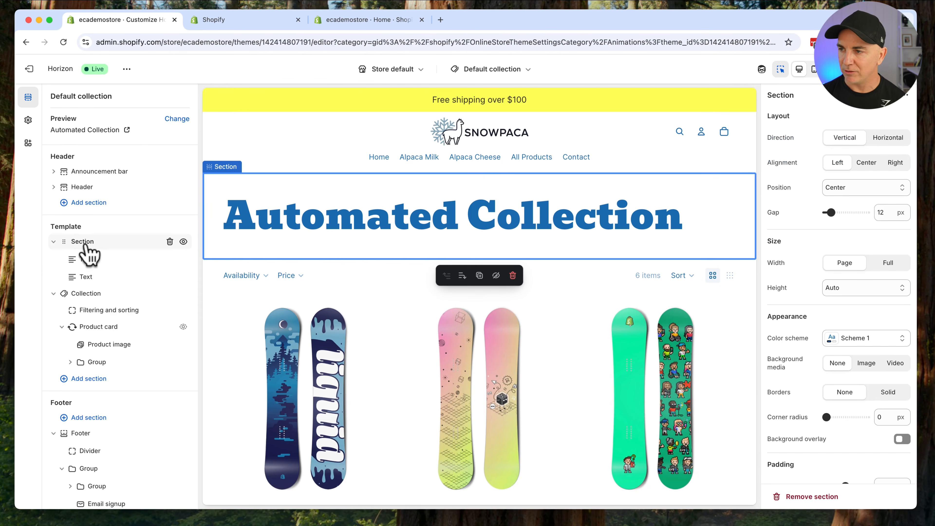
{"action": "left_click", "coordinate": [85, 259]}
Step: Edit the source value of the Description text block, entering "This is where the SEO description would go" as the collection description, and save
{"action": "left_click", "coordinate": [95, 277]}
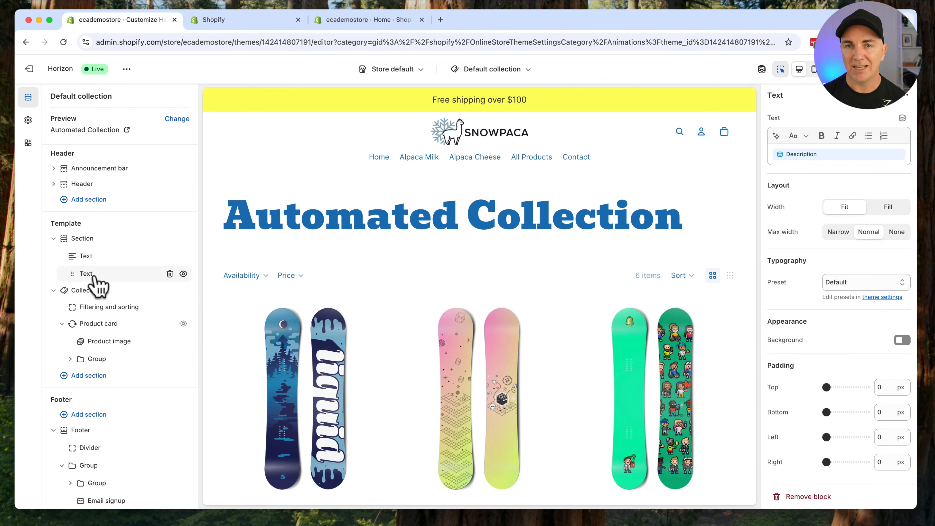
{"action": "left_click", "coordinate": [796, 155]}
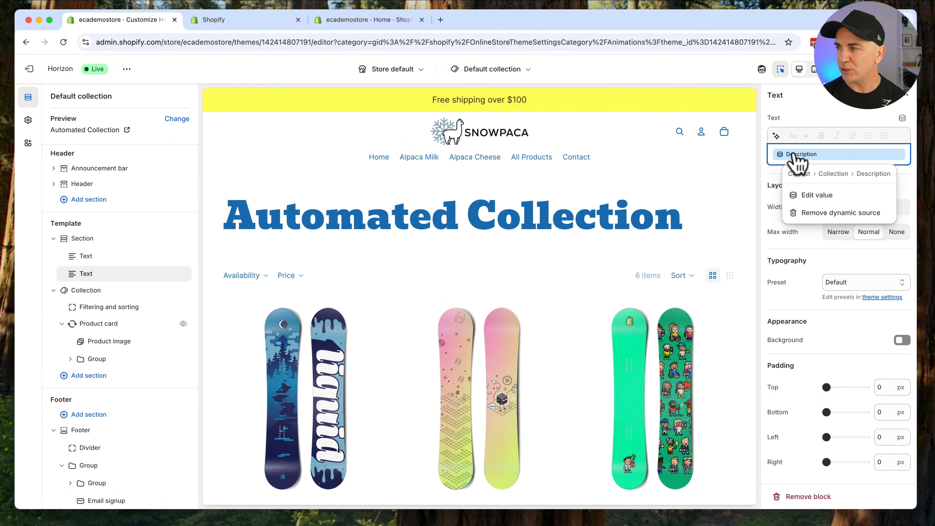
{"action": "left_click", "coordinate": [817, 195]}
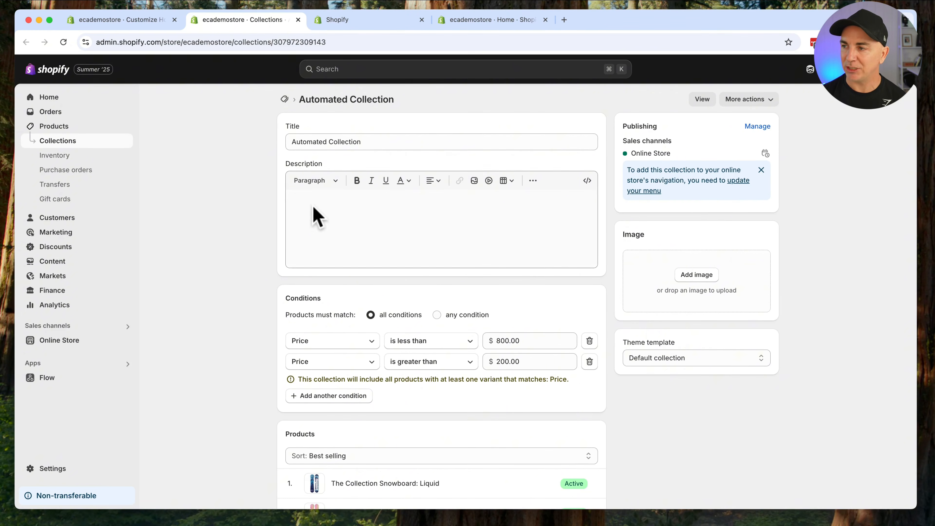
{"action": "left_click", "coordinate": [311, 206]}
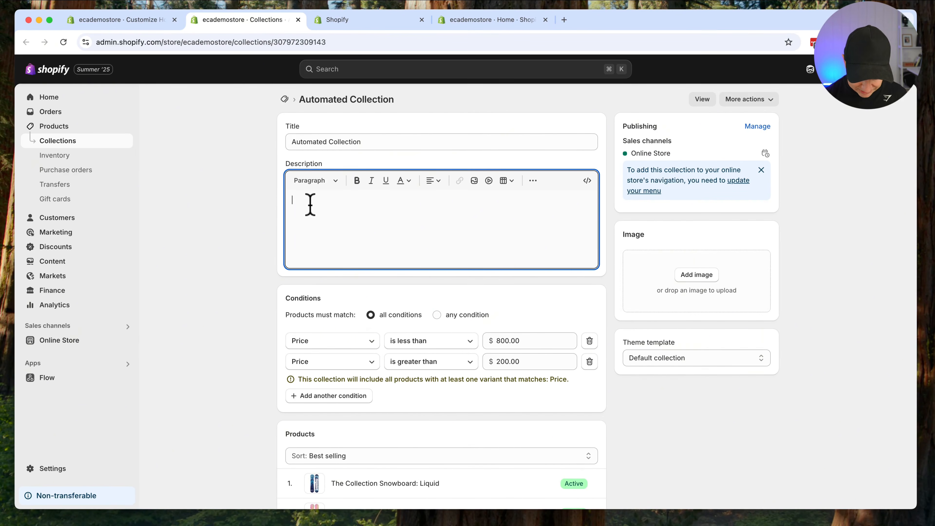
{"action": "type", "text": "This is where the SEO description would go"}
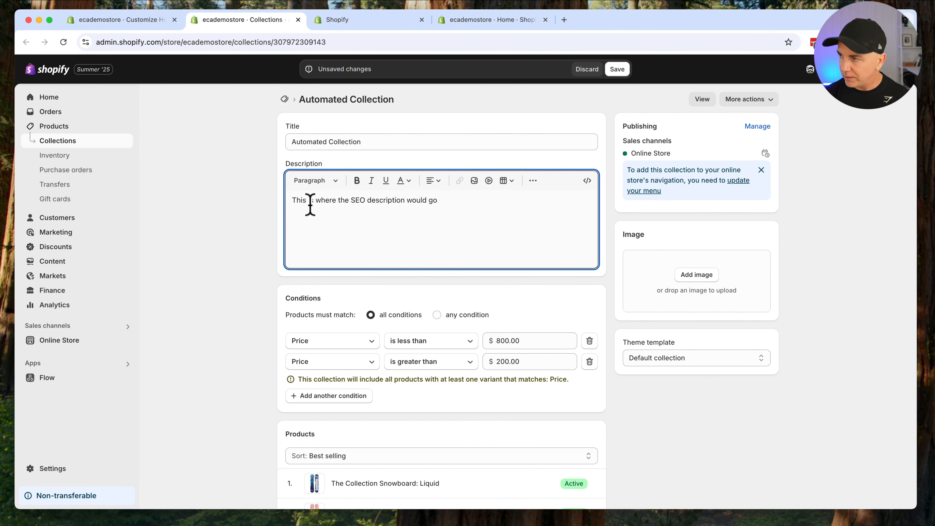
{"action": "left_click", "coordinate": [615, 70]}
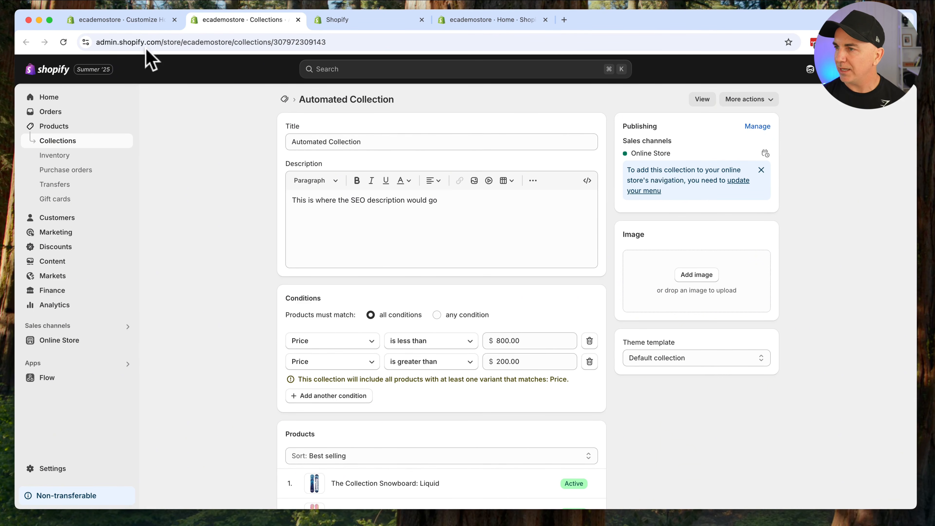
Step: Return to the theme editor and set the Collection section's type to Editorial
{"action": "left_click", "coordinate": [126, 28]}
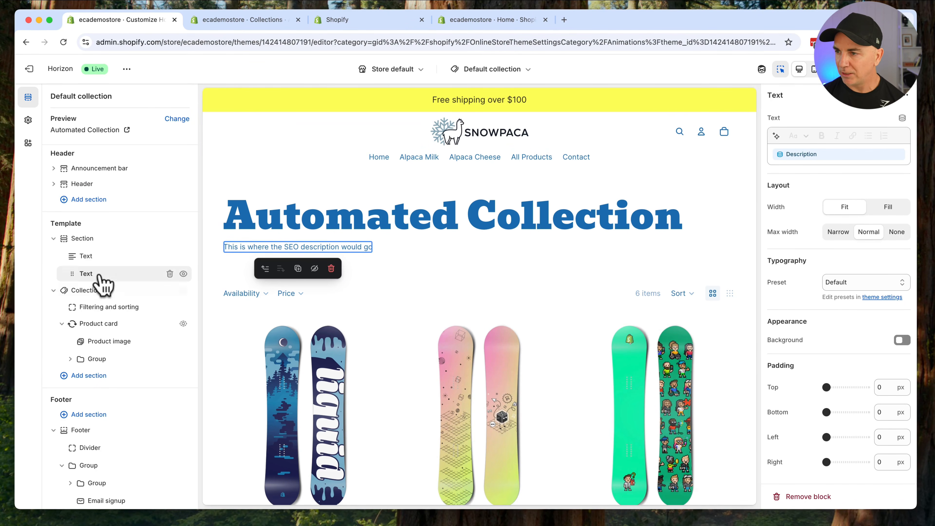
{"action": "left_click", "coordinate": [85, 259]}
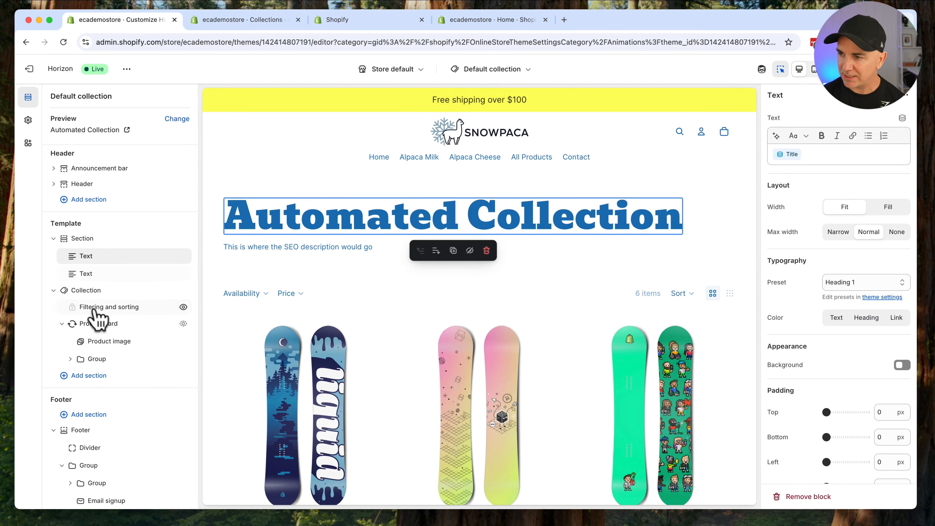
{"action": "left_click", "coordinate": [88, 292]}
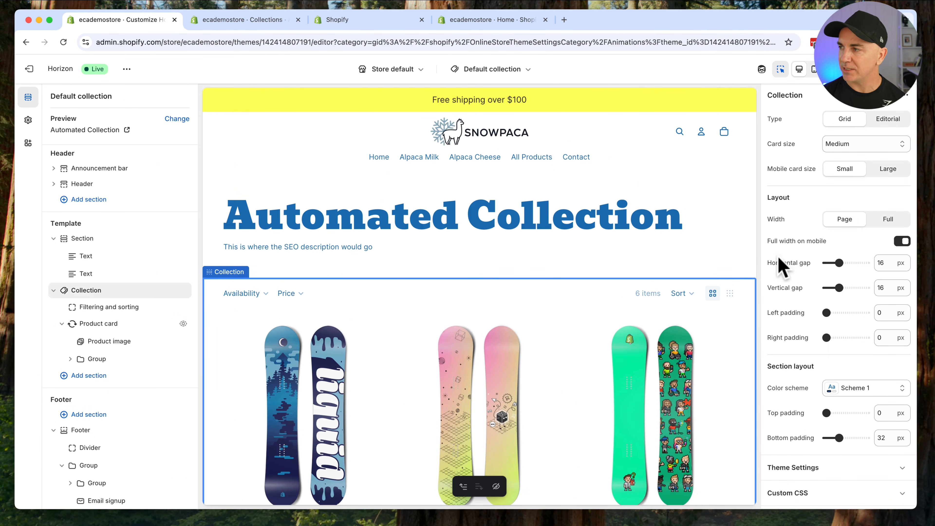
{"action": "left_click", "coordinate": [884, 120]}
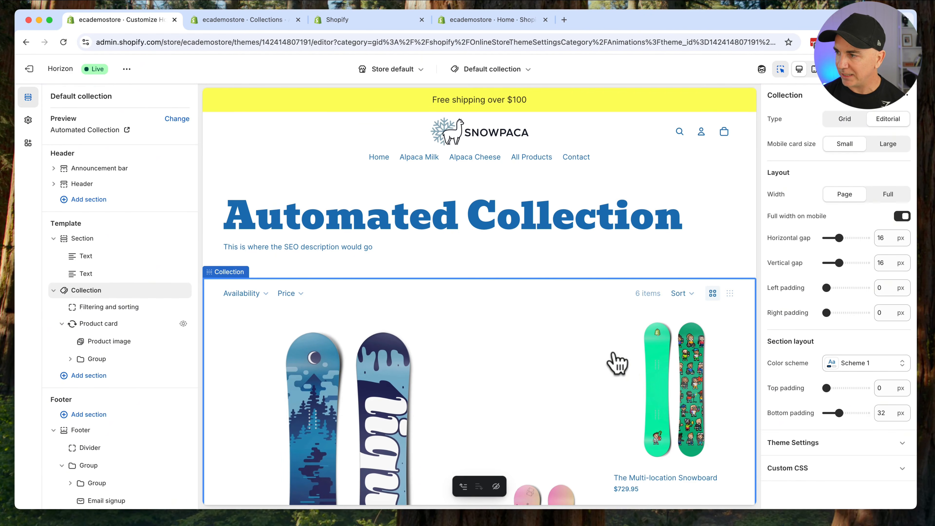
{"action": "scroll", "coordinate": [618, 363], "scroll_direction": "down", "scroll_amount": 10}
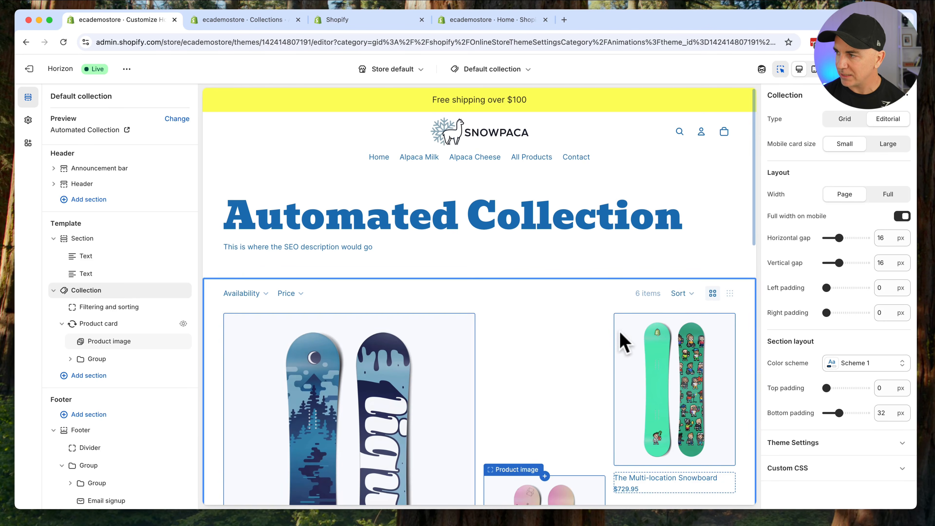
Step: Preview the collection page in mobile view and set its mobile card size to Large
{"action": "left_click", "coordinate": [814, 71]}
{"action": "scroll", "coordinate": [530, 302], "scroll_direction": "down", "scroll_amount": 5}
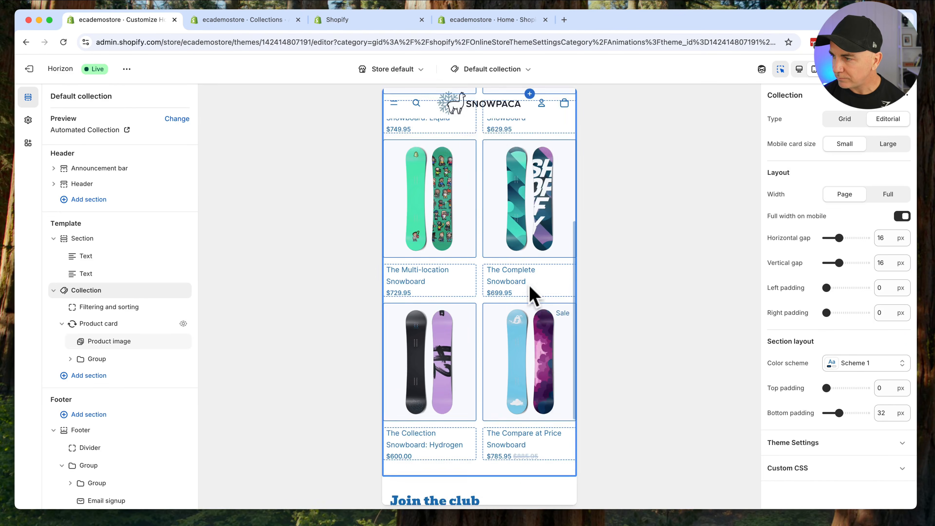
{"action": "left_click", "coordinate": [898, 146]}
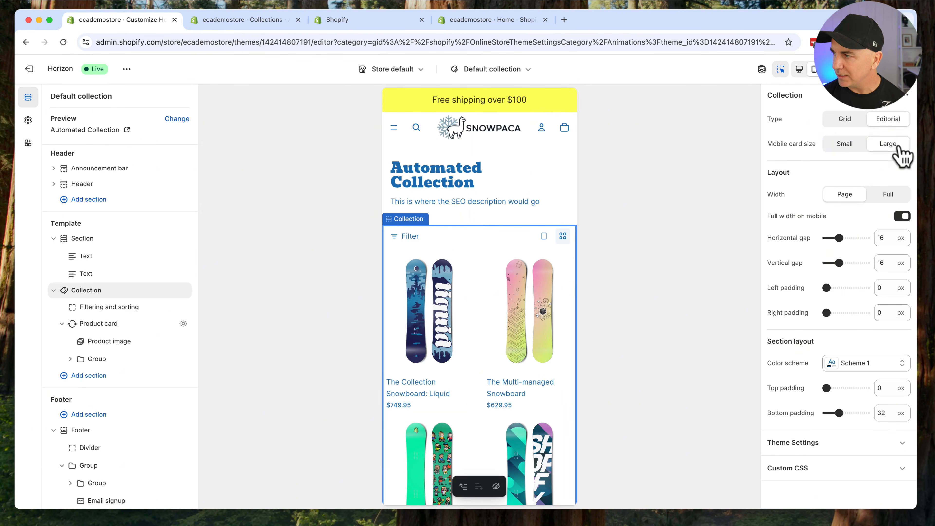
{"action": "scroll", "coordinate": [530, 287], "scroll_direction": "down", "scroll_amount": 10}
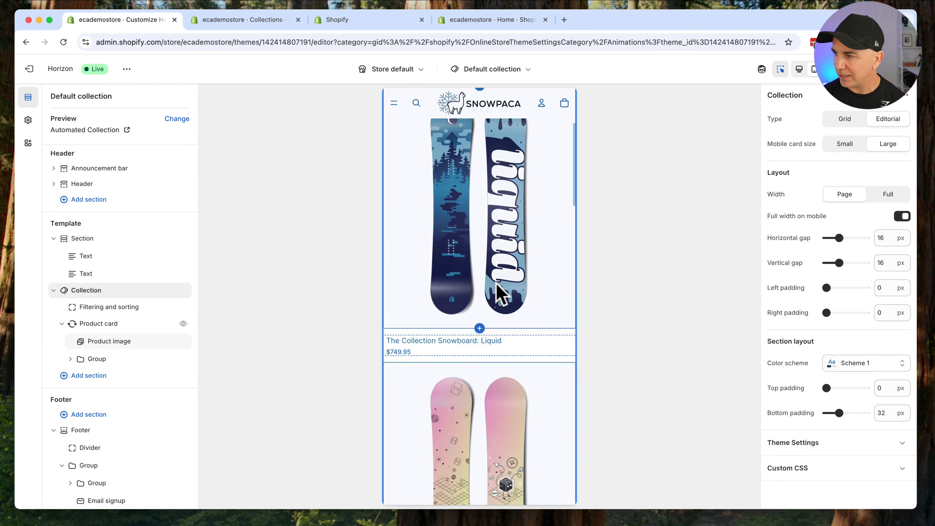
{"action": "scroll", "coordinate": [502, 294], "scroll_direction": "down", "scroll_amount": 15}
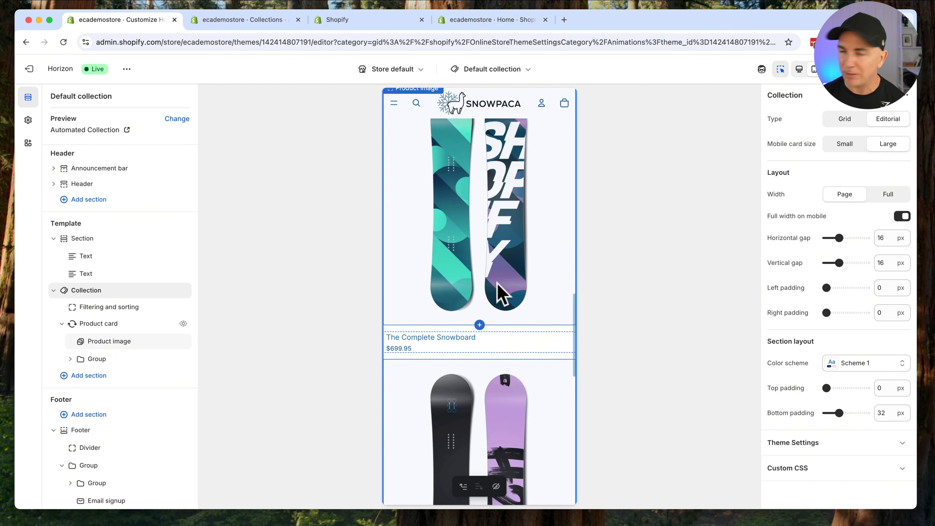
Step: Set the collection's mobile card size to Small, check the product listing, and switch the preview to desktop
{"action": "scroll", "coordinate": [501, 294], "scroll_direction": "up", "scroll_amount": 20}
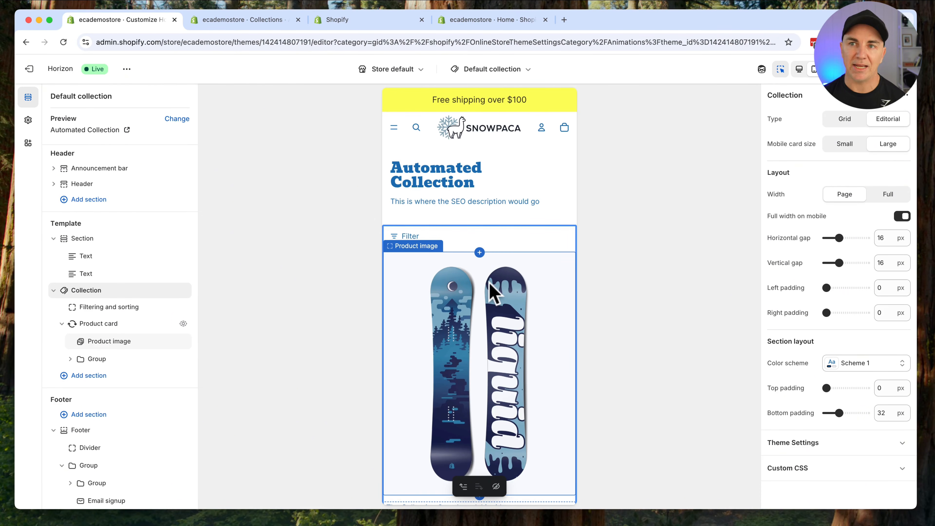
{"action": "left_click", "coordinate": [843, 144]}
{"action": "scroll", "coordinate": [484, 293], "scroll_direction": "down", "scroll_amount": 10}
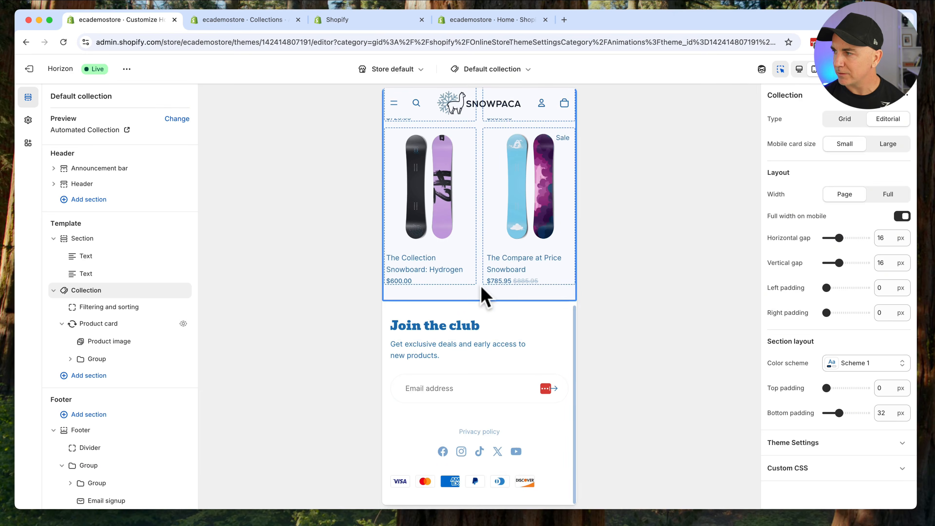
{"action": "left_click", "coordinate": [799, 70]}
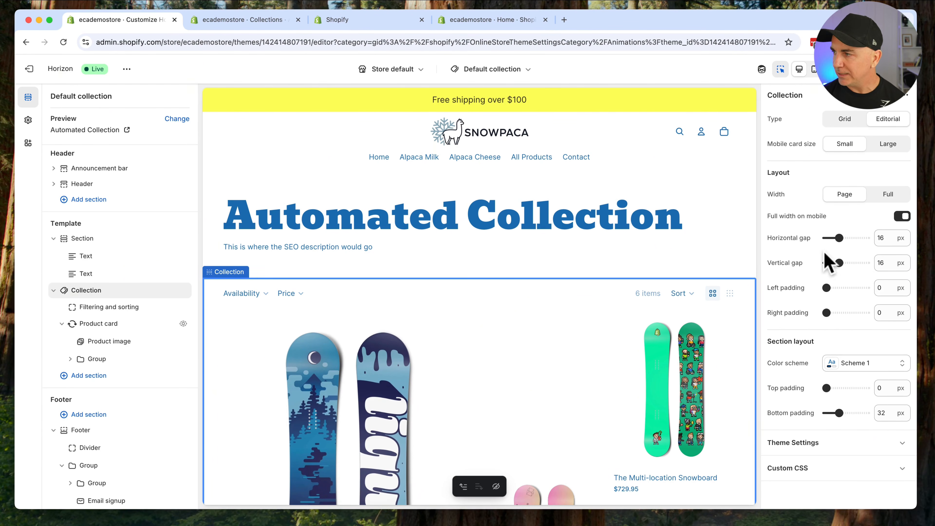
Step: Try the Vertical direction for the Filtering and sorting block and restore it to Horizontal
{"action": "left_click", "coordinate": [100, 309]}
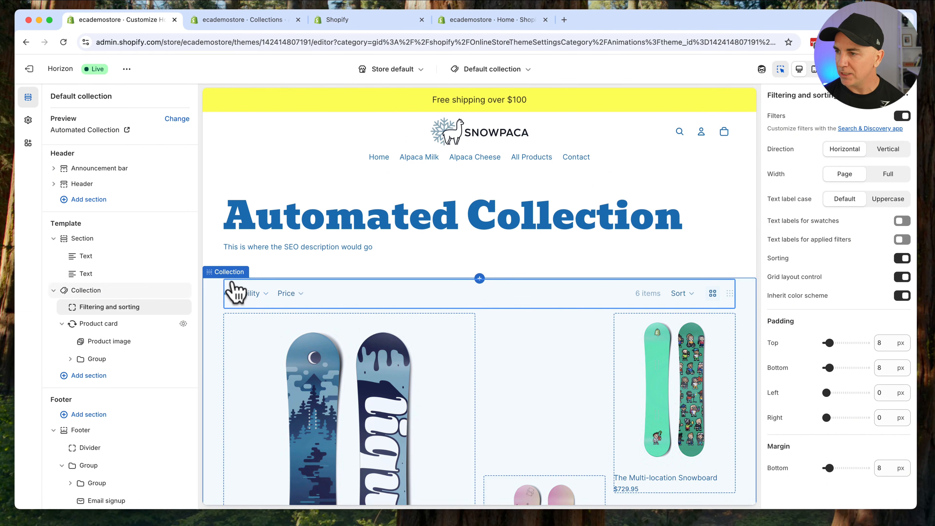
{"action": "left_click", "coordinate": [886, 151]}
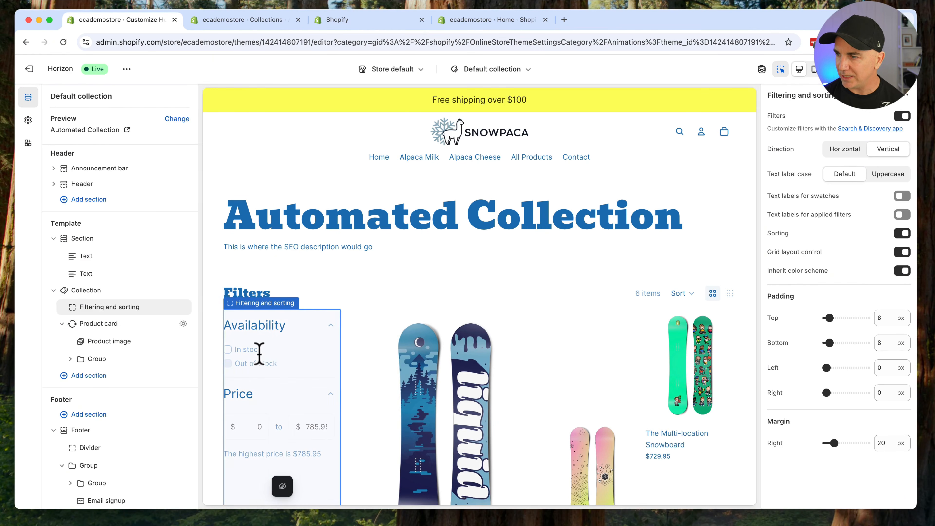
{"action": "scroll", "coordinate": [261, 359], "scroll_direction": "down", "scroll_amount": 3}
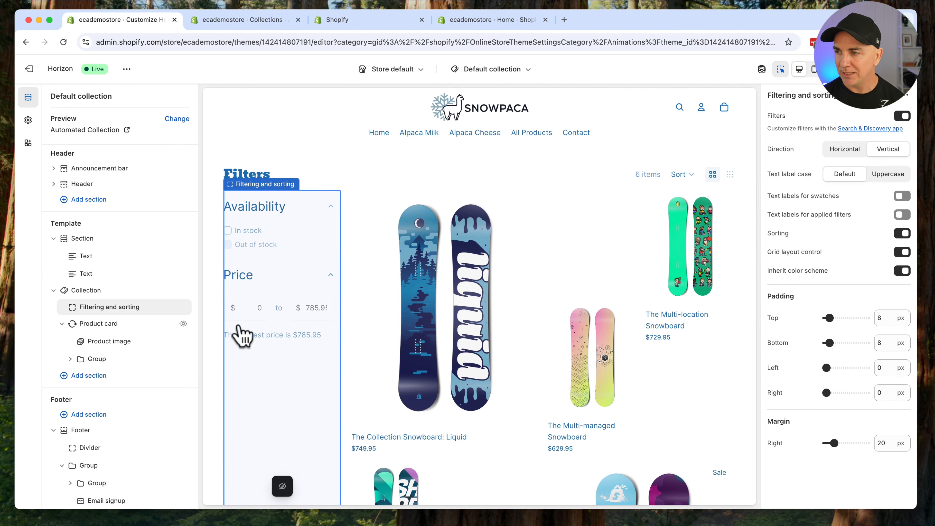
{"action": "left_click", "coordinate": [847, 149]}
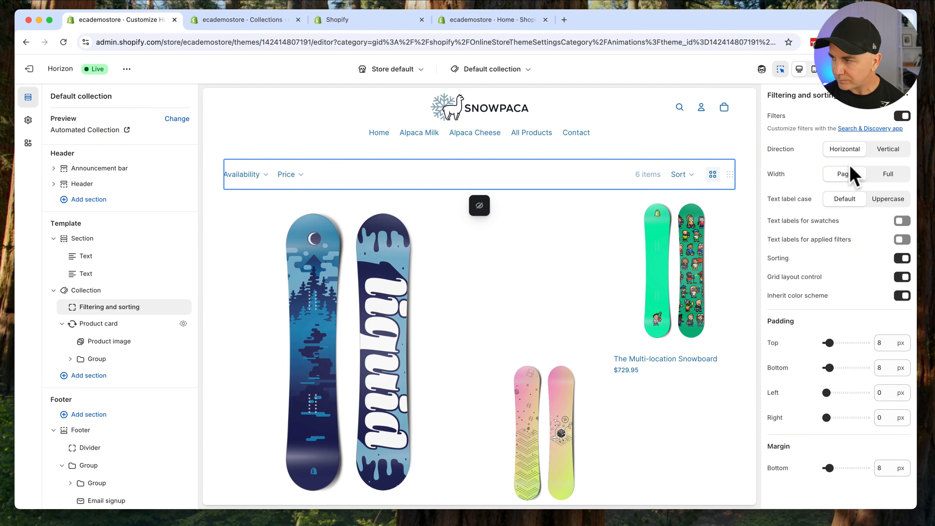
Step: Try Full width and Uppercase text labels for the filter bar, restoring Page width and Default case
{"action": "left_click", "coordinate": [890, 176]}
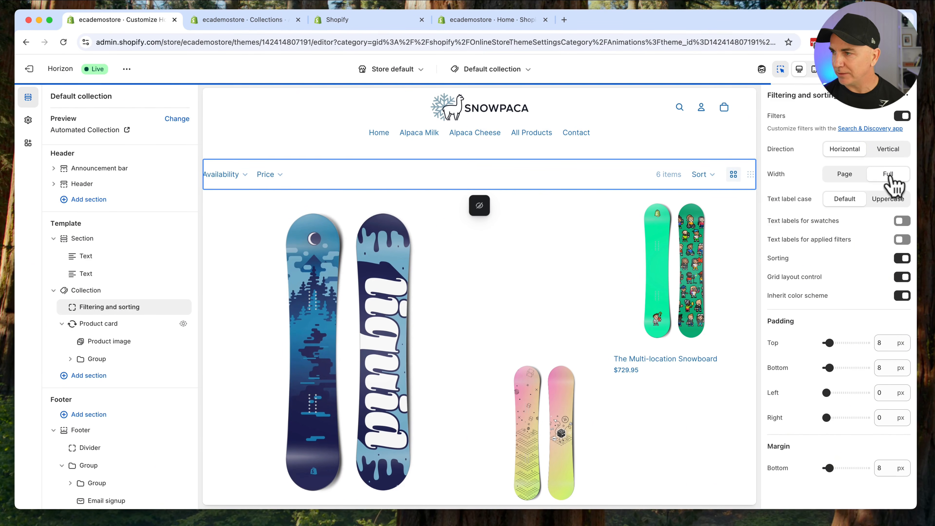
{"action": "left_click", "coordinate": [845, 175]}
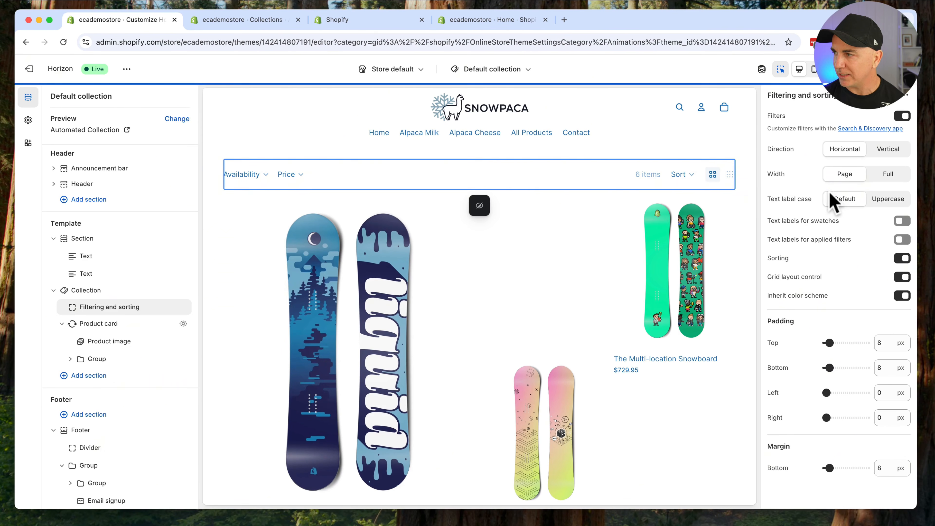
{"action": "left_click", "coordinate": [898, 205]}
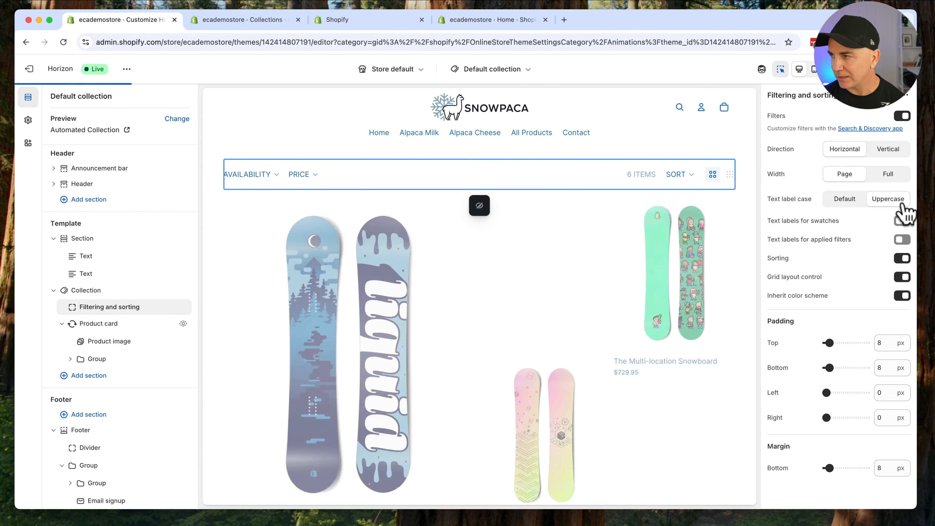
{"action": "left_click", "coordinate": [839, 204]}
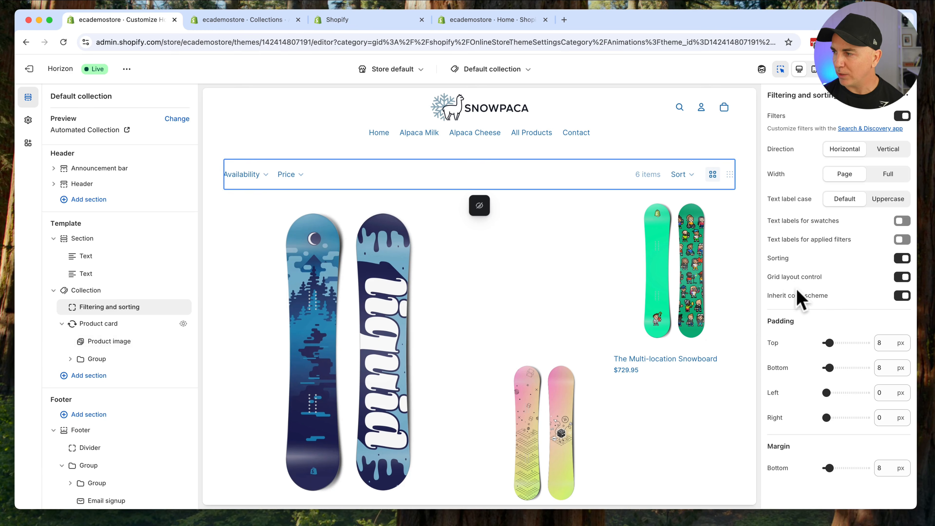
Step: Look through the product card's image, title, price and swatches blocks, and move Price above Product title
{"action": "left_click", "coordinate": [90, 324]}
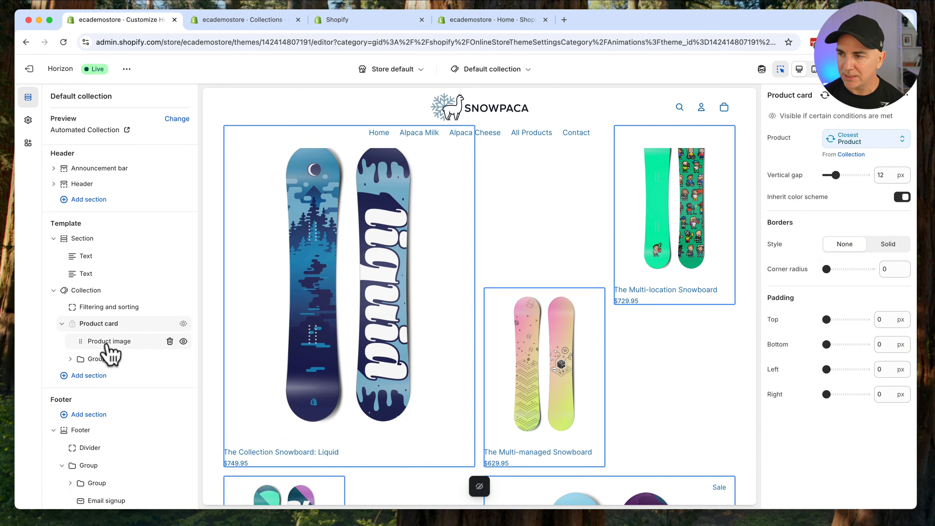
{"action": "left_click", "coordinate": [107, 347]}
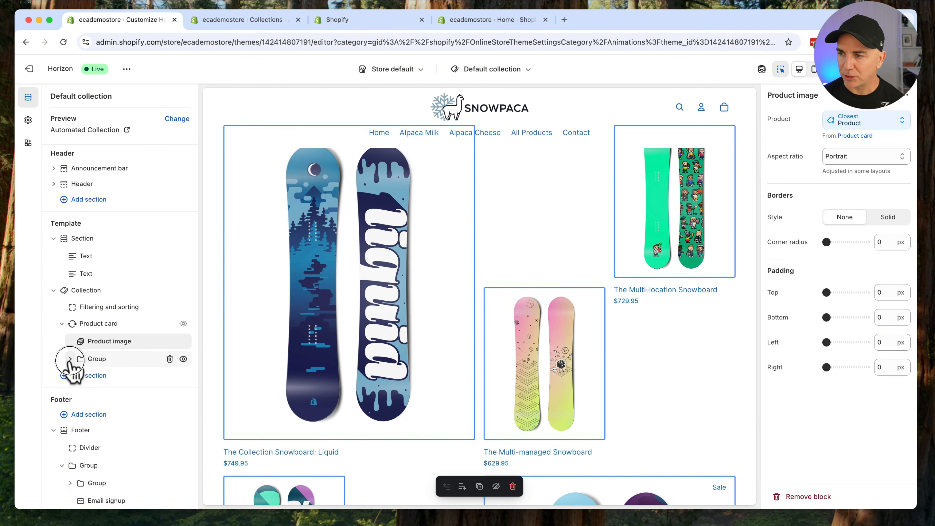
{"action": "left_click", "coordinate": [70, 359]}
{"action": "left_click", "coordinate": [110, 376]}
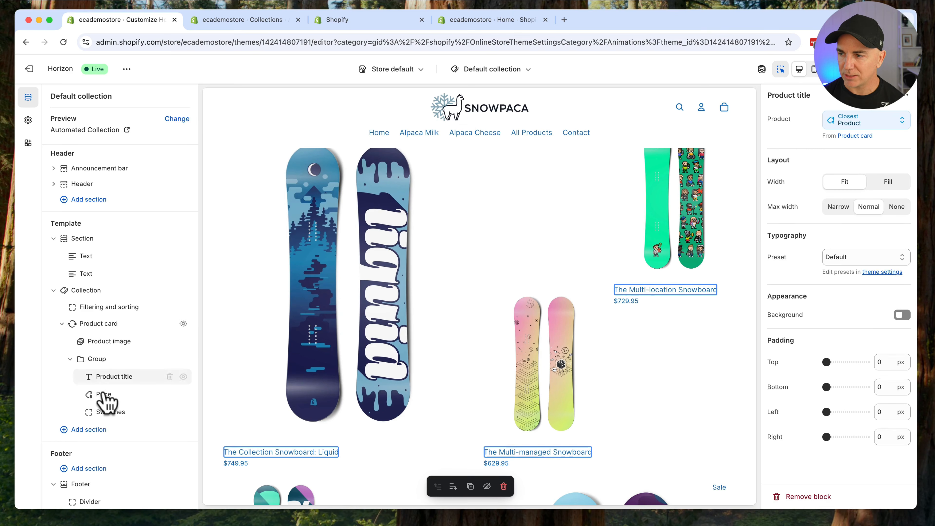
{"action": "left_click", "coordinate": [104, 394]}
{"action": "left_click", "coordinate": [107, 412]}
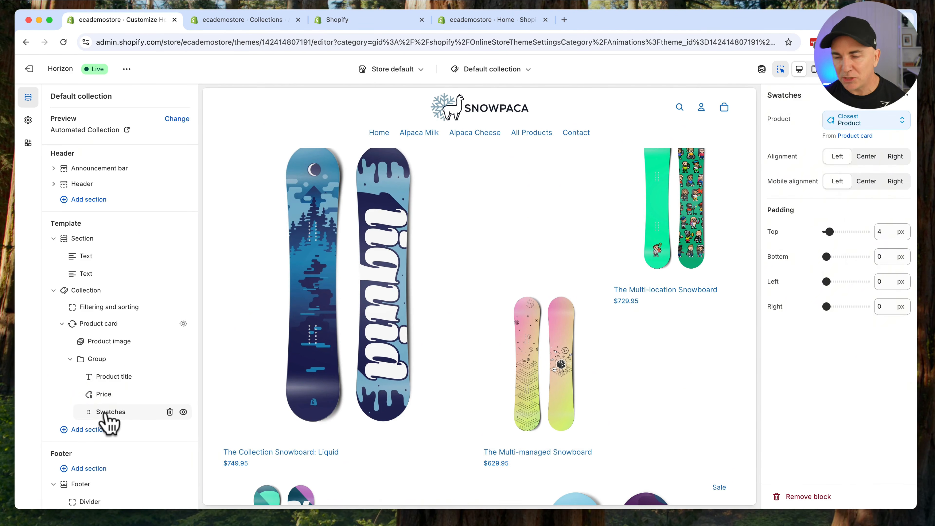
{"action": "scroll", "coordinate": [127, 410], "scroll_direction": "down", "scroll_amount": 3}
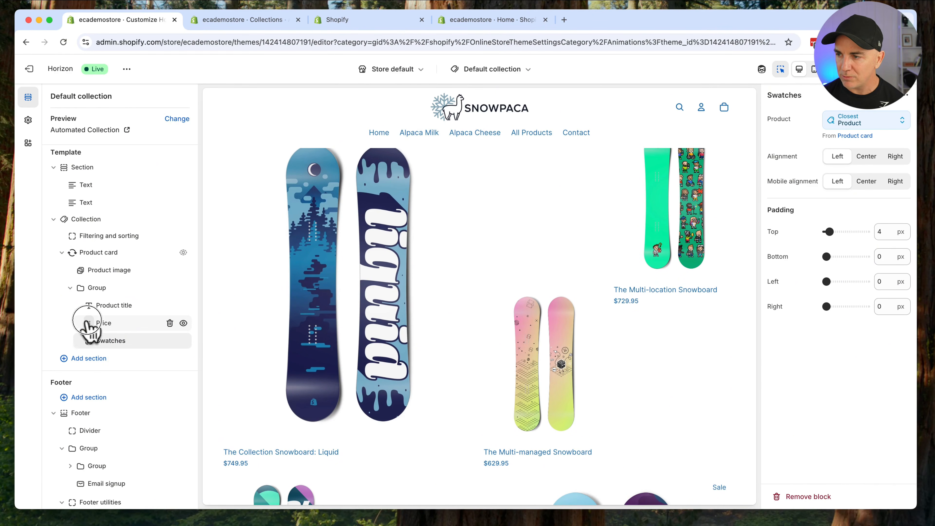
{"action": "mouse_move", "coordinate": [87, 322]}
{"action": "left_mouse_down"}
{"action": "mouse_move", "coordinate": [86, 304]}
{"action": "mouse_move", "coordinate": [100, 313]}
{"action": "left_mouse_up"}
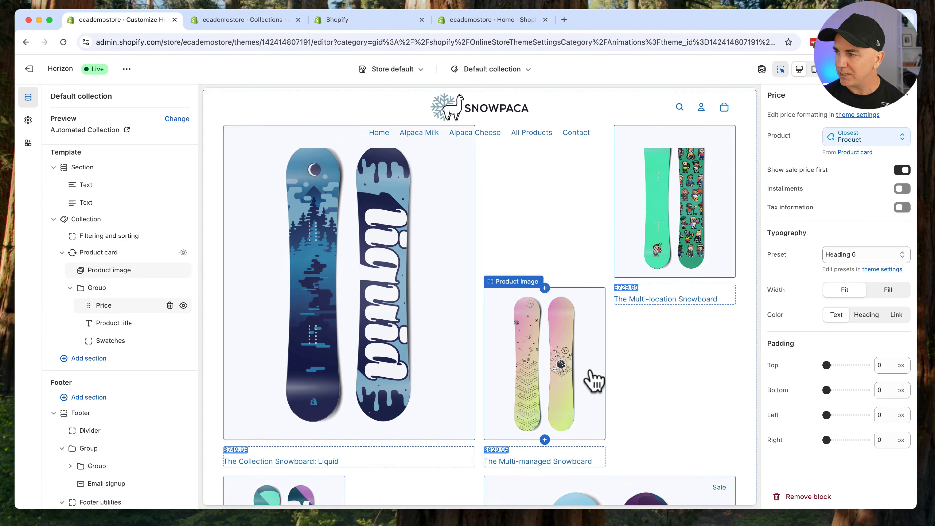
Step: Try the Heading 3 typography preset for the product card's Price block
{"action": "left_click", "coordinate": [853, 262]}
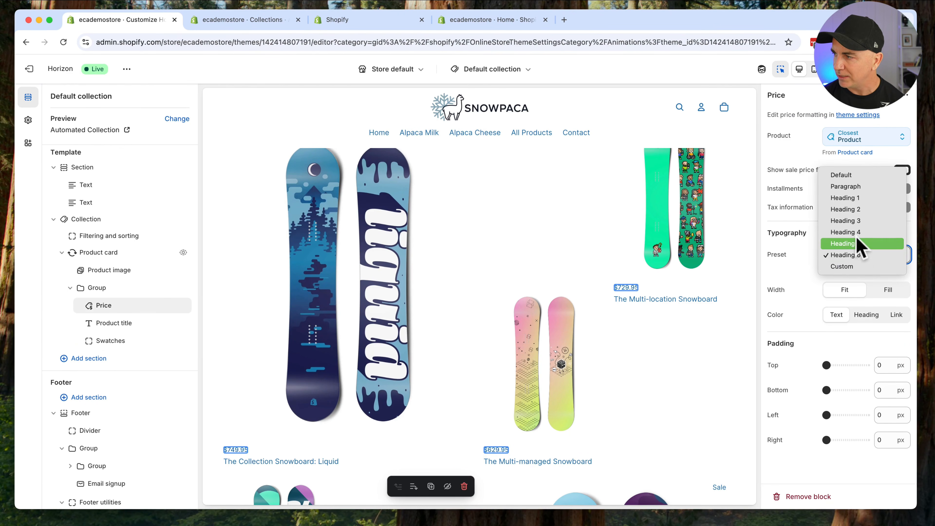
{"action": "key", "text": "Escape"}
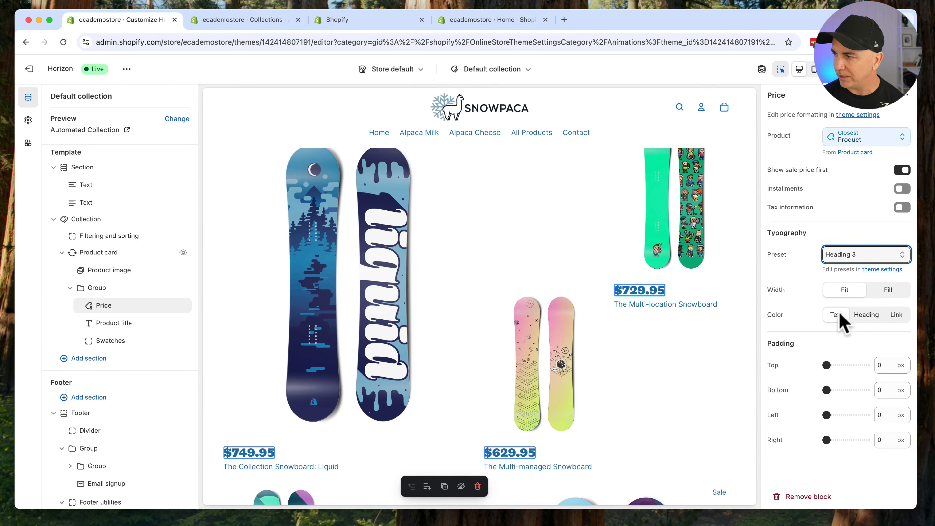
{"action": "left_click", "coordinate": [866, 316]}
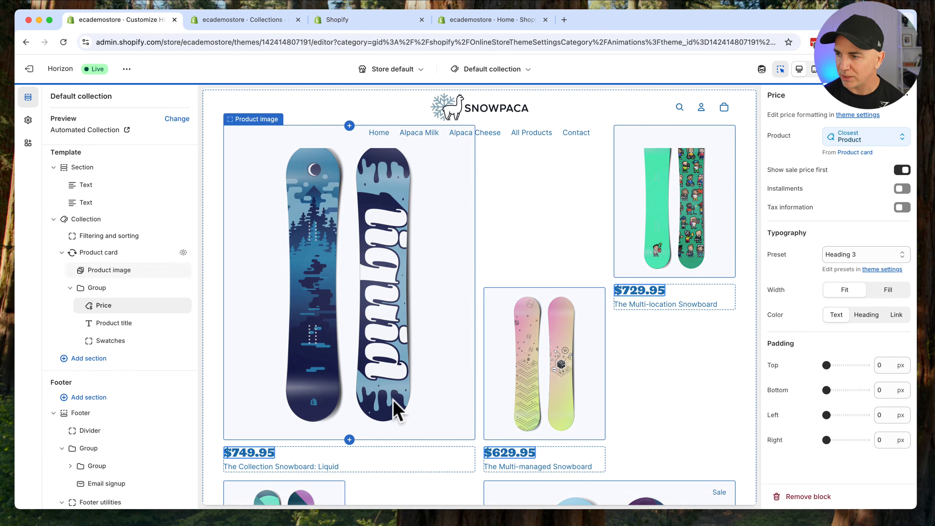
Step: Try adding a Button block and a Text block below Swatches in the product card's group
{"action": "scroll", "coordinate": [122, 424], "scroll_direction": "up", "scroll_amount": 2}
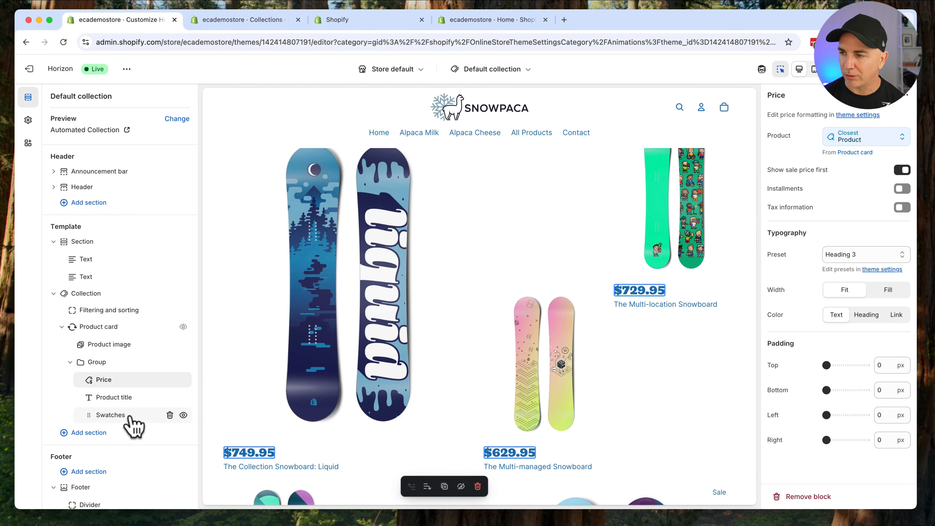
{"action": "left_click", "coordinate": [136, 424]}
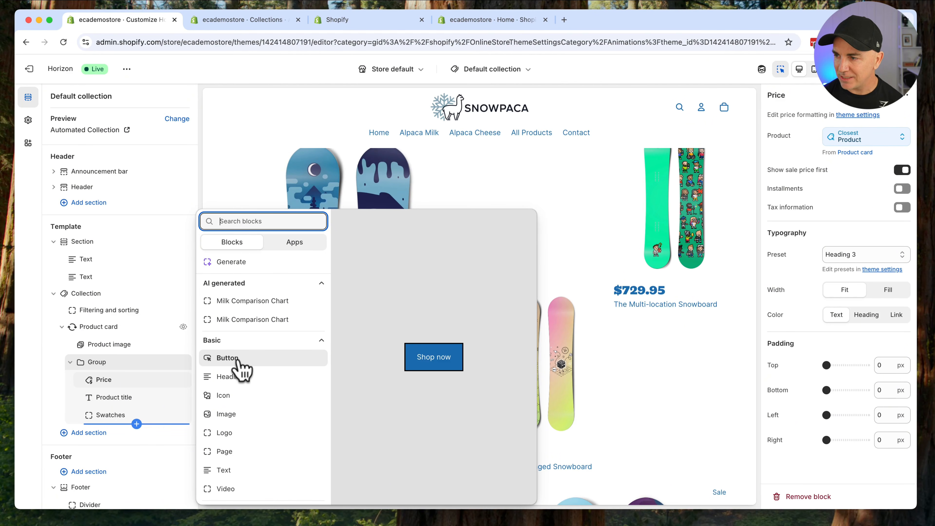
{"action": "left_click", "coordinate": [227, 358]}
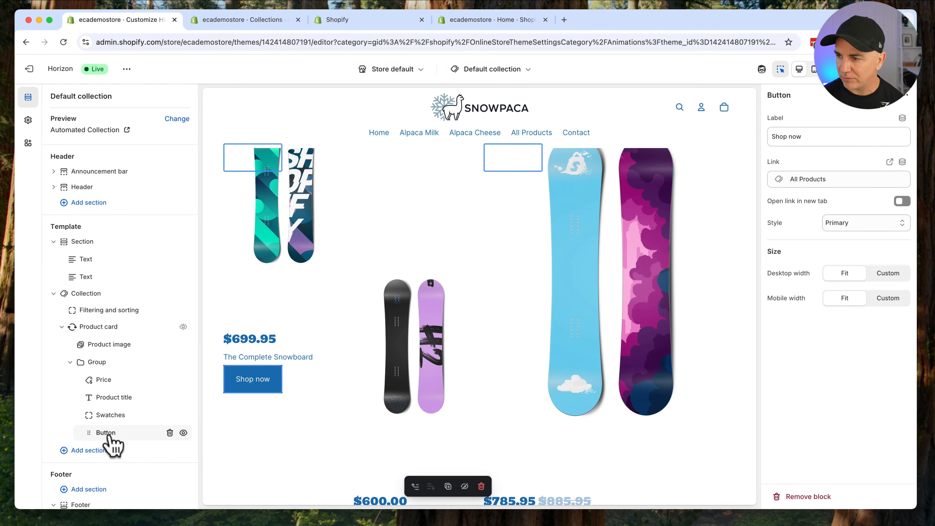
{"action": "left_click", "coordinate": [137, 442]}
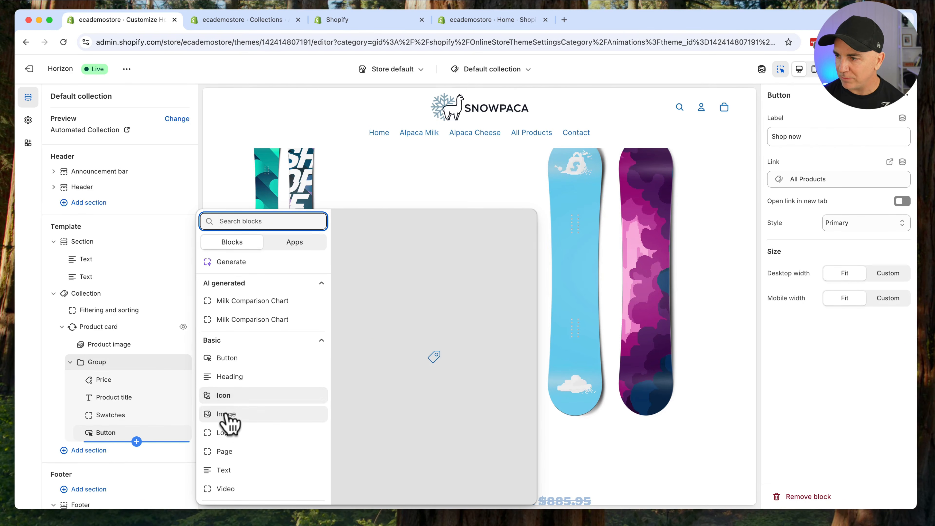
{"action": "left_click", "coordinate": [225, 470]}
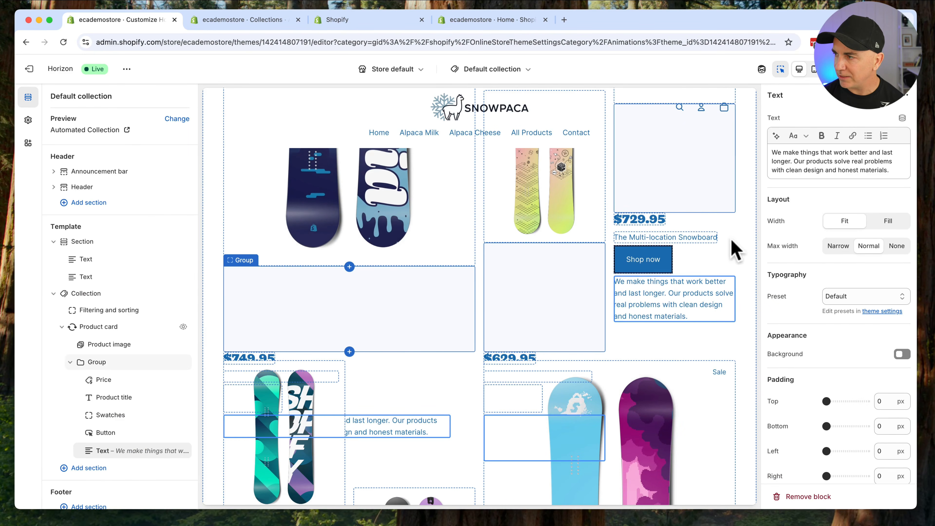
{"action": "scroll", "coordinate": [410, 338], "scroll_direction": "down", "scroll_amount": 8}
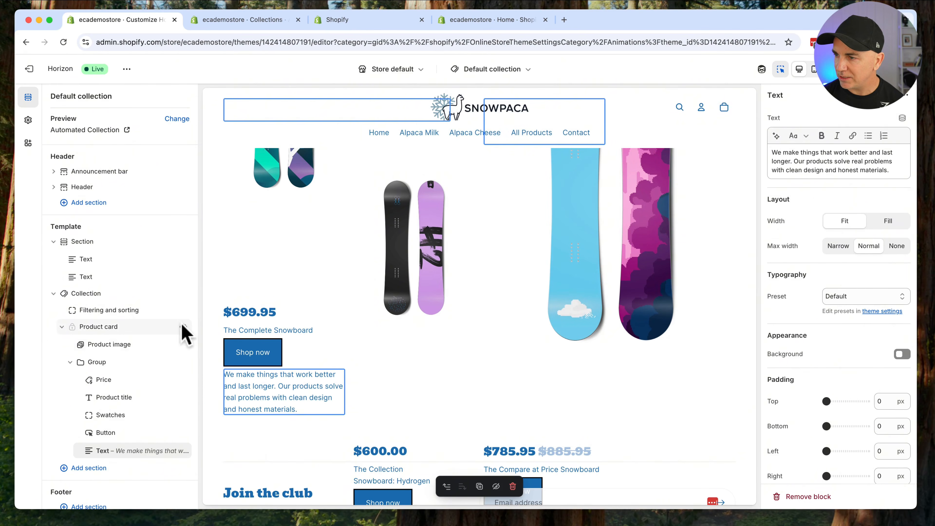
Step: Try the Grid type with the Small card size for the collection
{"action": "left_click", "coordinate": [102, 326]}
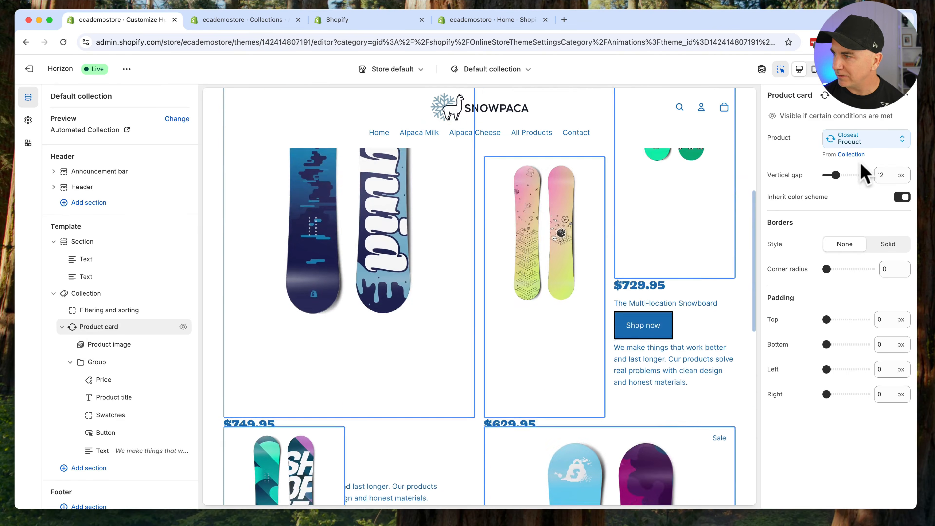
{"action": "left_click", "coordinate": [87, 295]}
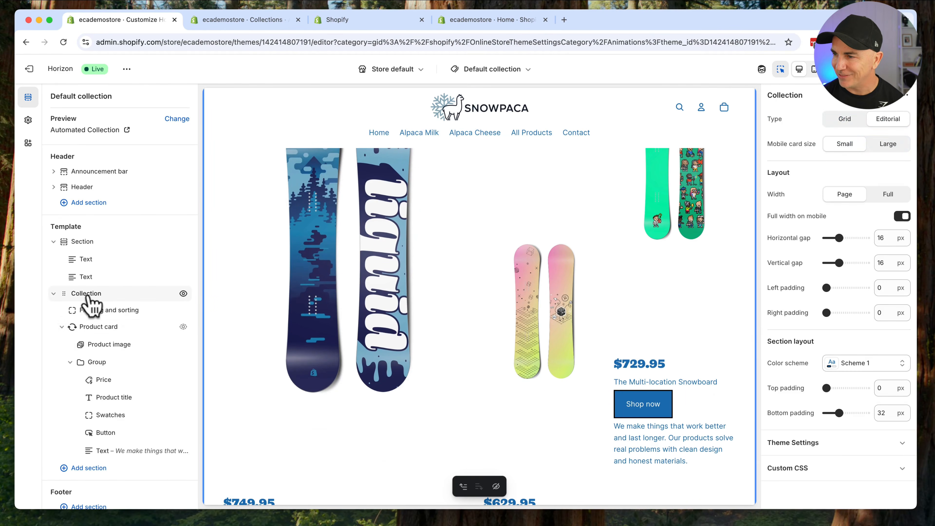
{"action": "left_click", "coordinate": [847, 119]}
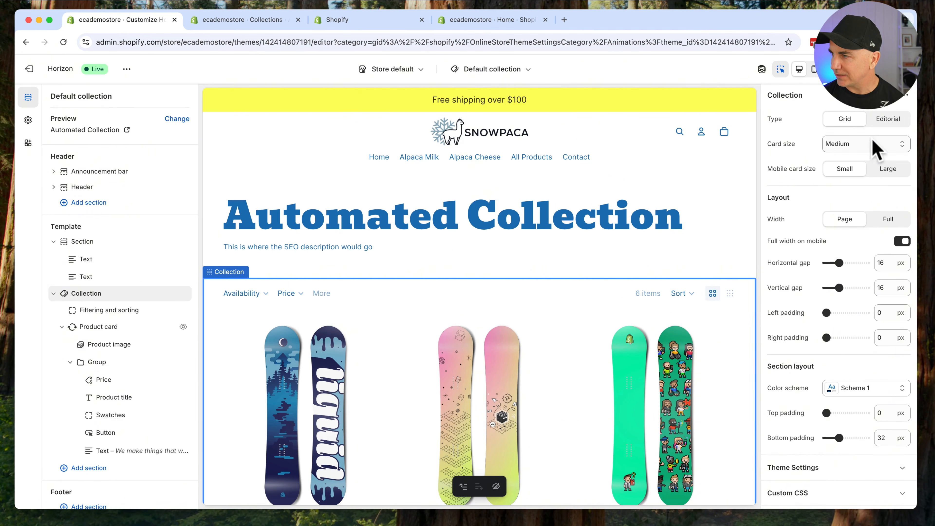
{"action": "left_click", "coordinate": [876, 147]}
{"action": "left_click", "coordinate": [843, 129]}
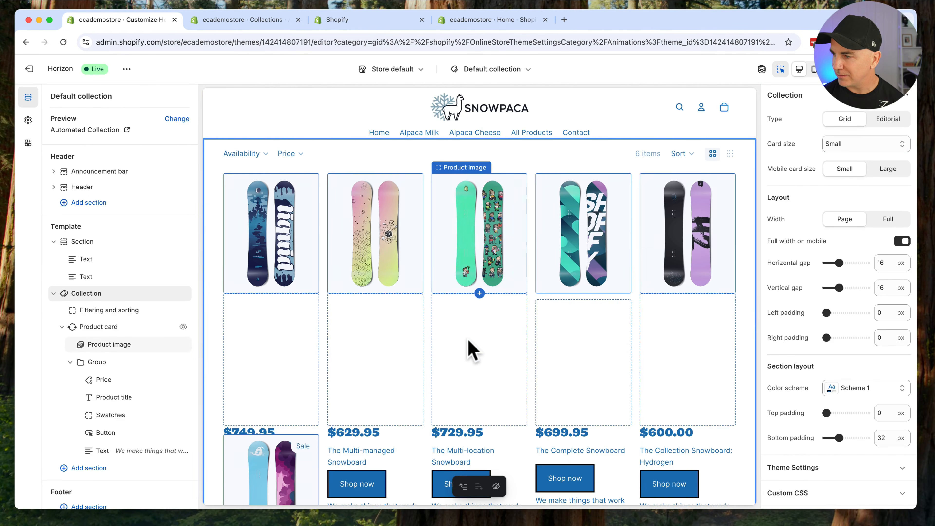
Step: Change the collection's layout type from Editorial to Grid
{"action": "left_click", "coordinate": [472, 350]}
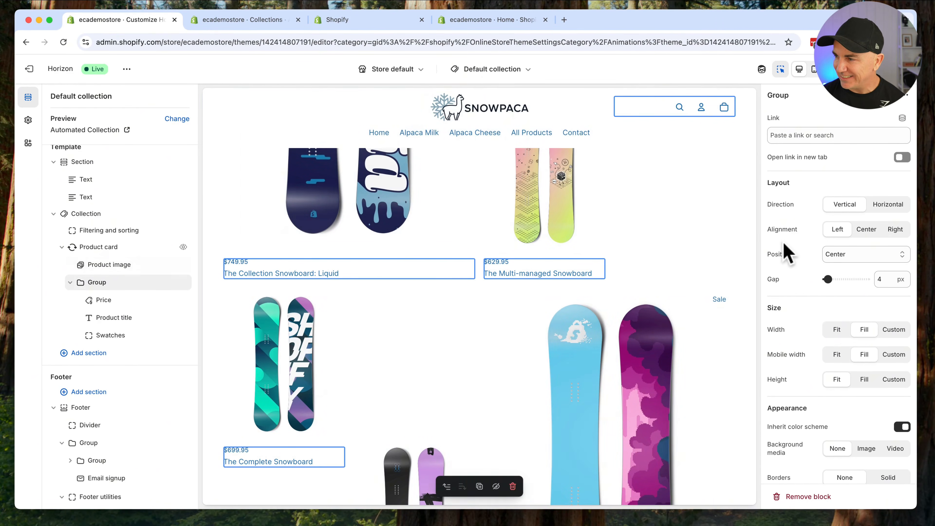
{"action": "left_click", "coordinate": [79, 215]}
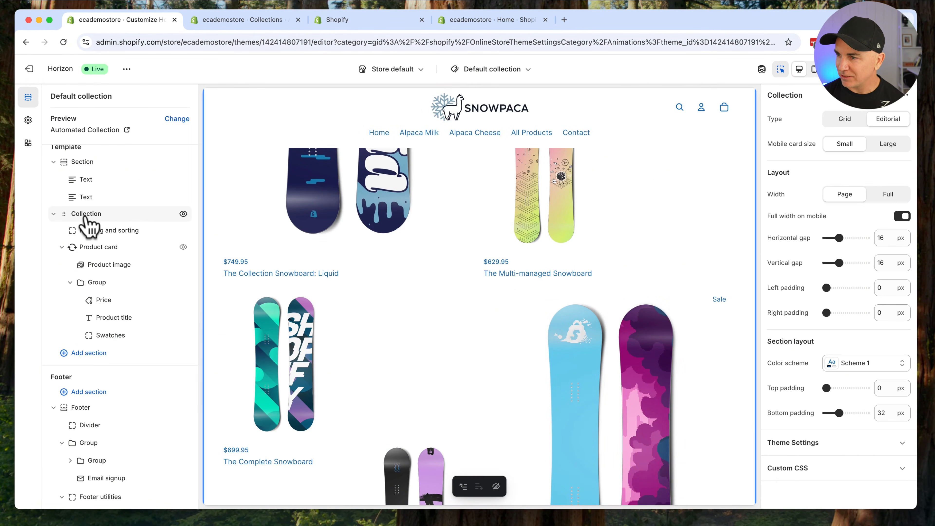
{"action": "left_click", "coordinate": [845, 119]}
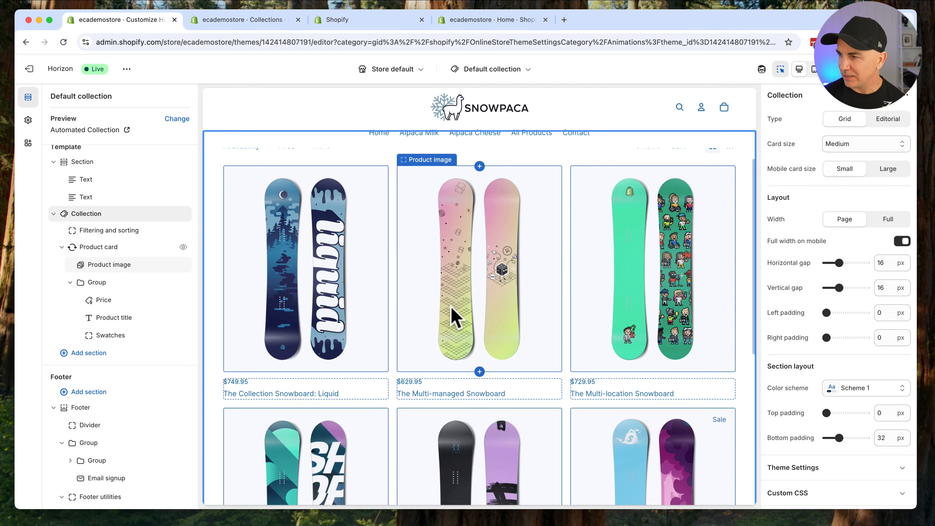
Step: Add an Icon block below Swatches in the product card's group
{"action": "scroll", "coordinate": [452, 317], "scroll_direction": "down", "scroll_amount": 5}
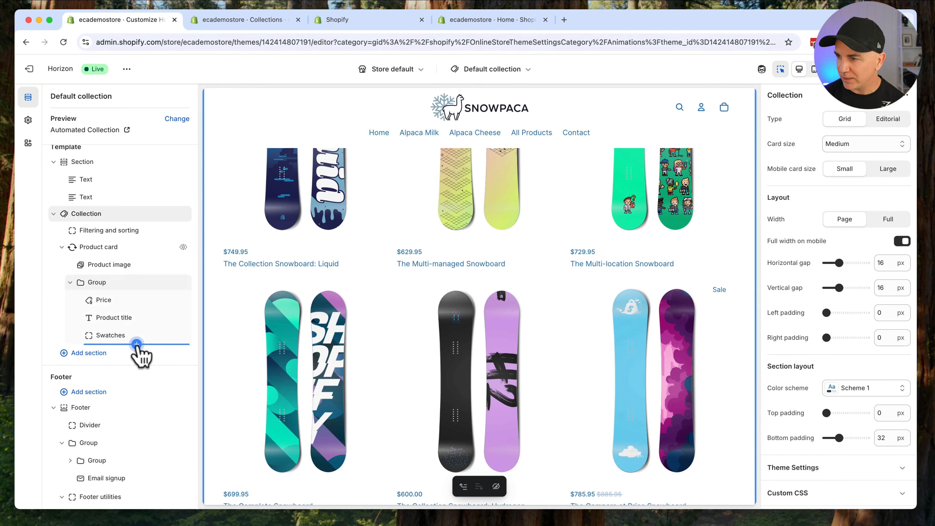
{"action": "left_click", "coordinate": [137, 345]}
{"action": "key", "text": "Escape"}
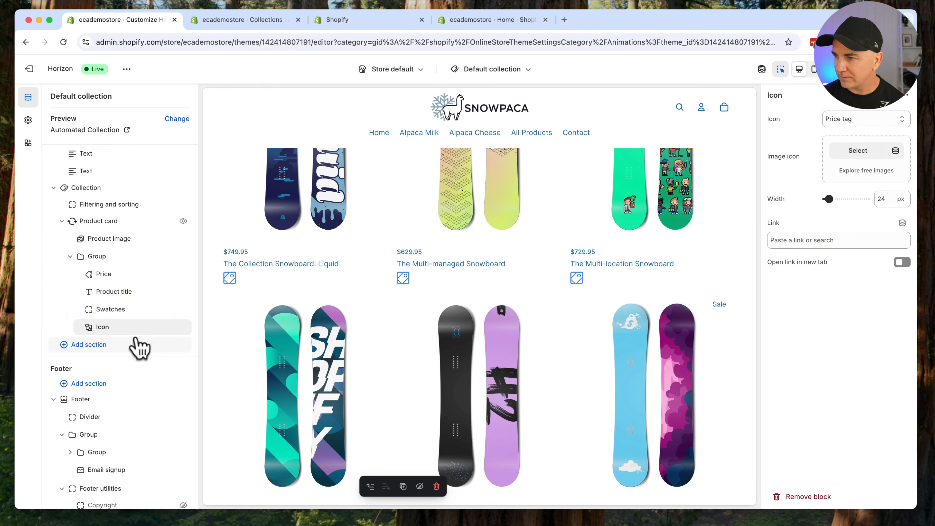
Step: Set the favicon PNG as the image of the Icon block in the product card's group
{"action": "left_click", "coordinate": [857, 152]}
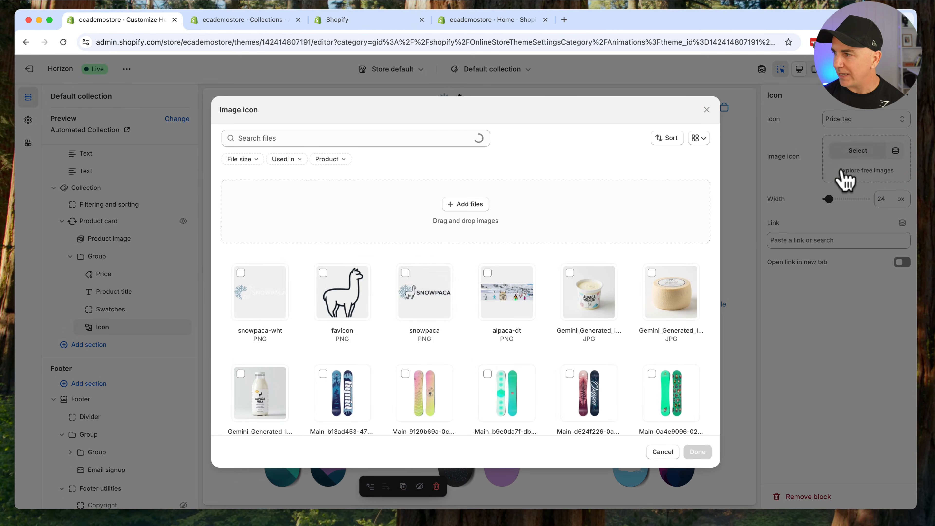
{"action": "left_click", "coordinate": [323, 274]}
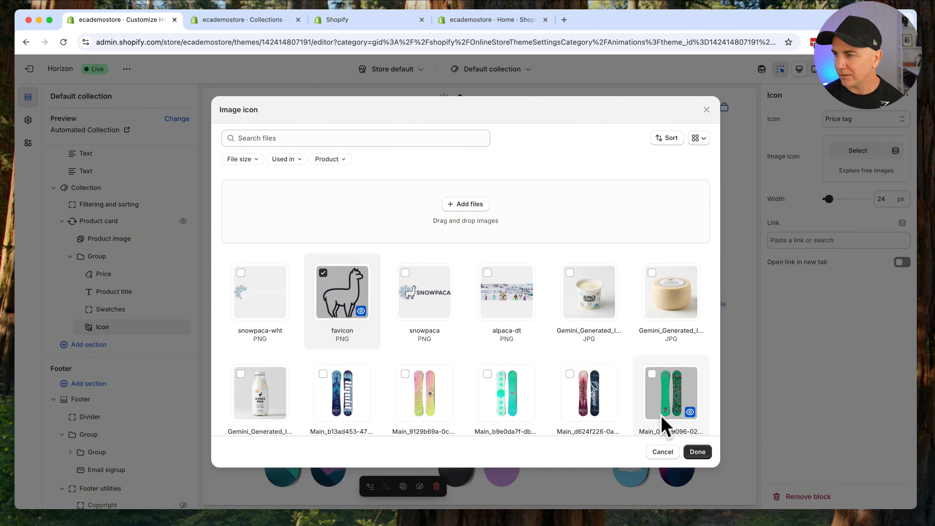
{"action": "left_click", "coordinate": [696, 452]}
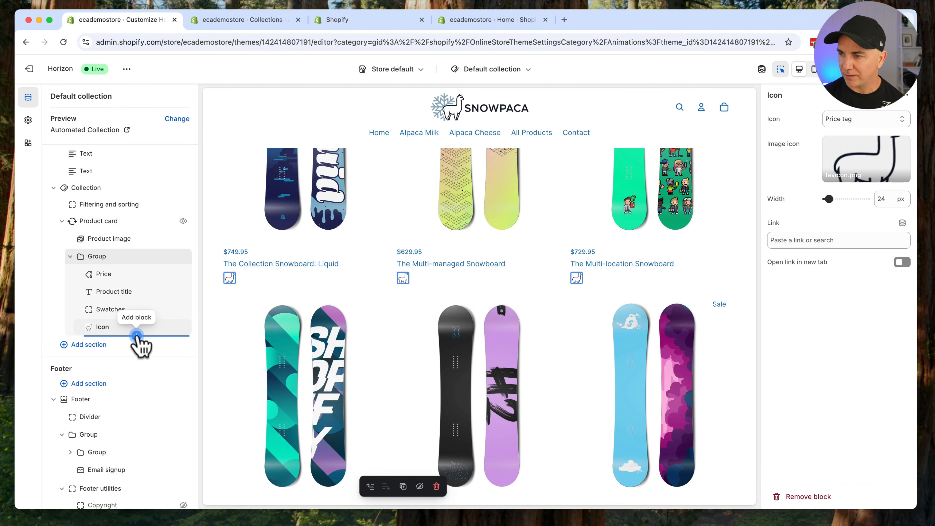
Step: Generate an AI block below Icon in the product card's group with the prompt "create a small text box that we can add an icon to"
{"action": "left_click", "coordinate": [137, 336]}
{"action": "scroll", "coordinate": [271, 397], "scroll_direction": "down", "scroll_amount": 3}
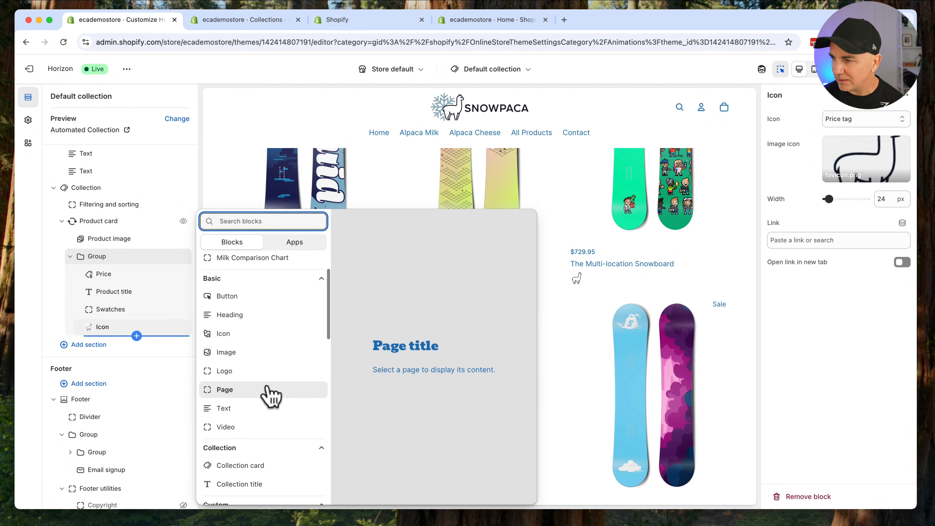
{"action": "scroll", "coordinate": [251, 409], "scroll_direction": "down", "scroll_amount": 5}
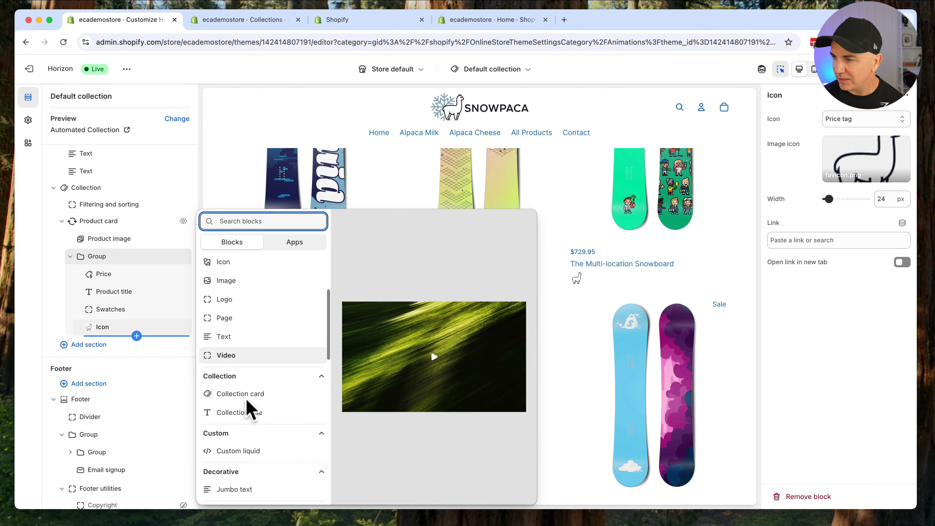
{"action": "scroll", "coordinate": [251, 409], "scroll_direction": "down", "scroll_amount": 1}
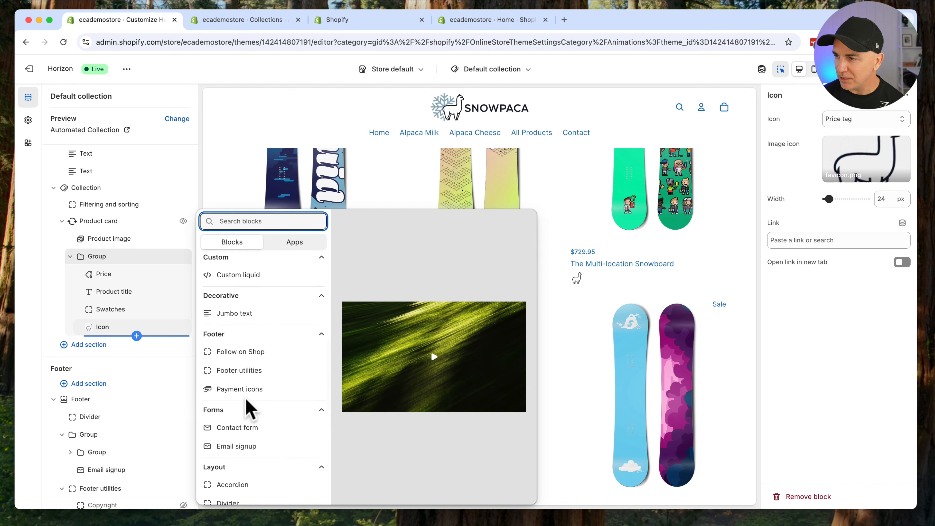
{"action": "scroll", "coordinate": [247, 401], "scroll_direction": "down", "scroll_amount": 4}
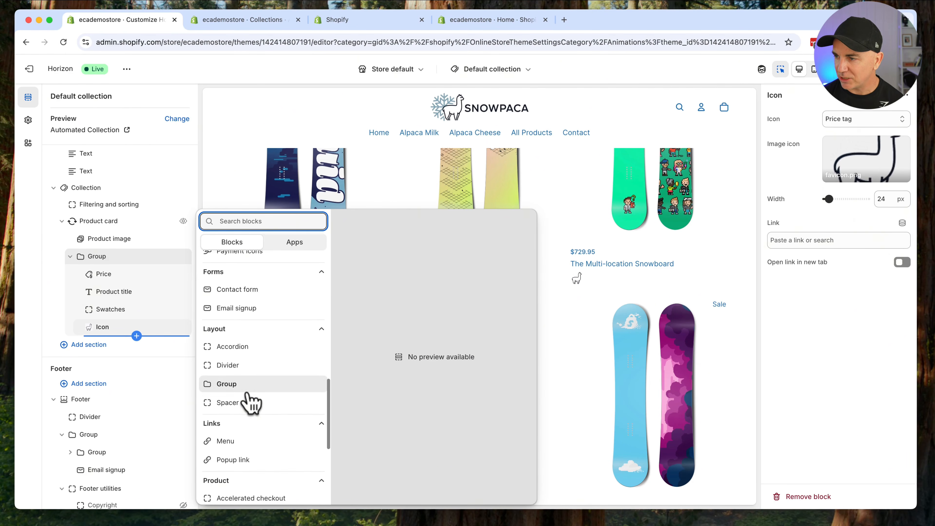
{"action": "scroll", "coordinate": [251, 398], "scroll_direction": "down", "scroll_amount": 2}
{"action": "scroll", "coordinate": [247, 368], "scroll_direction": "up", "scroll_amount": 15}
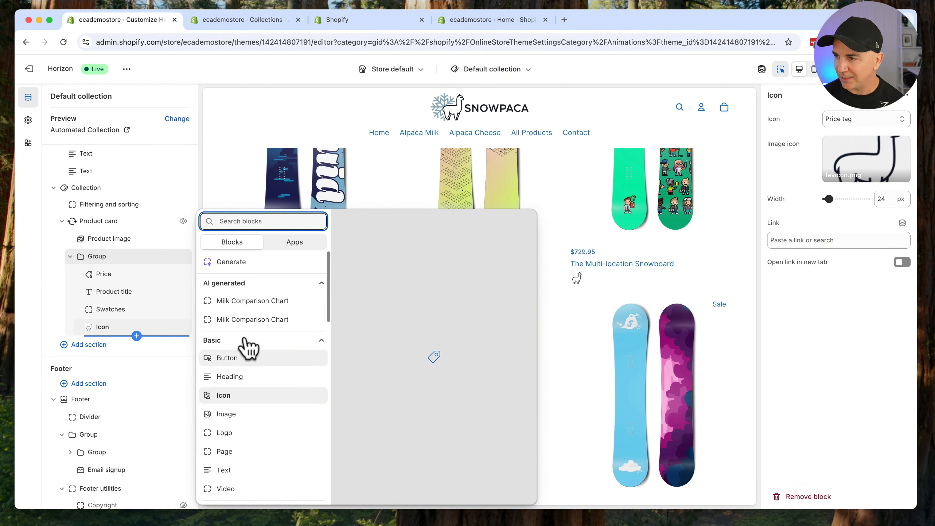
{"action": "left_click", "coordinate": [239, 263]}
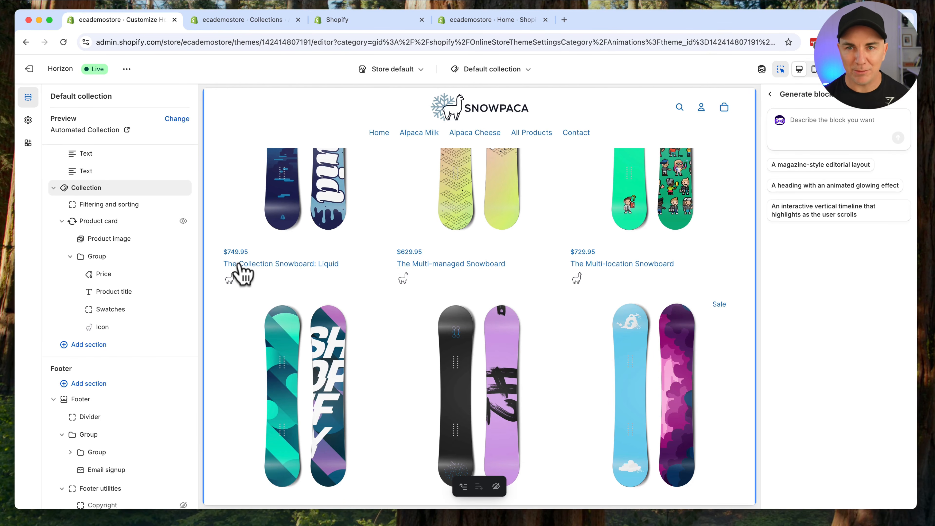
{"action": "left_click", "coordinate": [854, 122]}
{"action": "type", "text": "create a small text b"}
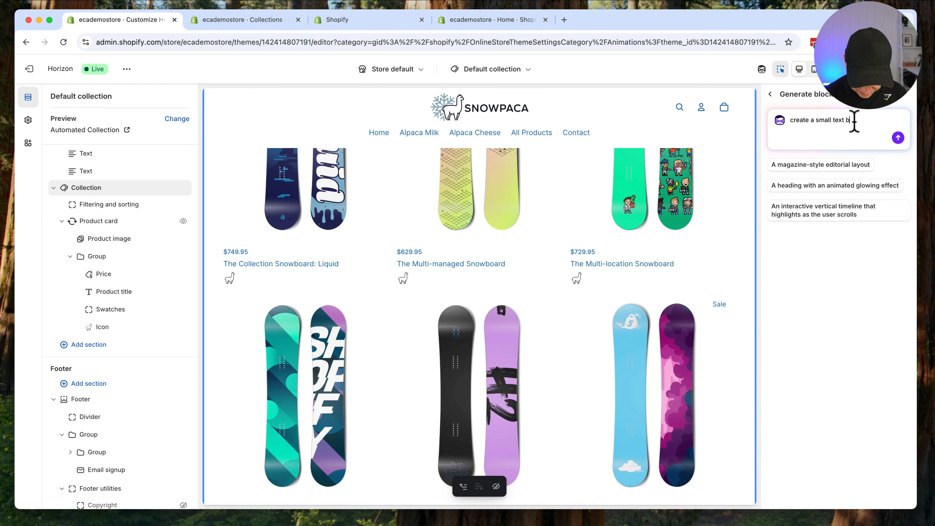
{"action": "type", "text": "ox that we can add an icon to"}
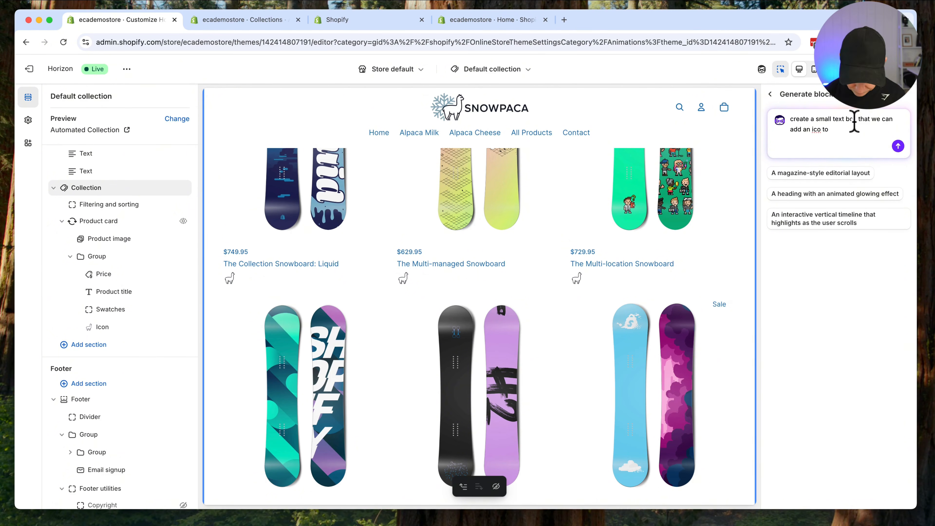
{"action": "left_click", "coordinate": [898, 146]}
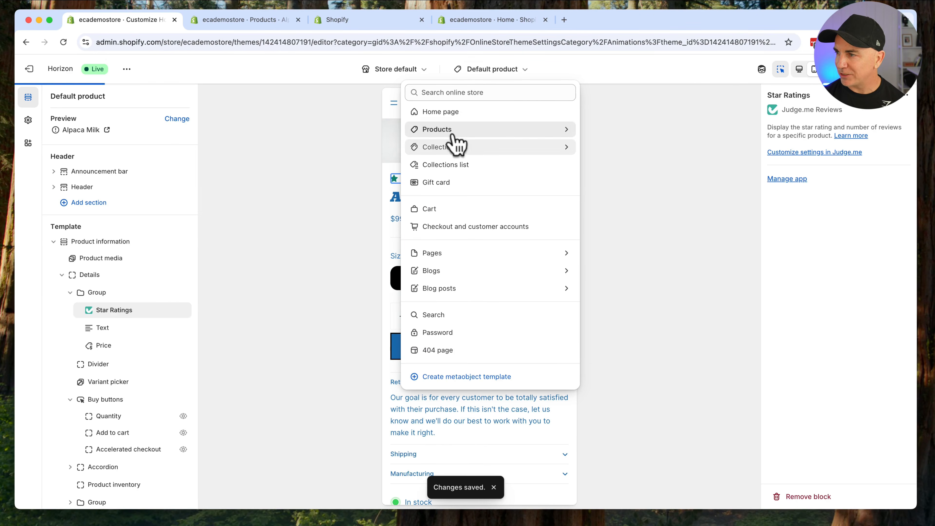
Step: Switch to the Home page template and select the Milk Comparison Chart block
{"action": "left_click", "coordinate": [439, 111]}
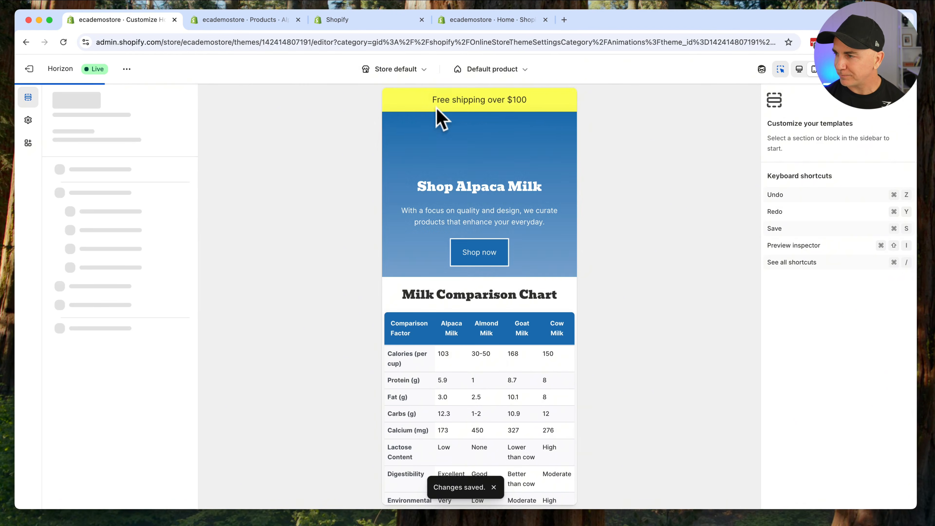
{"action": "left_click", "coordinate": [502, 297]}
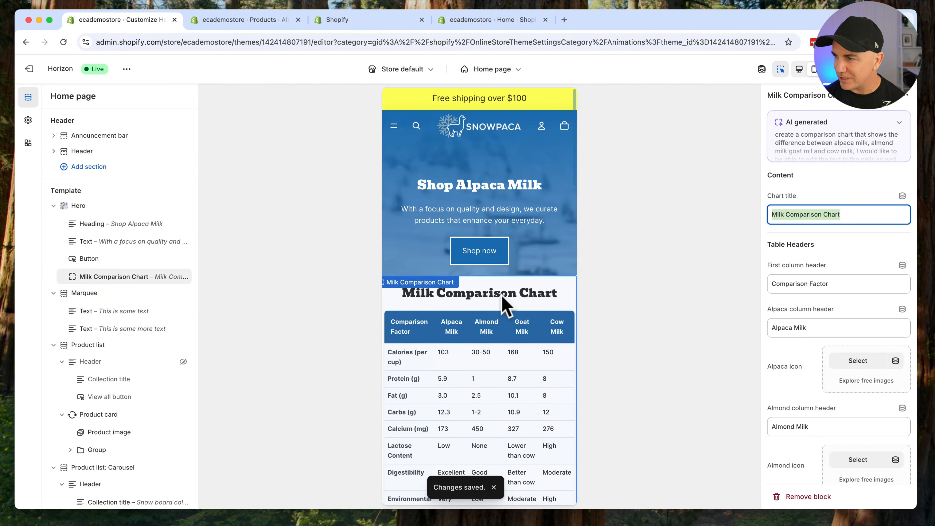
{"action": "scroll", "coordinate": [505, 305], "scroll_direction": "down", "scroll_amount": 3}
{"action": "left_click", "coordinate": [444, 273]}
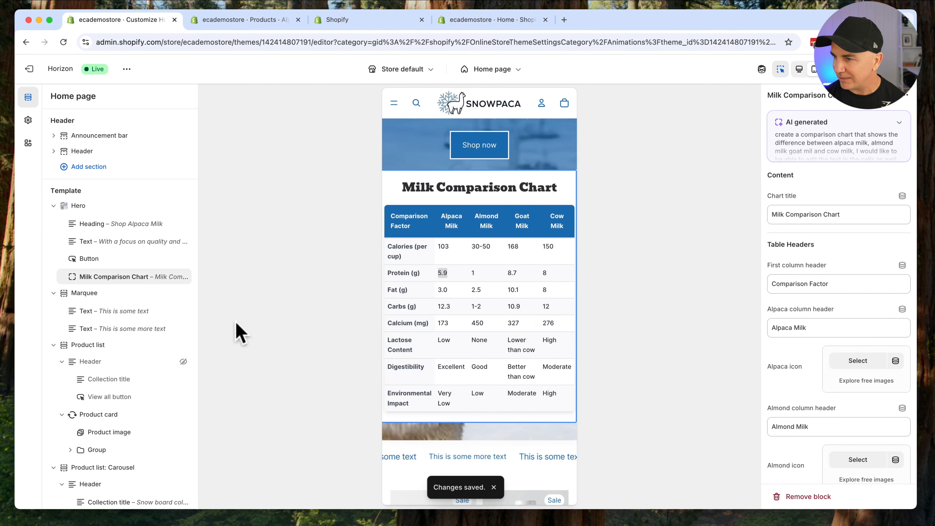
Step: Set the favicon PNG as the Alpaca icon in the Milk Comparison Chart's table headers
{"action": "scroll", "coordinate": [836, 313], "scroll_direction": "down", "scroll_amount": 10}
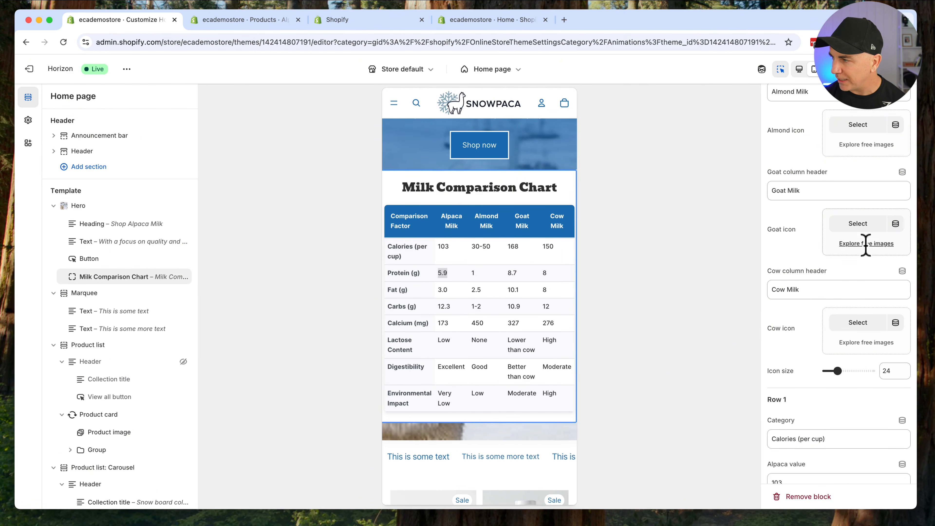
{"action": "scroll", "coordinate": [866, 245], "scroll_direction": "up", "scroll_amount": 10}
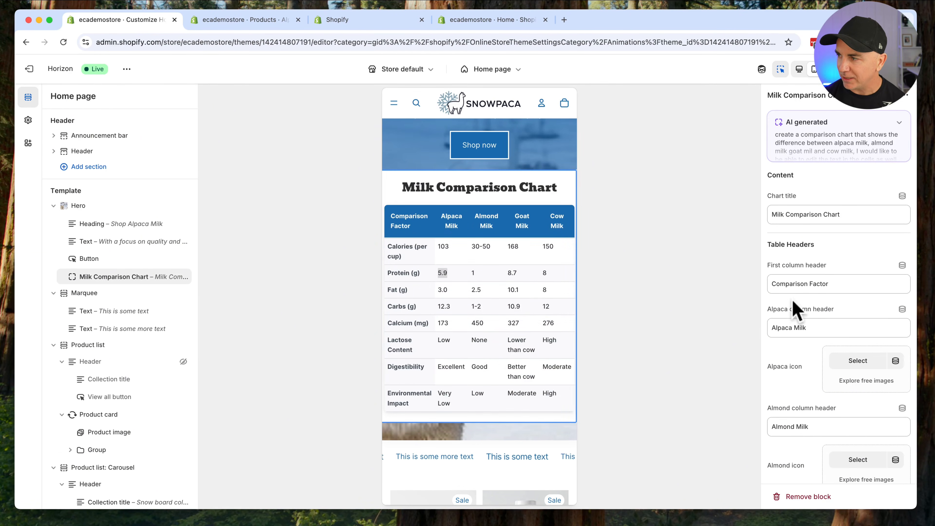
{"action": "scroll", "coordinate": [812, 322], "scroll_direction": "down", "scroll_amount": 2}
{"action": "left_click", "coordinate": [860, 310]}
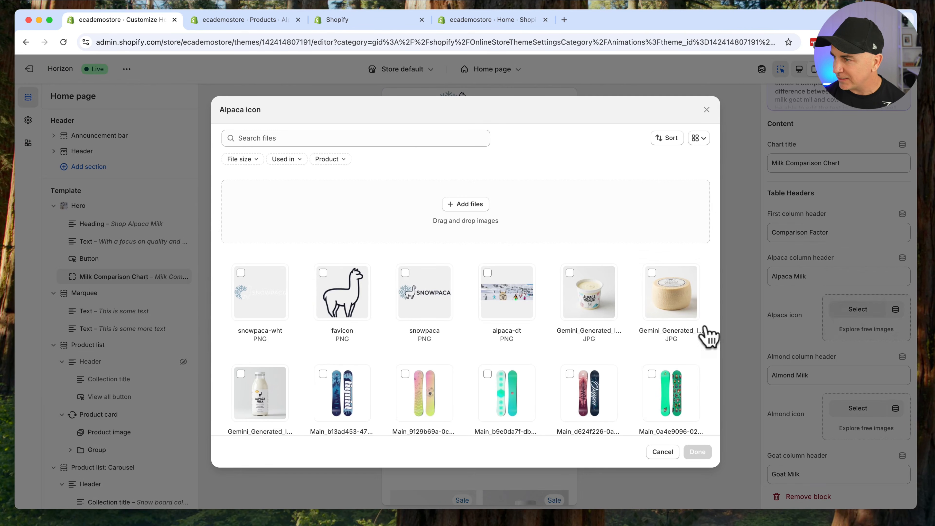
{"action": "left_click", "coordinate": [700, 452]}
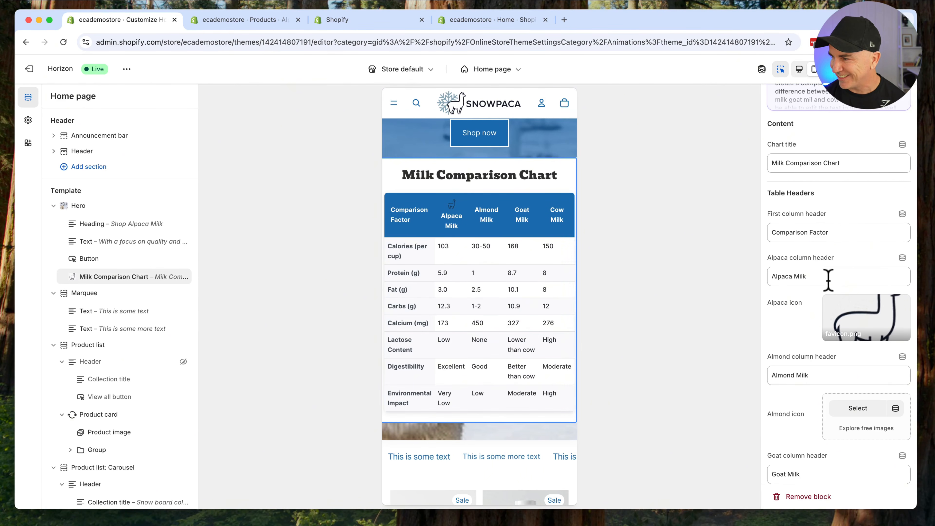
Step: Set the Alpaca value of the Milk Comparison Chart's Calories (per cup) row to 999% and save the changes
{"action": "scroll", "coordinate": [812, 359], "scroll_direction": "down", "scroll_amount": 10}
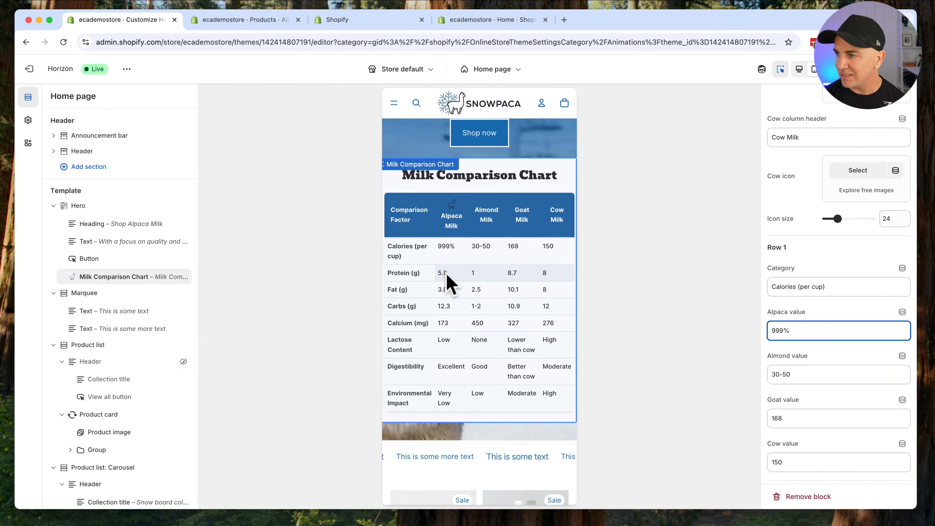
{"action": "scroll", "coordinate": [805, 313], "scroll_direction": "up", "scroll_amount": 10}
{"action": "scroll", "coordinate": [806, 313], "scroll_direction": "down", "scroll_amount": 10}
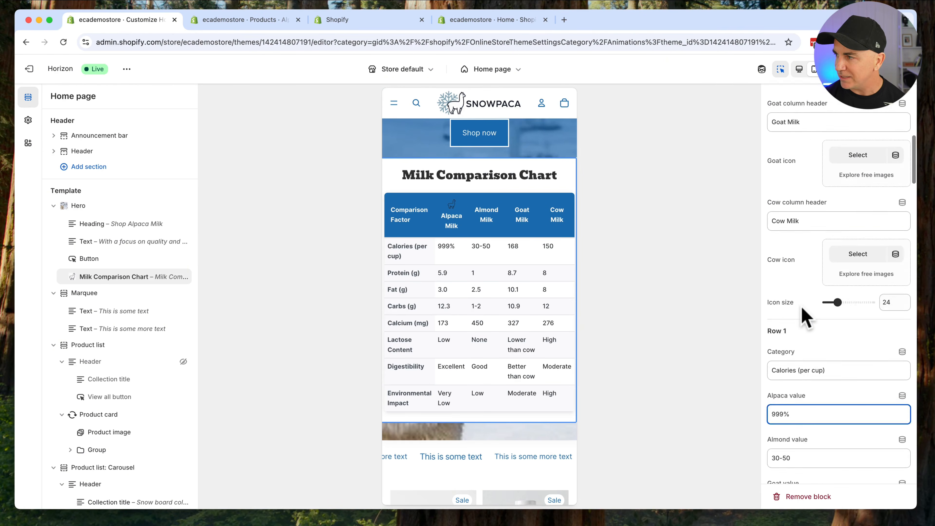
{"action": "scroll", "coordinate": [804, 315], "scroll_direction": "up", "scroll_amount": 10}
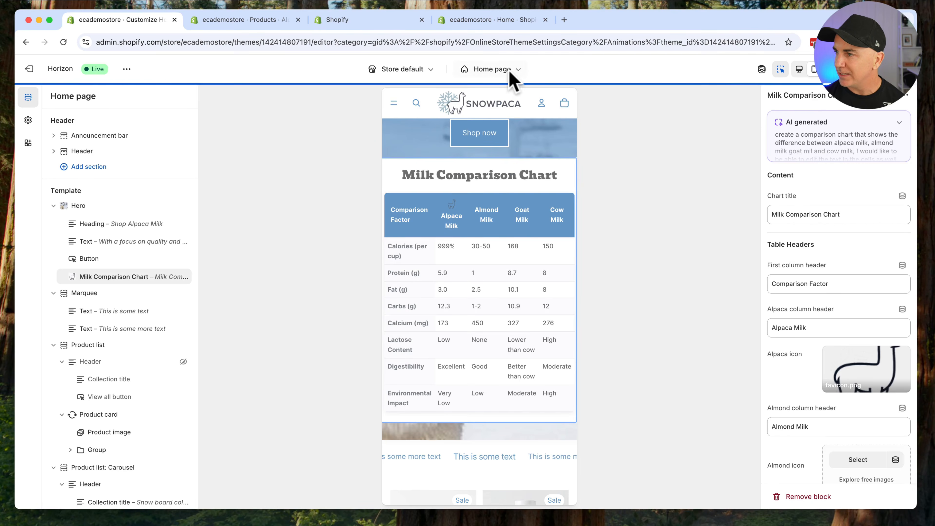
Step: Open the Default product template and look through its product page preview
{"action": "left_click", "coordinate": [492, 69]}
{"action": "left_click", "coordinate": [455, 129]}
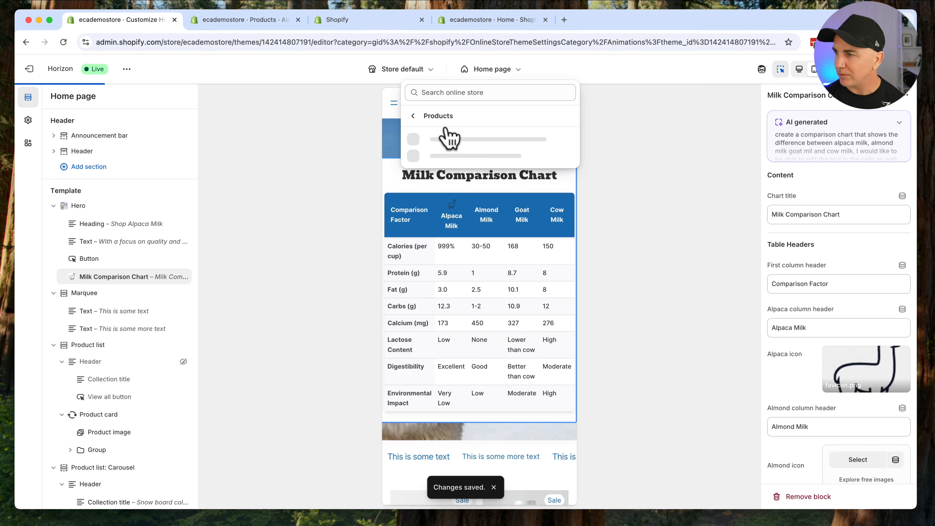
{"action": "left_click", "coordinate": [484, 150]}
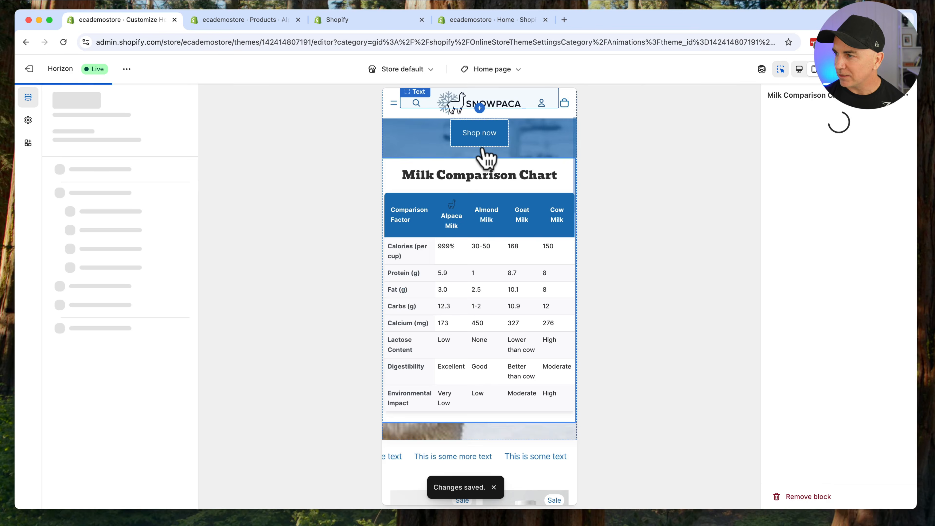
{"action": "scroll", "coordinate": [495, 166], "scroll_direction": "down", "scroll_amount": 10}
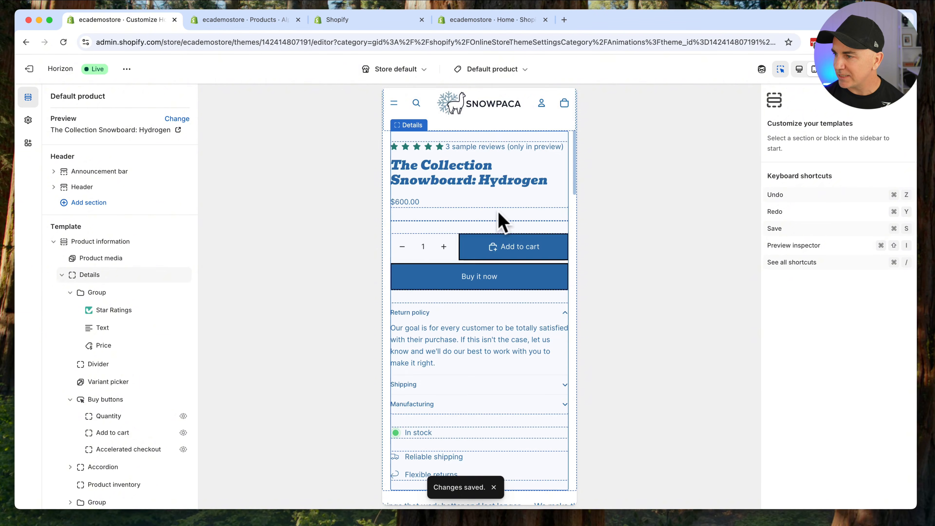
Step: Switch the editor to the Default collection template
{"action": "left_click", "coordinate": [509, 71]}
{"action": "left_click", "coordinate": [457, 149]}
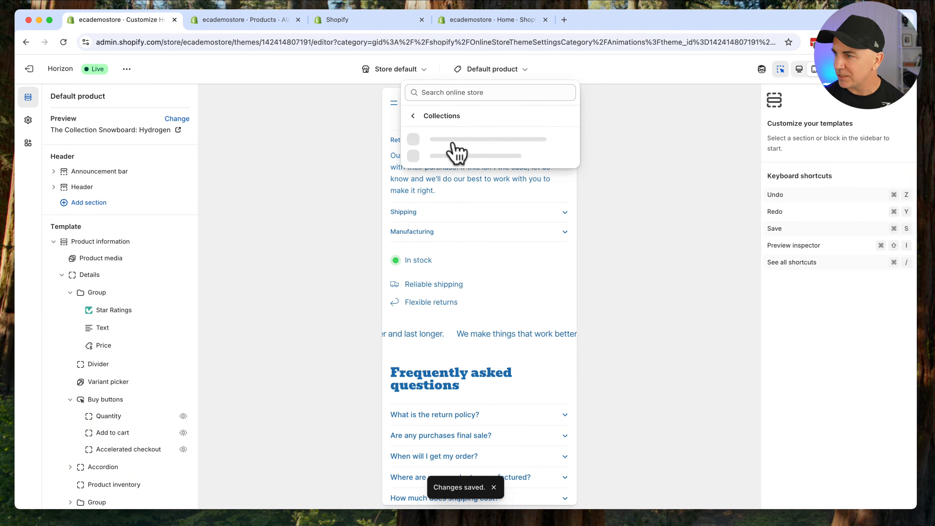
{"action": "left_click", "coordinate": [473, 149]}
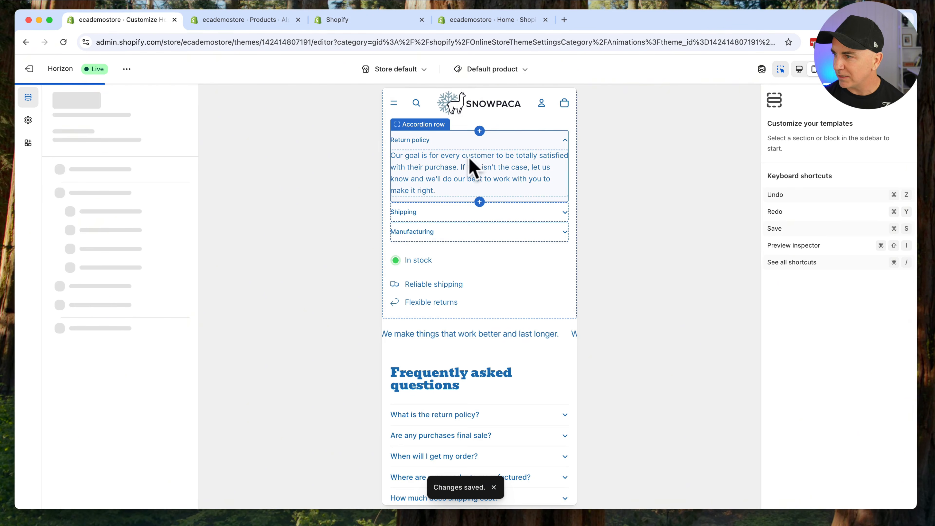
Step: Replace the text content of the product card's Text Box with Icon block with "Buy 2 for $200"
{"action": "scroll", "coordinate": [449, 198], "scroll_direction": "down", "scroll_amount": 5}
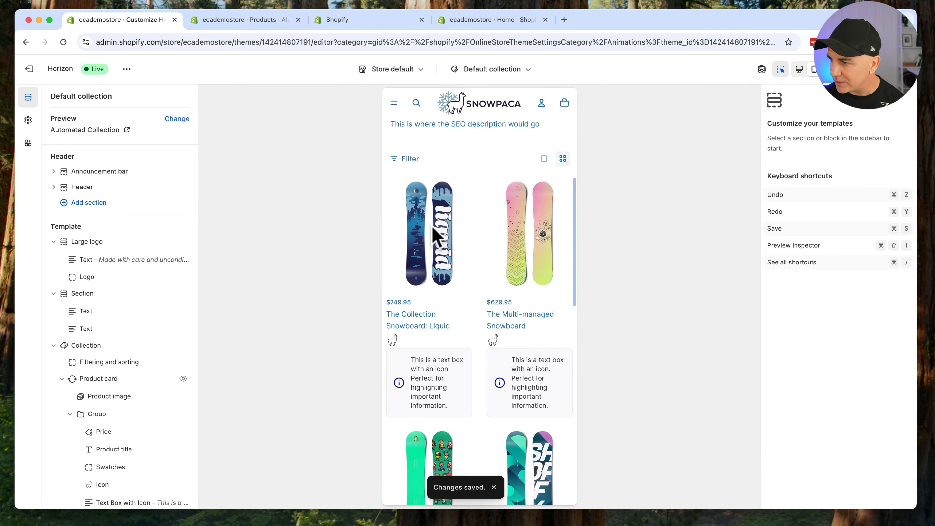
{"action": "scroll", "coordinate": [433, 236], "scroll_direction": "down", "scroll_amount": 3}
{"action": "left_click", "coordinate": [405, 307]}
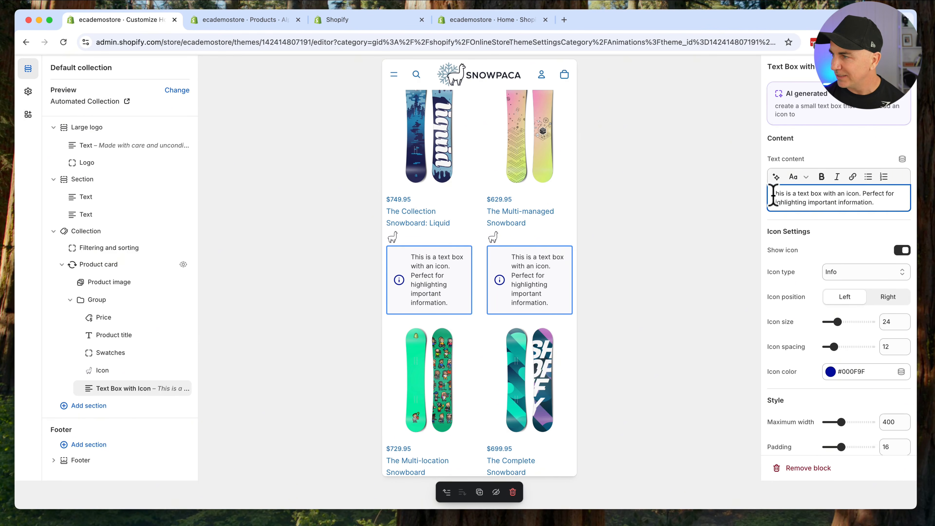
{"action": "left_click_drag", "start_coordinate": [878, 198], "coordinate": [900, 203]}
{"action": "type", "text": "Bu"}
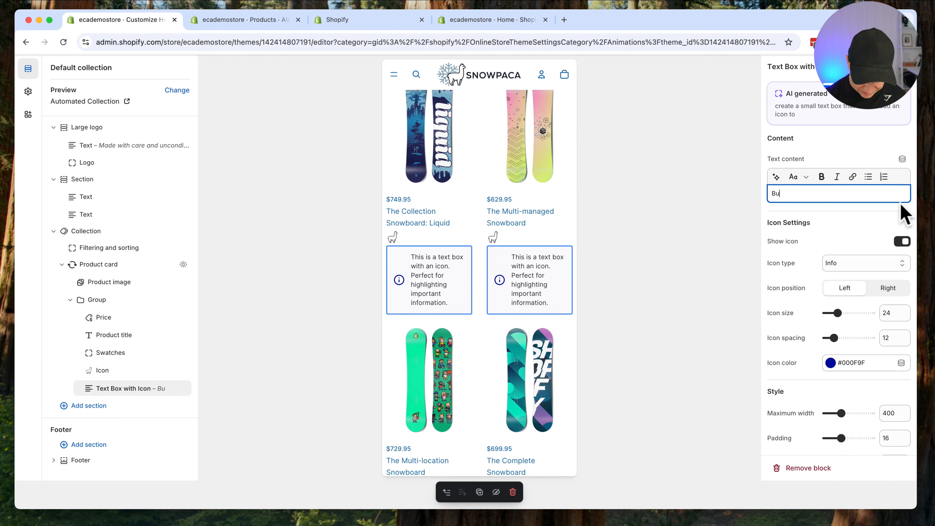
{"action": "type", "text": "y 2 for $200"}
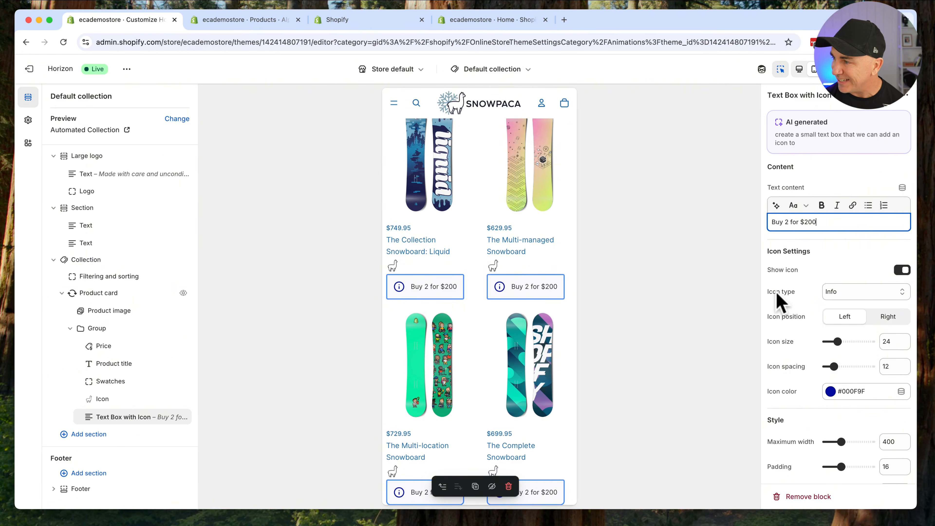
Step: Set the Text Box with Icon block's icon type to Gift and its icon color to yellow #FAFD5A
{"action": "left_click", "coordinate": [862, 293]}
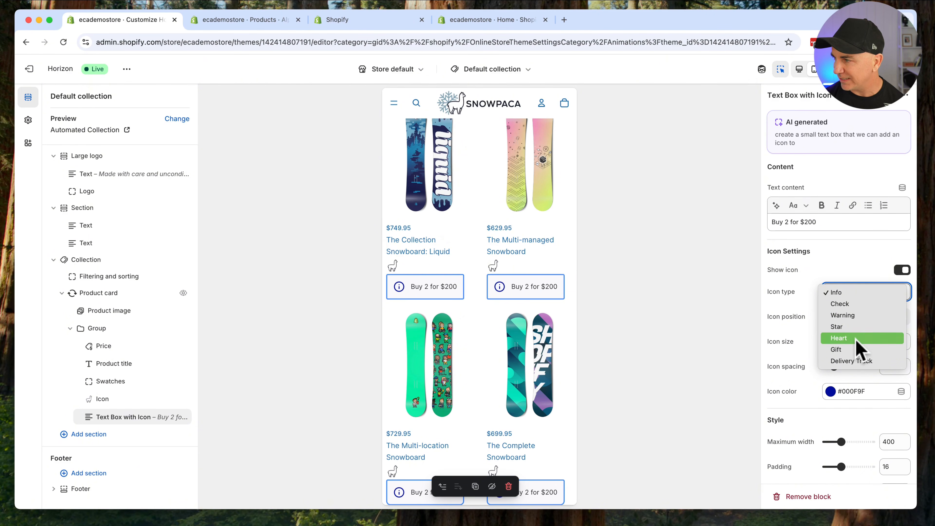
{"action": "left_click", "coordinate": [854, 350]}
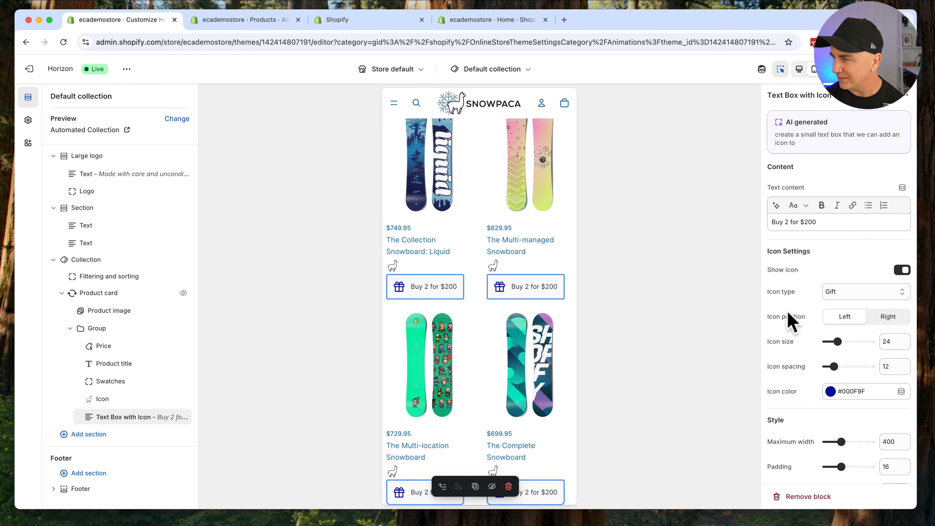
{"action": "left_click", "coordinate": [831, 392]}
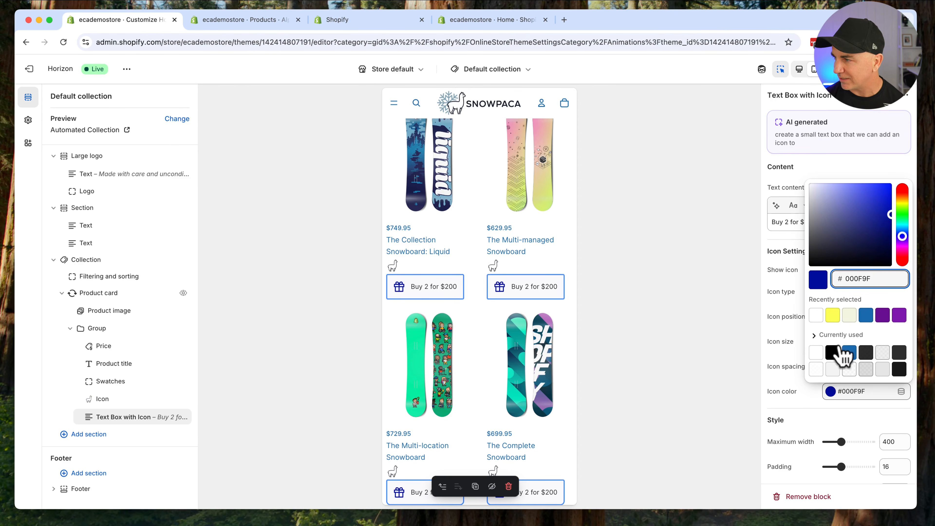
{"action": "left_click", "coordinate": [833, 315]}
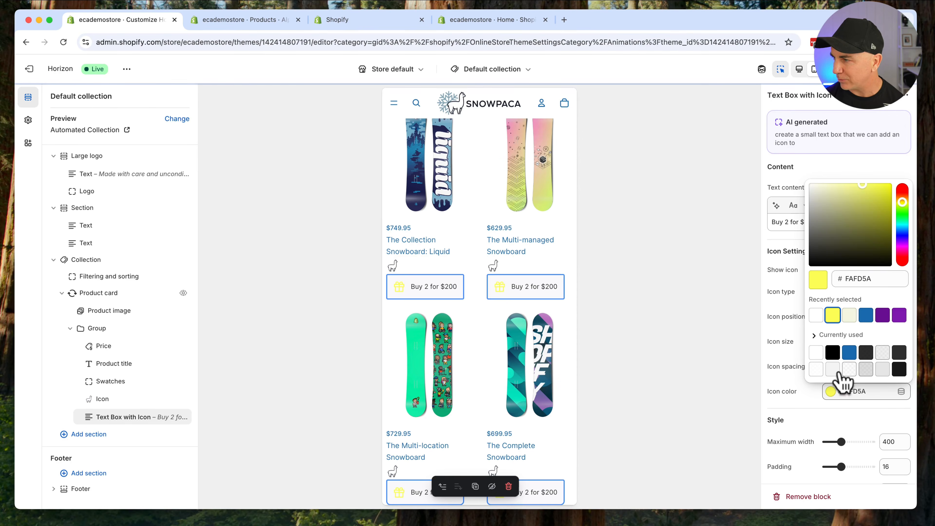
Step: Set the Text Box with Icon block's icon color to blue #1B6EAF and its icon type to Gift
{"action": "left_click", "coordinate": [833, 353]}
{"action": "left_click", "coordinate": [849, 353]}
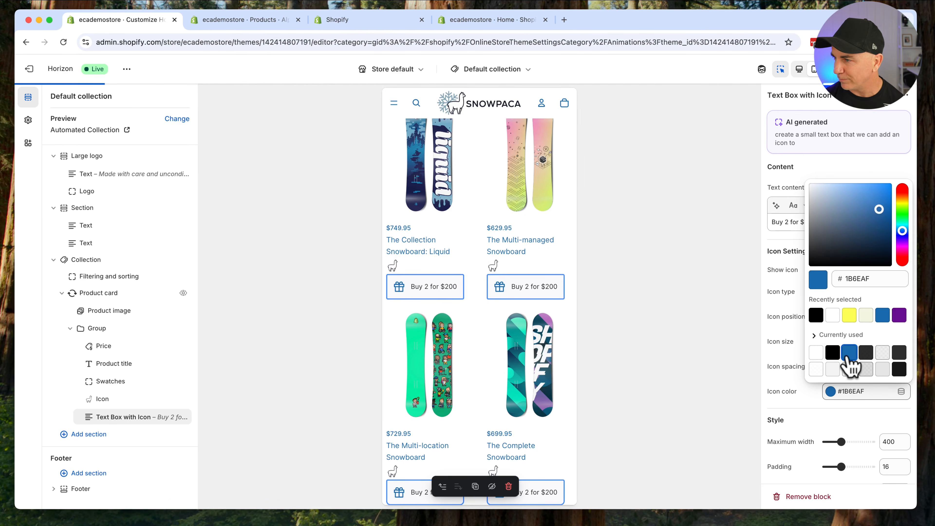
{"action": "left_click", "coordinate": [674, 317]}
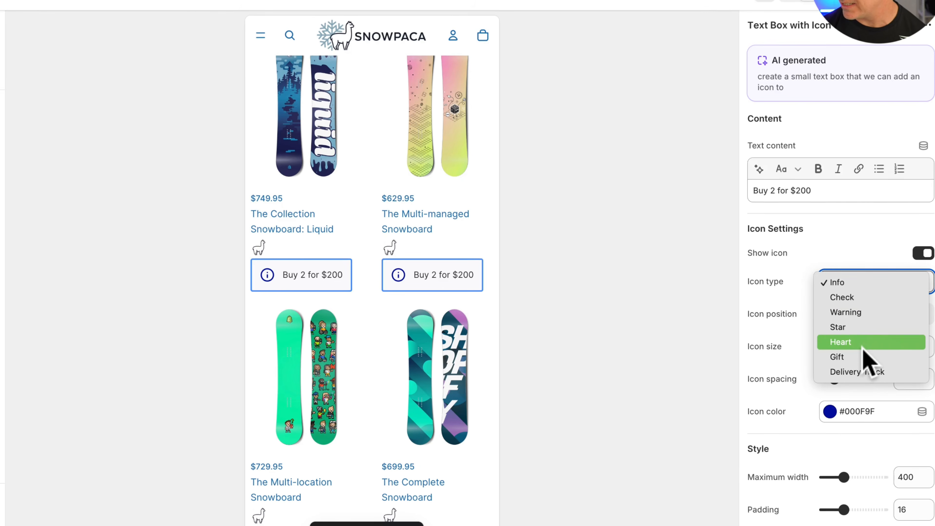
{"action": "left_click", "coordinate": [844, 357]}
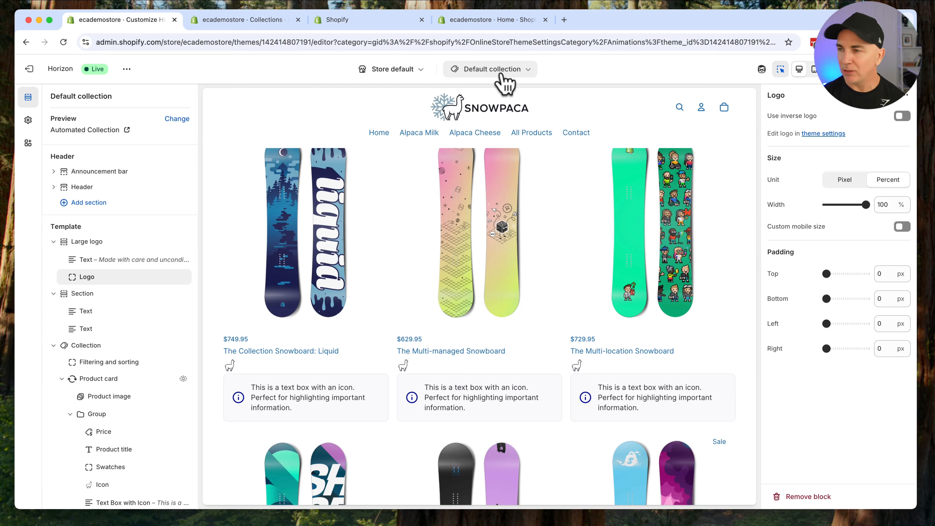
Step: Switch the editor to the Default product template
{"action": "left_click", "coordinate": [503, 72]}
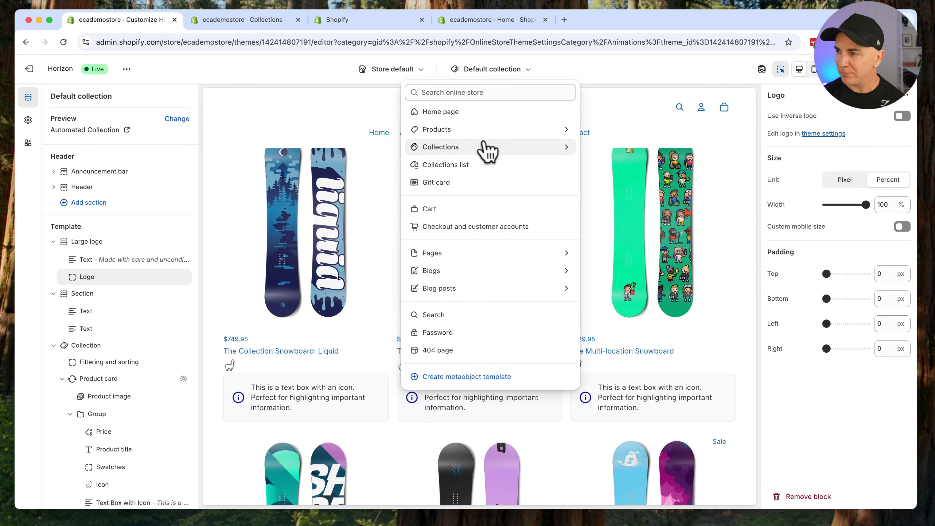
{"action": "left_click", "coordinate": [448, 130]}
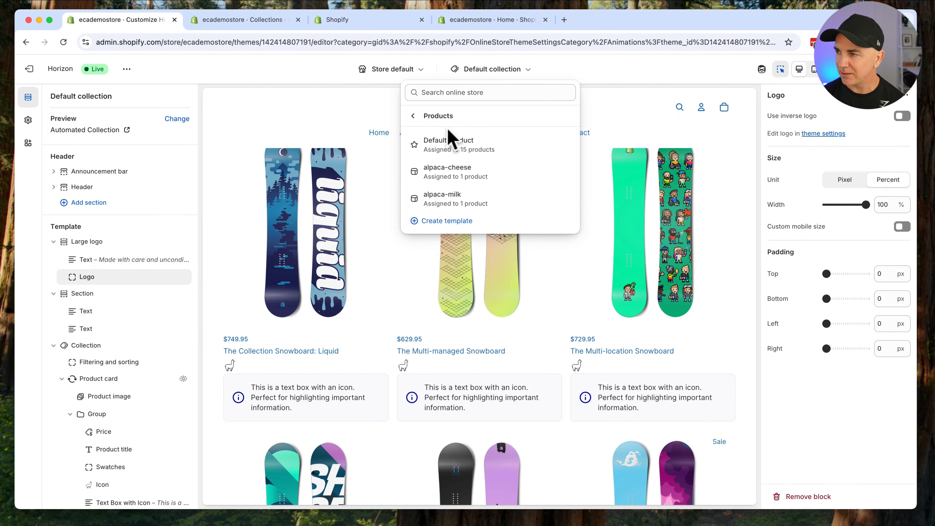
{"action": "left_click", "coordinate": [454, 146]}
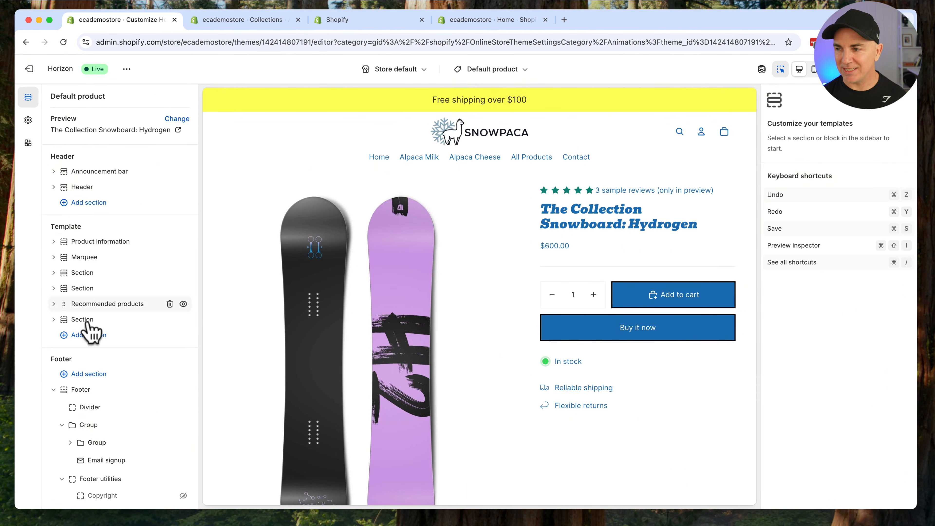
Step: Collapse the Footer section, expand Product information, and look through the Product media block's settings and preview
{"action": "scroll", "coordinate": [96, 293], "scroll_direction": "down", "scroll_amount": 2}
{"action": "scroll", "coordinate": [97, 293], "scroll_direction": "down", "scroll_amount": 3}
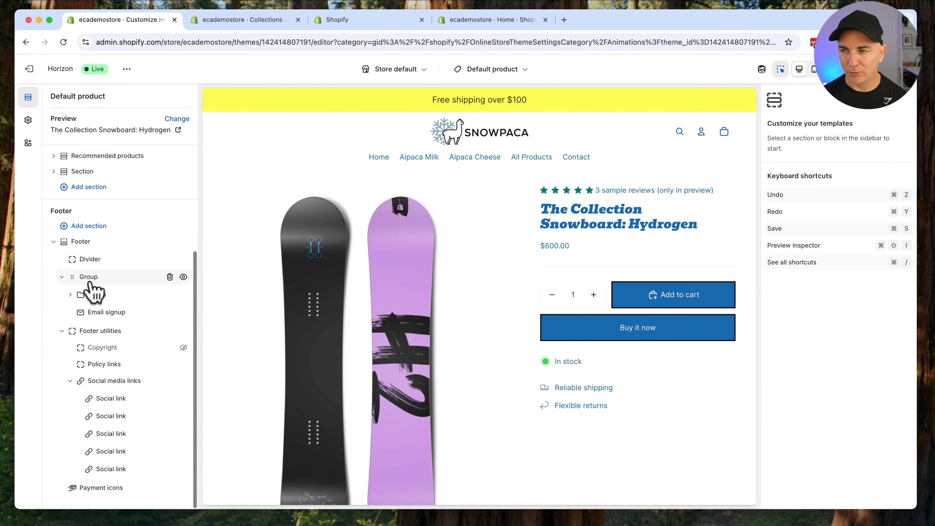
{"action": "left_click", "coordinate": [54, 243]}
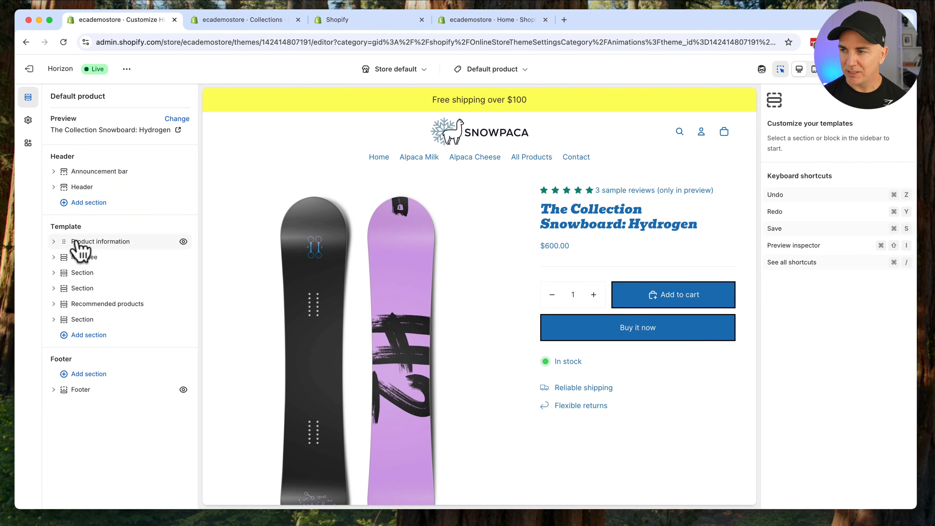
{"action": "left_click", "coordinate": [54, 242]}
{"action": "left_click", "coordinate": [77, 242]}
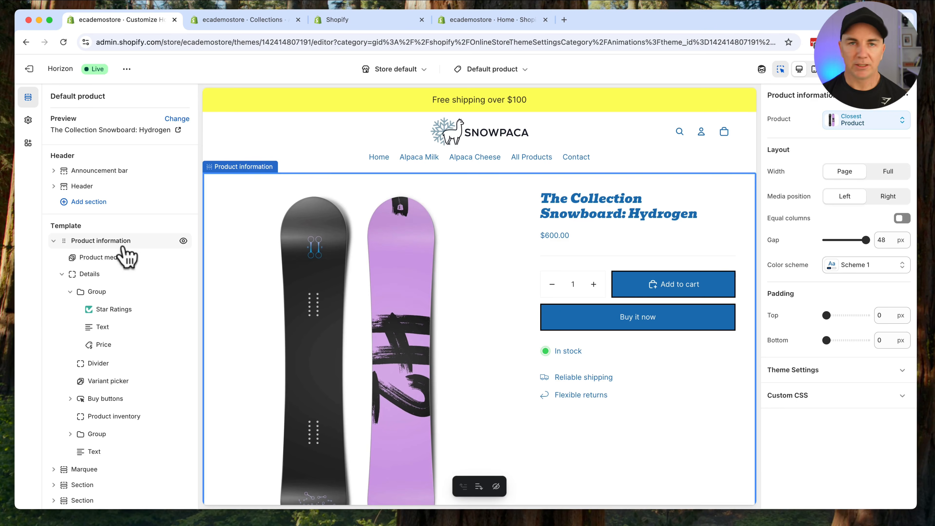
{"action": "left_click", "coordinate": [100, 258]}
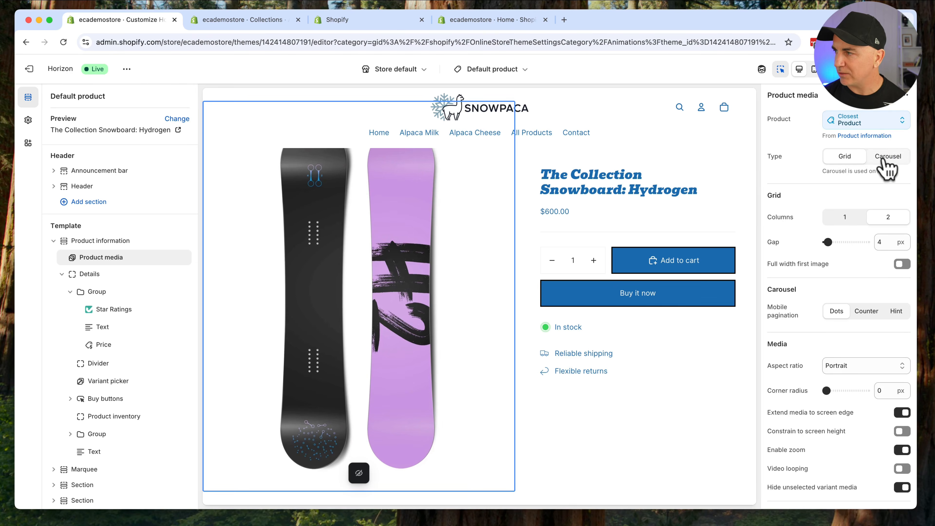
{"action": "scroll", "coordinate": [443, 297], "scroll_direction": "down", "scroll_amount": 5}
{"action": "scroll", "coordinate": [442, 297], "scroll_direction": "up", "scroll_amount": 8}
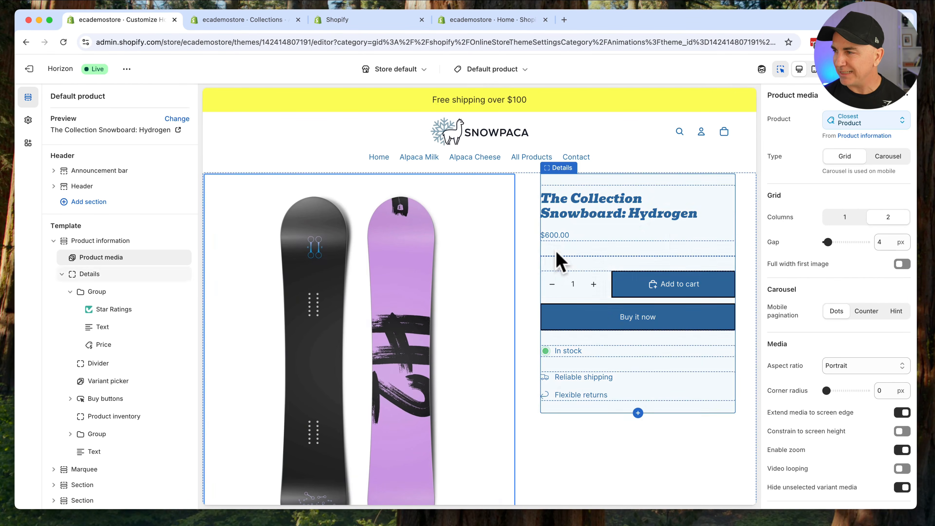
Step: Preview the Default product template with Alpaca Milk and with Alpaca Yoghurt, and select the yoghurt's Product media block
{"action": "left_click", "coordinate": [173, 119]}
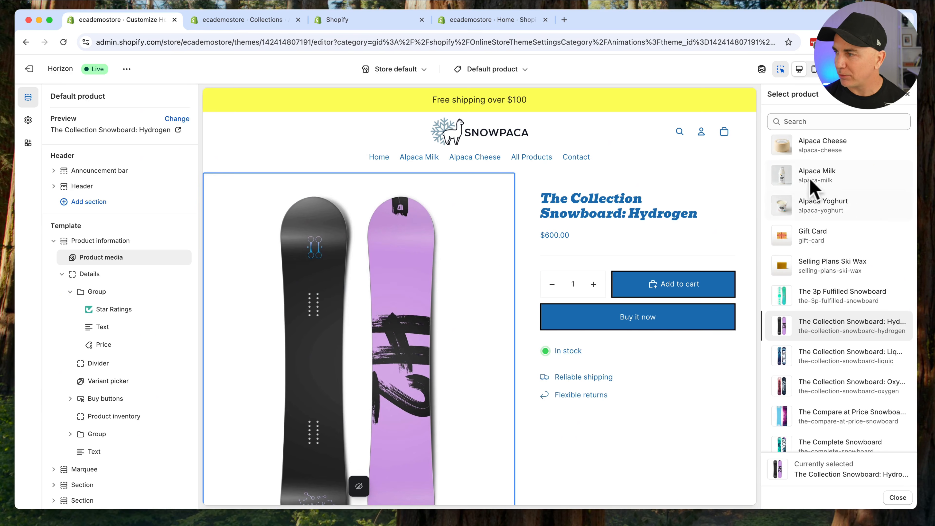
{"action": "left_click", "coordinate": [788, 173]}
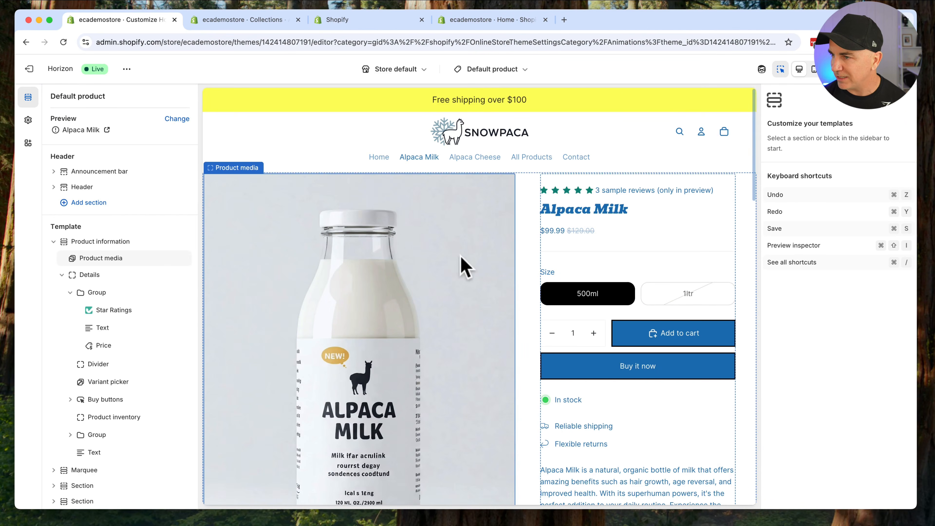
{"action": "left_click", "coordinate": [178, 118]}
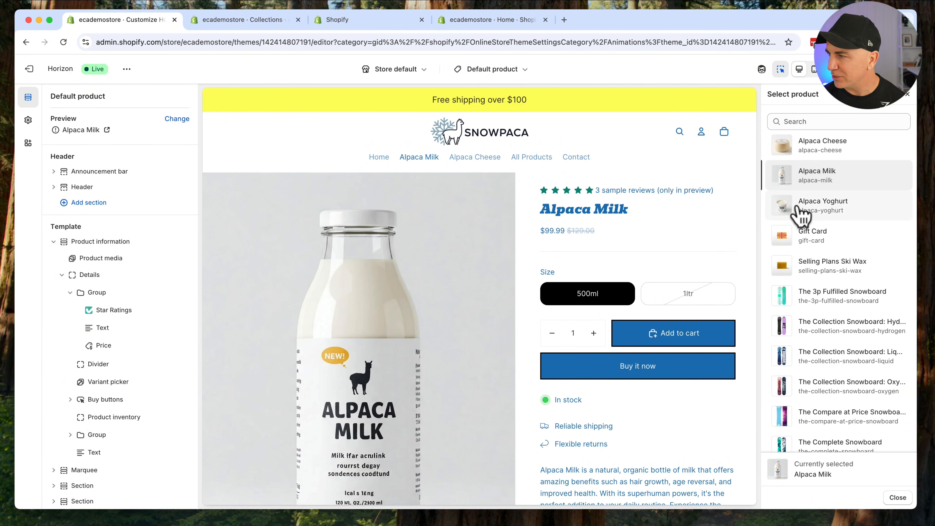
{"action": "left_click", "coordinate": [799, 208]}
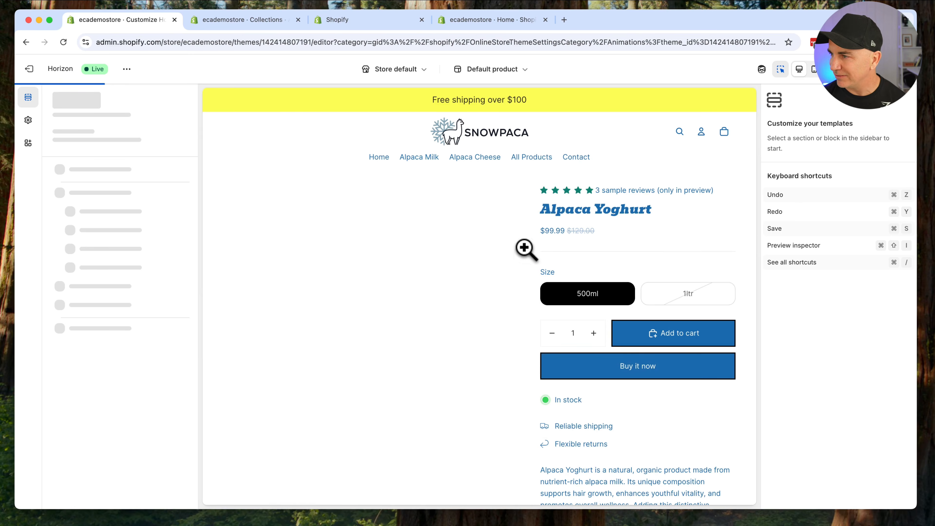
{"action": "scroll", "coordinate": [523, 251], "scroll_direction": "down", "scroll_amount": 8}
{"action": "scroll", "coordinate": [528, 251], "scroll_direction": "up", "scroll_amount": 8}
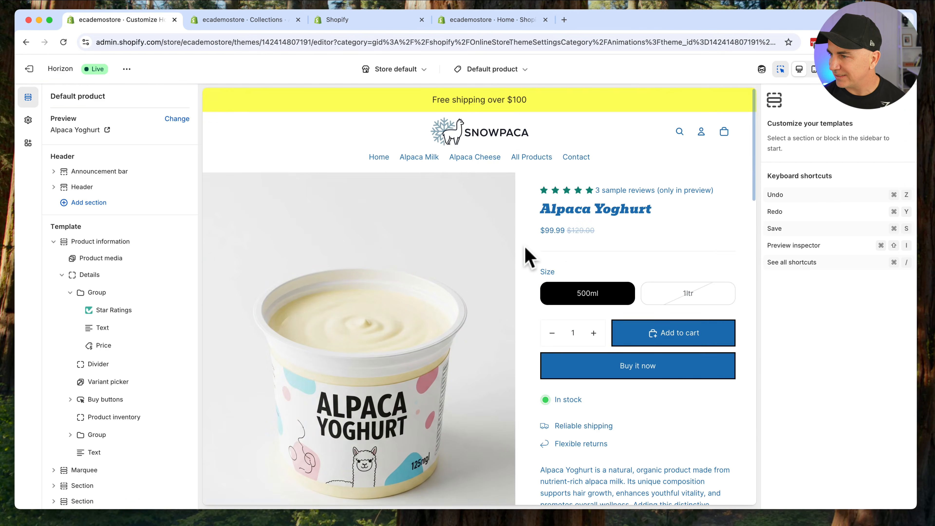
{"action": "left_click", "coordinate": [383, 263]}
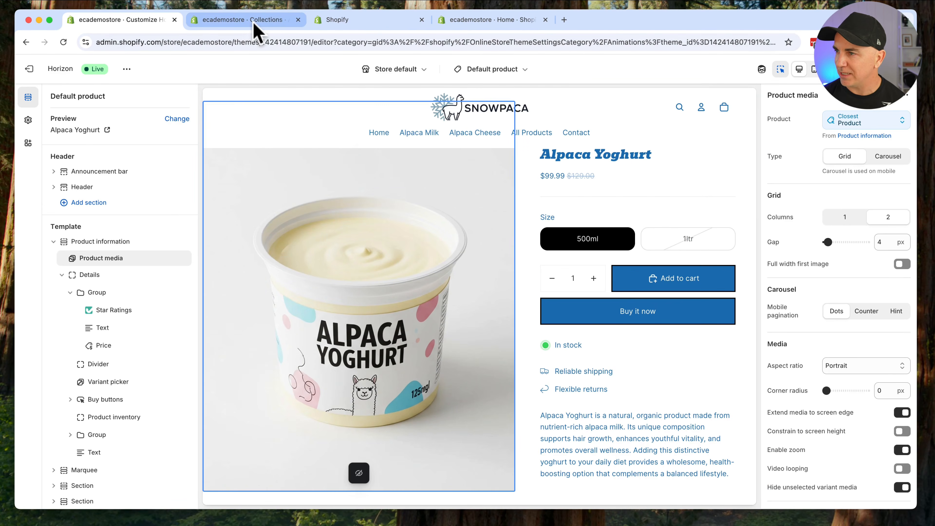
Step: Switch to the Shopify admin and open the Alpaca Milk product from the product list
{"action": "left_click", "coordinate": [258, 21]}
{"action": "left_click", "coordinate": [34, 127]}
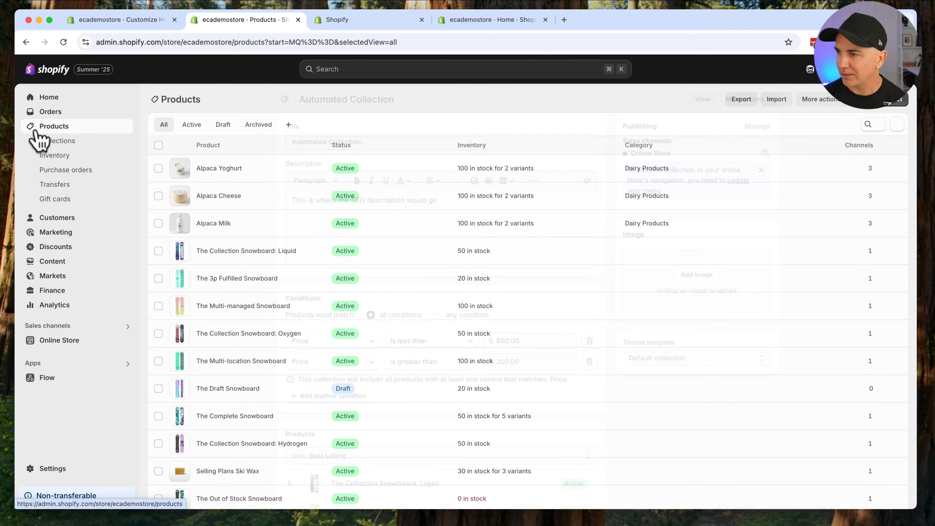
{"action": "left_click", "coordinate": [208, 267]}
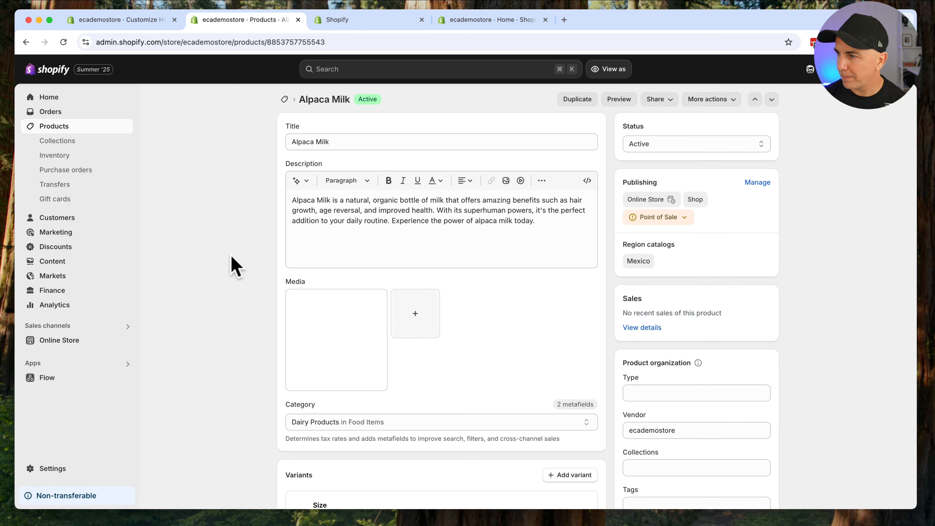
Step: Add the existing Alpaca Yoghurt and Alpaca Cheese images to the Alpaca Milk product's media
{"action": "scroll", "coordinate": [230, 261], "scroll_direction": "down", "scroll_amount": 3}
{"action": "left_click", "coordinate": [416, 199]}
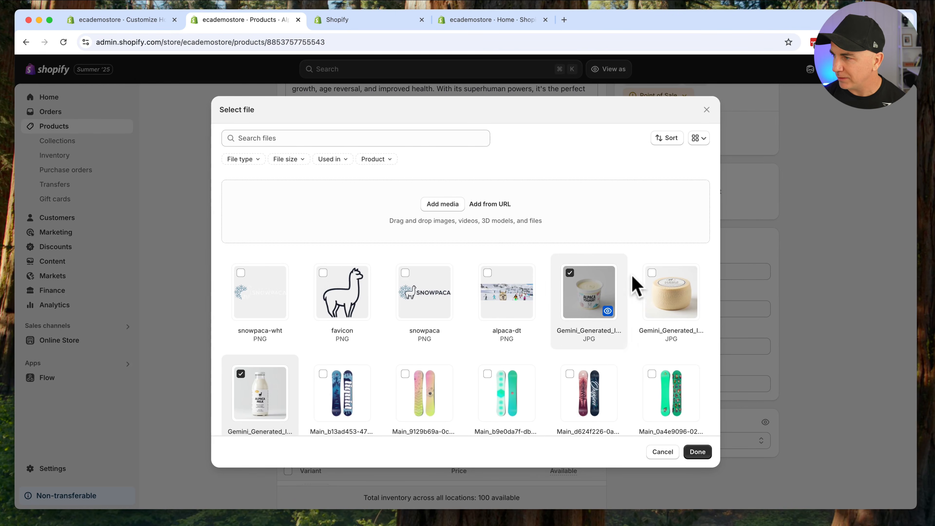
{"action": "left_click", "coordinate": [652, 273]}
{"action": "left_click", "coordinate": [697, 452]}
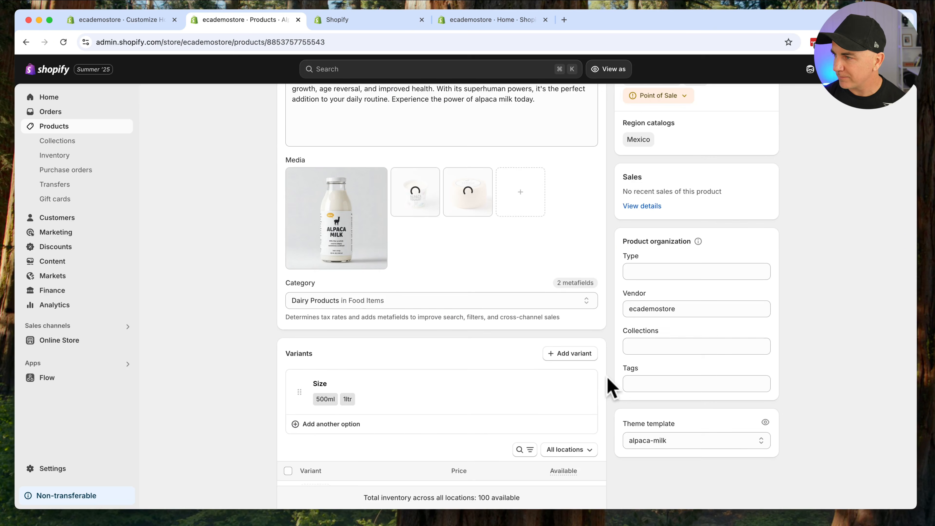
{"action": "scroll", "coordinate": [609, 387], "scroll_direction": "up", "scroll_amount": 3}
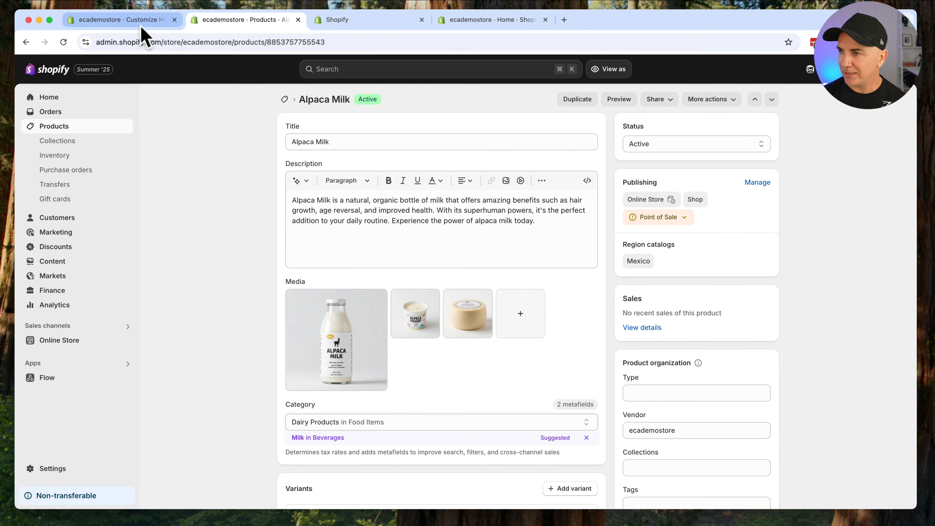
Step: Return to the theme editor and change the template's preview product to Alpaca Milk
{"action": "left_click", "coordinate": [140, 20]}
{"action": "scroll", "coordinate": [511, 259], "scroll_direction": "down", "scroll_amount": 5}
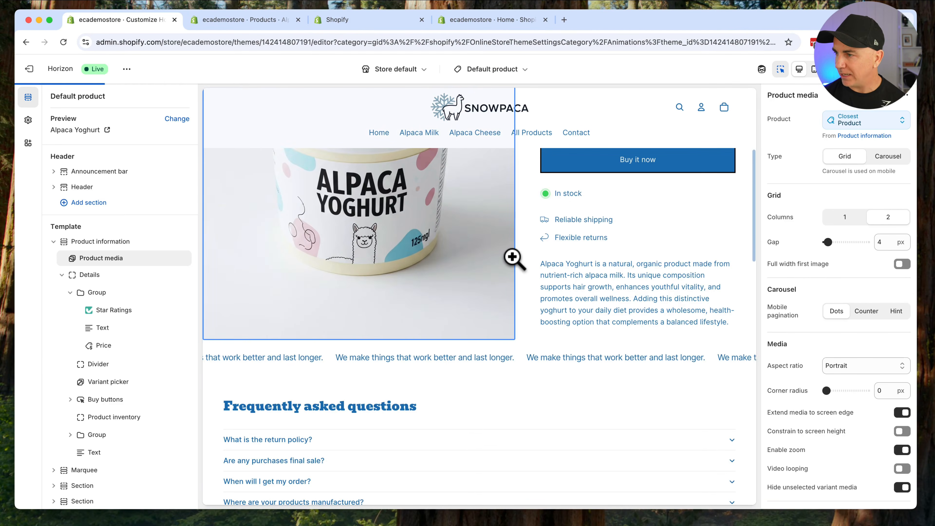
{"action": "scroll", "coordinate": [309, 194], "scroll_direction": "up", "scroll_amount": 5}
{"action": "scroll", "coordinate": [257, 166], "scroll_direction": "down", "scroll_amount": 5}
{"action": "left_click", "coordinate": [179, 118]}
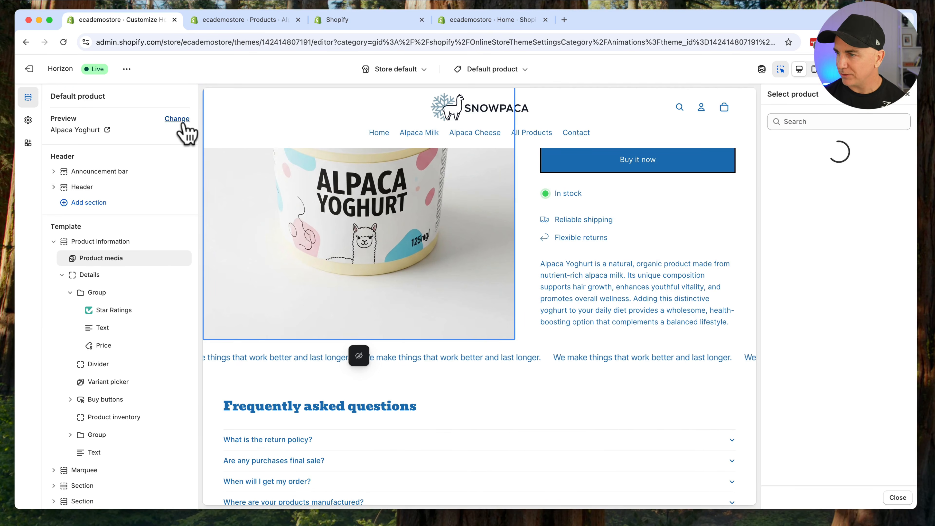
{"action": "left_click", "coordinate": [854, 176]}
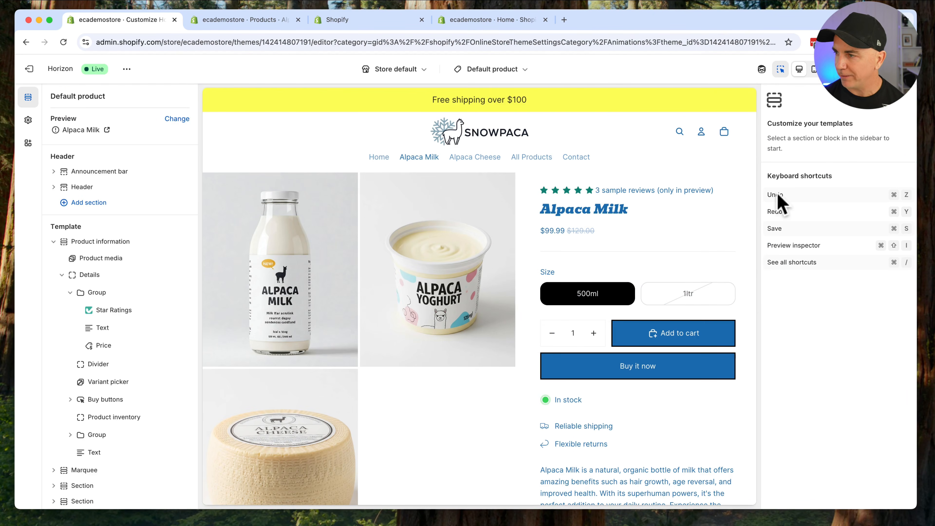
Step: Set the Product media block's type to Carousel and switch the preview to mobile view
{"action": "left_click", "coordinate": [352, 230]}
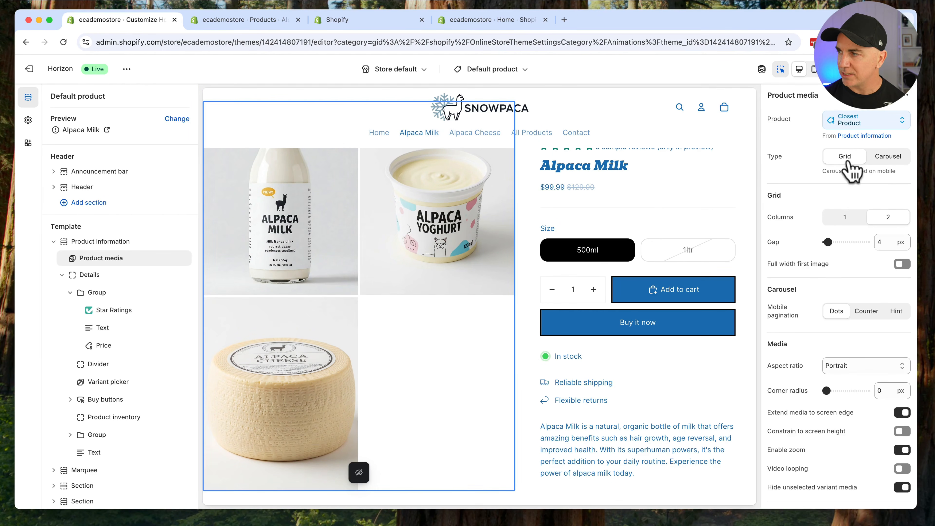
{"action": "left_click", "coordinate": [887, 158]}
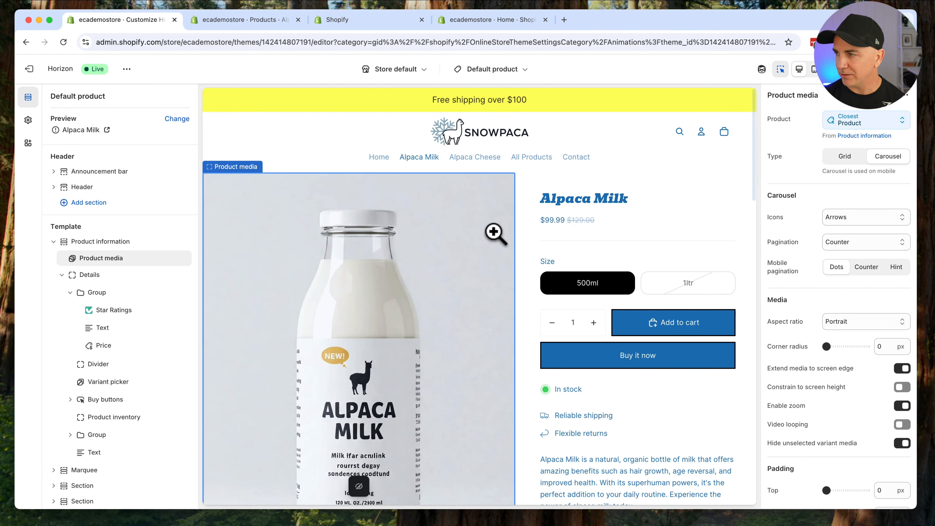
{"action": "left_click", "coordinate": [812, 69]}
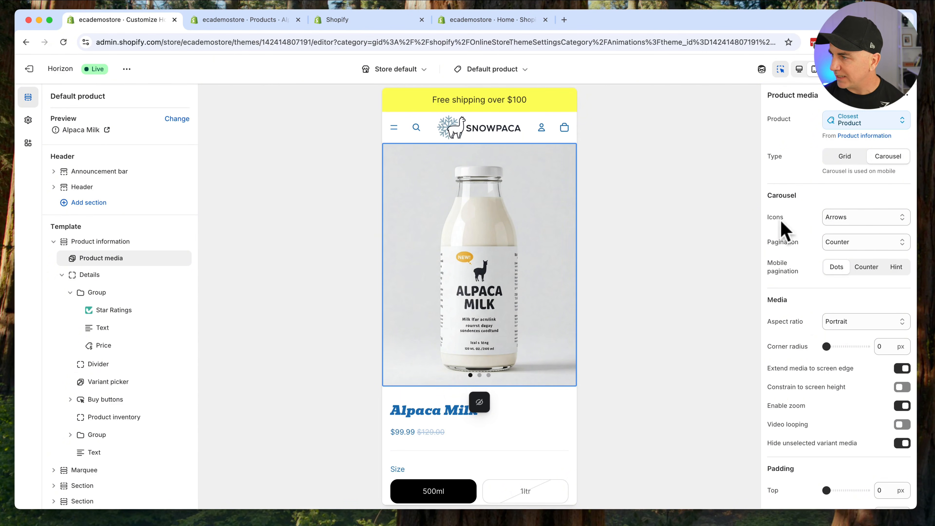
Step: Set the Product media carousel's icons to Chevrons and finally to Large arrows, and look over its remaining media settings
{"action": "left_click", "coordinate": [862, 221]}
{"action": "left_click", "coordinate": [863, 228]}
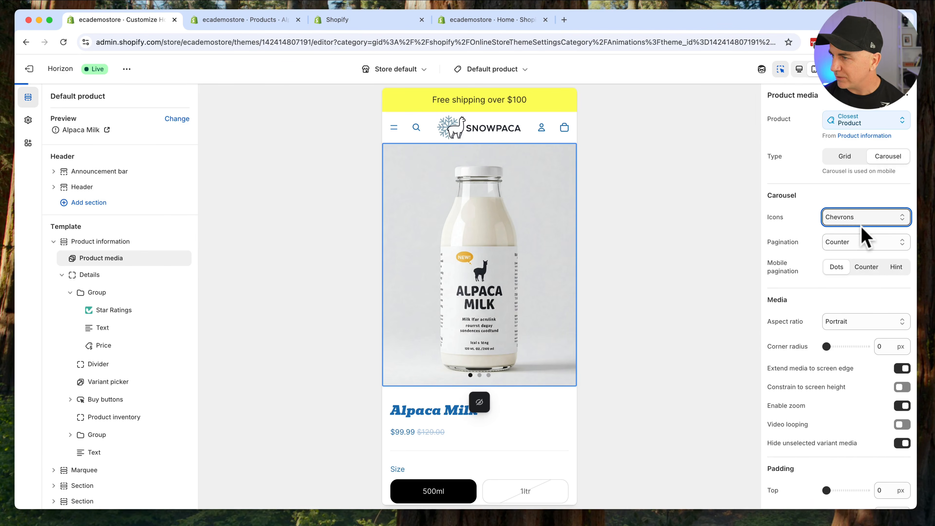
{"action": "left_click", "coordinate": [861, 224]}
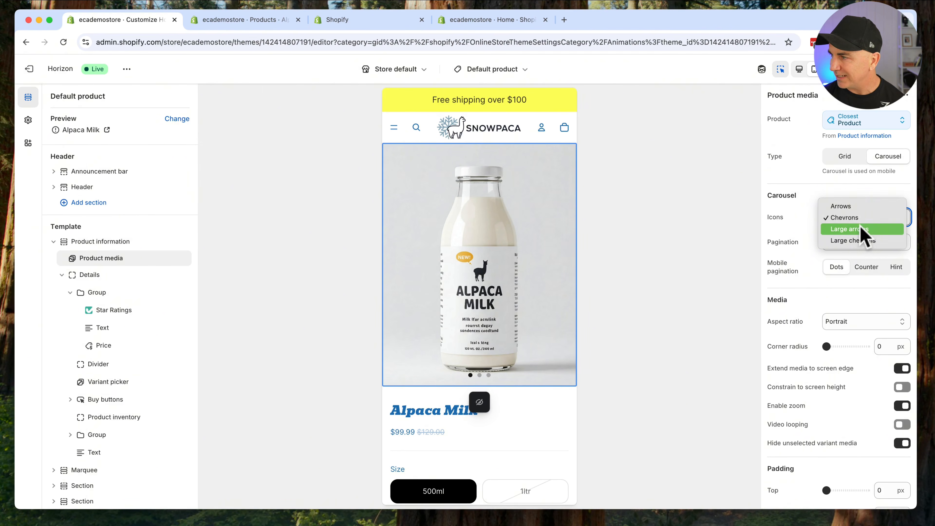
{"action": "left_click", "coordinate": [859, 229]}
{"action": "scroll", "coordinate": [786, 250], "scroll_direction": "down", "scroll_amount": 3}
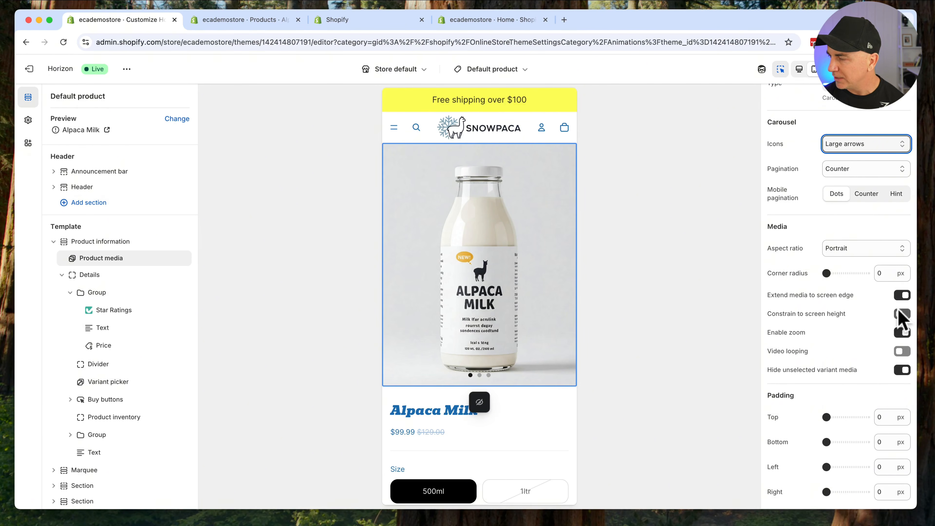
{"action": "scroll", "coordinate": [814, 359], "scroll_direction": "up", "scroll_amount": 3}
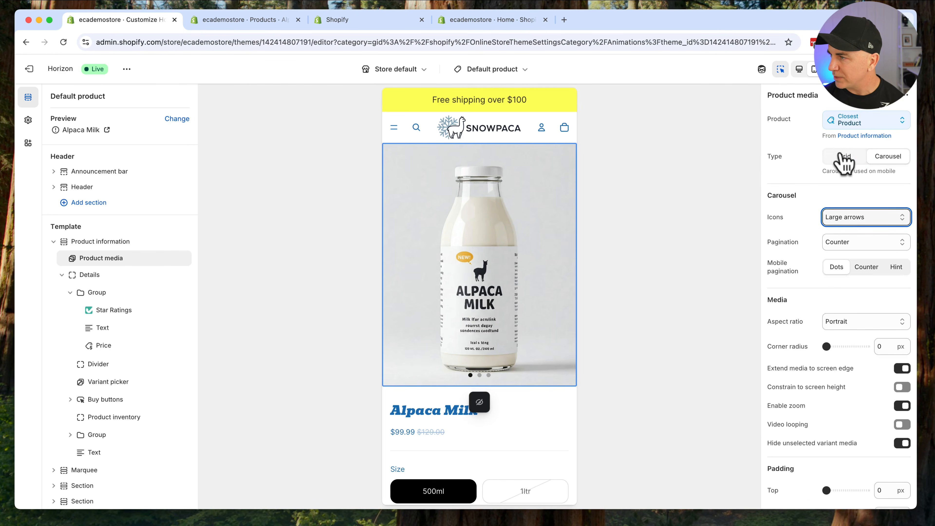
Step: Switch the Product media type to Grid and back to Carousel to compare their settings
{"action": "left_click", "coordinate": [844, 158]}
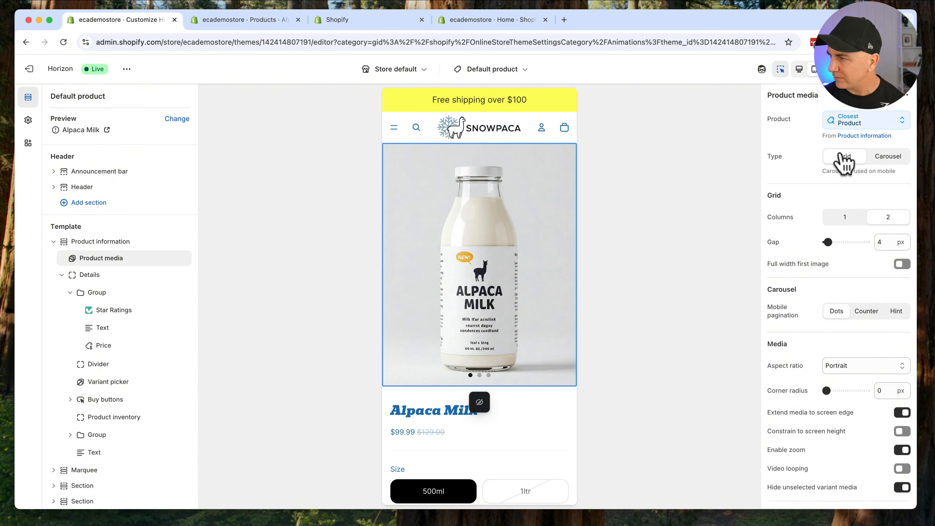
{"action": "left_click", "coordinate": [884, 157]}
{"action": "scroll", "coordinate": [786, 236], "scroll_direction": "down", "scroll_amount": 3}
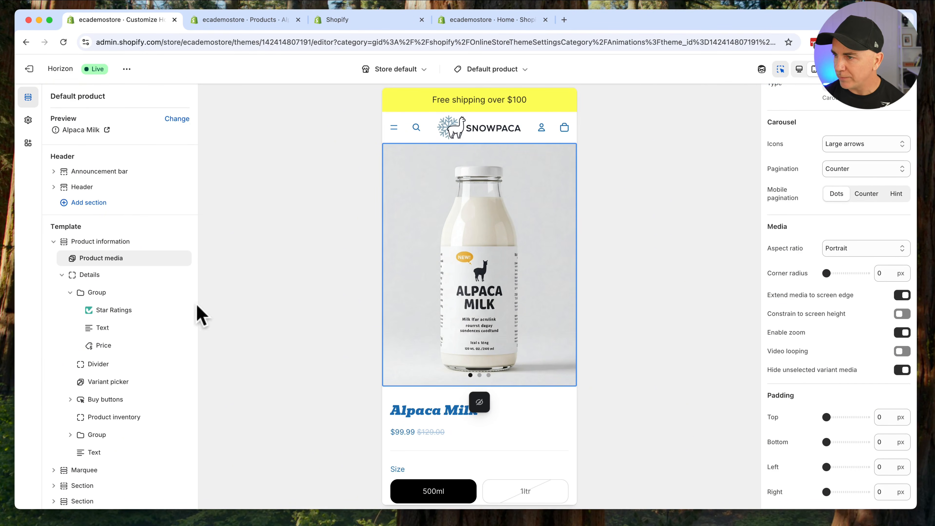
Step: Open the Details block, expand its Buy buttons and look over the blocks that can be inserted above the Variant picker
{"action": "left_click", "coordinate": [91, 276]}
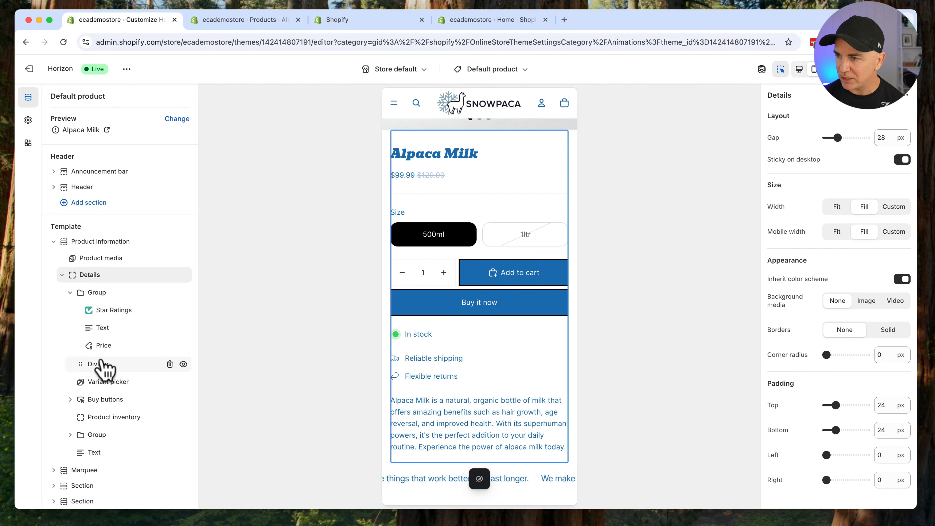
{"action": "scroll", "coordinate": [104, 309], "scroll_direction": "down", "scroll_amount": 3}
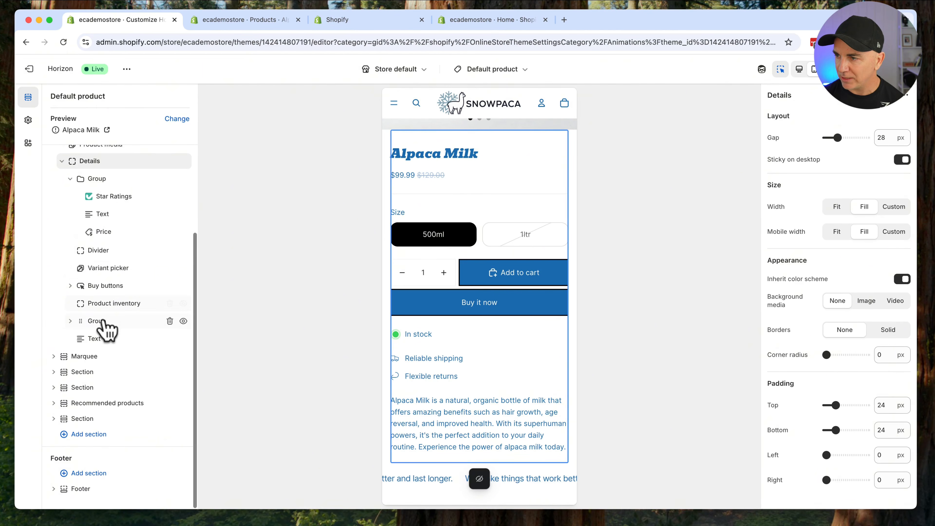
{"action": "left_click", "coordinate": [70, 286]}
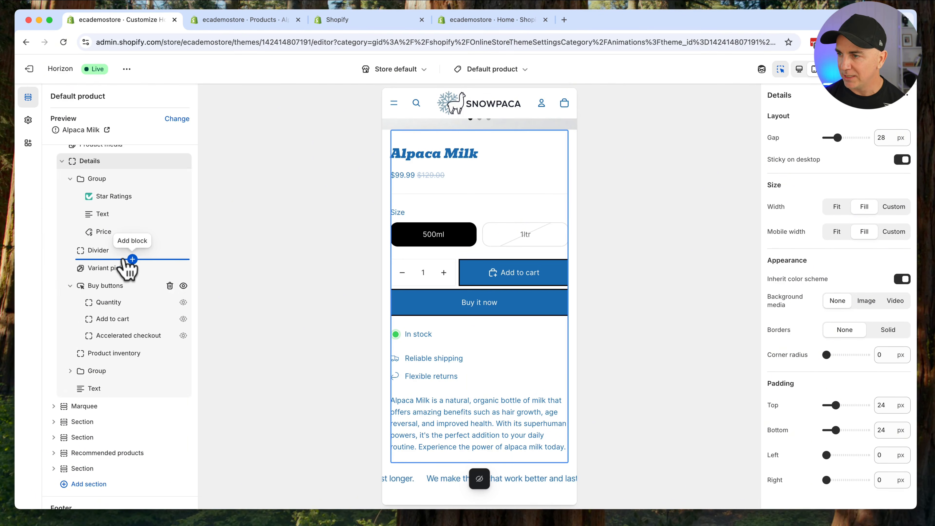
{"action": "left_click", "coordinate": [133, 259]}
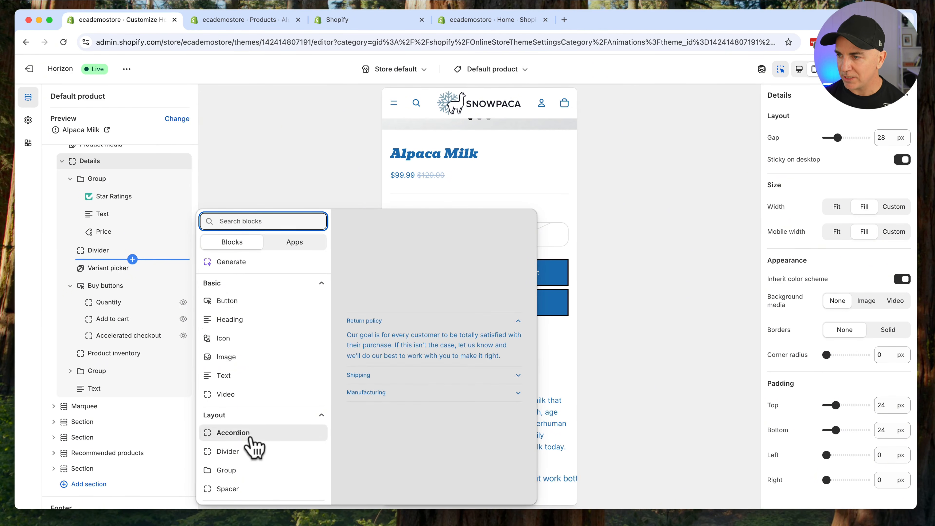
{"action": "scroll", "coordinate": [250, 439], "scroll_direction": "down", "scroll_amount": 5}
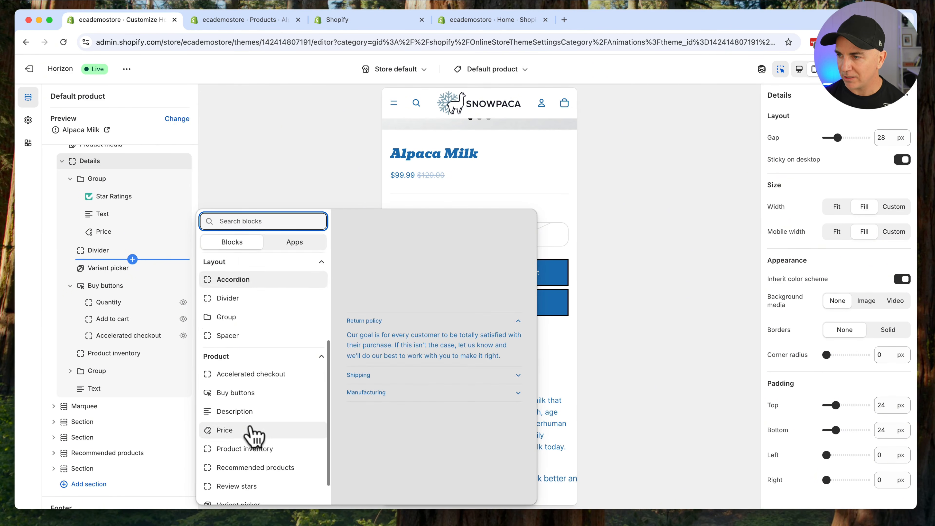
{"action": "left_click", "coordinate": [98, 264]}
Step: Add an Accordion block between Buy buttons and Product inventory in the Details block
{"action": "left_click", "coordinate": [70, 179]}
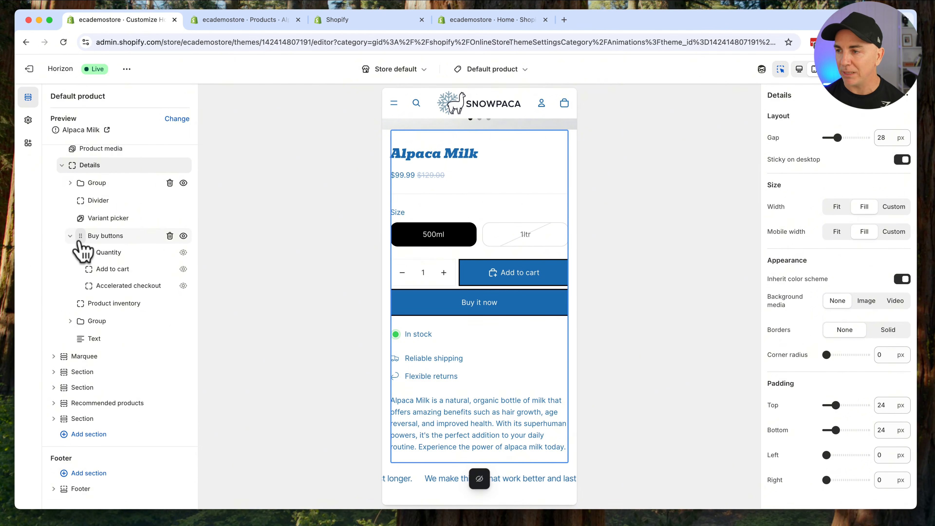
{"action": "left_click", "coordinate": [132, 295]}
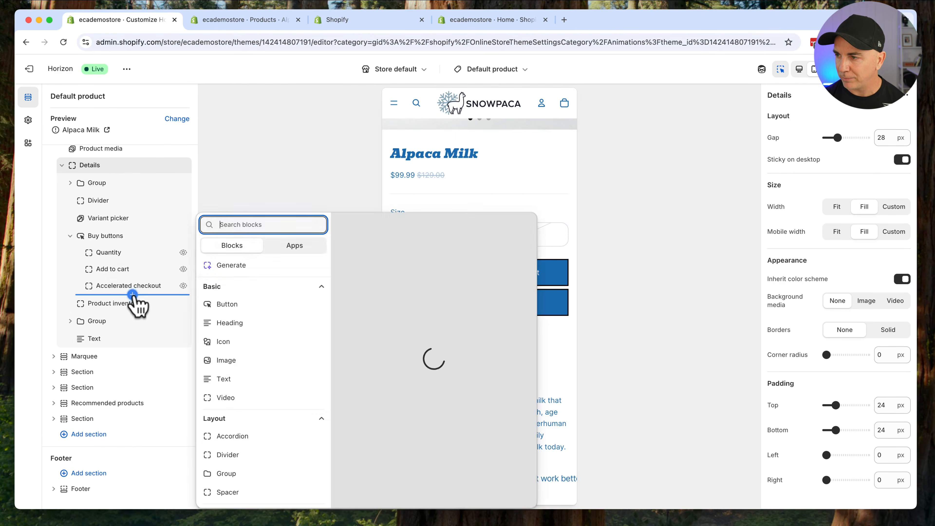
{"action": "key", "text": "Escape"}
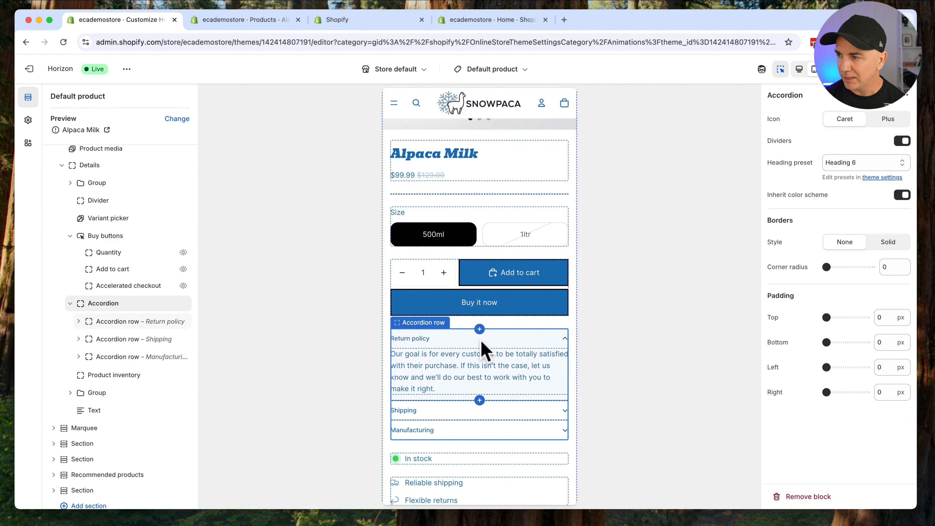
Step: Select the accordion's Return policy row in the preview and collapse it there
{"action": "left_click", "coordinate": [569, 347]}
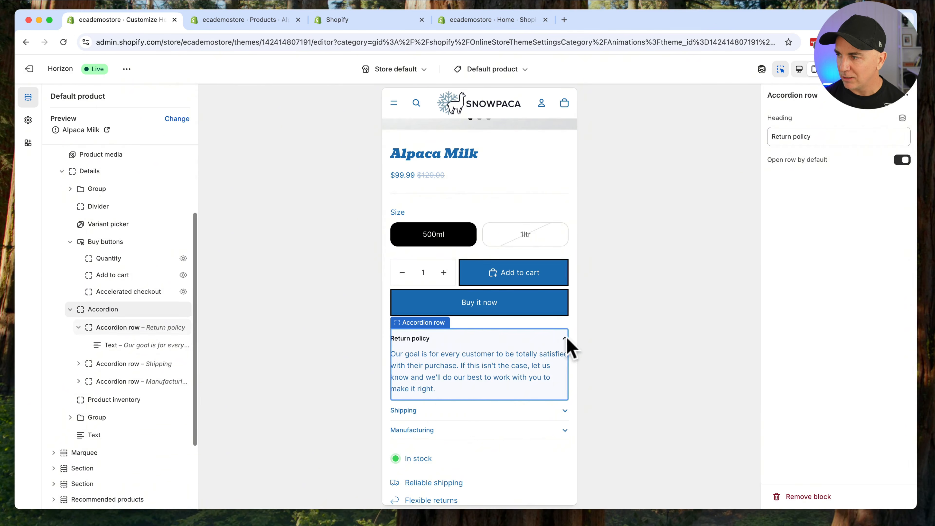
{"action": "left_click", "coordinate": [566, 338]}
{"action": "left_click", "coordinate": [567, 338]}
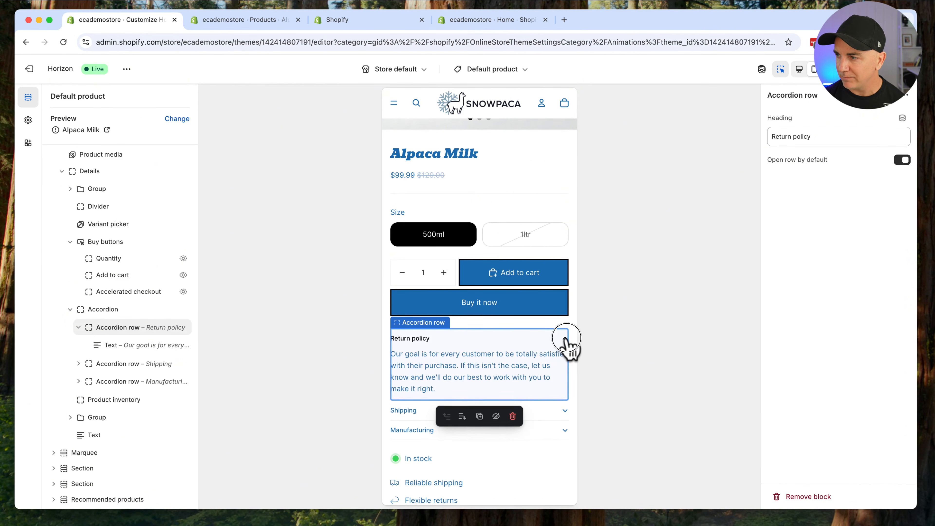
{"action": "left_click", "coordinate": [565, 338]}
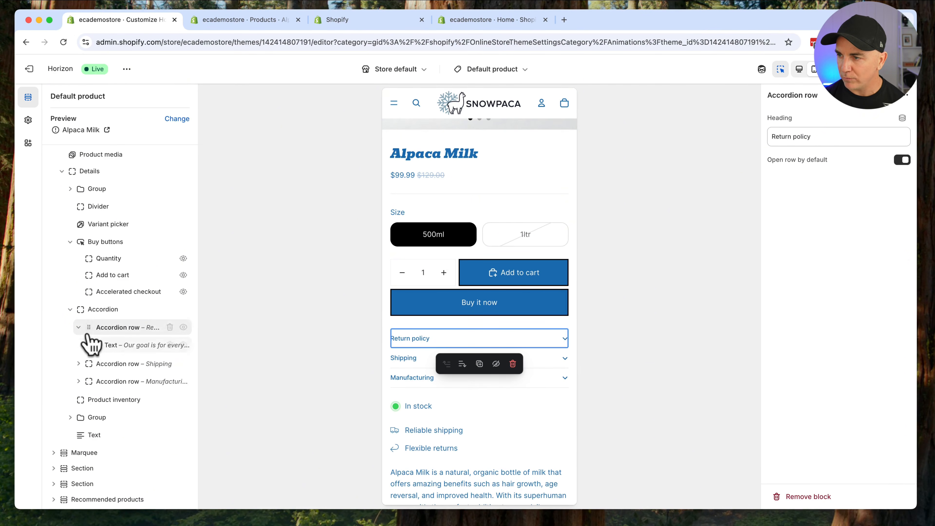
Step: Review the text block inside the Return policy row, expand the Shipping row, and collapse the Accordion in the block list
{"action": "left_click", "coordinate": [79, 327]}
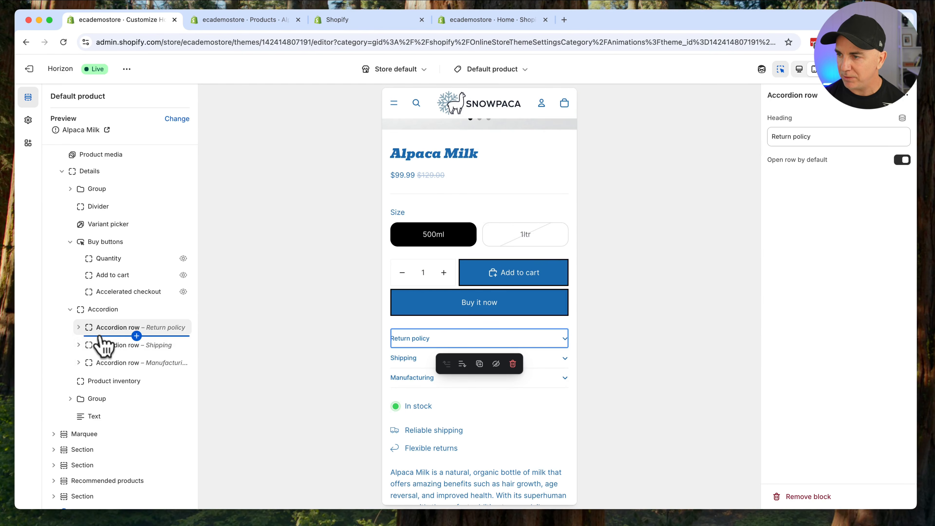
{"action": "left_click", "coordinate": [79, 328]}
{"action": "left_click", "coordinate": [117, 346]}
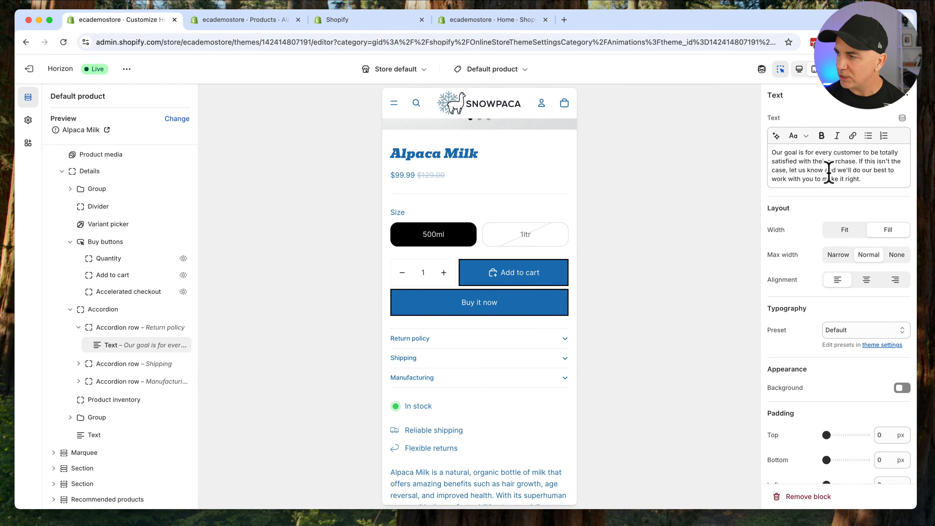
{"action": "left_click", "coordinate": [79, 364]}
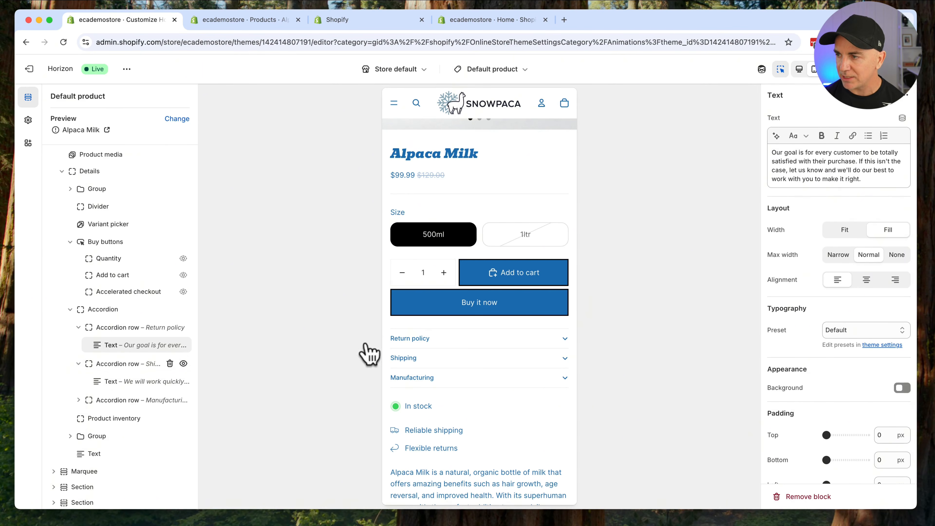
{"action": "left_click", "coordinate": [79, 327]}
{"action": "left_click", "coordinate": [70, 309]}
Step: Examine the product description, frequently asked questions and customer reviews sections in the mobile preview
{"action": "scroll", "coordinate": [522, 334], "scroll_direction": "down", "scroll_amount": 5}
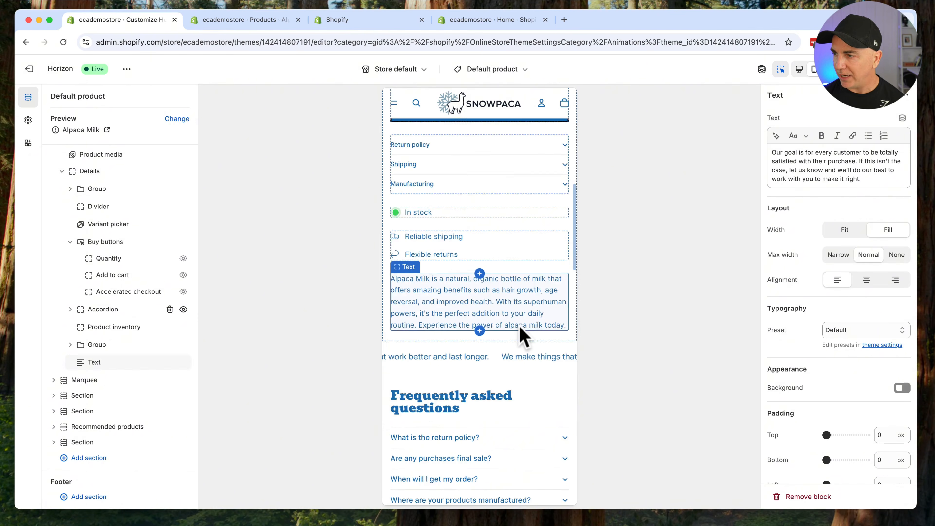
{"action": "scroll", "coordinate": [522, 334], "scroll_direction": "down", "scroll_amount": 4}
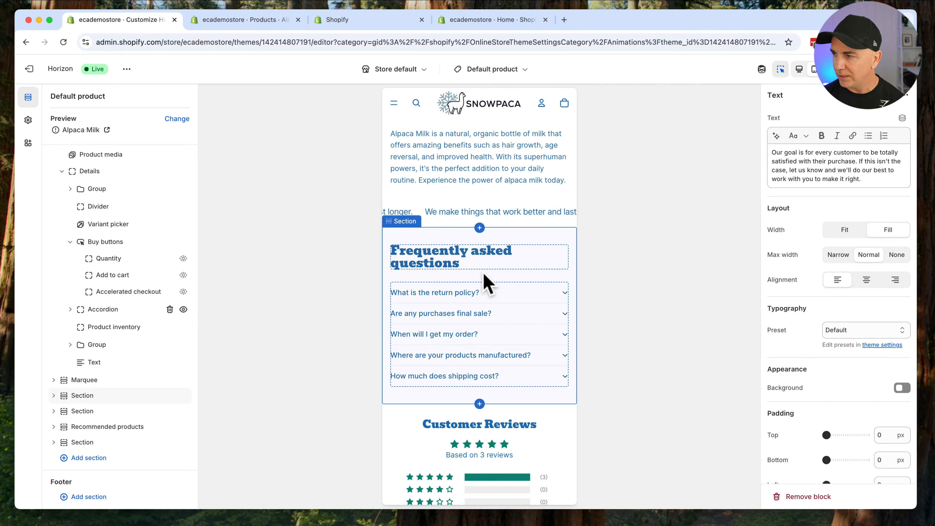
{"action": "scroll", "coordinate": [499, 281], "scroll_direction": "down", "scroll_amount": 5}
{"action": "scroll", "coordinate": [502, 282], "scroll_direction": "up", "scroll_amount": 5}
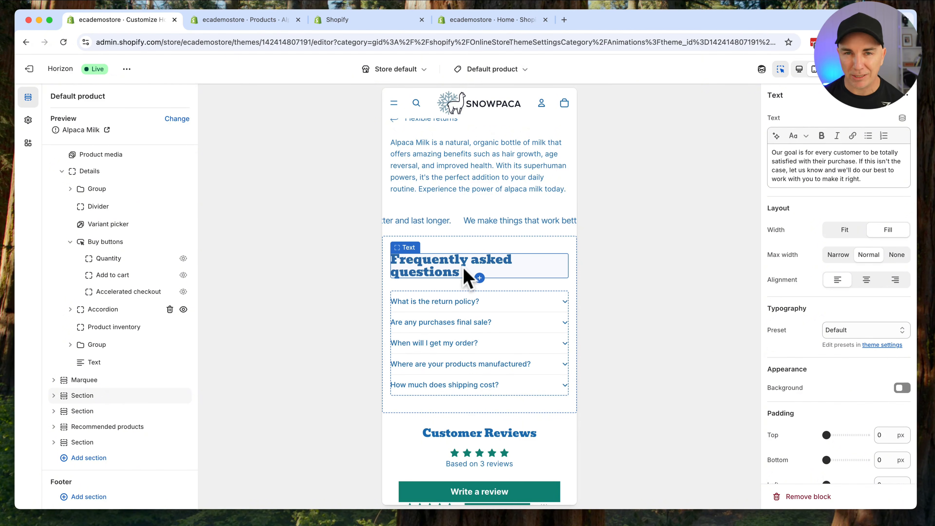
{"action": "scroll", "coordinate": [469, 280], "scroll_direction": "down", "scroll_amount": 4}
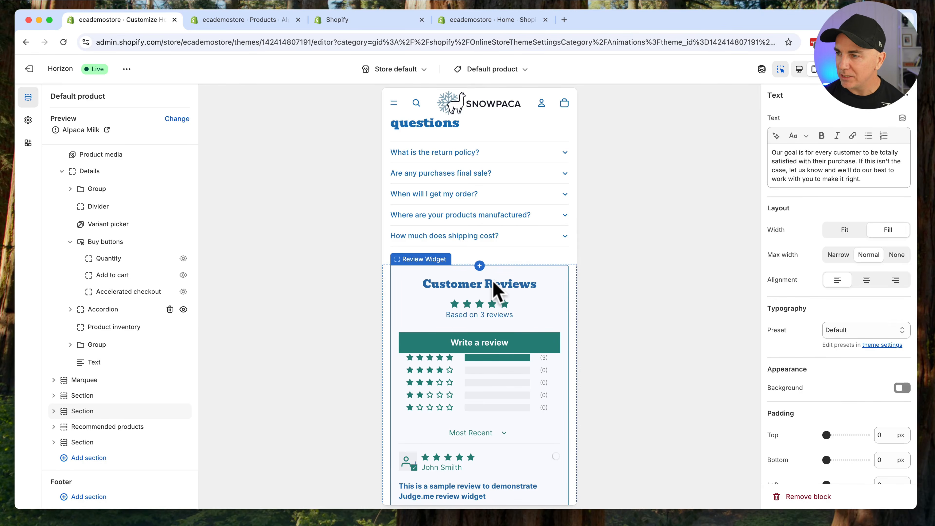
{"action": "scroll", "coordinate": [497, 291], "scroll_direction": "down", "scroll_amount": 3}
{"action": "scroll", "coordinate": [497, 291], "scroll_direction": "up", "scroll_amount": 5}
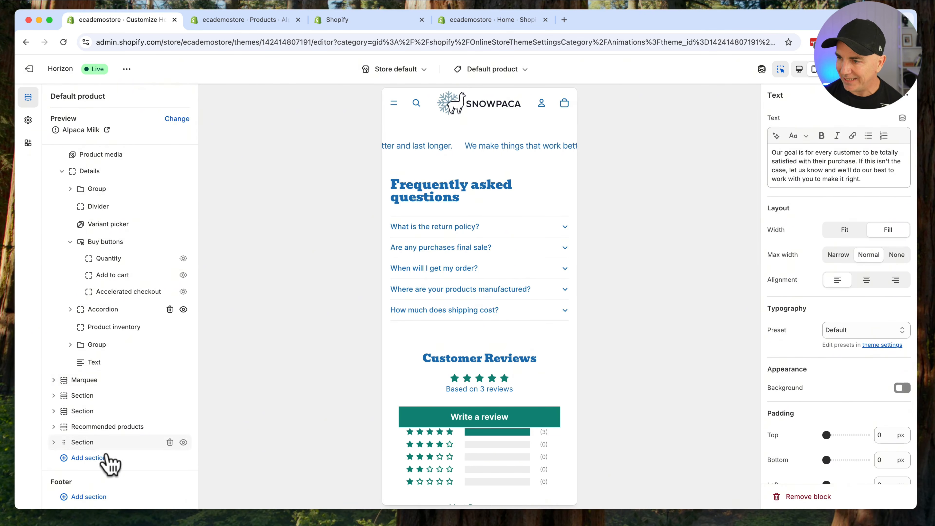
Step: Add the Judge.me Review Widget as a new app section at the end of the product template
{"action": "left_click", "coordinate": [95, 459]}
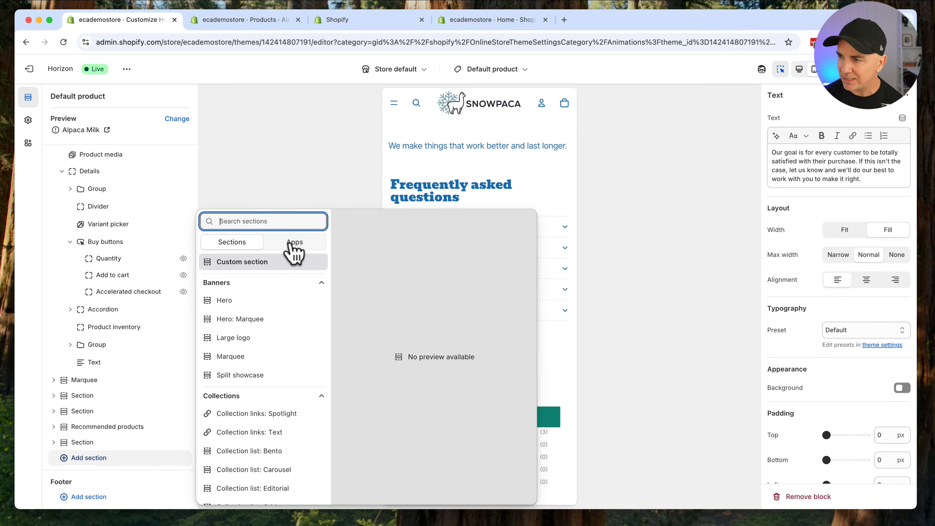
{"action": "left_click", "coordinate": [295, 244]}
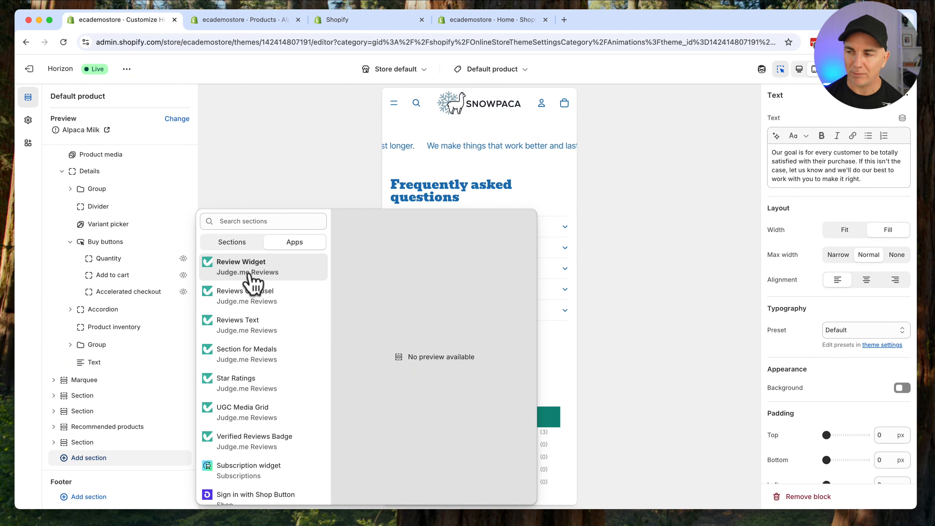
{"action": "scroll", "coordinate": [207, 291], "scroll_direction": "down", "scroll_amount": 2}
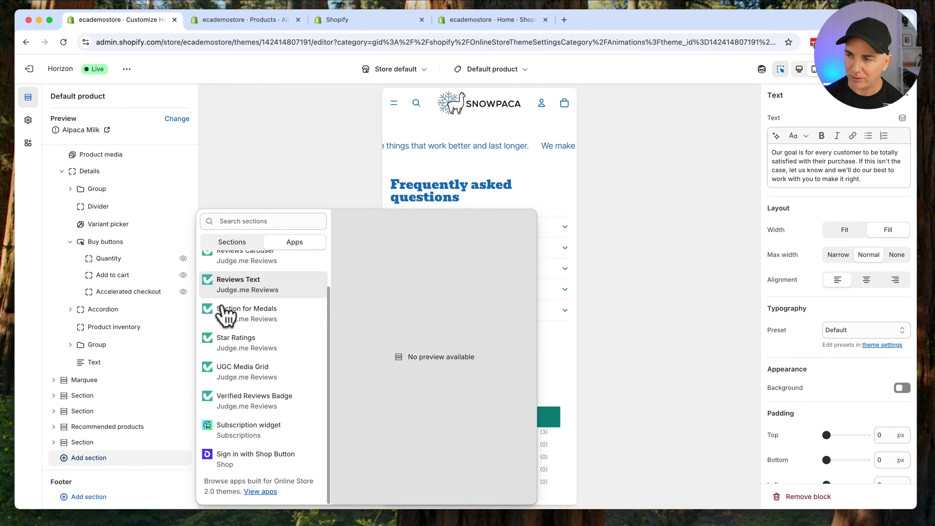
{"action": "scroll", "coordinate": [248, 295], "scroll_direction": "up", "scroll_amount": 2}
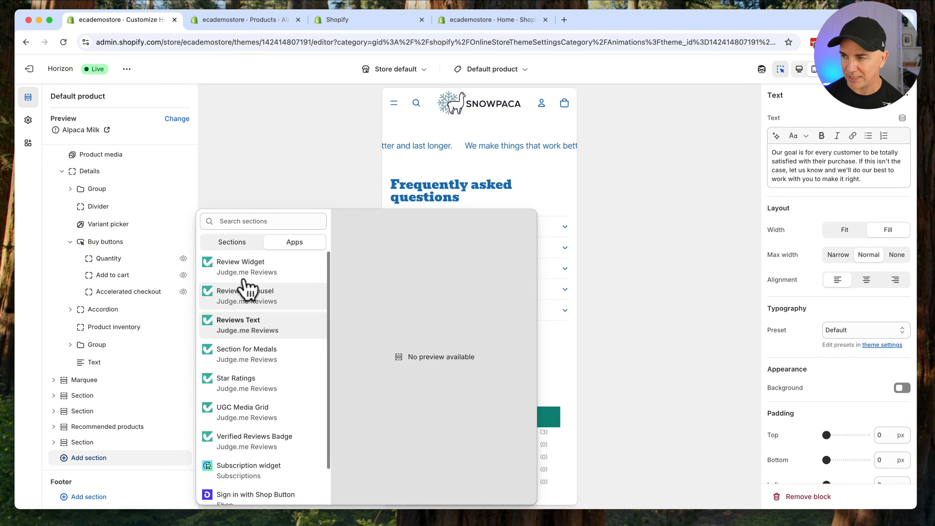
{"action": "scroll", "coordinate": [249, 325], "scroll_direction": "down", "scroll_amount": 2}
{"action": "scroll", "coordinate": [250, 437], "scroll_direction": "up", "scroll_amount": 2}
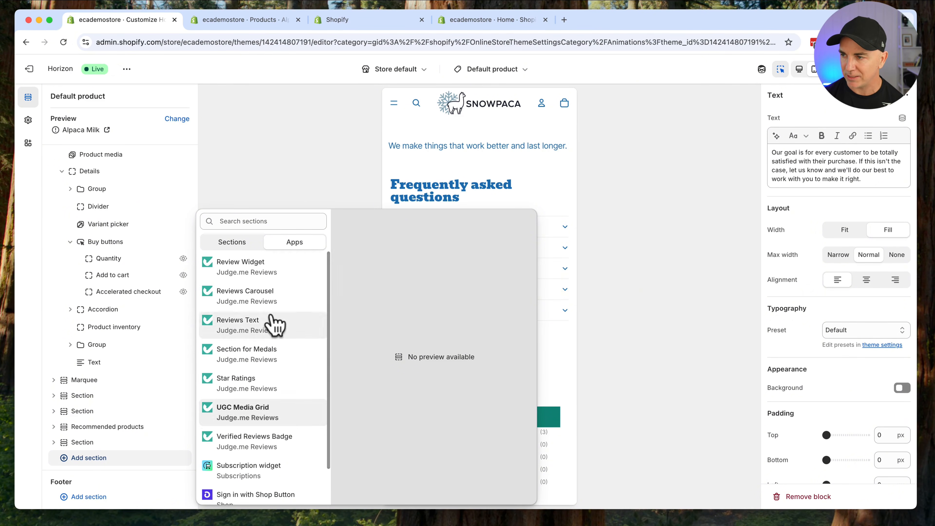
{"action": "left_click", "coordinate": [238, 272]}
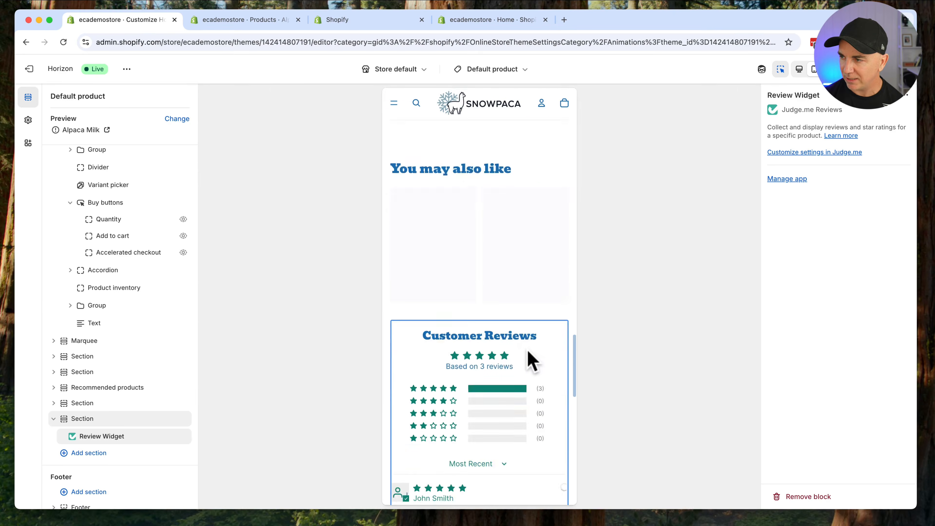
Step: Examine the new Review Widget section and the recommended products above it in the preview, collapsing Product information in the section list
{"action": "scroll", "coordinate": [530, 361], "scroll_direction": "down", "scroll_amount": 5}
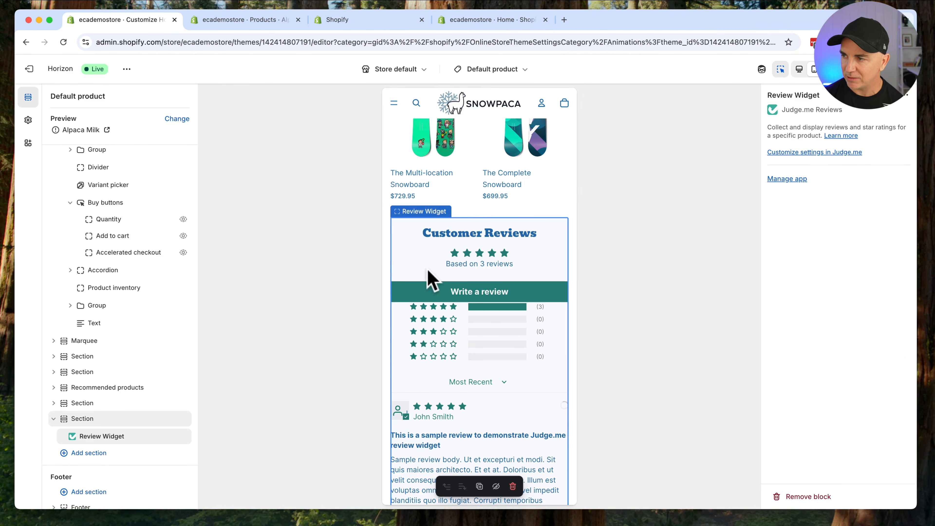
{"action": "scroll", "coordinate": [482, 307], "scroll_direction": "down", "scroll_amount": 5}
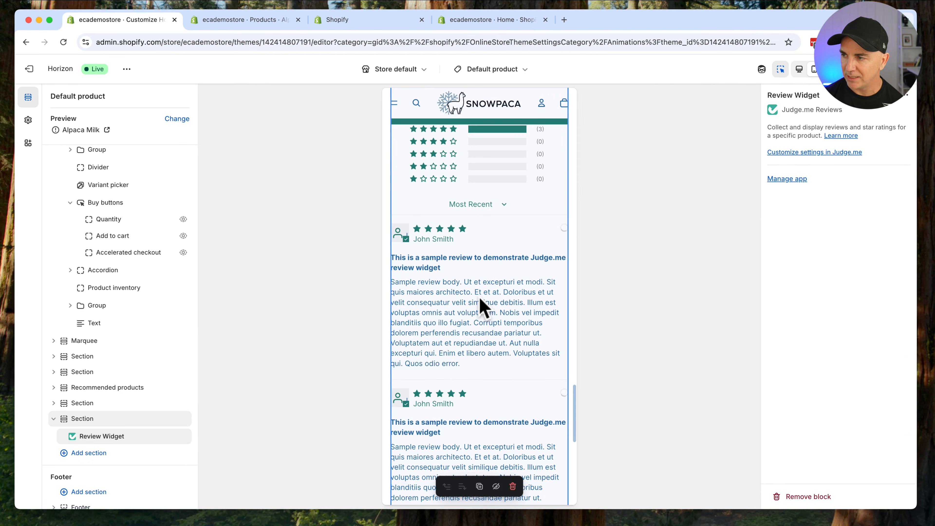
{"action": "scroll", "coordinate": [115, 355], "scroll_direction": "up", "scroll_amount": 5}
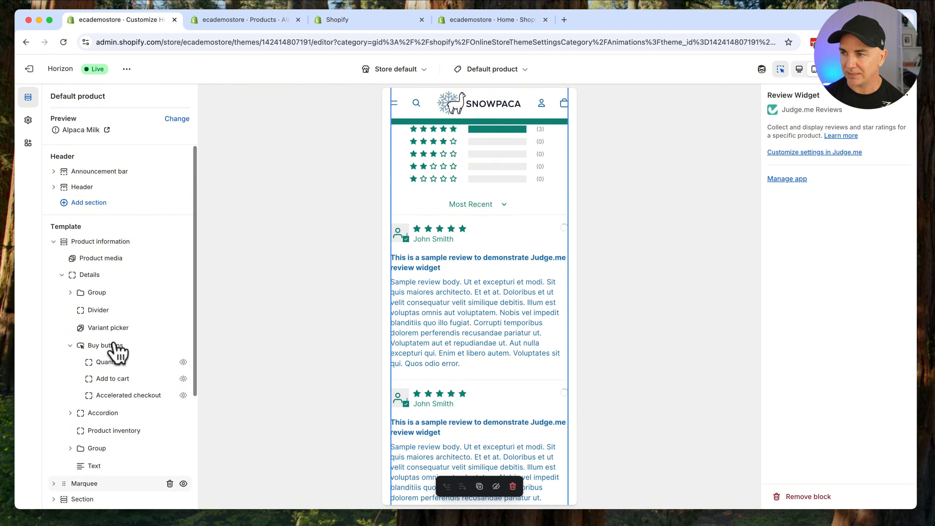
{"action": "left_click", "coordinate": [53, 241]}
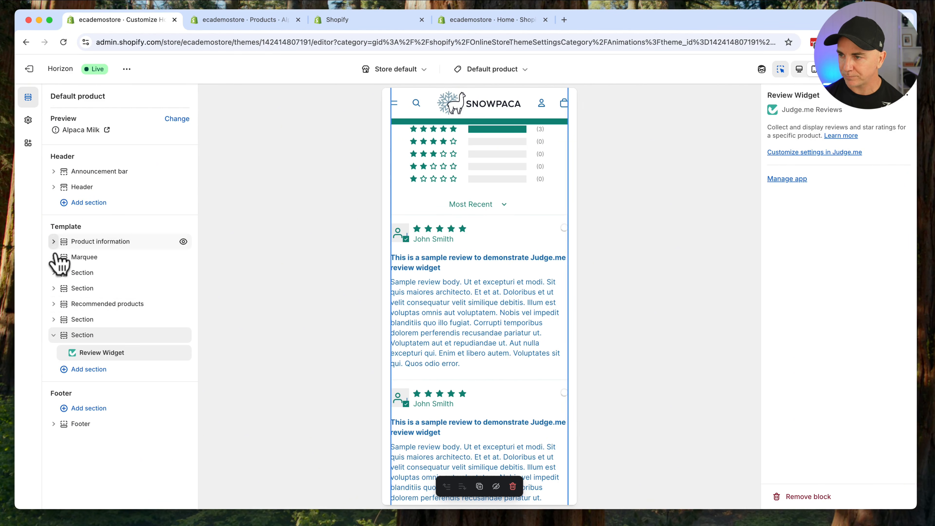
{"action": "scroll", "coordinate": [484, 352], "scroll_direction": "up", "scroll_amount": 4}
{"action": "scroll", "coordinate": [484, 351], "scroll_direction": "down", "scroll_amount": 8}
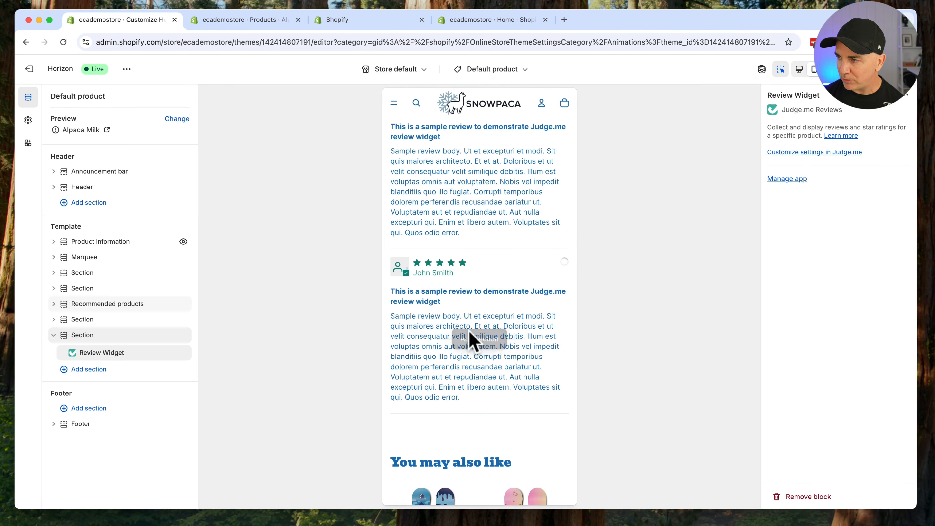
{"action": "scroll", "coordinate": [486, 321], "scroll_direction": "down", "scroll_amount": 5}
{"action": "scroll", "coordinate": [482, 307], "scroll_direction": "down", "scroll_amount": 10}
{"action": "scroll", "coordinate": [482, 308], "scroll_direction": "up", "scroll_amount": 5}
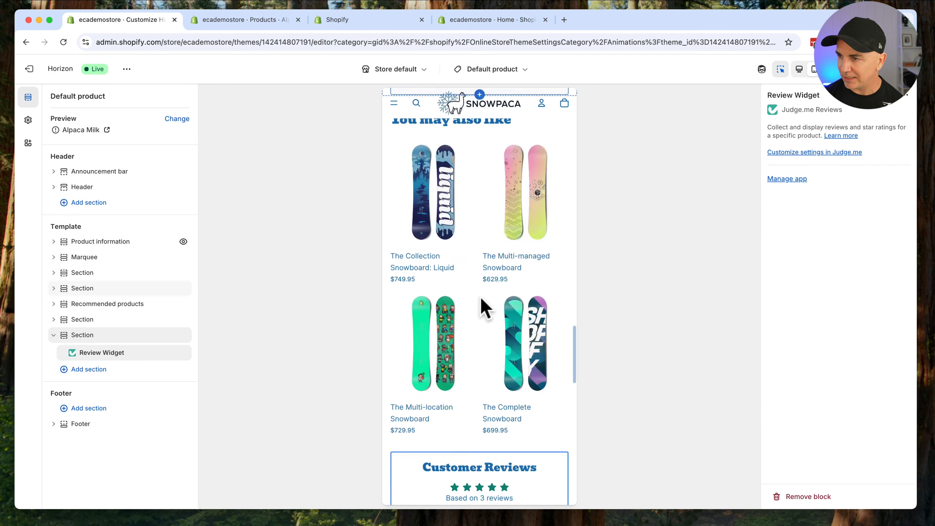
{"action": "scroll", "coordinate": [482, 307], "scroll_direction": "down", "scroll_amount": 8}
Step: Review the Product information section, its product media settings and the Star Ratings block above the product title
{"action": "left_click", "coordinate": [81, 242]}
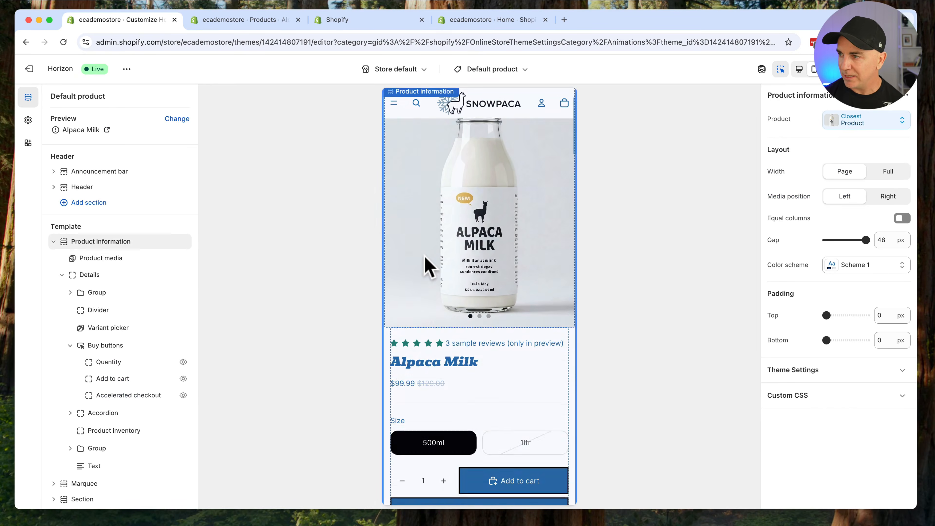
{"action": "left_click", "coordinate": [477, 199]}
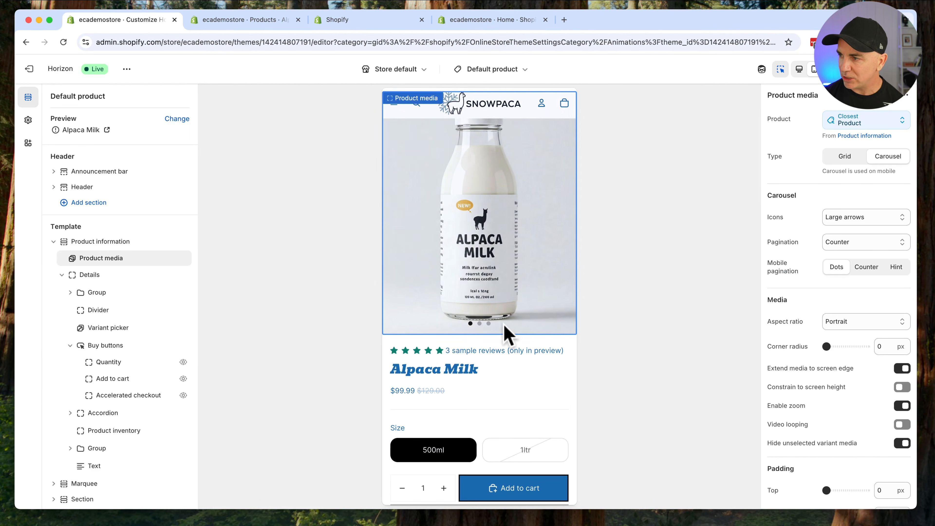
{"action": "scroll", "coordinate": [507, 333], "scroll_direction": "down", "scroll_amount": 2}
{"action": "left_click", "coordinate": [473, 314]}
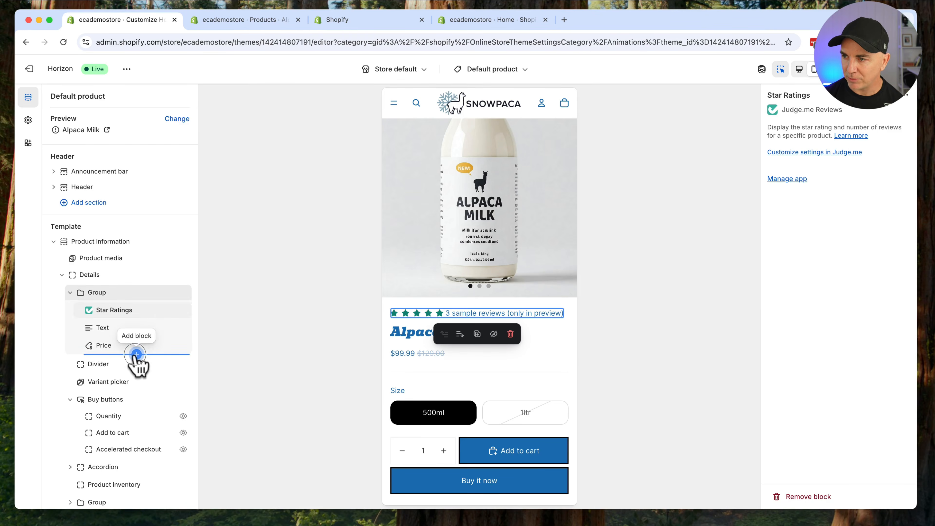
Step: Browse the app blocks and theme blocks that can be added below the price in the product details group
{"action": "left_click", "coordinate": [136, 354]}
{"action": "left_click", "coordinate": [296, 242]}
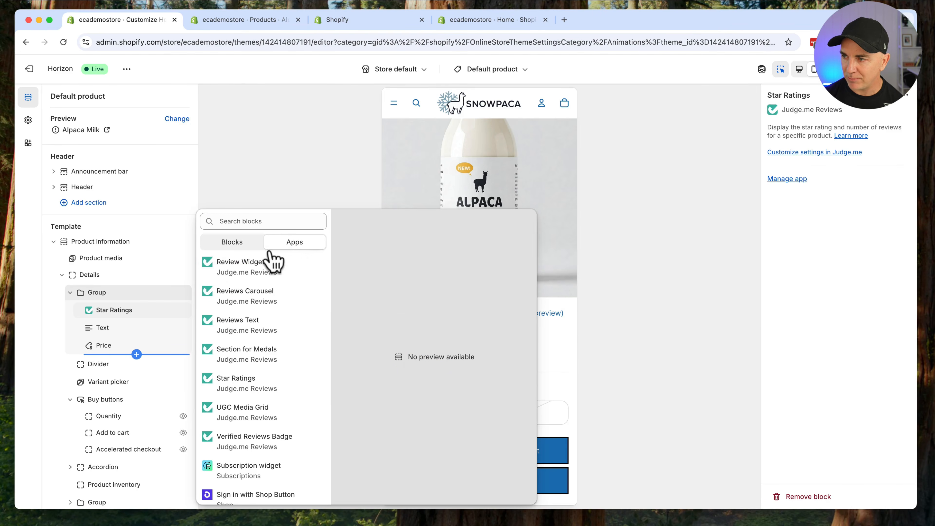
{"action": "left_click", "coordinate": [230, 243]}
{"action": "left_click", "coordinate": [290, 165]}
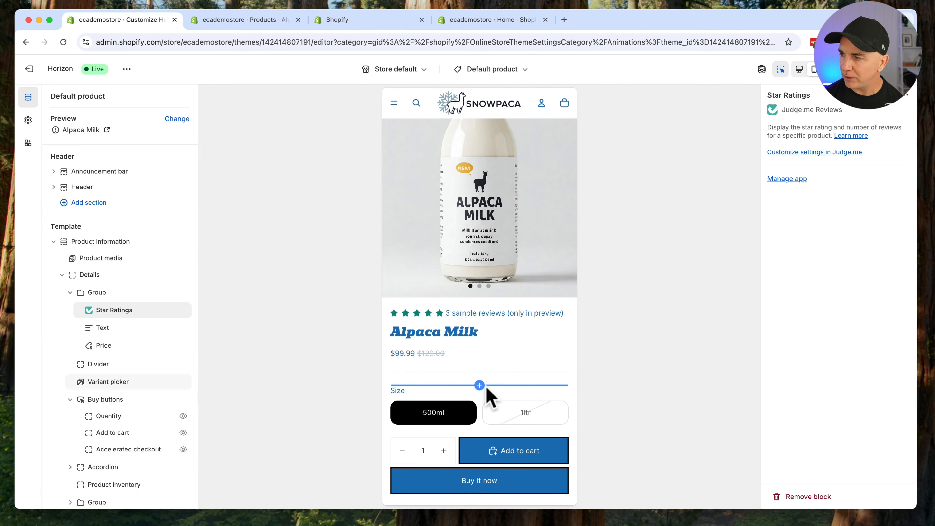
{"action": "scroll", "coordinate": [460, 396], "scroll_direction": "down", "scroll_amount": 3}
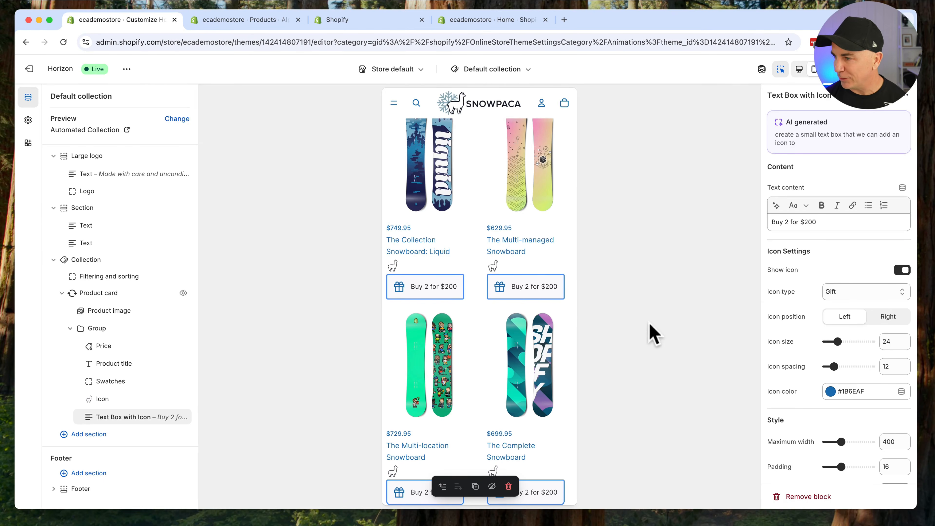
Step: Switch the editor to the Default page template and show its preview at desktop size
{"action": "left_click", "coordinate": [492, 69]}
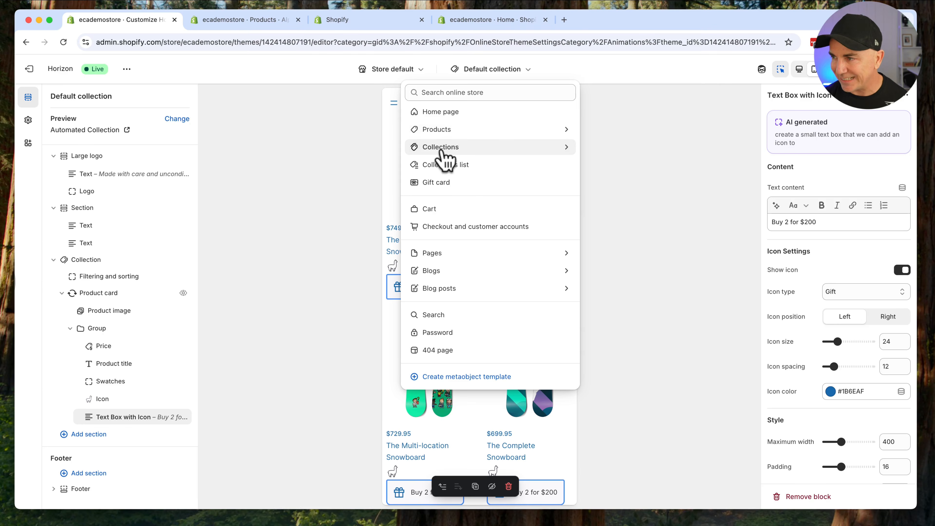
{"action": "left_click", "coordinate": [440, 252]}
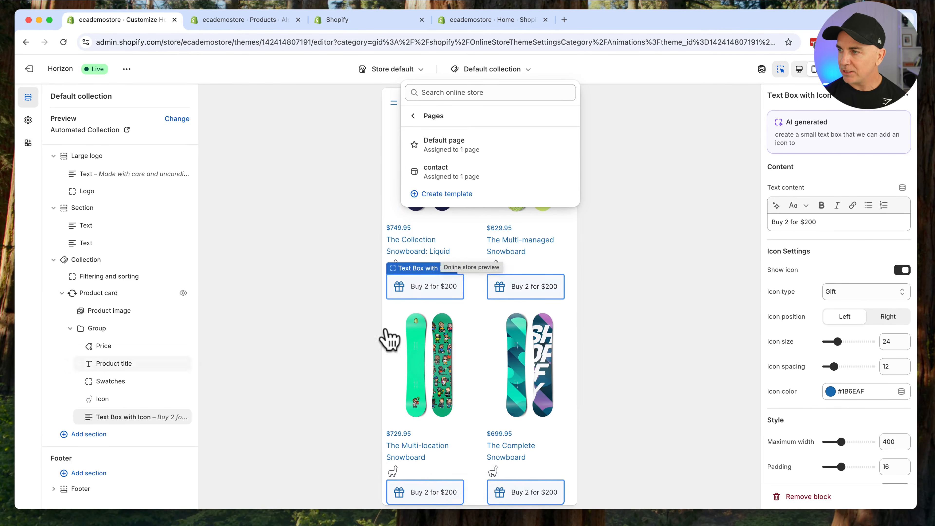
{"action": "left_click", "coordinate": [461, 145]}
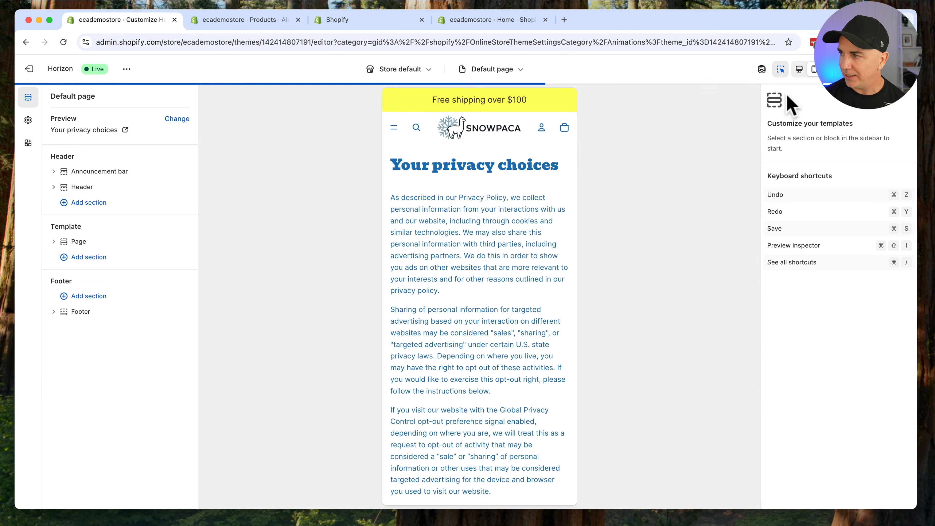
{"action": "left_click", "coordinate": [799, 70]}
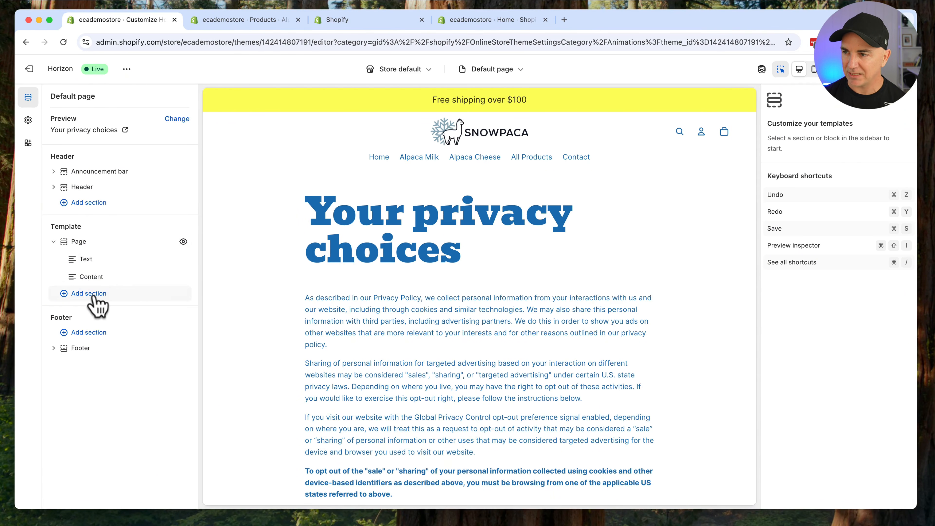
Step: Look at the section types available for the page template and examine the privacy choices page down to its footer
{"action": "left_click", "coordinate": [92, 294]}
{"action": "left_click", "coordinate": [238, 244]}
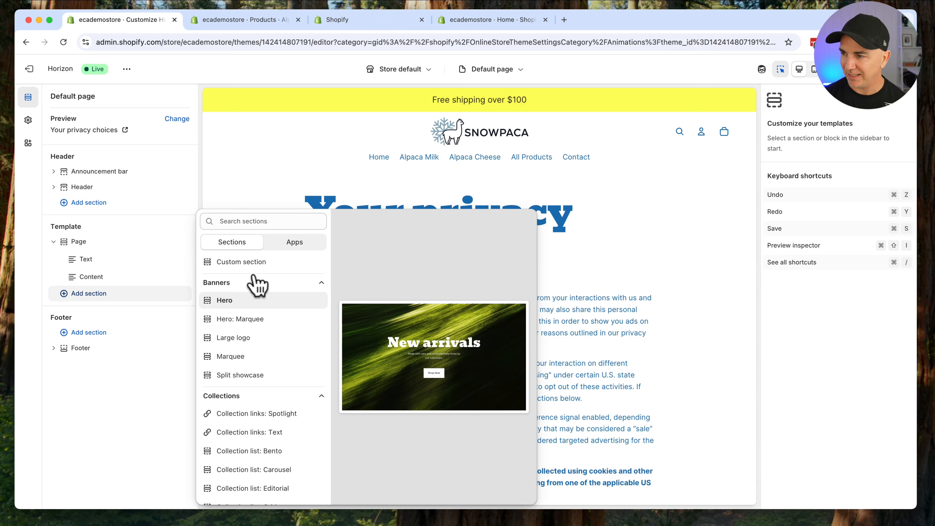
{"action": "left_click", "coordinate": [668, 262]}
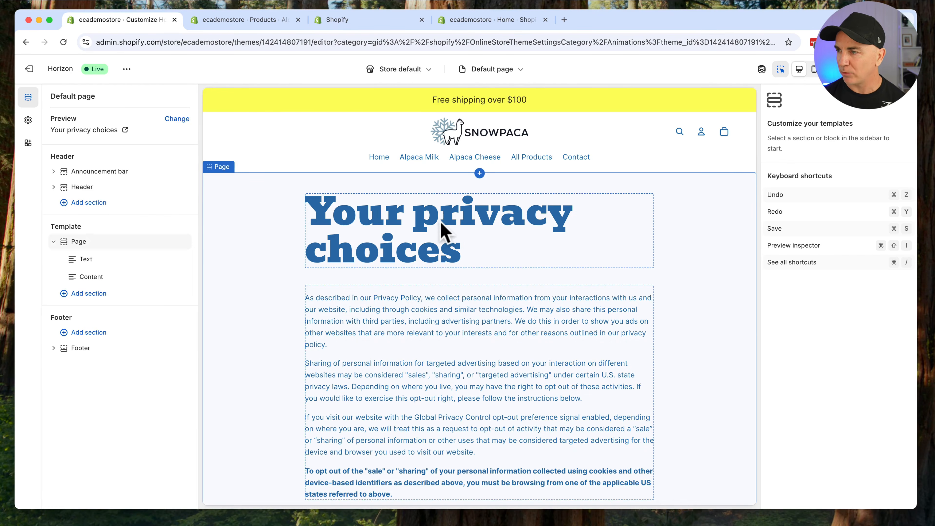
{"action": "scroll", "coordinate": [369, 326], "scroll_direction": "down", "scroll_amount": 5}
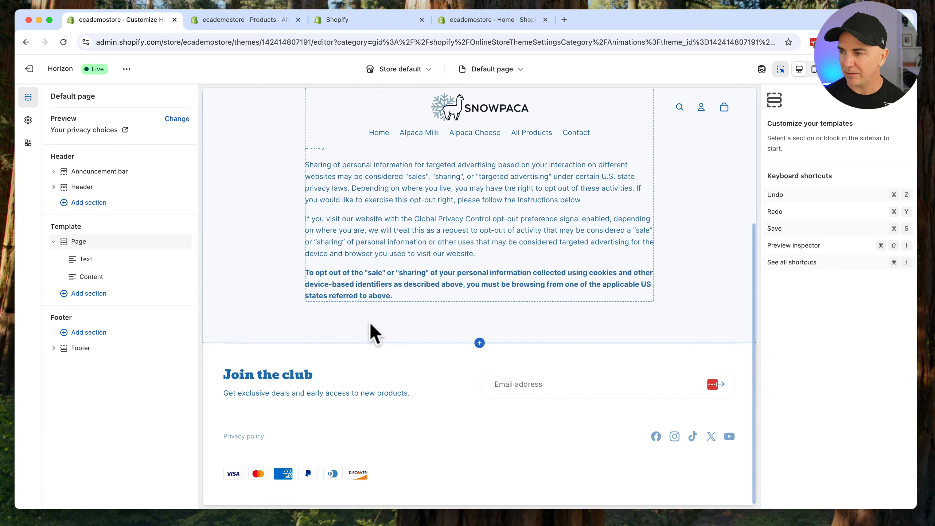
Step: Add an Editorial storytelling section below the Page section in the Default page template
{"action": "left_click", "coordinate": [77, 294]}
{"action": "scroll", "coordinate": [268, 345], "scroll_direction": "down", "scroll_amount": 6}
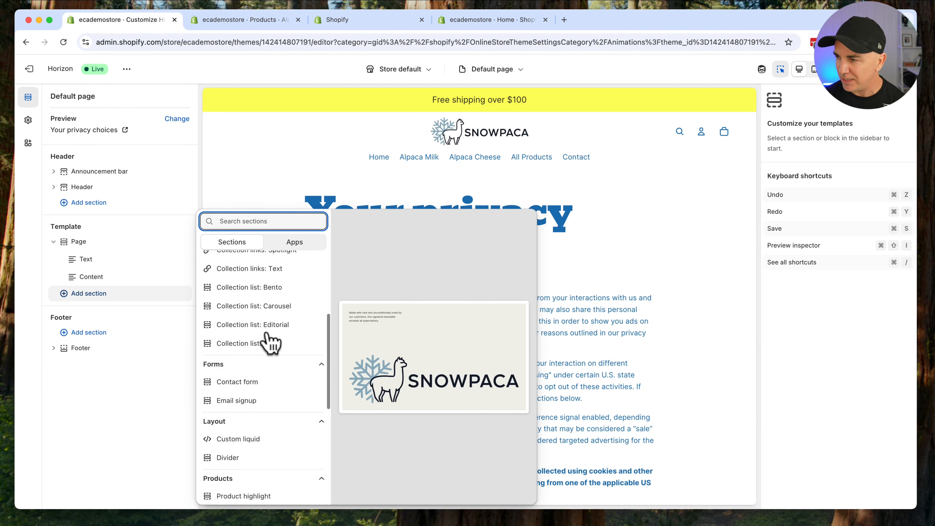
{"action": "scroll", "coordinate": [246, 328], "scroll_direction": "up", "scroll_amount": 1}
{"action": "scroll", "coordinate": [250, 327], "scroll_direction": "down", "scroll_amount": 5}
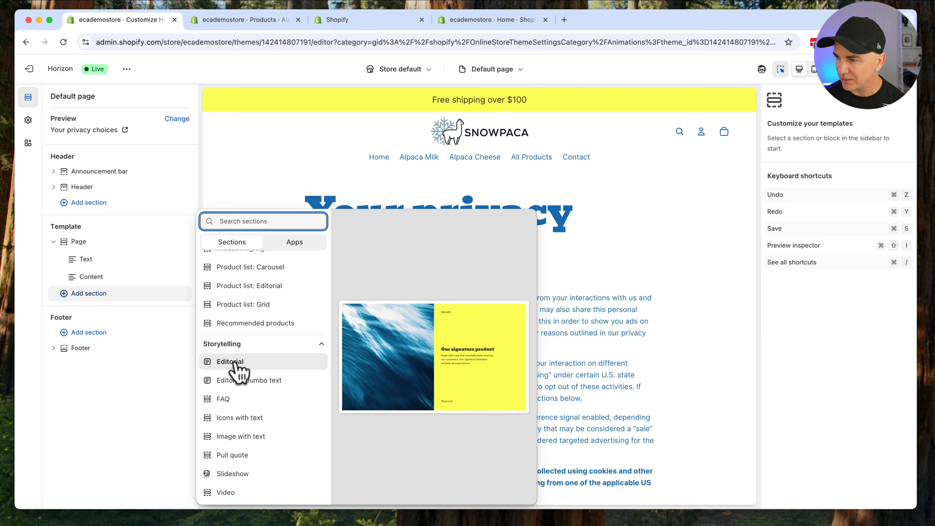
{"action": "left_click", "coordinate": [235, 361]}
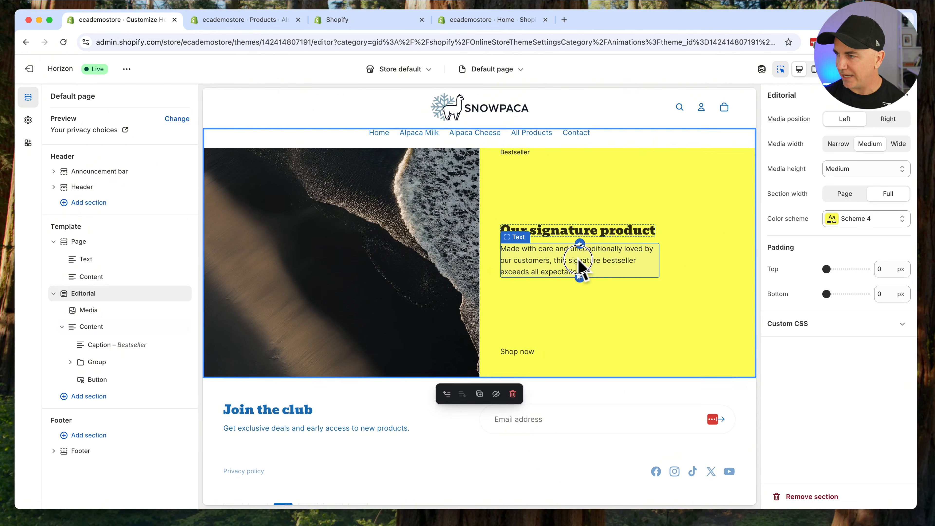
Step: Change the Editorial section's heading to "About the founder" and check the text block beneath it
{"action": "left_click", "coordinate": [574, 258]}
{"action": "left_click", "coordinate": [600, 231]}
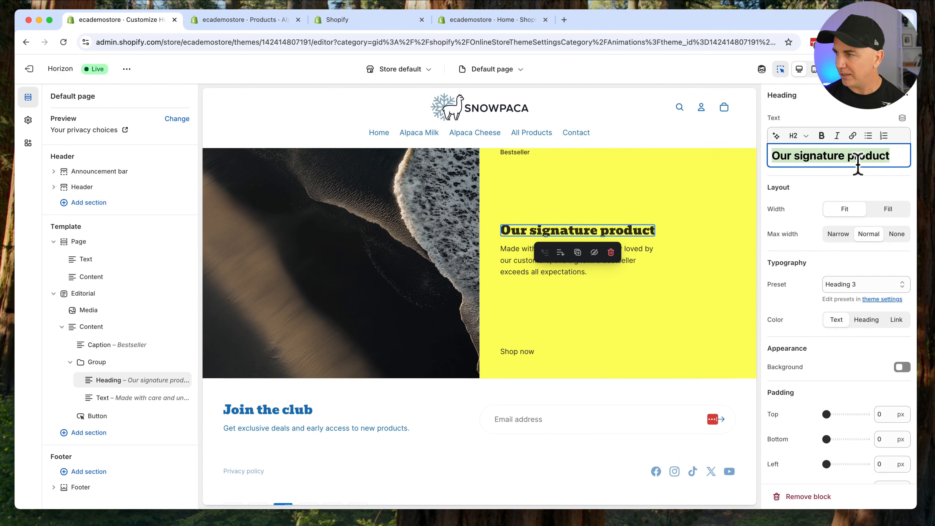
{"action": "type", "text": "About the founder"}
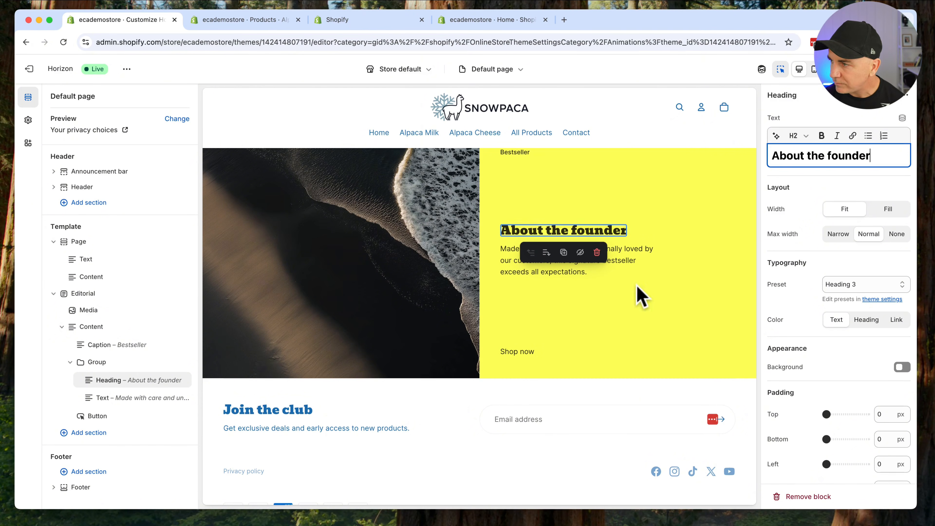
{"action": "left_click", "coordinate": [641, 297]}
{"action": "left_click", "coordinate": [556, 265]}
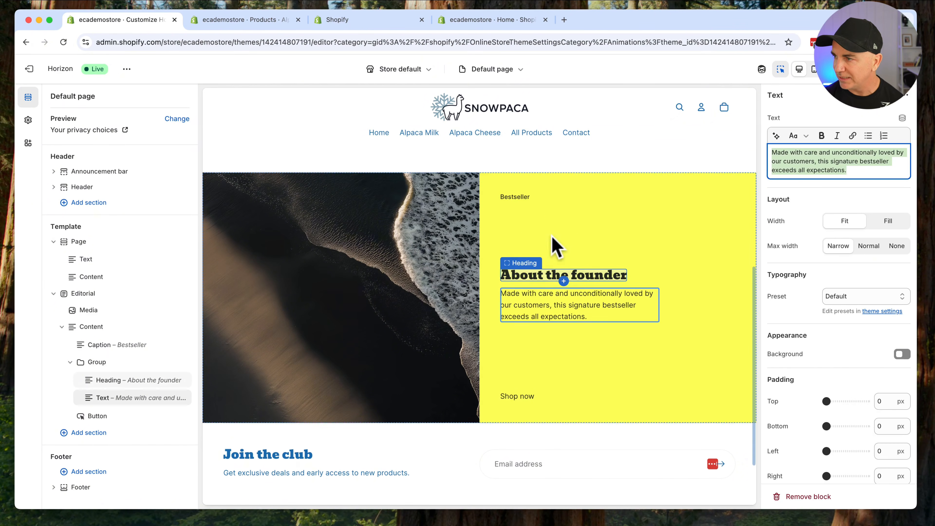
{"action": "left_click", "coordinate": [556, 203]}
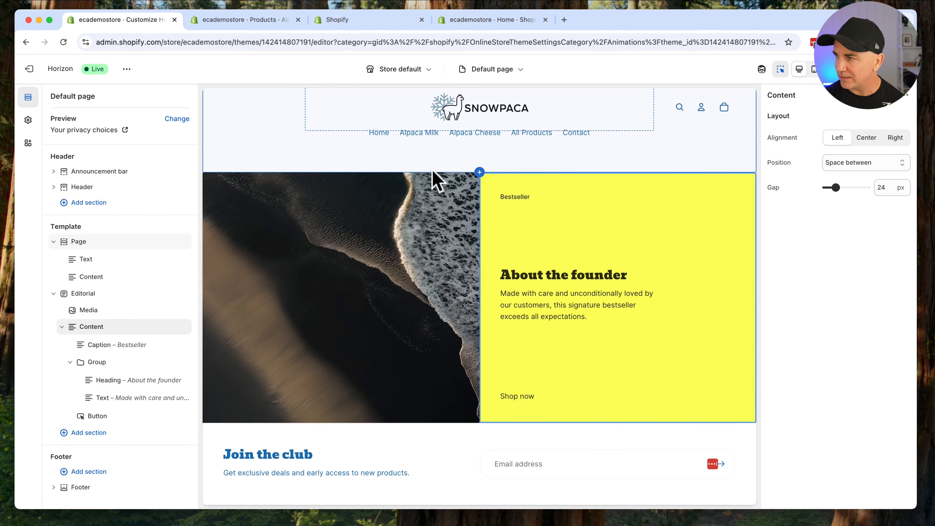
Step: Set the Editorial section's color scheme to Scheme 1
{"action": "left_click", "coordinate": [83, 293]}
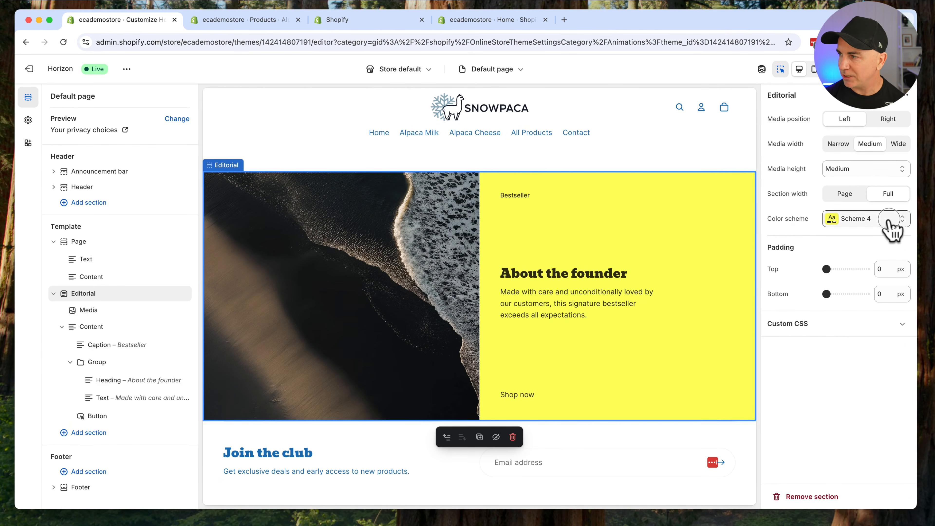
{"action": "left_click", "coordinate": [891, 223]}
{"action": "left_click", "coordinate": [865, 247]}
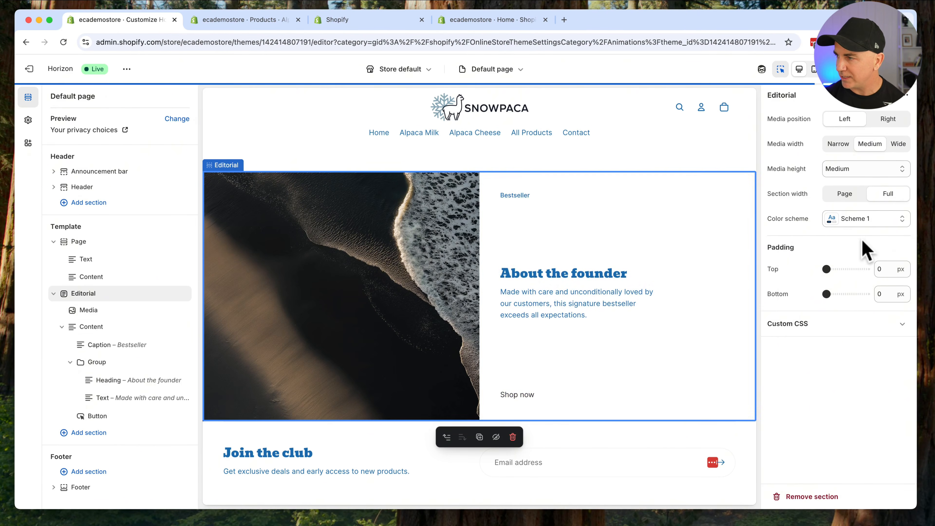
{"action": "left_click", "coordinate": [599, 247]}
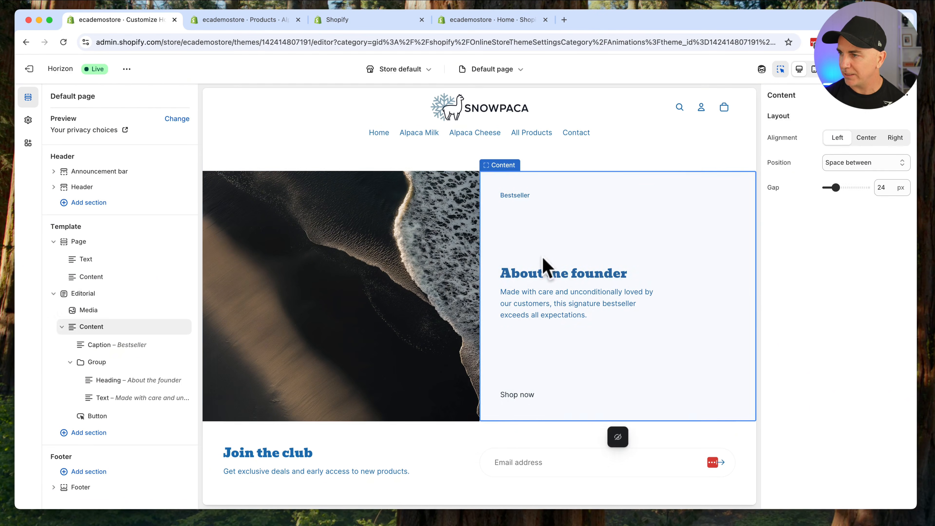
Step: Open the Editorial section's media block and check the files offered for the image and video types, returning the type to Image
{"action": "left_click", "coordinate": [353, 264]}
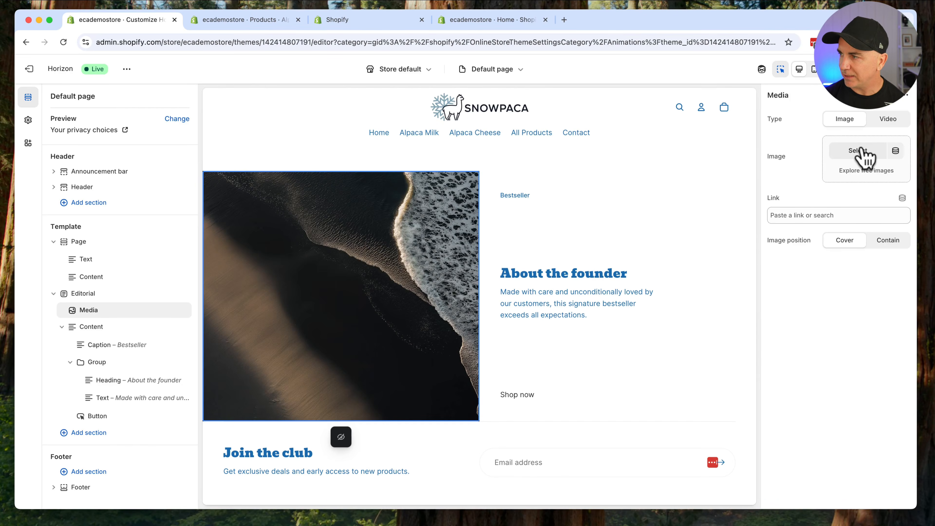
{"action": "left_click", "coordinate": [861, 151]}
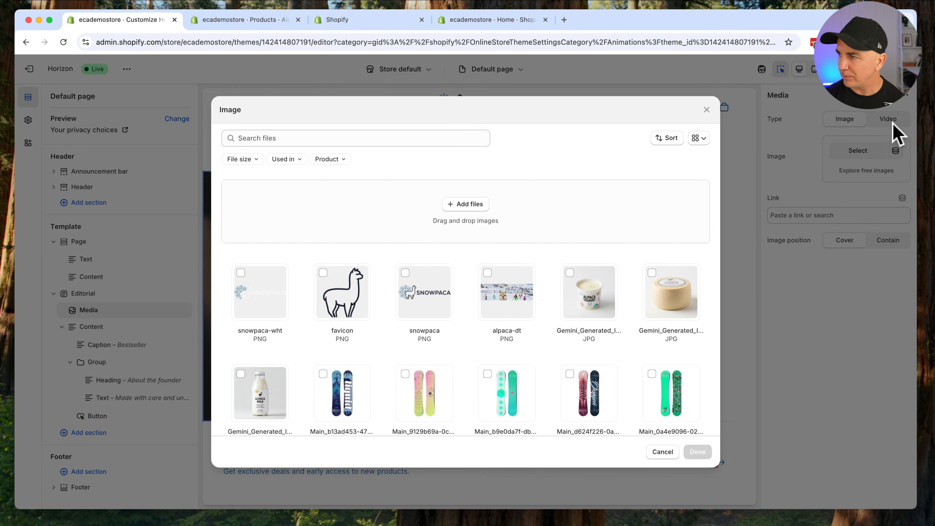
{"action": "left_click", "coordinate": [707, 110]}
{"action": "left_click", "coordinate": [888, 119]}
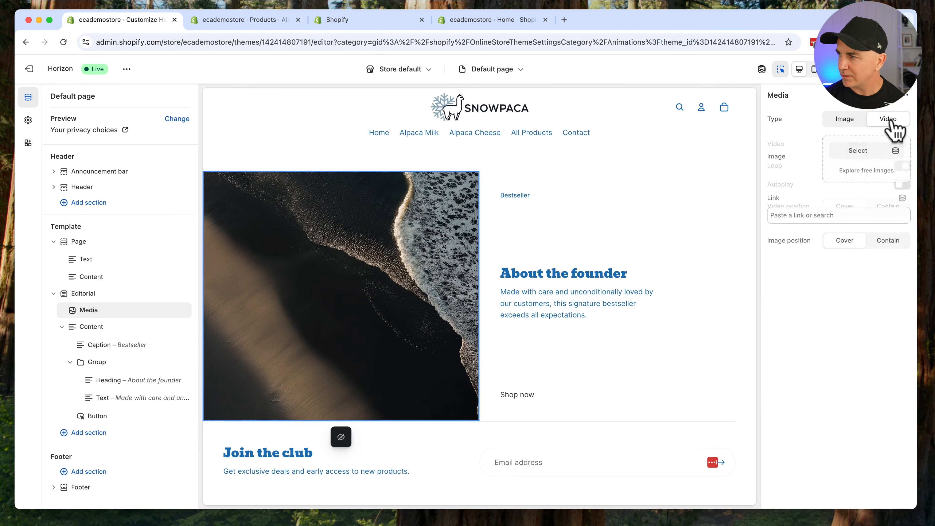
{"action": "left_click", "coordinate": [873, 147]}
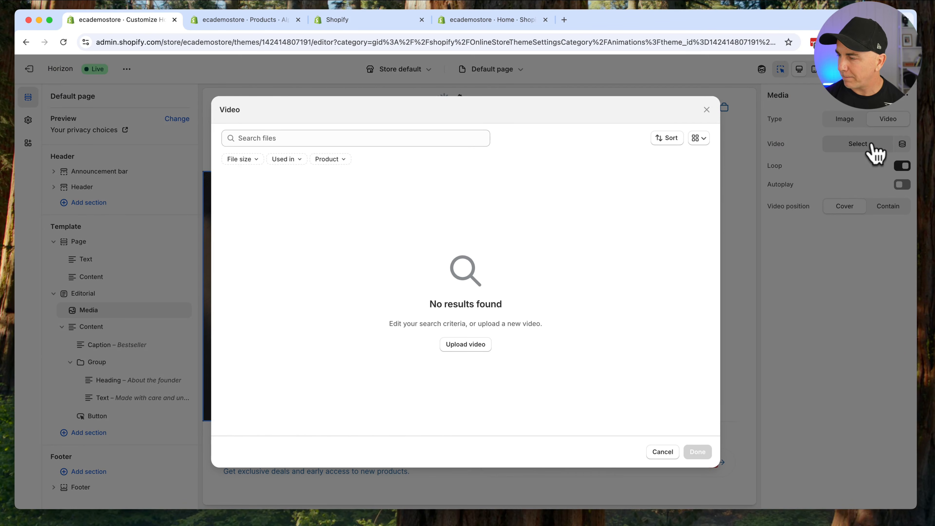
{"action": "left_click", "coordinate": [733, 133]}
{"action": "left_click", "coordinate": [856, 149]}
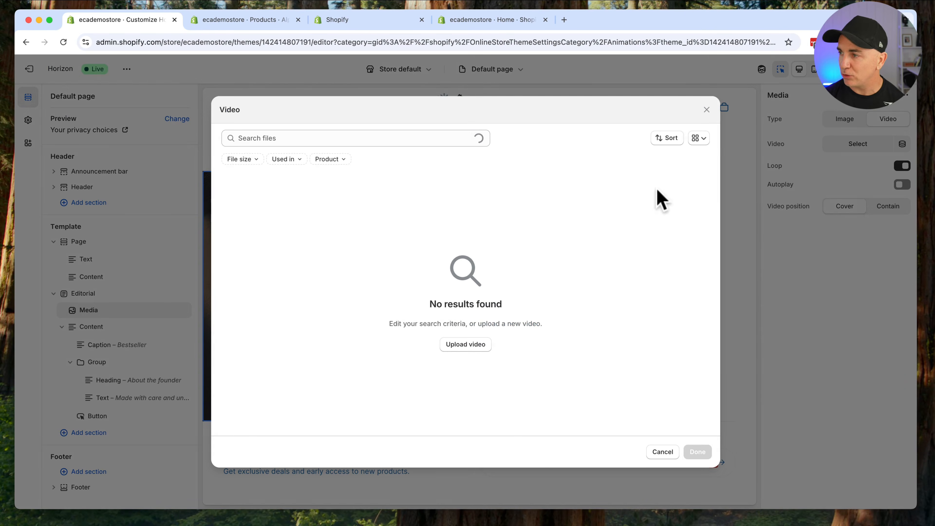
{"action": "left_click", "coordinate": [706, 110]}
{"action": "left_click", "coordinate": [843, 120]}
Step: Set theme_cover_image.jpg from the store's files as the Editorial section's image
{"action": "left_click", "coordinate": [856, 151]}
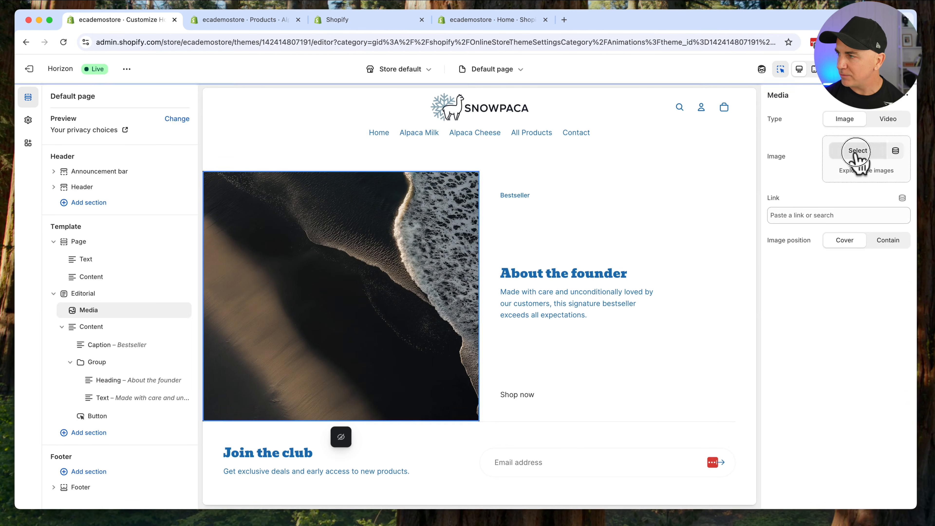
{"action": "scroll", "coordinate": [497, 318], "scroll_direction": "down", "scroll_amount": 2}
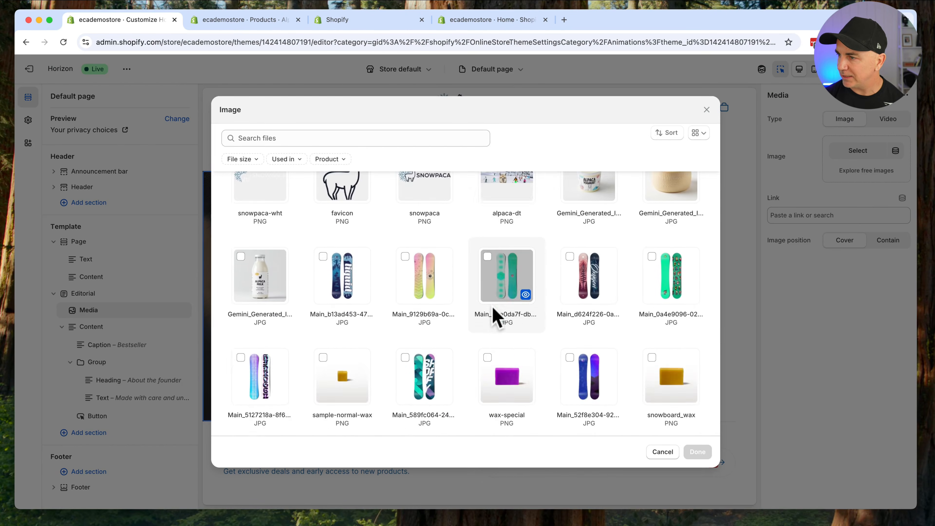
{"action": "scroll", "coordinate": [497, 318], "scroll_direction": "down", "scroll_amount": 3}
{"action": "scroll", "coordinate": [496, 315], "scroll_direction": "up", "scroll_amount": 5}
{"action": "scroll", "coordinate": [497, 317], "scroll_direction": "down", "scroll_amount": 1}
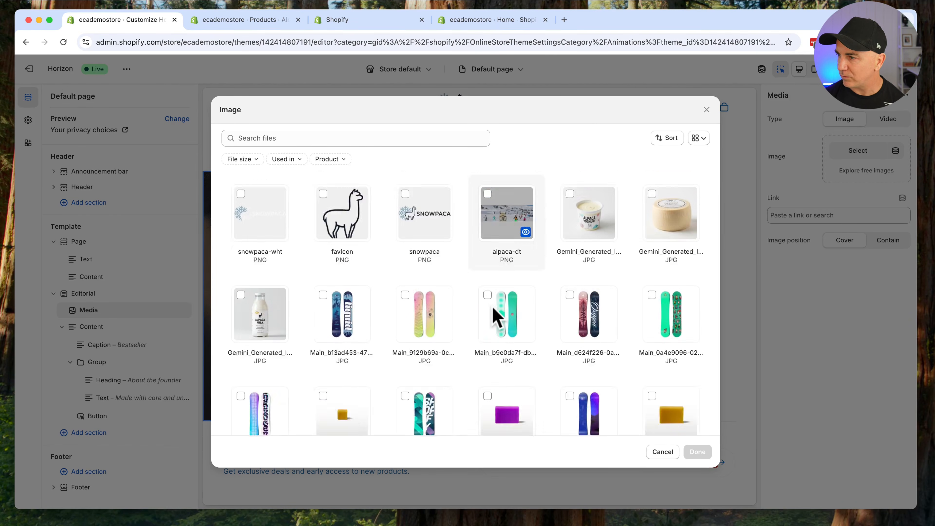
{"action": "scroll", "coordinate": [497, 318], "scroll_direction": "down", "scroll_amount": 4}
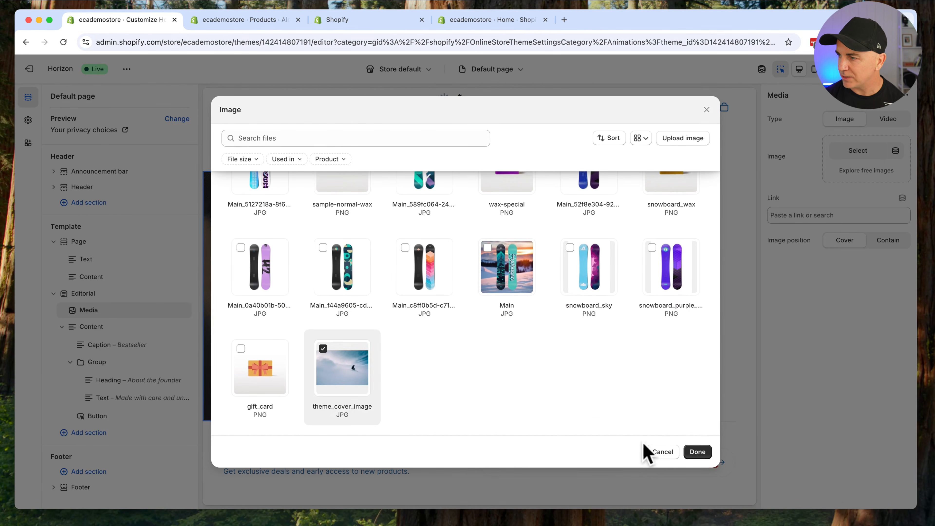
{"action": "left_click", "coordinate": [700, 454]}
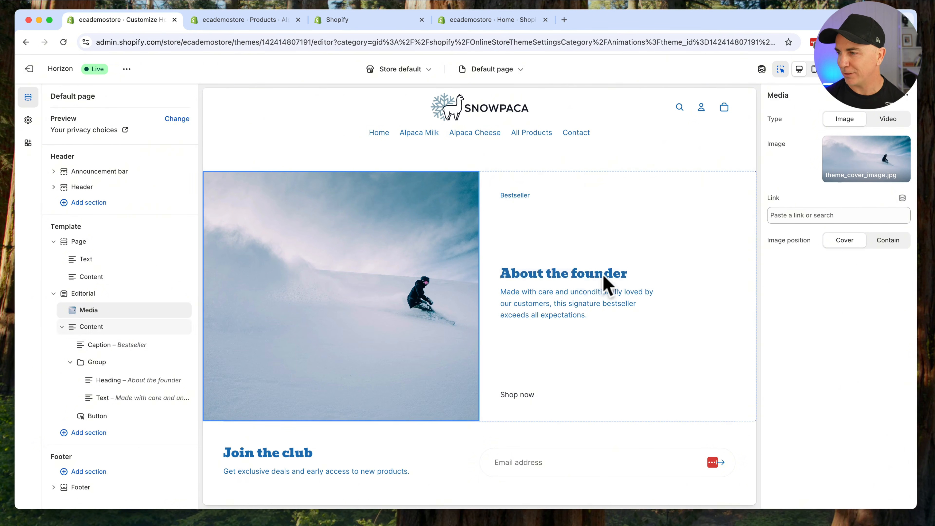
Step: Remove the "Shop now" button block from the Editorial section's content
{"action": "left_click", "coordinate": [512, 398]}
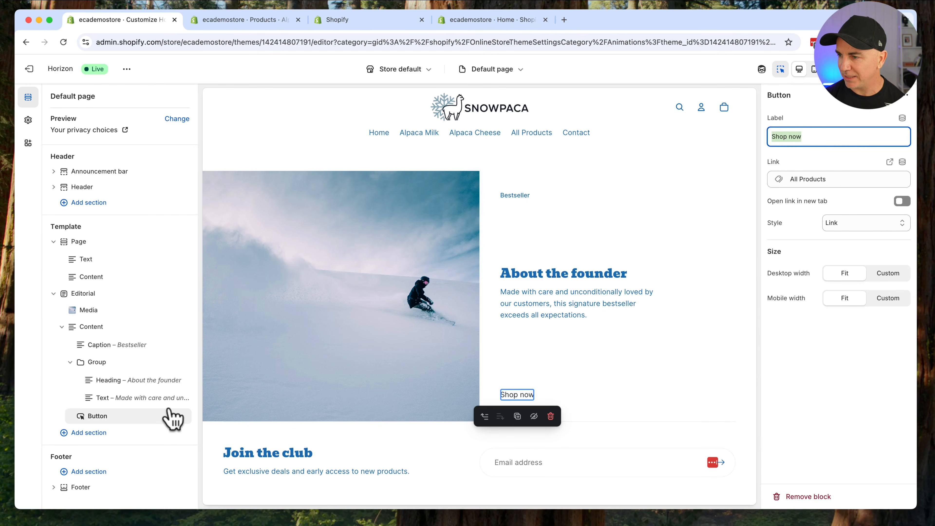
{"action": "left_click", "coordinate": [170, 416]}
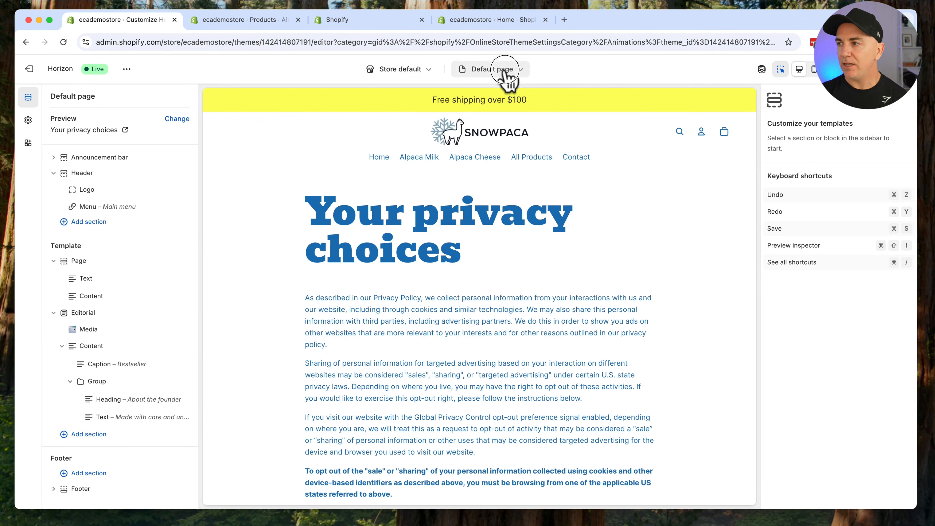
Step: Review the templates available for the store's collections, products and pages
{"action": "left_click", "coordinate": [499, 75]}
{"action": "left_click", "coordinate": [446, 147]}
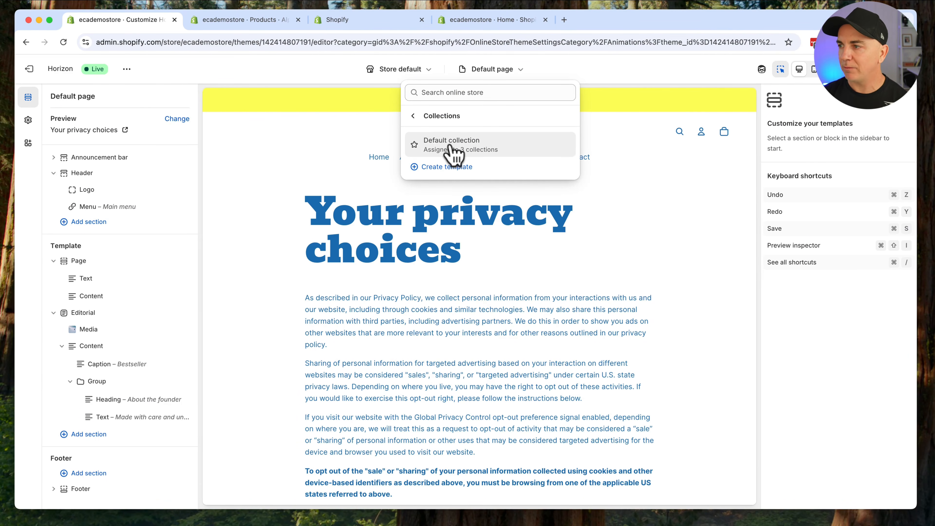
{"action": "left_click", "coordinate": [414, 115]}
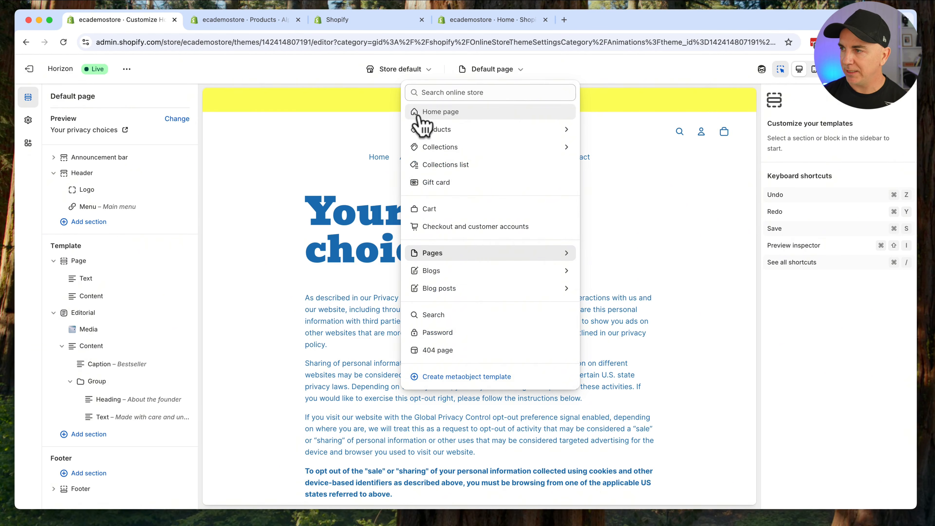
{"action": "left_click", "coordinate": [436, 131]}
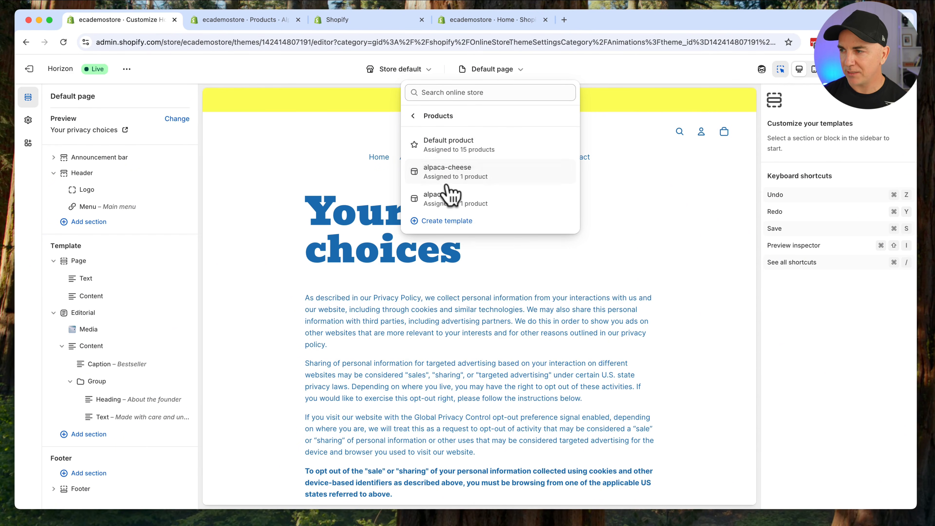
{"action": "left_click", "coordinate": [414, 115]}
{"action": "left_click", "coordinate": [432, 151]}
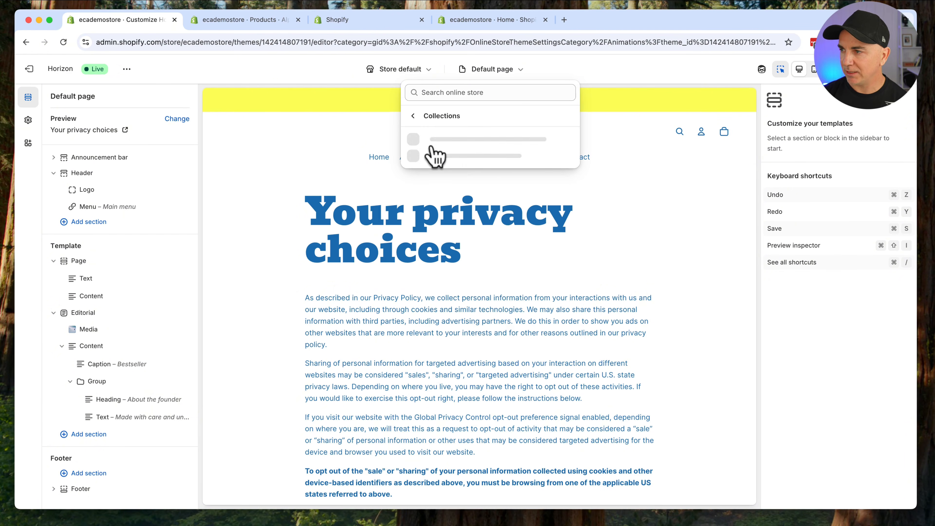
{"action": "left_click", "coordinate": [413, 116]}
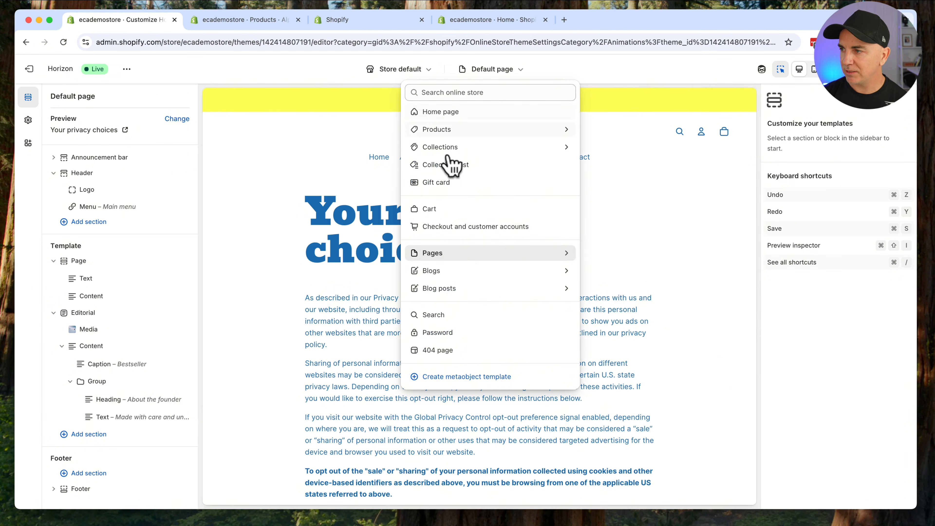
{"action": "left_click", "coordinate": [438, 257]}
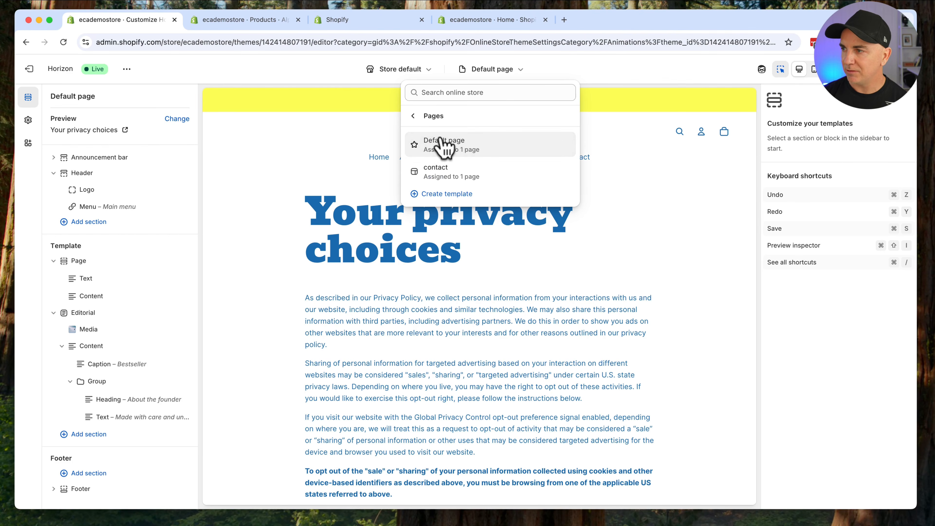
{"action": "left_click", "coordinate": [413, 116]}
{"action": "left_click", "coordinate": [445, 136]}
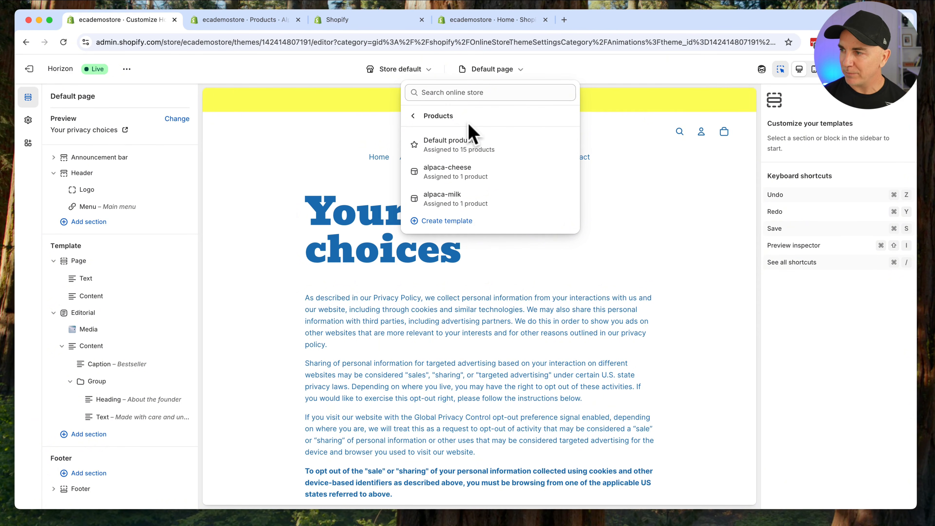
Step: Open the Default collection template and select the Large logo section's logo, followed by its text block
{"action": "left_click", "coordinate": [414, 117]}
{"action": "left_click", "coordinate": [443, 148]}
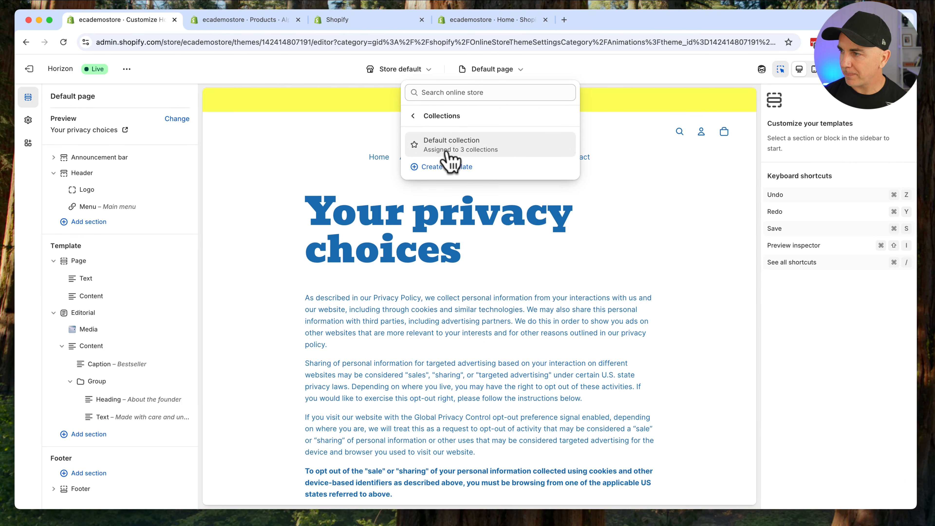
{"action": "left_click", "coordinate": [463, 147]}
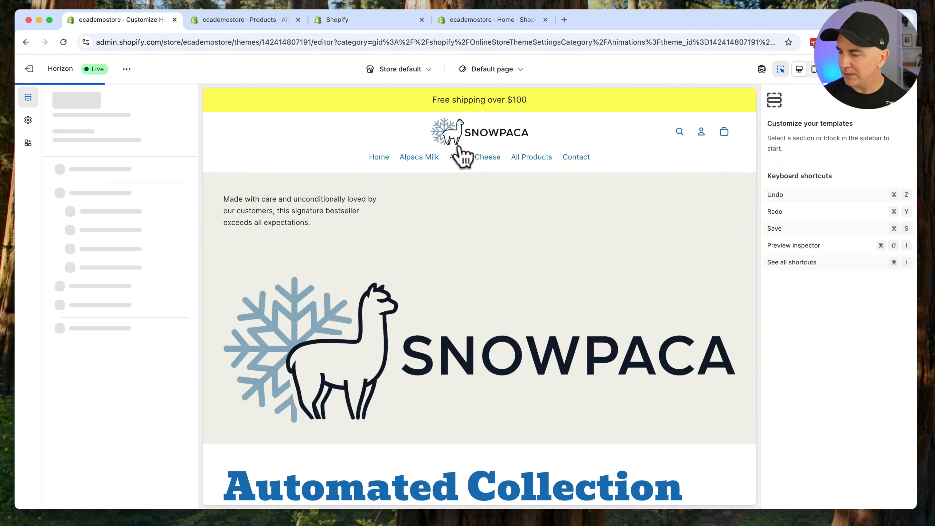
{"action": "left_click", "coordinate": [359, 299]}
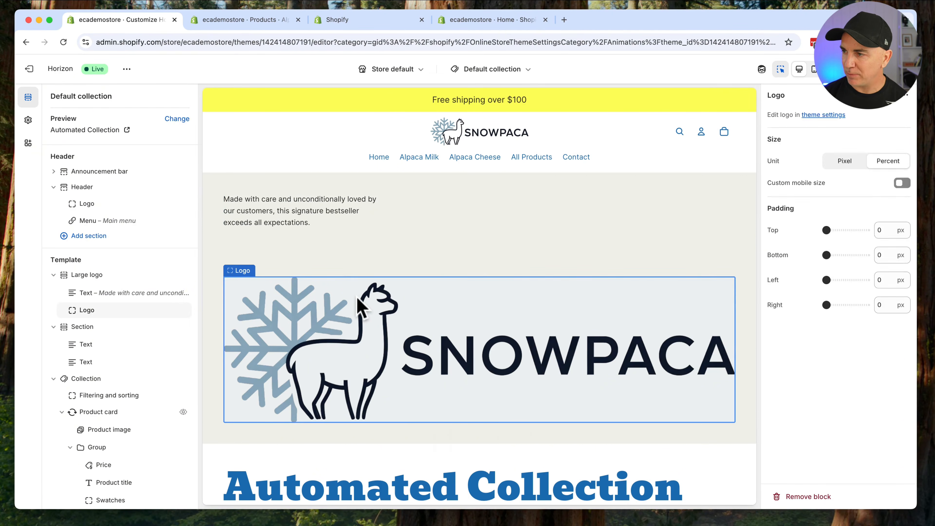
{"action": "left_click", "coordinate": [327, 213]}
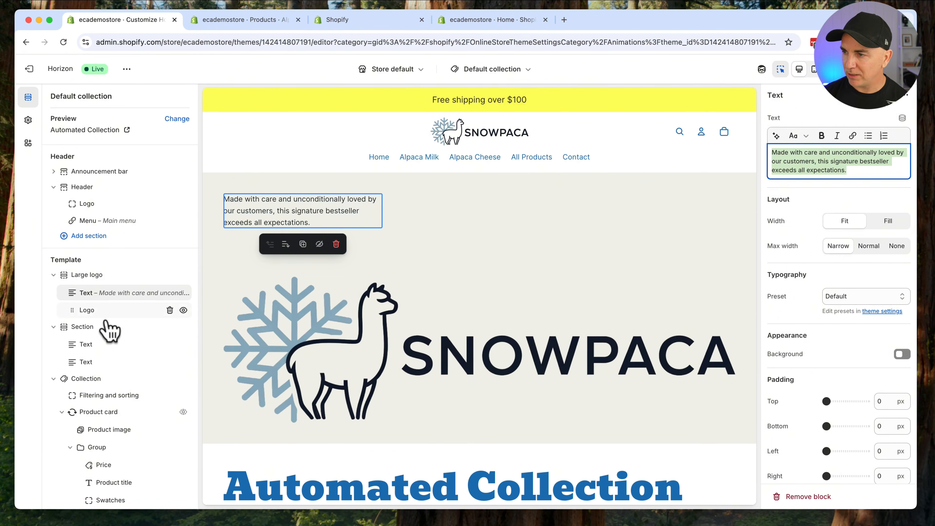
Step: Add a Heading block to the Large logo section and move it above the text block
{"action": "left_click", "coordinate": [128, 319]}
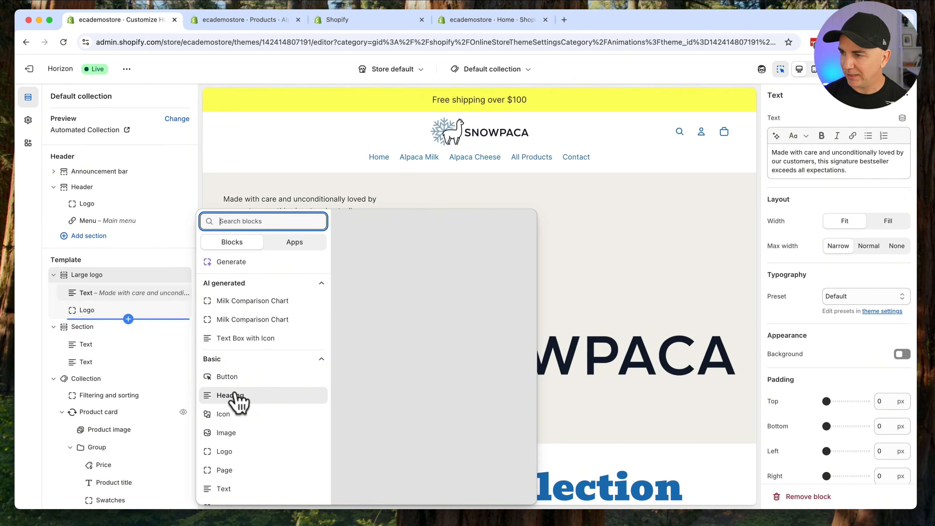
{"action": "left_click", "coordinate": [231, 395]}
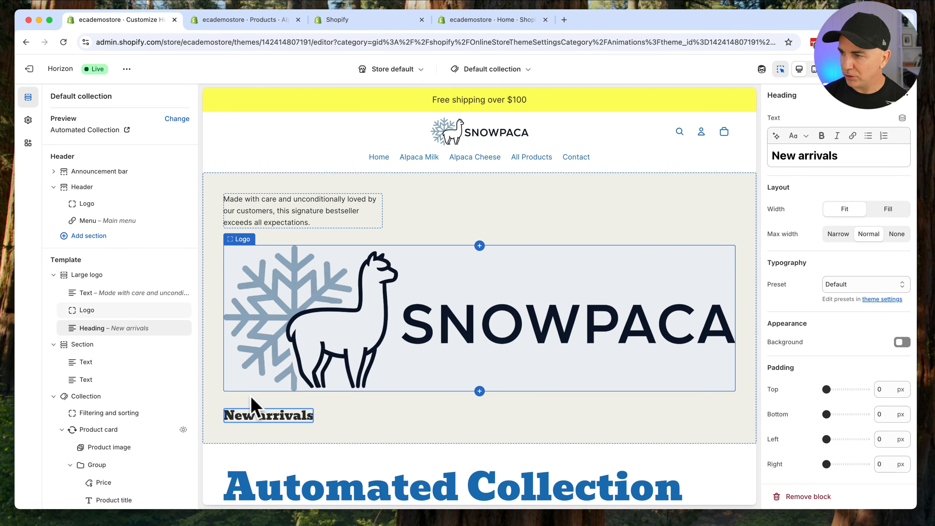
{"action": "left_click_drag", "start_coordinate": [76, 332], "coordinate": [77, 292]}
Step: Set the new heading's text to "The best alpaca products in the world." and save the template
{"action": "left_click", "coordinate": [830, 155]}
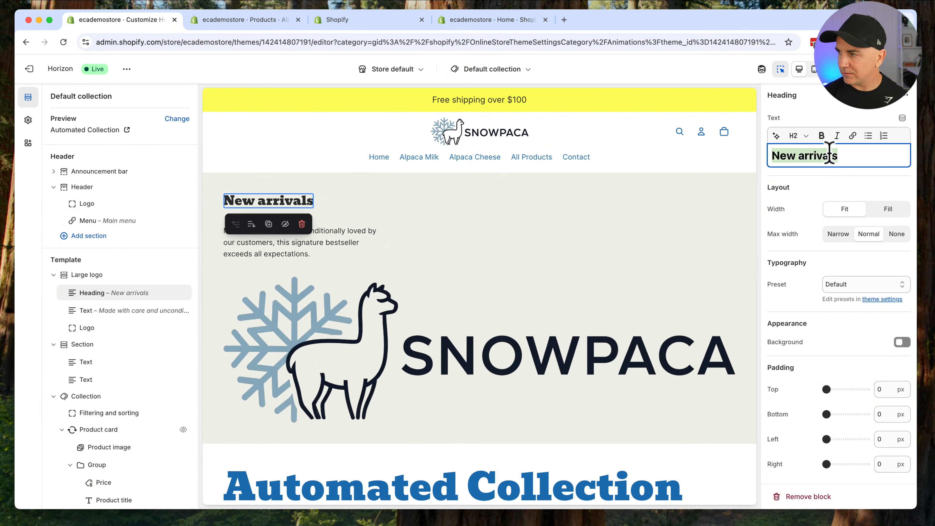
{"action": "type", "text": "The bets"}
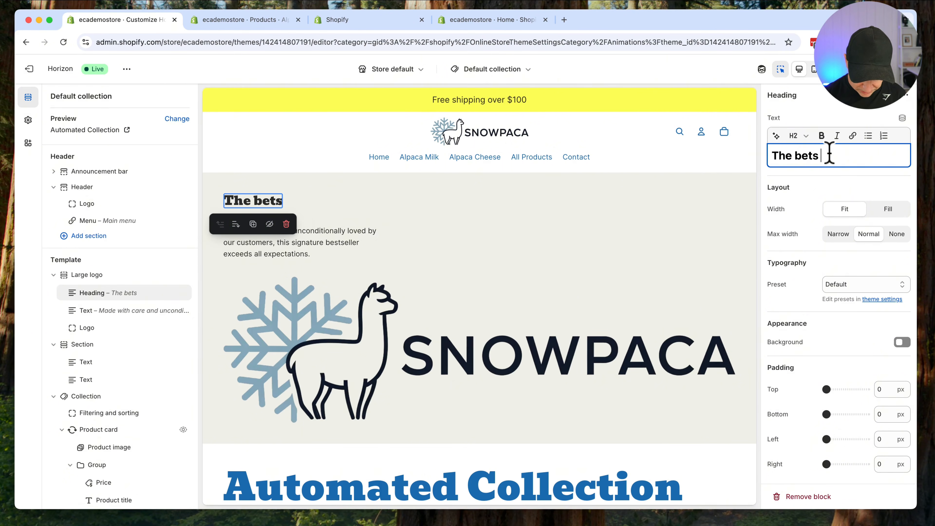
{"action": "type", "text": "ducts in the wor"}
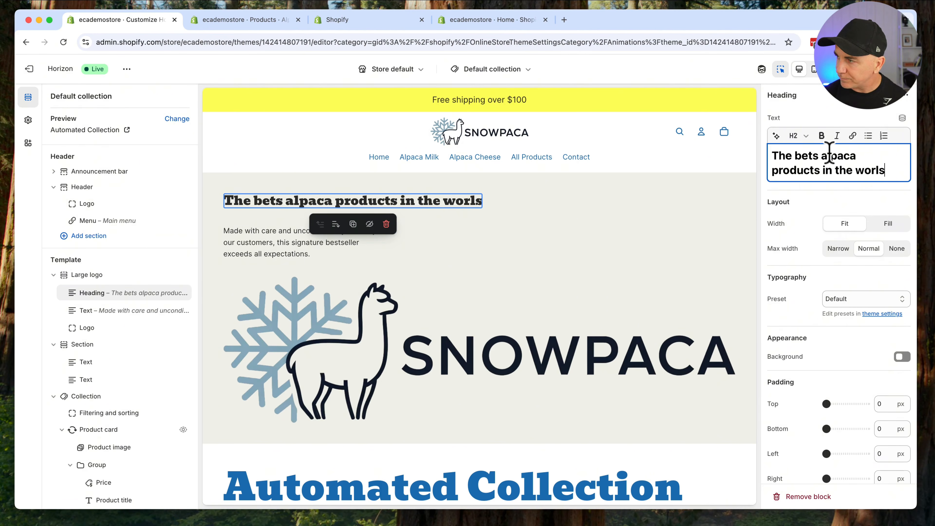
{"action": "type", "text": "ld."}
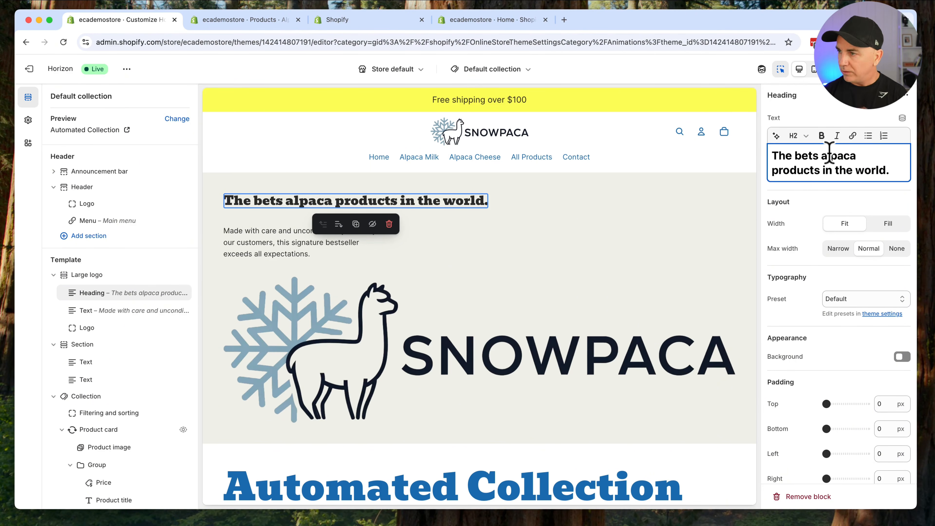
{"action": "scroll", "coordinate": [830, 151], "scroll_direction": "down", "scroll_amount": 1}
{"action": "left_click", "coordinate": [812, 144]}
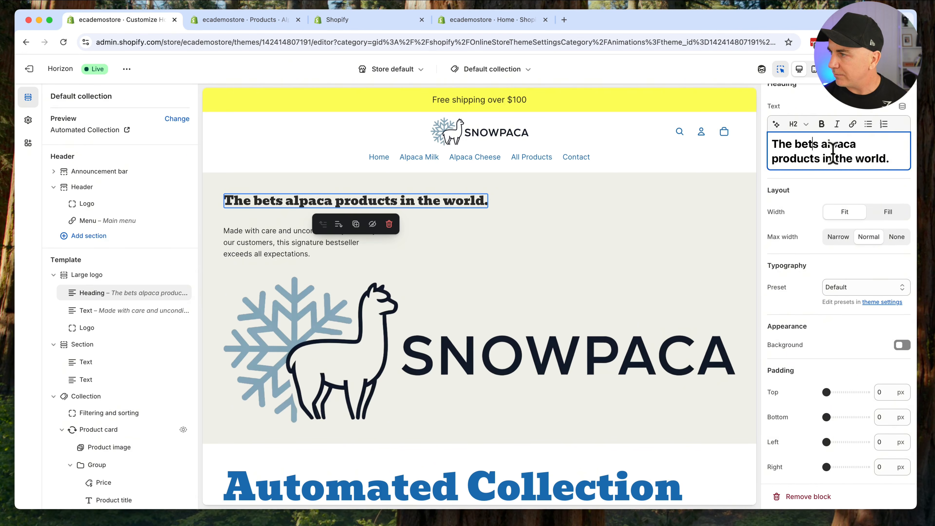
{"action": "key", "text": "BackSpace"}
{"action": "key", "text": "Right"}
{"action": "type", "text": "t"}
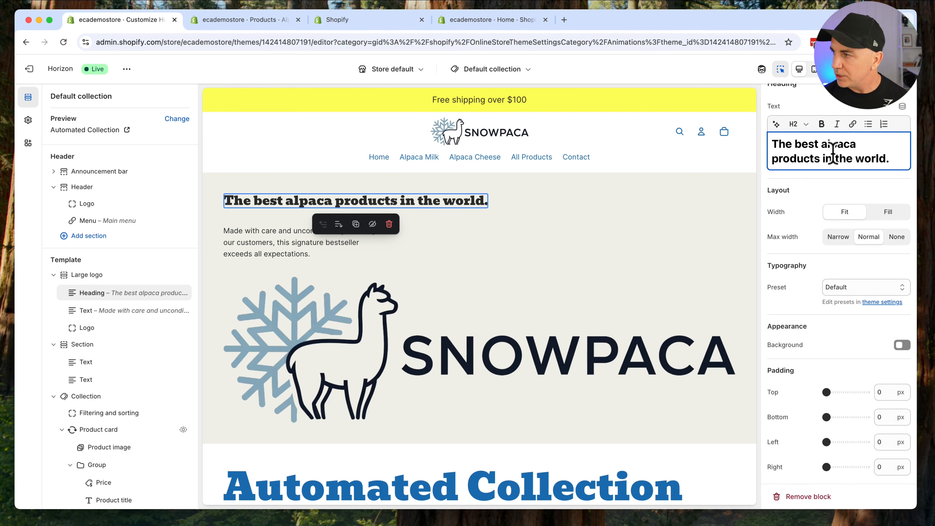
{"action": "left_click", "coordinate": [593, 228]}
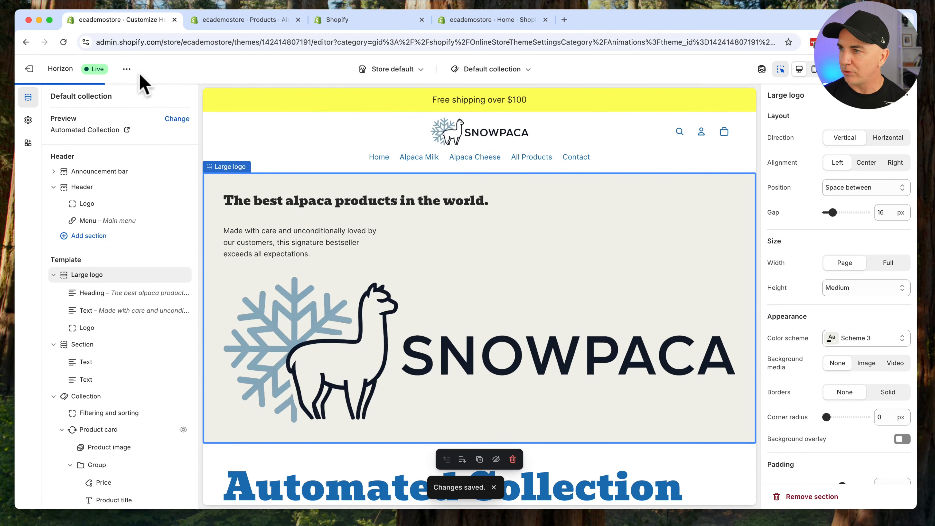
Step: View the Automated Collection page on the storefront and examine its heading banner, product grid and footer
{"action": "left_click", "coordinate": [126, 69]}
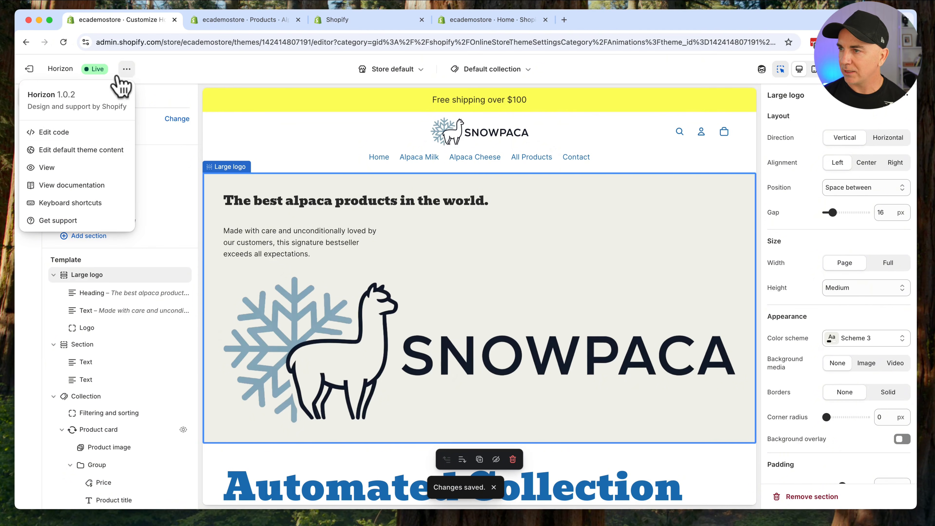
{"action": "left_click", "coordinate": [68, 166]}
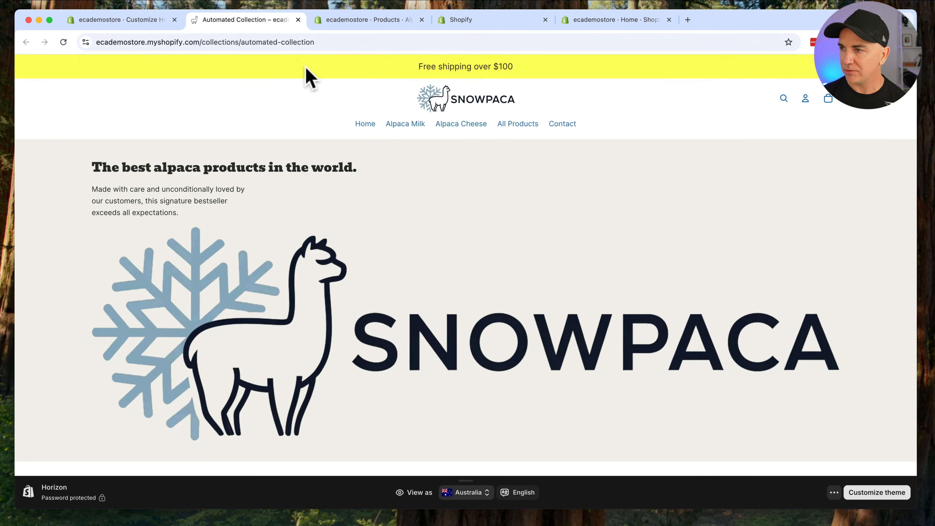
{"action": "scroll", "coordinate": [447, 240], "scroll_direction": "down", "scroll_amount": 10}
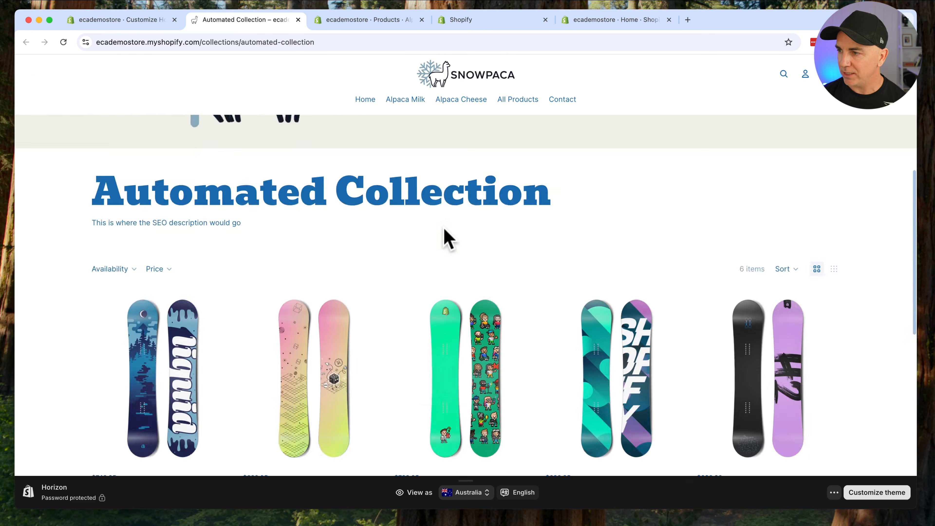
{"action": "scroll", "coordinate": [416, 216], "scroll_direction": "up", "scroll_amount": 10}
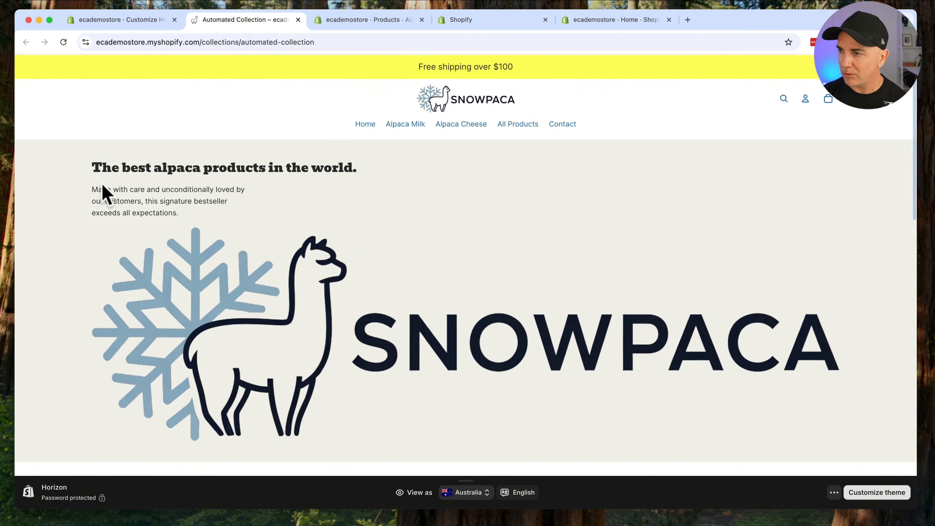
{"action": "left_click_drag", "start_coordinate": [93, 167], "coordinate": [377, 175]}
{"action": "left_click", "coordinate": [412, 194]}
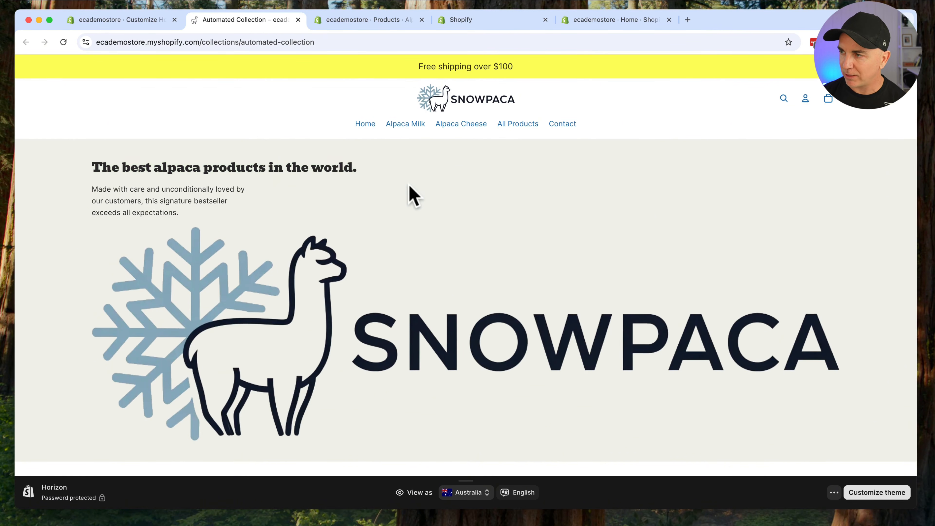
{"action": "scroll", "coordinate": [412, 195], "scroll_direction": "down", "scroll_amount": 10}
{"action": "scroll", "coordinate": [405, 199], "scroll_direction": "down", "scroll_amount": 1}
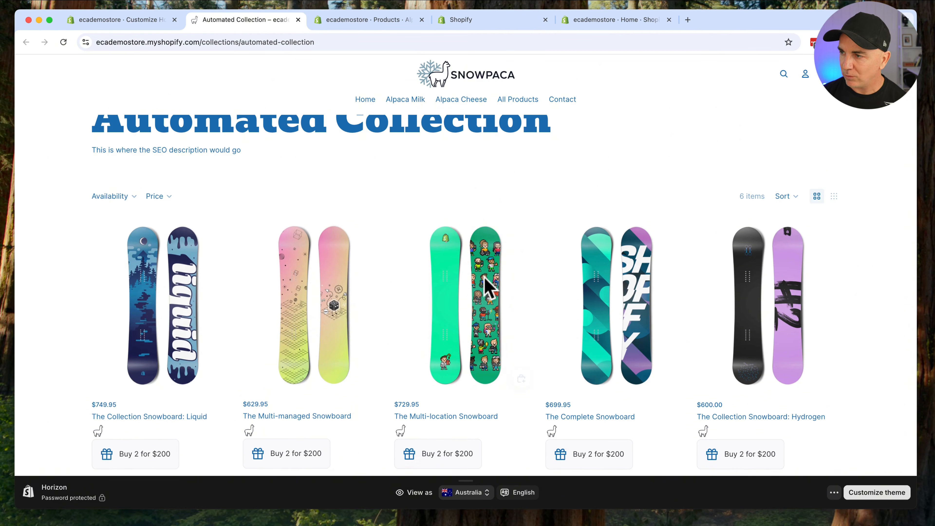
{"action": "scroll", "coordinate": [236, 286], "scroll_direction": "down", "scroll_amount": 10}
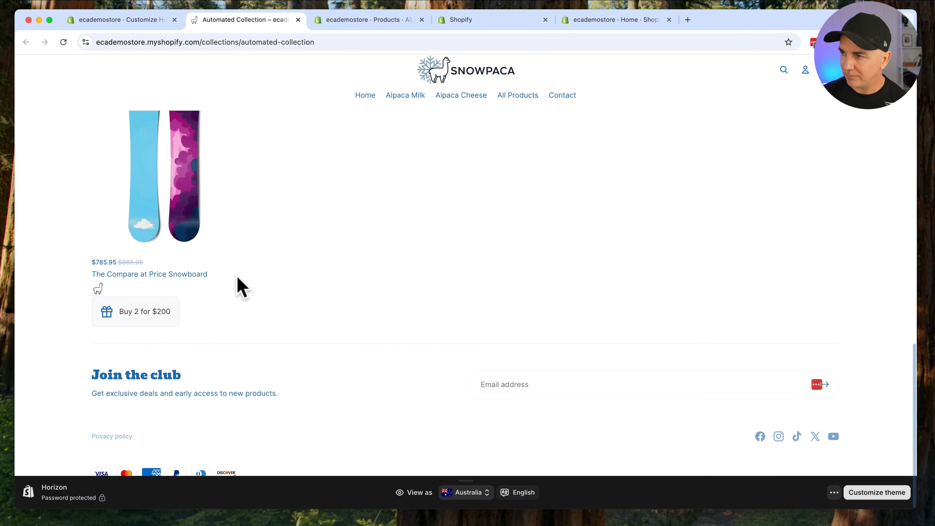
{"action": "scroll", "coordinate": [235, 286], "scroll_direction": "up", "scroll_amount": 15}
{"action": "scroll", "coordinate": [241, 288], "scroll_direction": "down", "scroll_amount": 10}
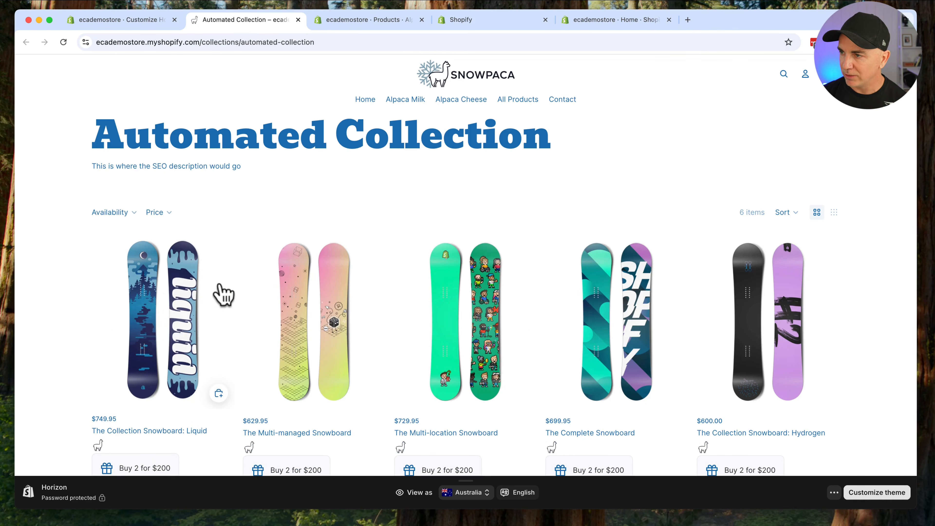
{"action": "scroll", "coordinate": [219, 292], "scroll_direction": "down", "scroll_amount": 10}
{"action": "scroll", "coordinate": [236, 305], "scroll_direction": "up", "scroll_amount": 15}
{"action": "scroll", "coordinate": [257, 298], "scroll_direction": "down", "scroll_amount": 10}
{"action": "scroll", "coordinate": [269, 316], "scroll_direction": "up", "scroll_amount": 15}
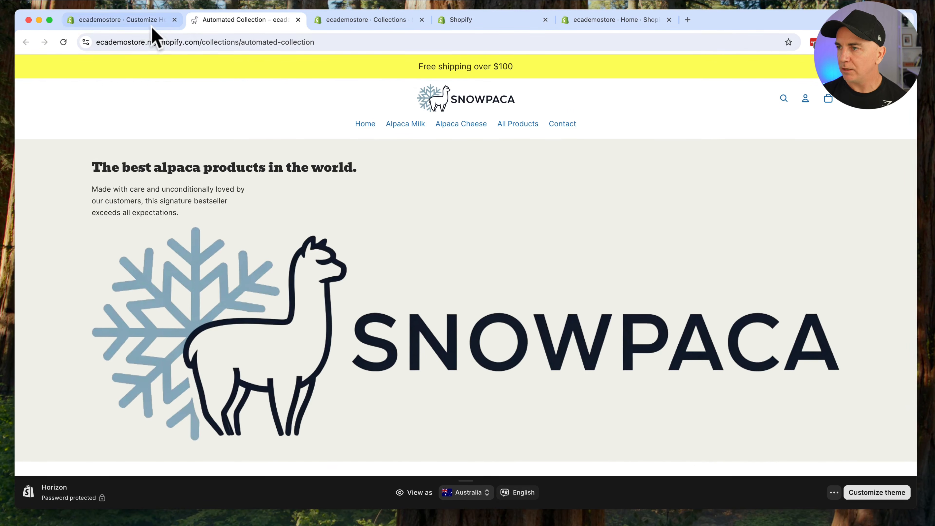
Step: Open the Snowboard Range collection in the store admin's collections and view its online page
{"action": "left_click", "coordinate": [139, 22]}
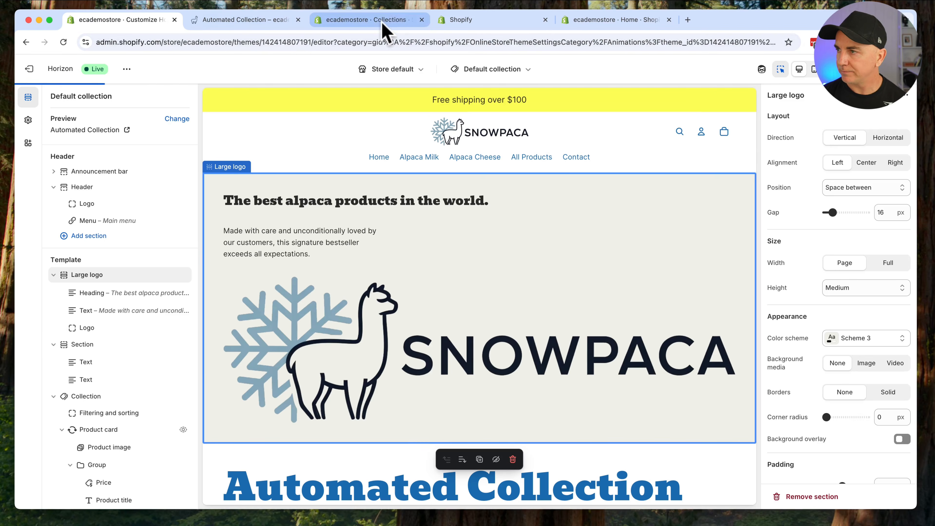
{"action": "left_click", "coordinate": [367, 20]}
{"action": "left_click", "coordinate": [61, 146]}
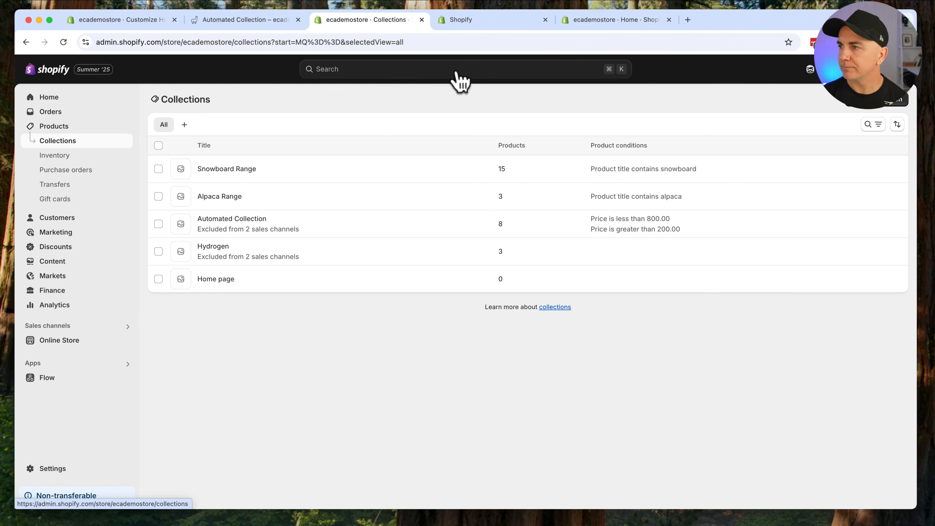
{"action": "left_click", "coordinate": [234, 169]}
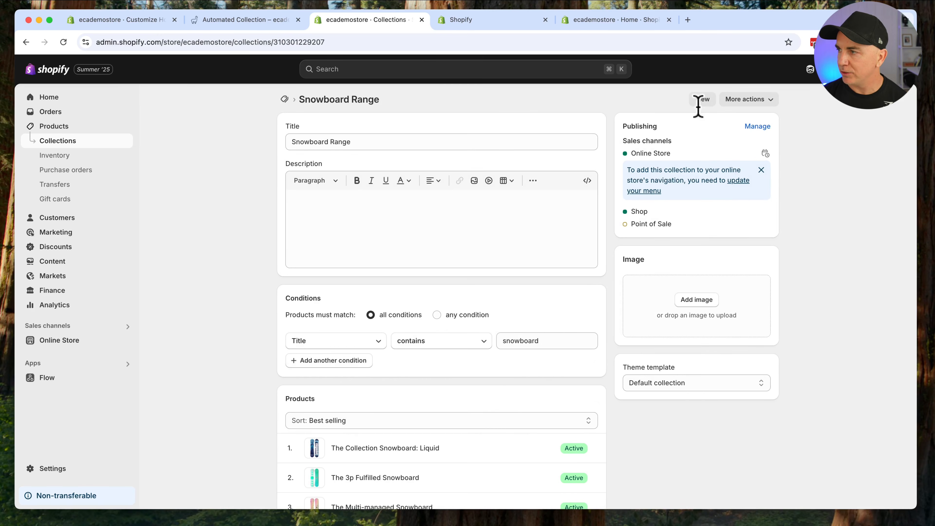
{"action": "left_click", "coordinate": [703, 100]}
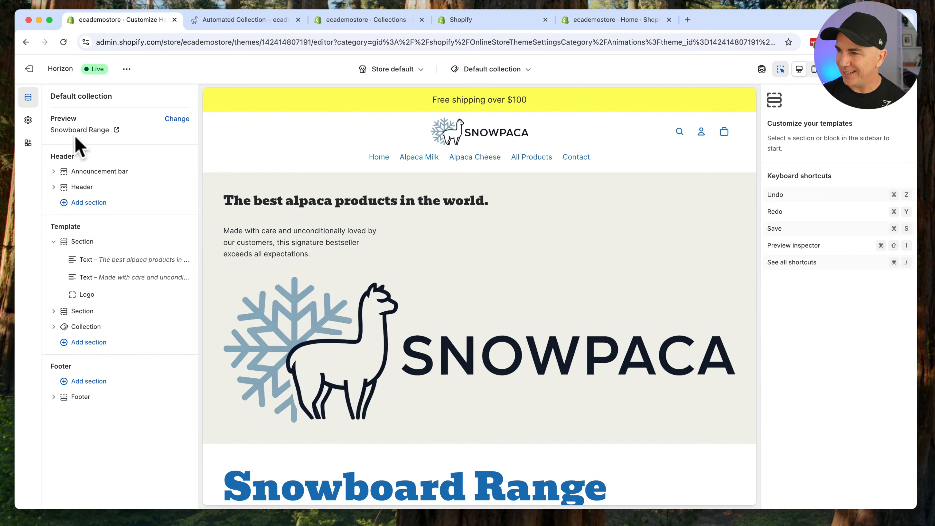
Step: Check the Snowboard Range preview of the Default collection template and return to the collection's admin page
{"action": "scroll", "coordinate": [549, 282], "scroll_direction": "down", "scroll_amount": 5}
{"action": "scroll", "coordinate": [549, 282], "scroll_direction": "up", "scroll_amount": 5}
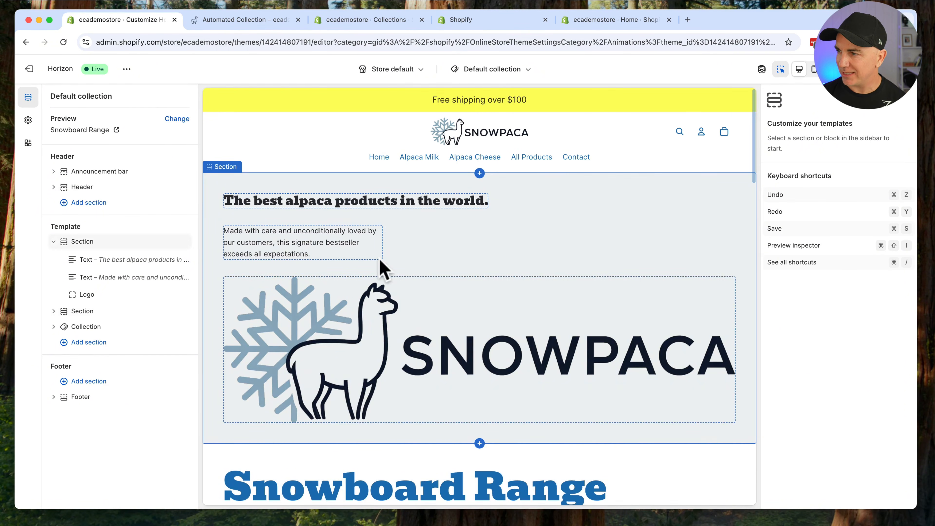
{"action": "left_click", "coordinate": [373, 22]}
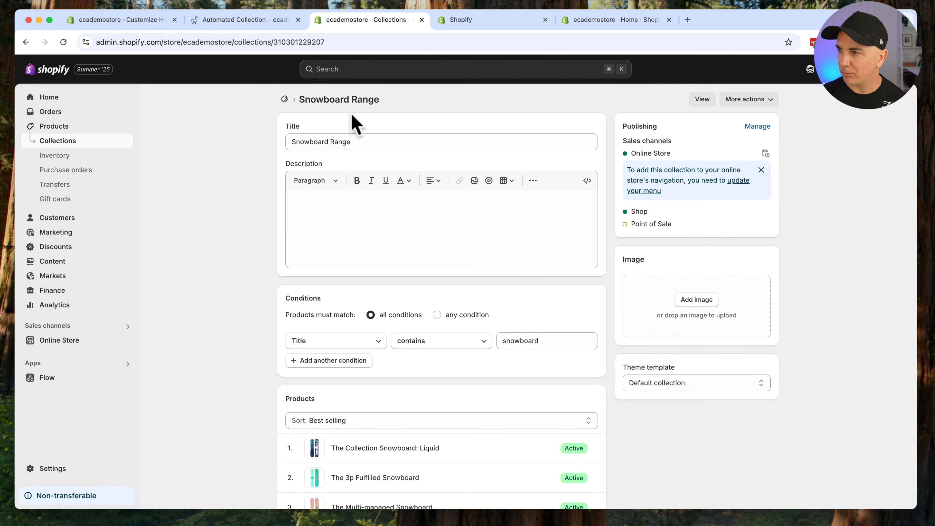
Step: View the Snowboard Range collection on the storefront and examine its banner, title and product grid
{"action": "left_click", "coordinate": [701, 99]}
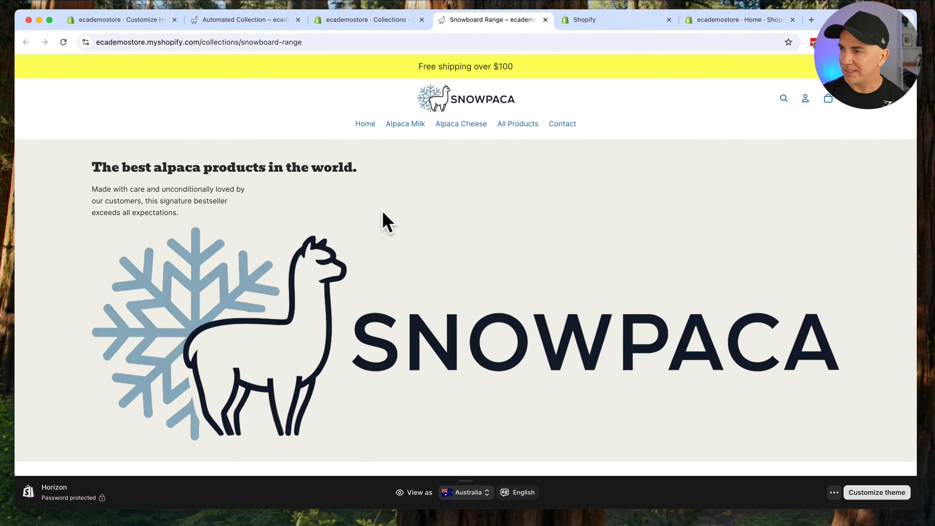
{"action": "scroll", "coordinate": [490, 230], "scroll_direction": "down", "scroll_amount": 15}
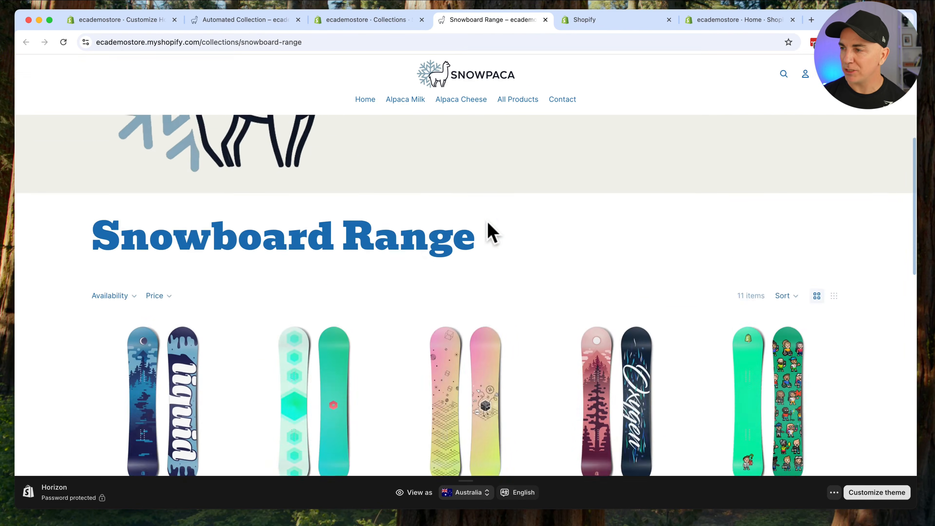
{"action": "scroll", "coordinate": [424, 236], "scroll_direction": "up", "scroll_amount": 15}
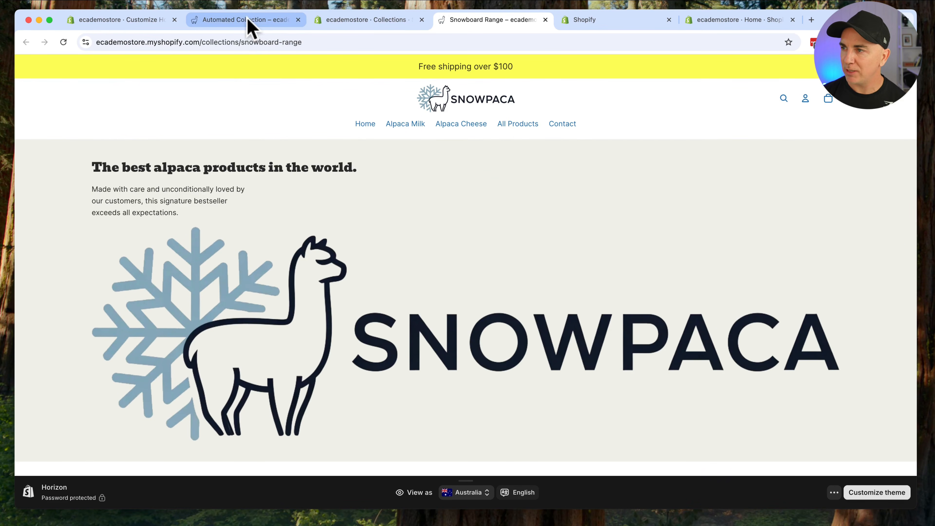
Step: Create a new collection template named "snowboard" based on Default collection in the theme editor
{"action": "key", "text": "super+1"}
{"action": "left_click", "coordinate": [506, 71]}
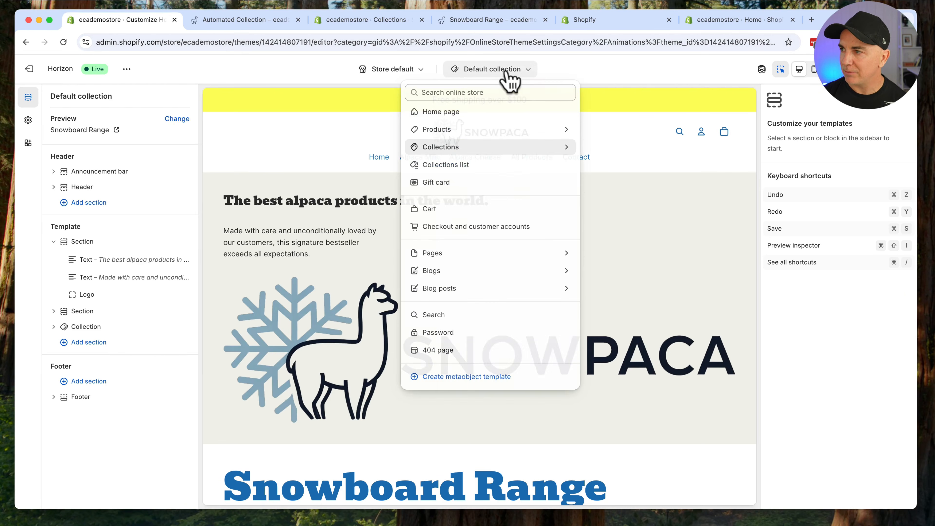
{"action": "left_click", "coordinate": [449, 149]}
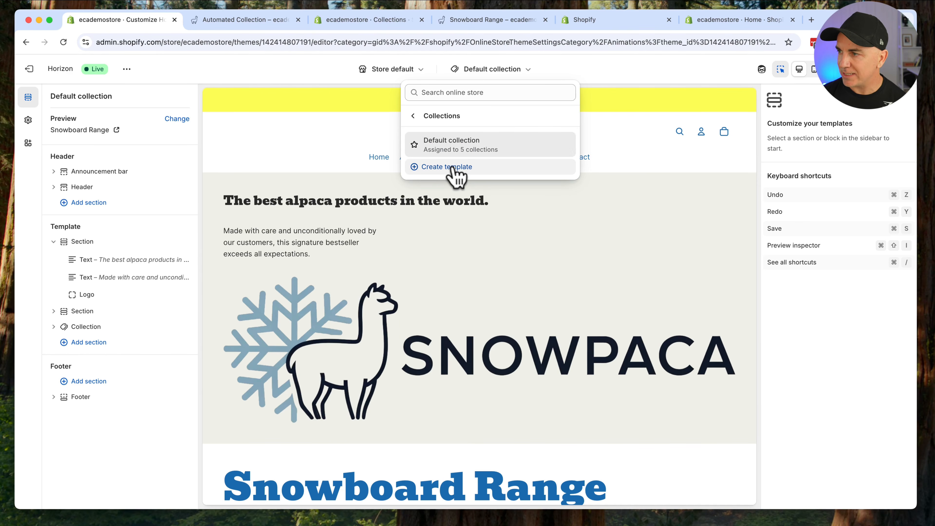
{"action": "left_click", "coordinate": [453, 168]}
{"action": "left_click", "coordinate": [401, 278]}
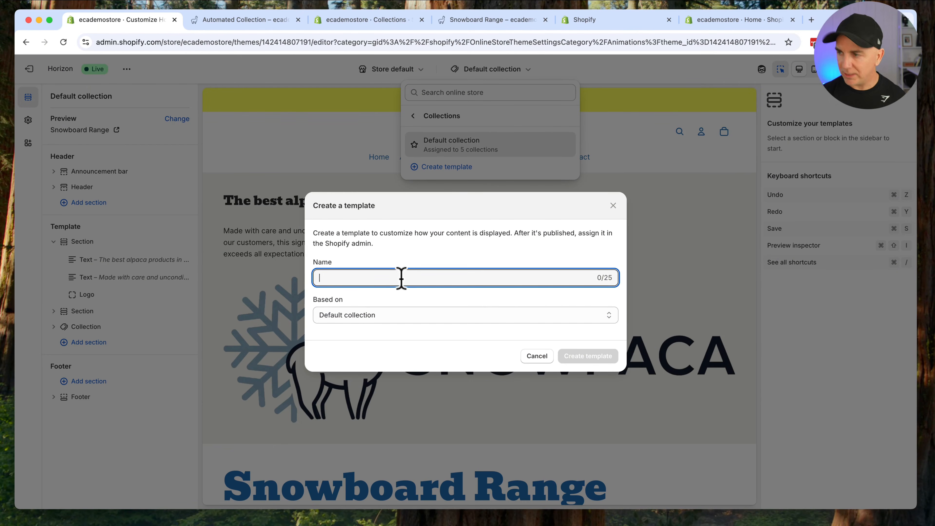
{"action": "type", "text": "snowboard"}
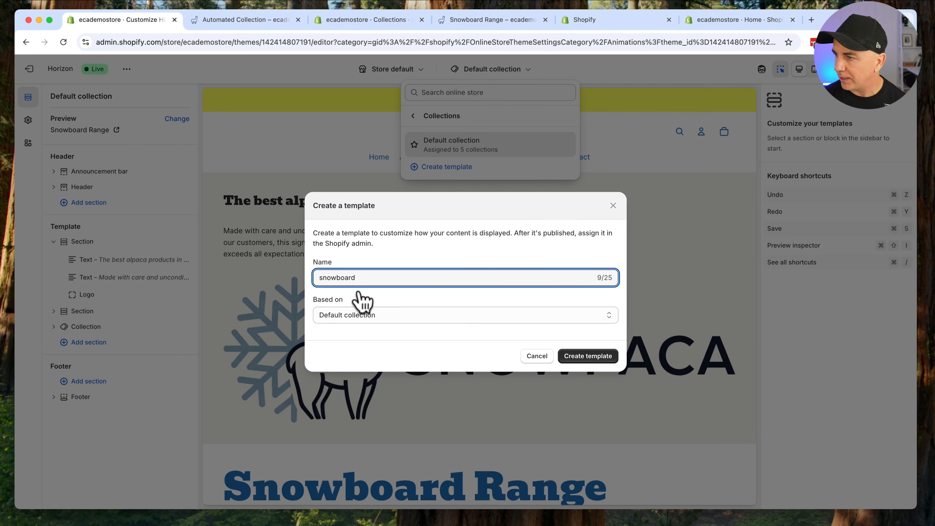
{"action": "left_click", "coordinate": [588, 359]}
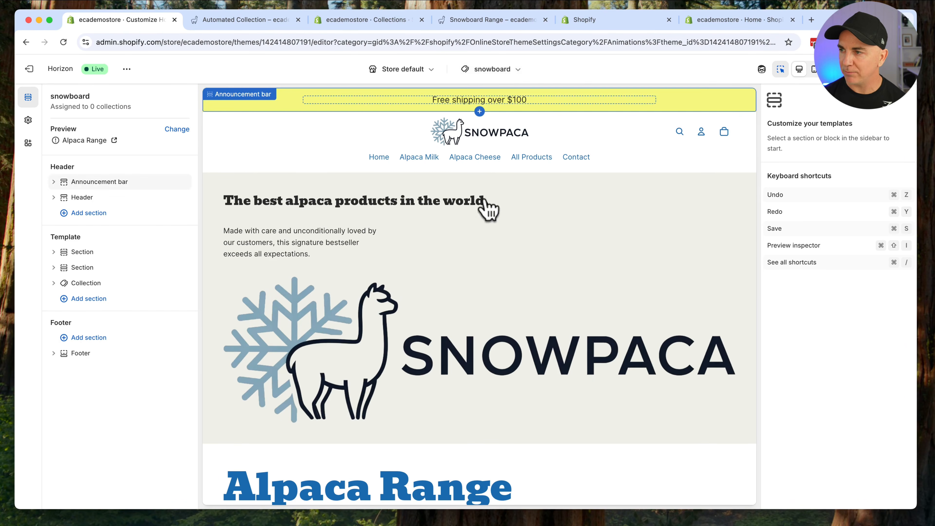
Step: Reword the banner heading to "The best snowboards in the world."
{"action": "left_click", "coordinate": [385, 200]}
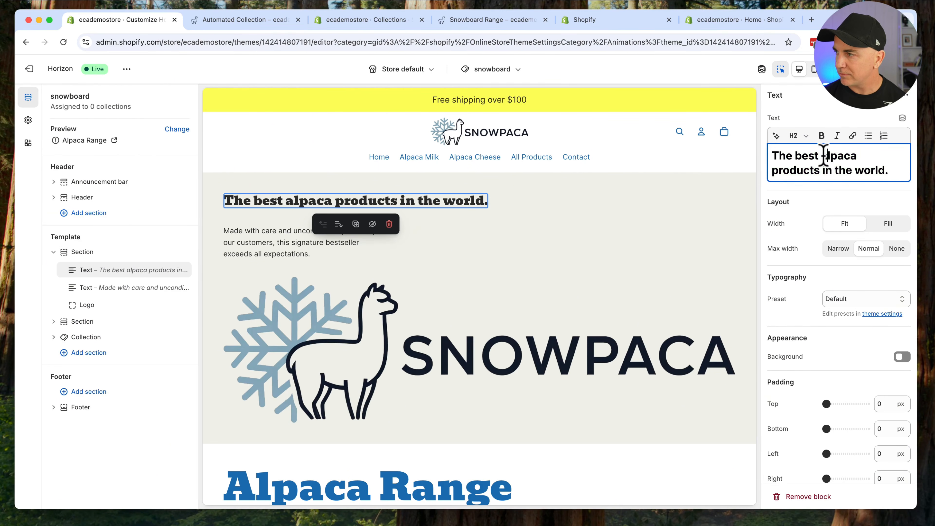
{"action": "left_click_drag", "start_coordinate": [822, 156], "coordinate": [824, 165]}
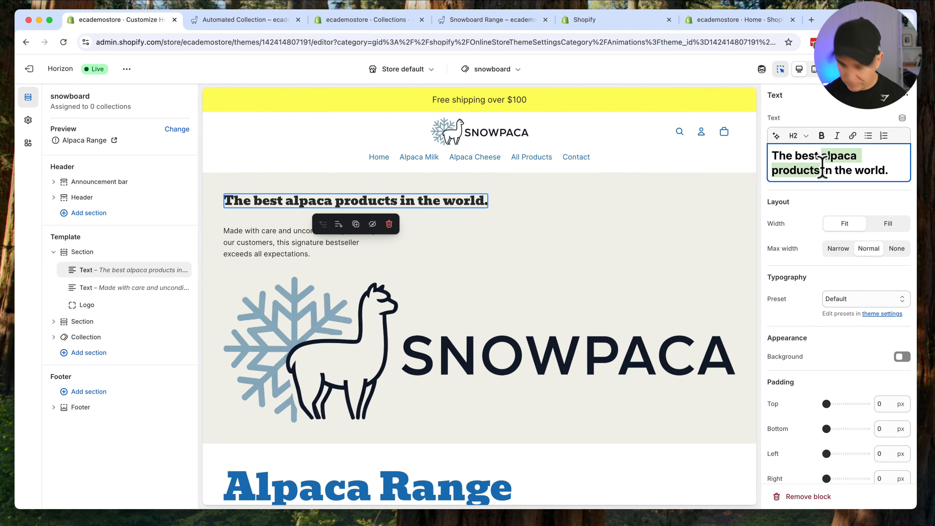
{"action": "type", "text": "snowboards"}
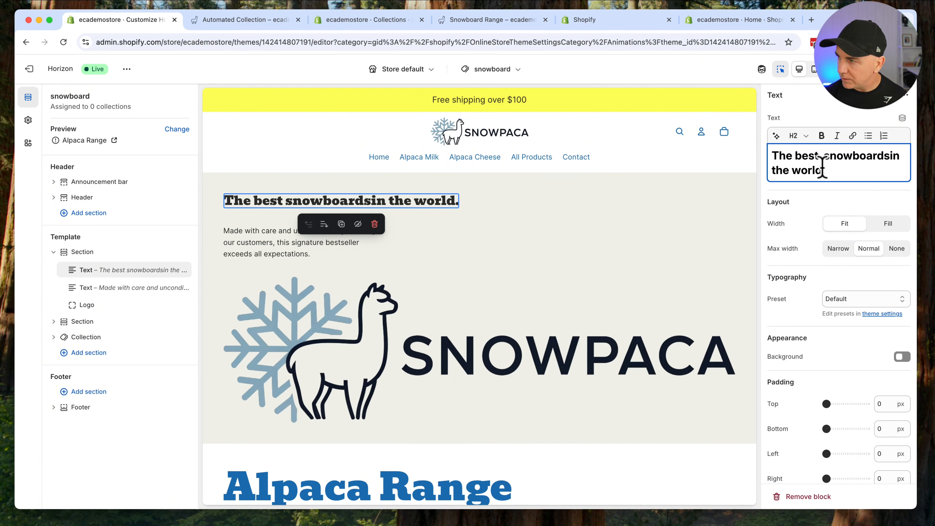
{"action": "type", "text": "c"}
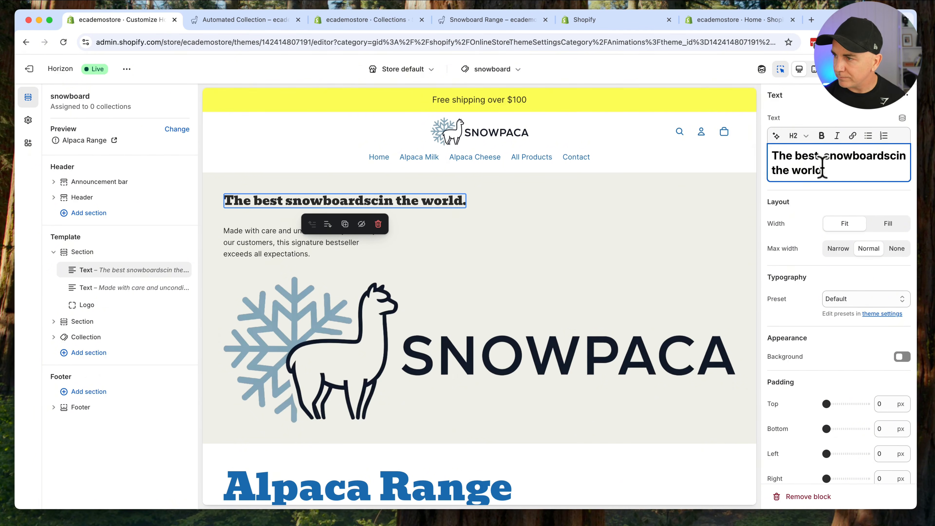
{"action": "key", "text": "BackSpace"}
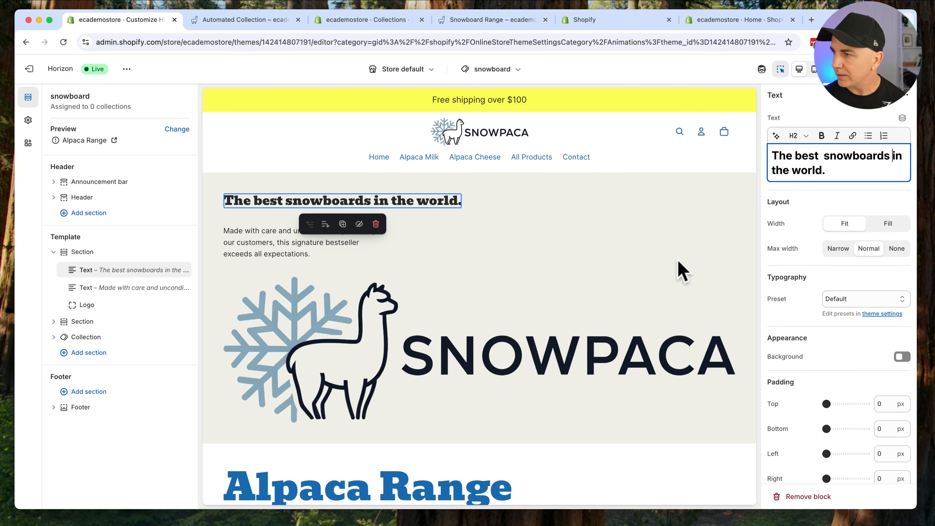
Step: Remove the logo and description text from the banner section and delete the whole section from the snowboard template
{"action": "left_click", "coordinate": [681, 271]}
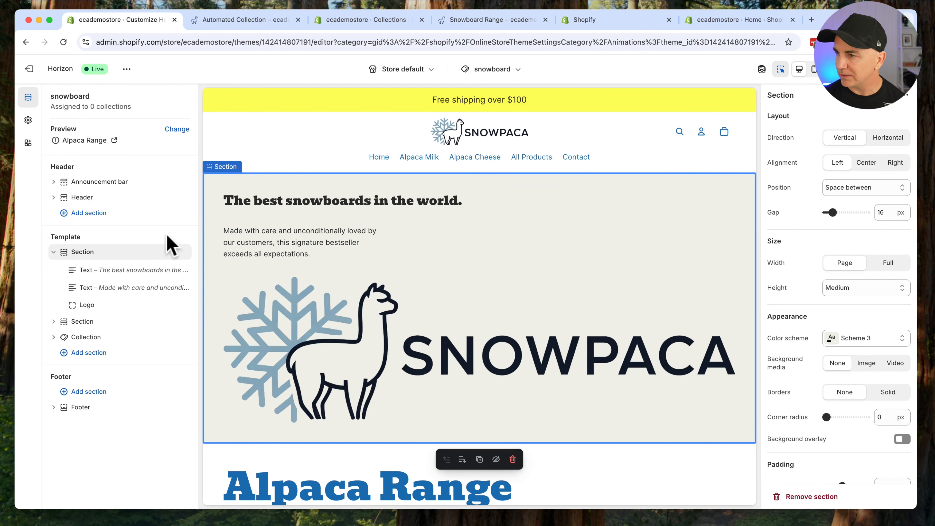
{"action": "left_click", "coordinate": [170, 305]}
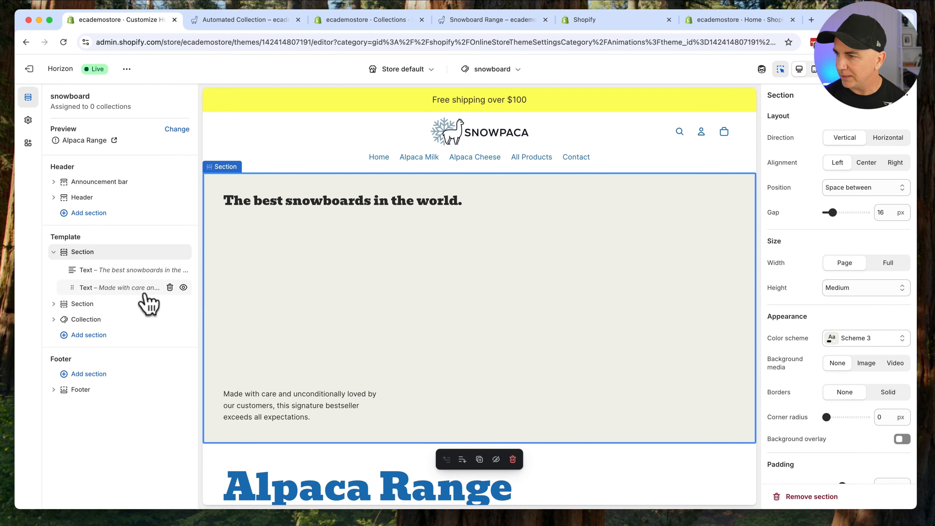
{"action": "left_click", "coordinate": [170, 288]}
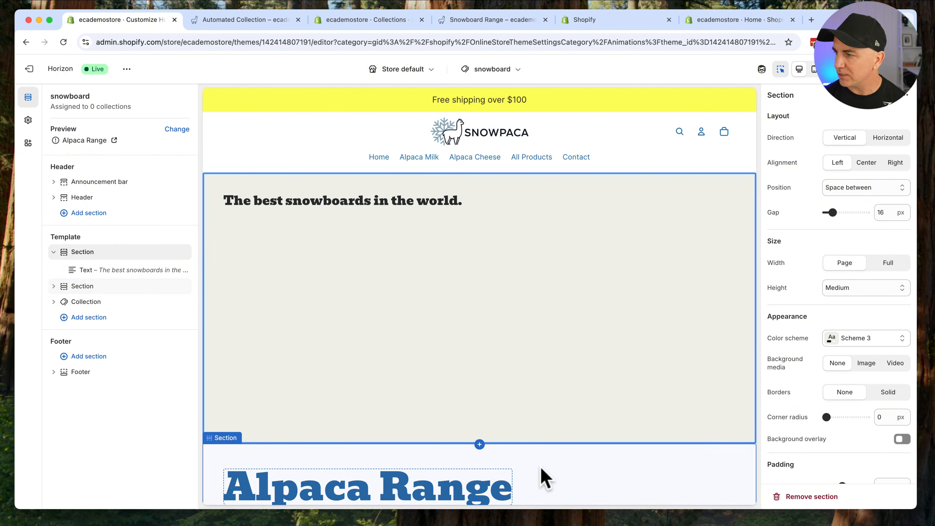
{"action": "left_click", "coordinate": [514, 459]}
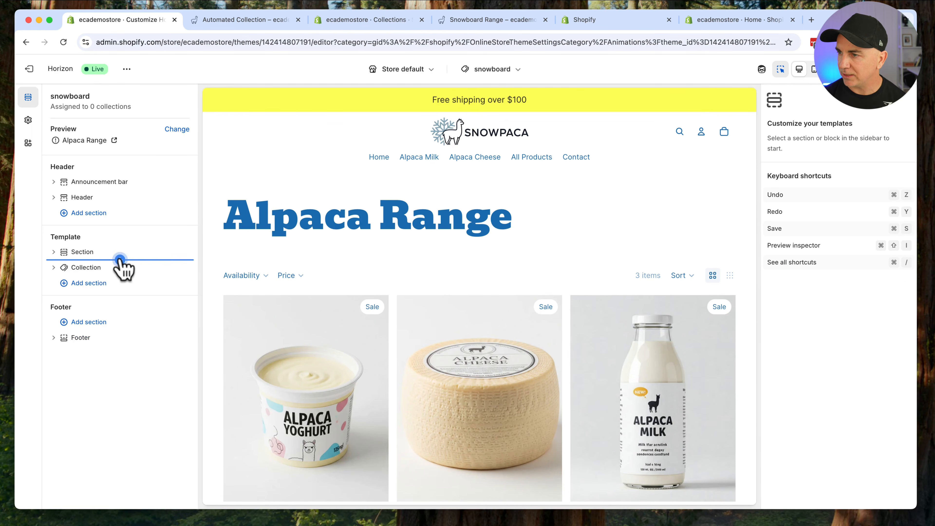
Step: Add an Editorial: Jumbo text section between the title section and the Collection section
{"action": "left_click", "coordinate": [119, 260]}
{"action": "scroll", "coordinate": [254, 368], "scroll_direction": "down", "scroll_amount": 10}
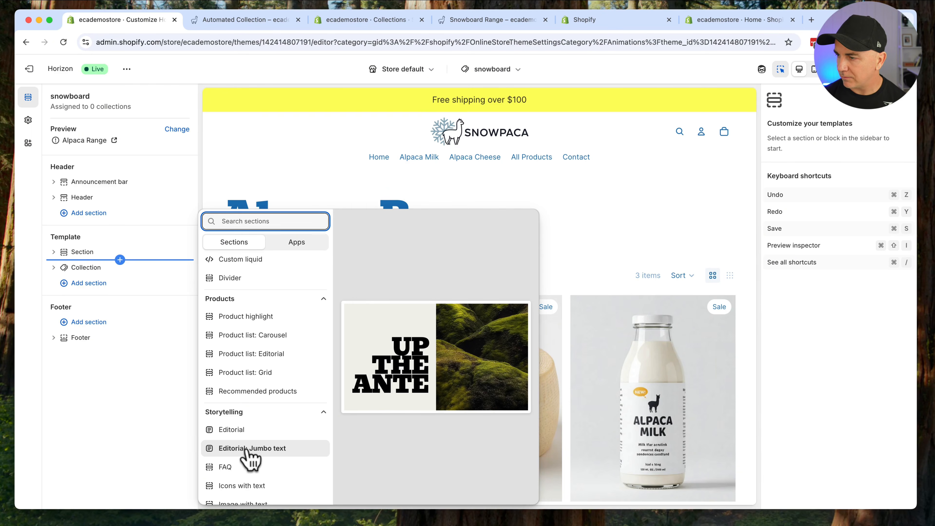
{"action": "left_click", "coordinate": [250, 448]}
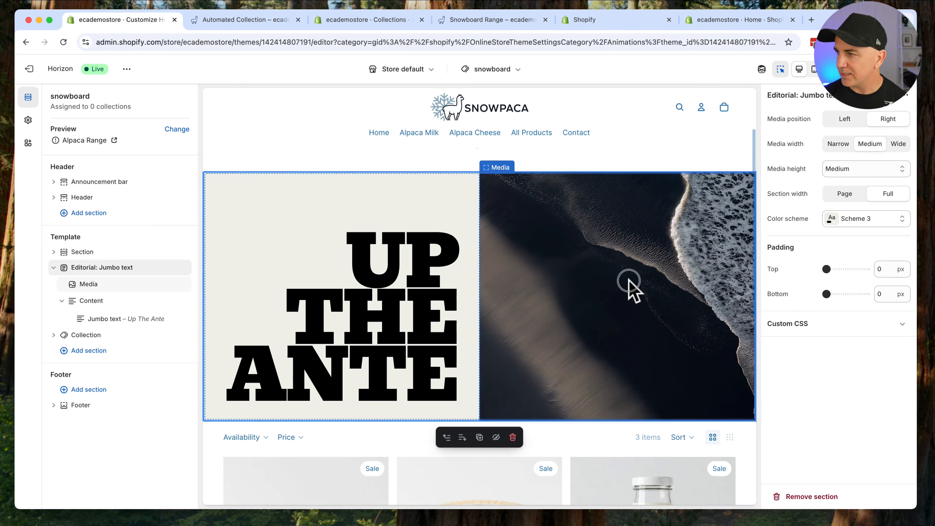
Step: Set the jumbo text section's media to the library image "Main" showing two snowboards against a snowy sunset
{"action": "left_click", "coordinate": [628, 286]}
{"action": "left_click", "coordinate": [858, 151]}
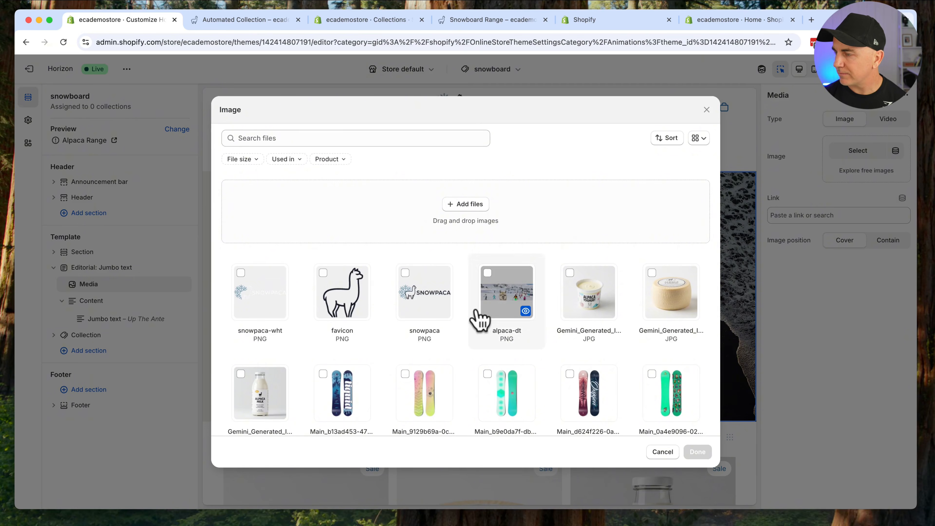
{"action": "scroll", "coordinate": [435, 374], "scroll_direction": "down", "scroll_amount": 3}
{"action": "scroll", "coordinate": [435, 373], "scroll_direction": "down", "scroll_amount": 5}
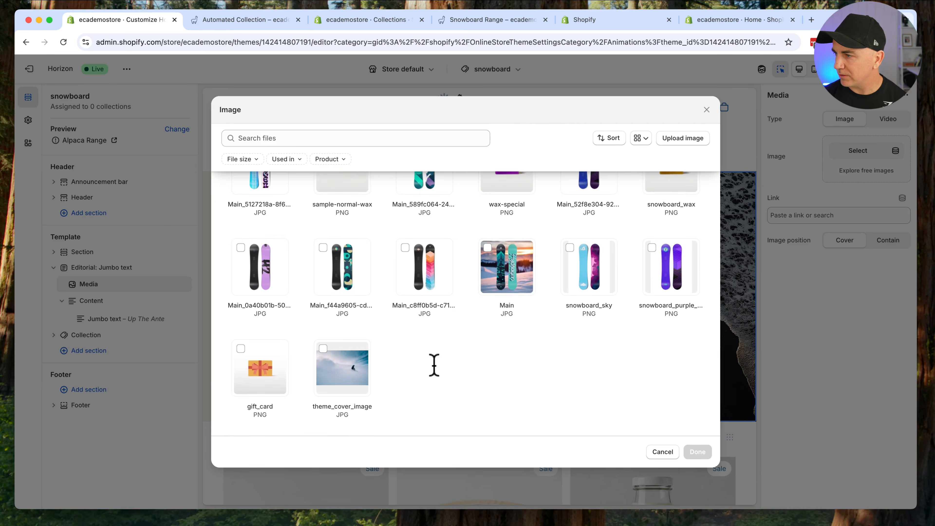
{"action": "left_click", "coordinate": [506, 267]}
{"action": "left_click", "coordinate": [697, 451]}
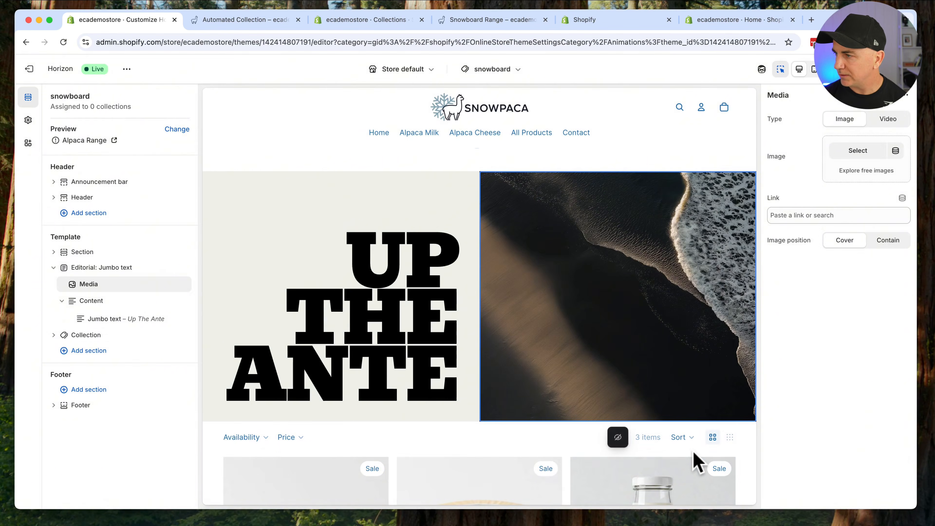
Step: Change the last line of the jumbo text so it reads "Up The SNOW" and save the template
{"action": "left_click", "coordinate": [405, 313]}
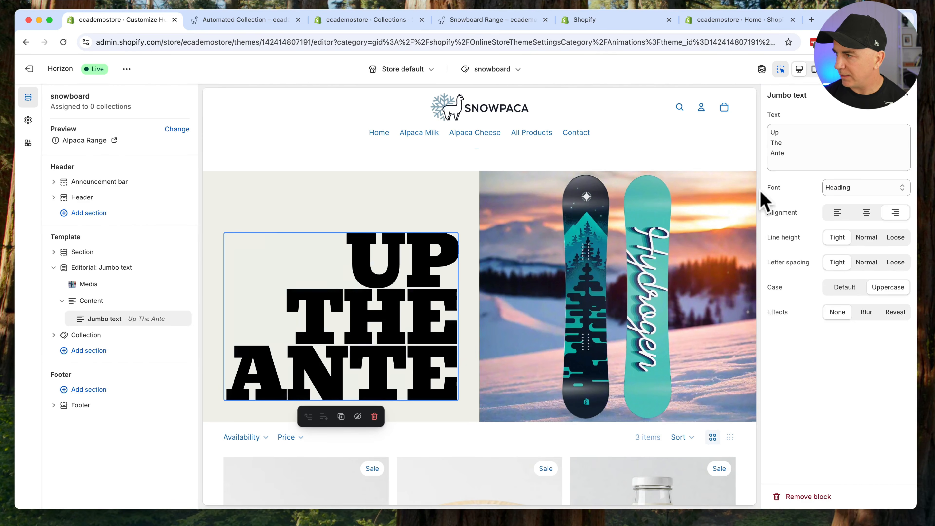
{"action": "left_click_drag", "start_coordinate": [787, 151], "coordinate": [758, 157]}
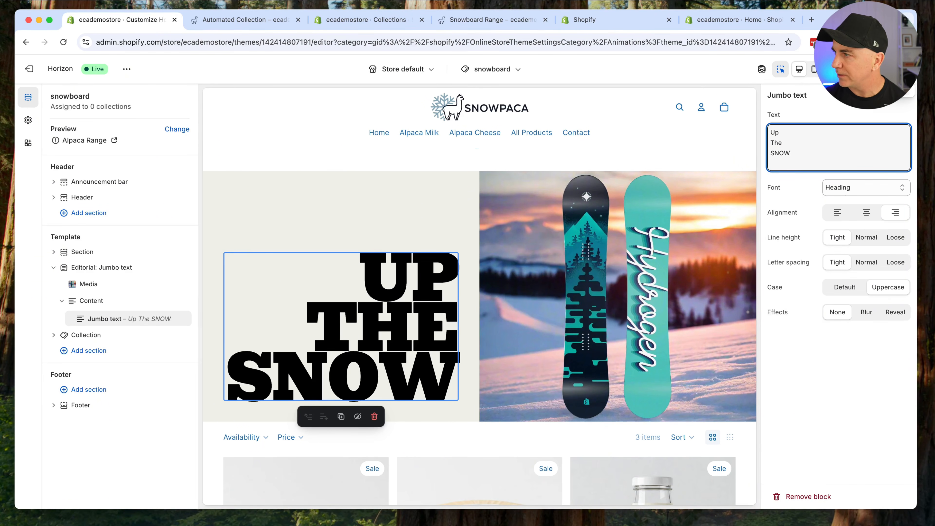
{"action": "left_click", "coordinate": [898, 69]}
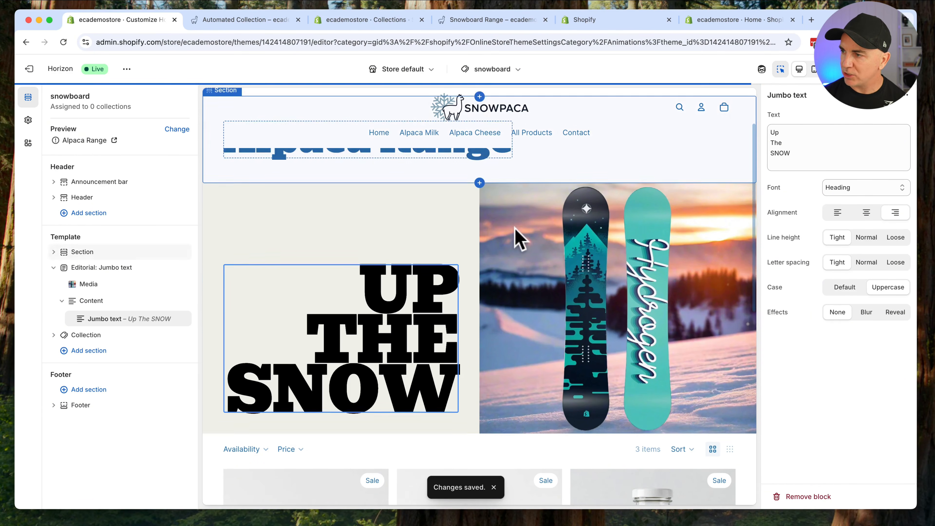
Step: Preview the snowboard template with the Snowboard Range collection and look over the page
{"action": "scroll", "coordinate": [526, 234], "scroll_direction": "down", "scroll_amount": 3}
{"action": "scroll", "coordinate": [527, 234], "scroll_direction": "down", "scroll_amount": 4}
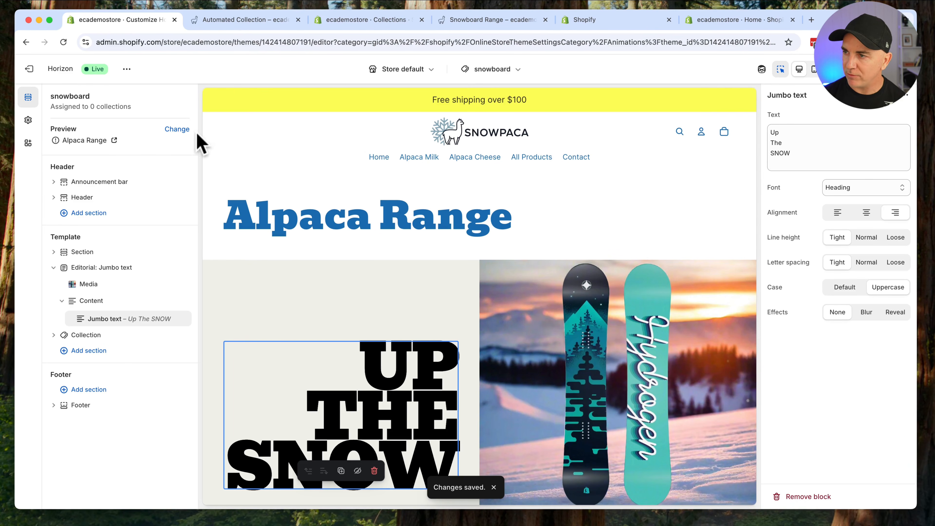
{"action": "left_click", "coordinate": [178, 131]}
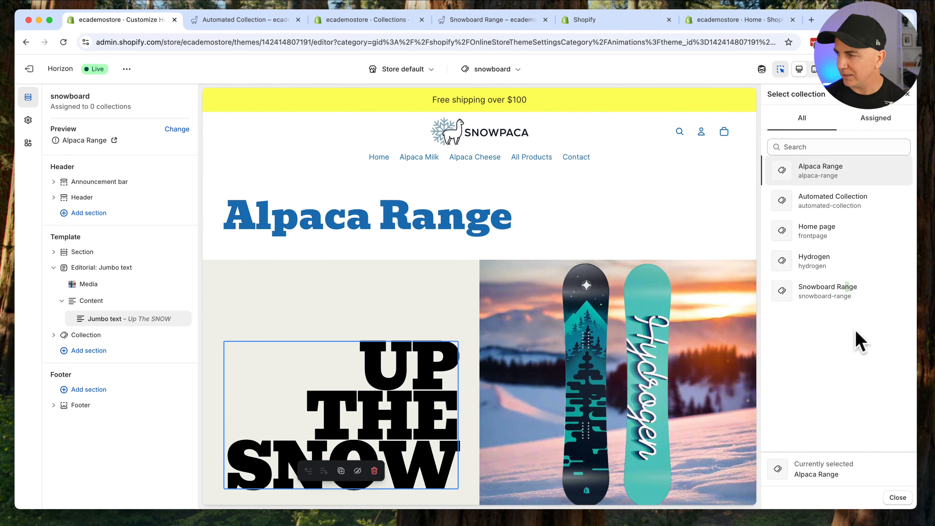
{"action": "left_click", "coordinate": [804, 296]}
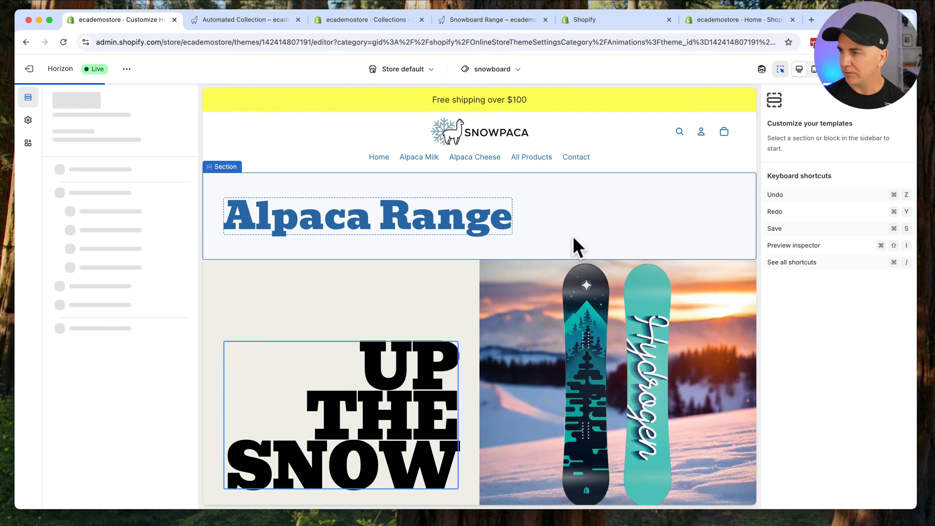
{"action": "scroll", "coordinate": [405, 239], "scroll_direction": "down", "scroll_amount": 15}
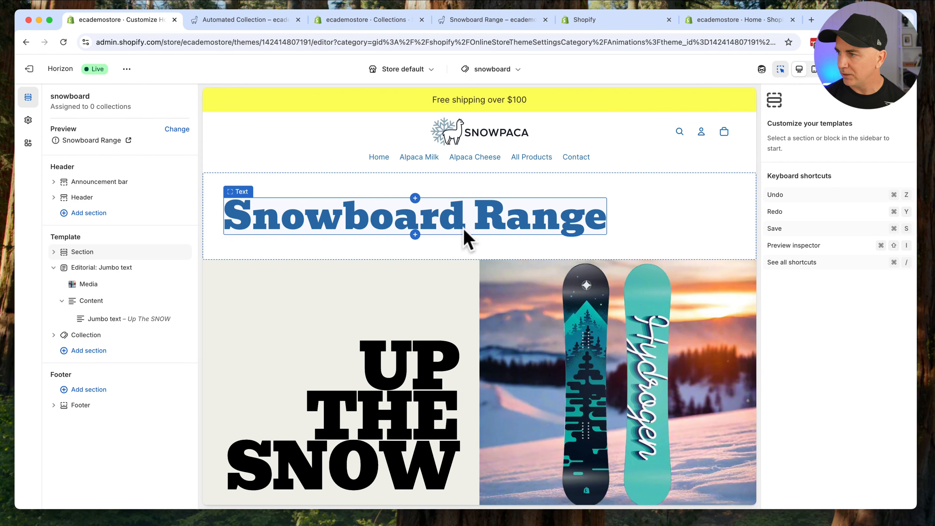
{"action": "left_click", "coordinate": [489, 71]}
{"action": "left_click", "coordinate": [589, 66]}
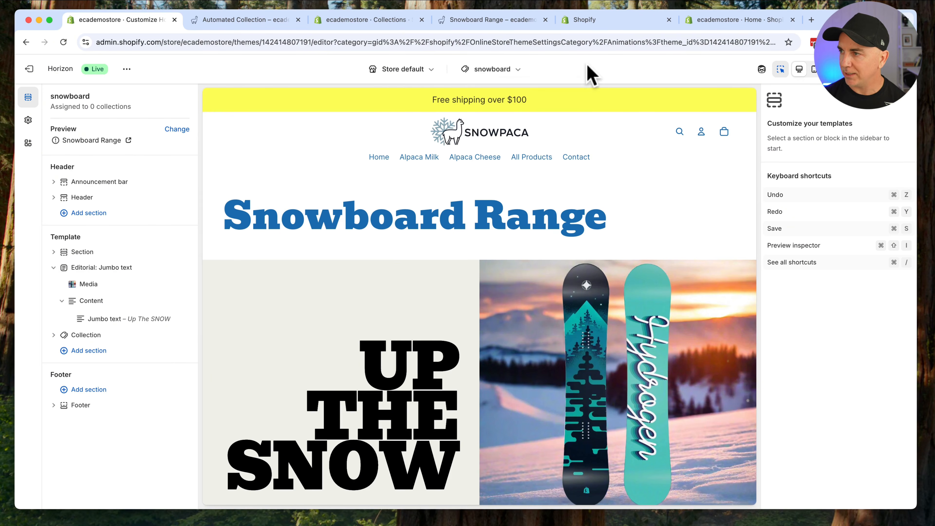
Step: Reload the Snowboard Range storefront page and check which collection template design it uses
{"action": "left_click", "coordinate": [464, 21]}
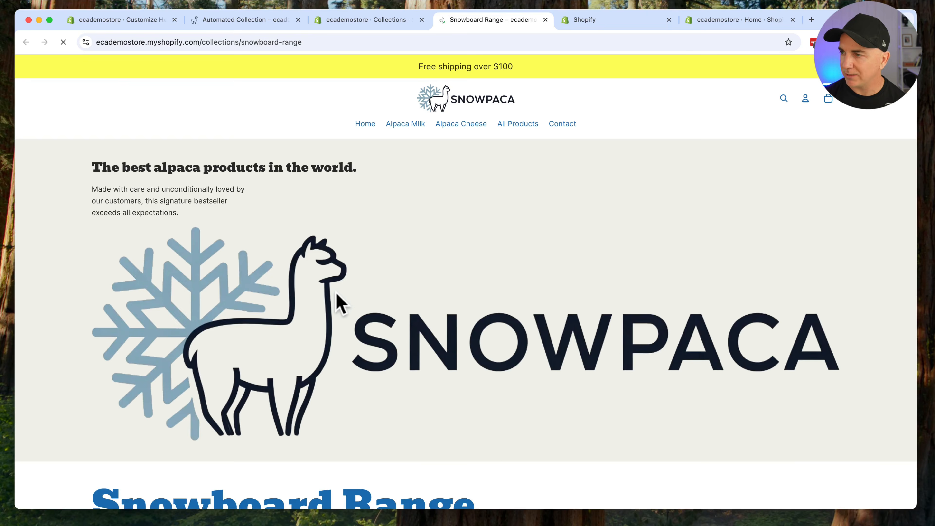
{"action": "scroll", "coordinate": [345, 302], "scroll_direction": "down", "scroll_amount": 1}
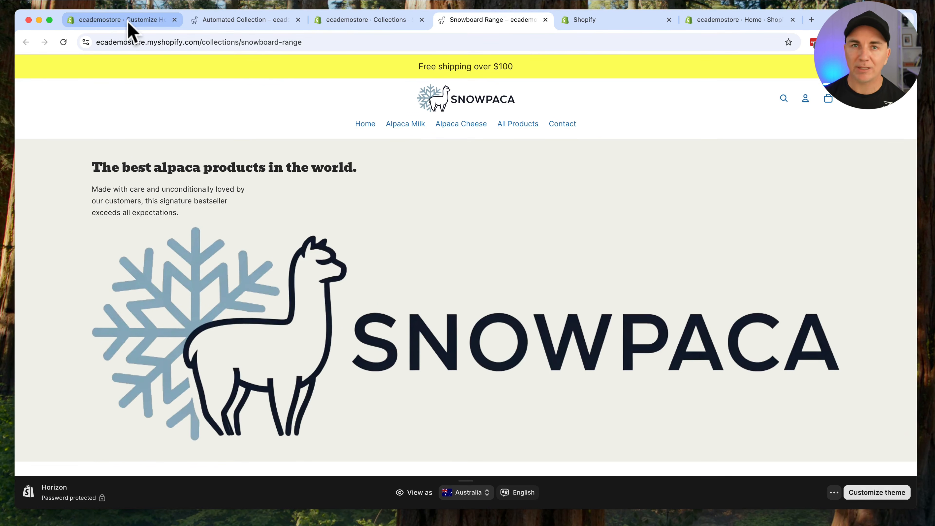
{"action": "left_click", "coordinate": [130, 29]}
Step: Open the Snowboard Range collection from the admin's collections list to reach its theme template setting
{"action": "left_click", "coordinate": [342, 26]}
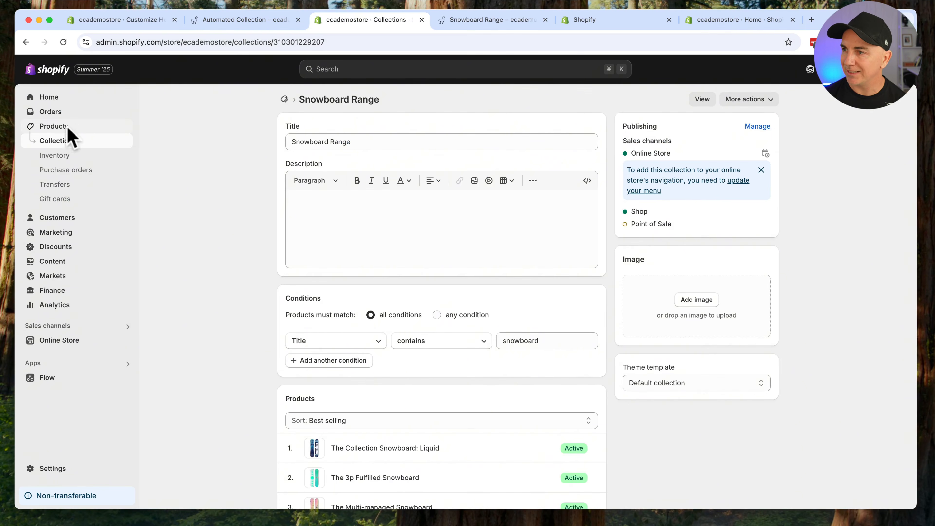
{"action": "left_click", "coordinate": [56, 141]}
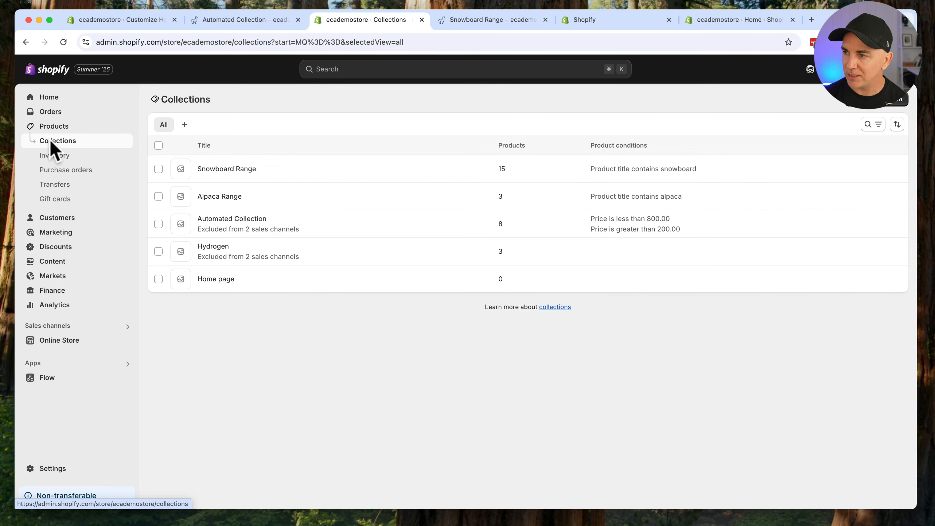
{"action": "left_click", "coordinate": [232, 170]}
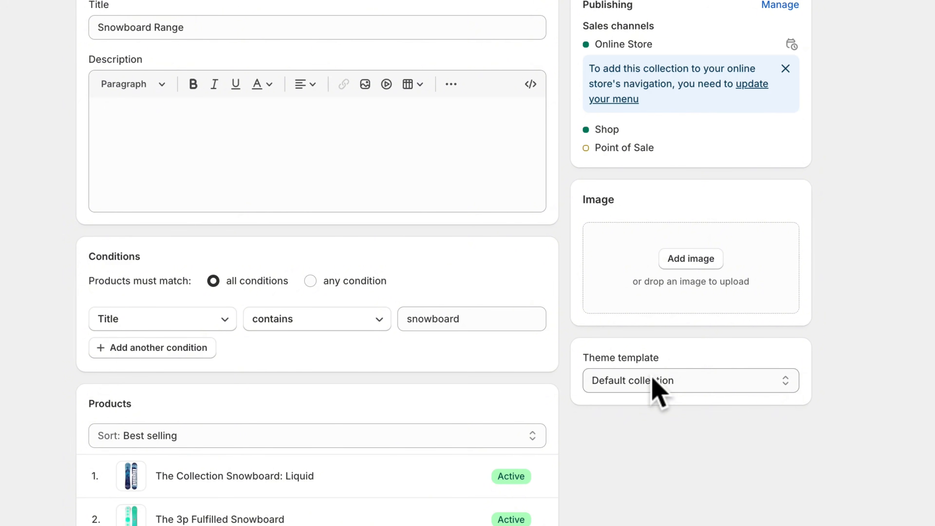
Step: Assign the snowboard theme template to the Snowboard Range collection and save the change
{"action": "left_click", "coordinate": [654, 379]}
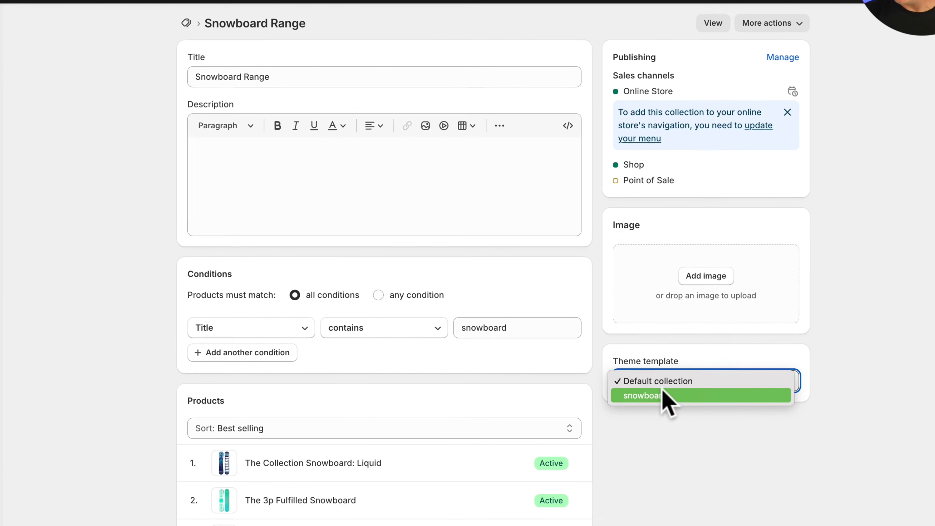
{"action": "left_click", "coordinate": [658, 397]}
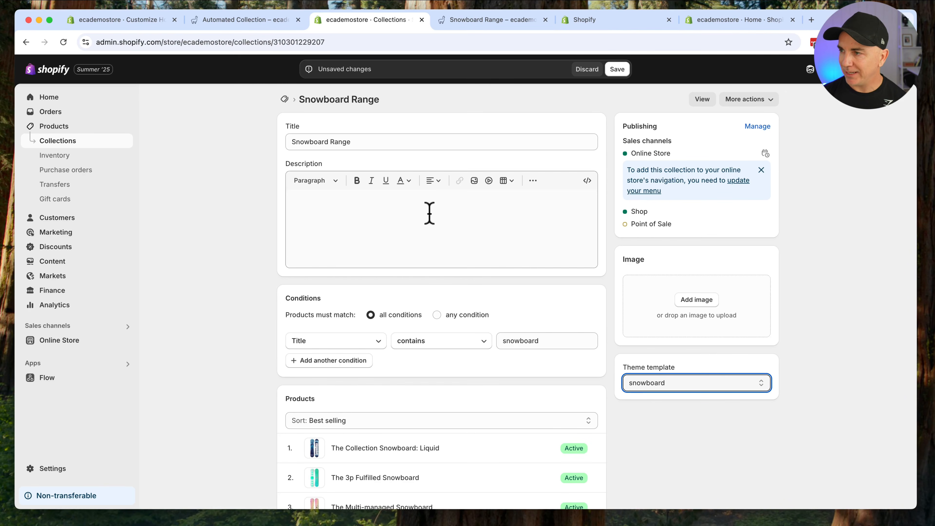
{"action": "left_click", "coordinate": [617, 70]}
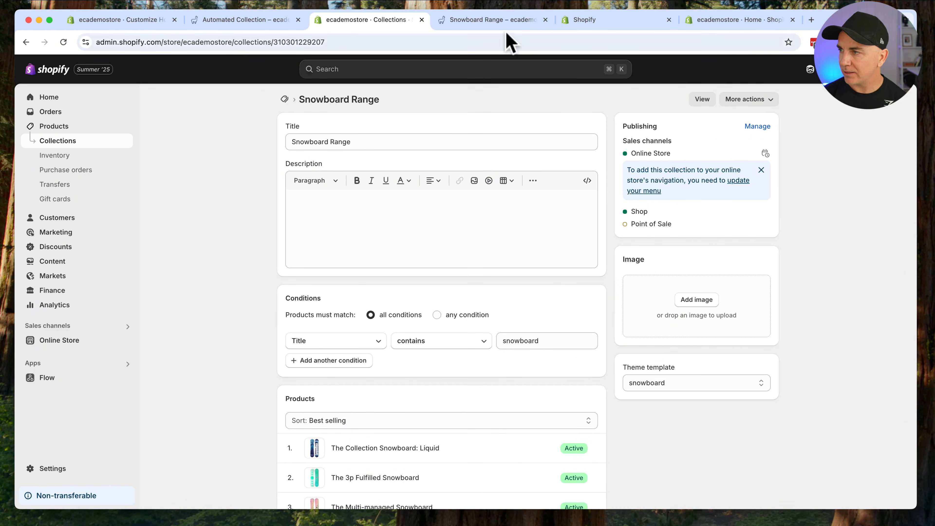
Step: Look over the Snowboard Range storefront page to check that it uses the snowboard template, from the jumbo text down through the products
{"action": "left_click", "coordinate": [507, 21]}
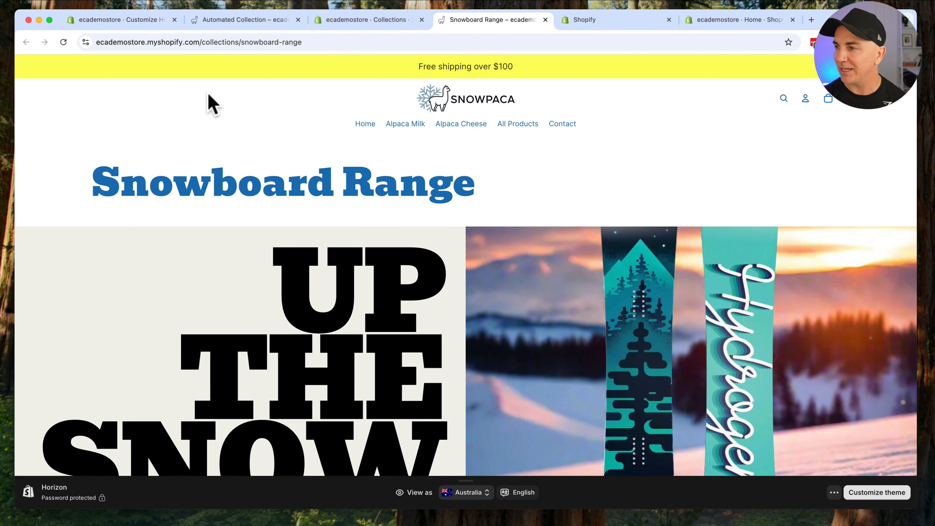
{"action": "scroll", "coordinate": [313, 193], "scroll_direction": "down", "scroll_amount": 3}
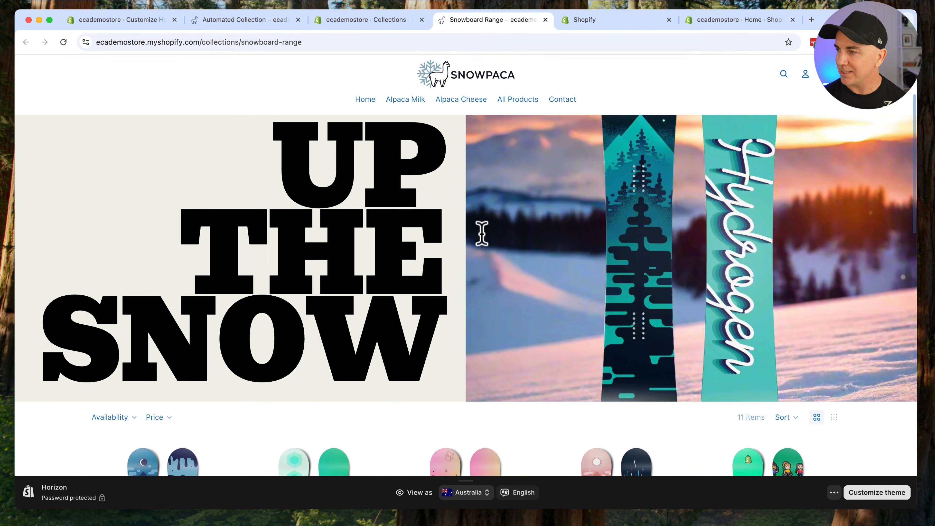
{"action": "scroll", "coordinate": [547, 257], "scroll_direction": "down", "scroll_amount": 9}
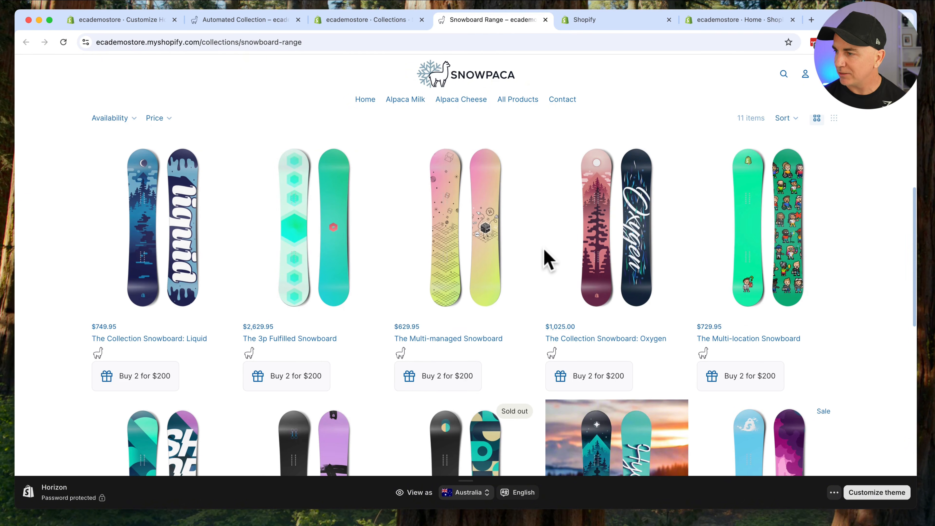
{"action": "scroll", "coordinate": [512, 324], "scroll_direction": "down", "scroll_amount": 3}
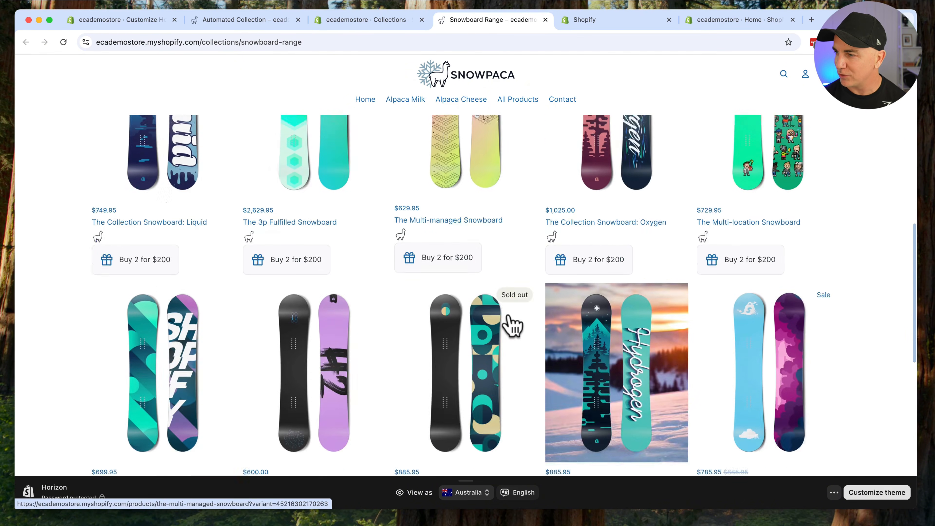
{"action": "scroll", "coordinate": [512, 324], "scroll_direction": "down", "scroll_amount": 6}
{"action": "scroll", "coordinate": [508, 317], "scroll_direction": "down", "scroll_amount": 2}
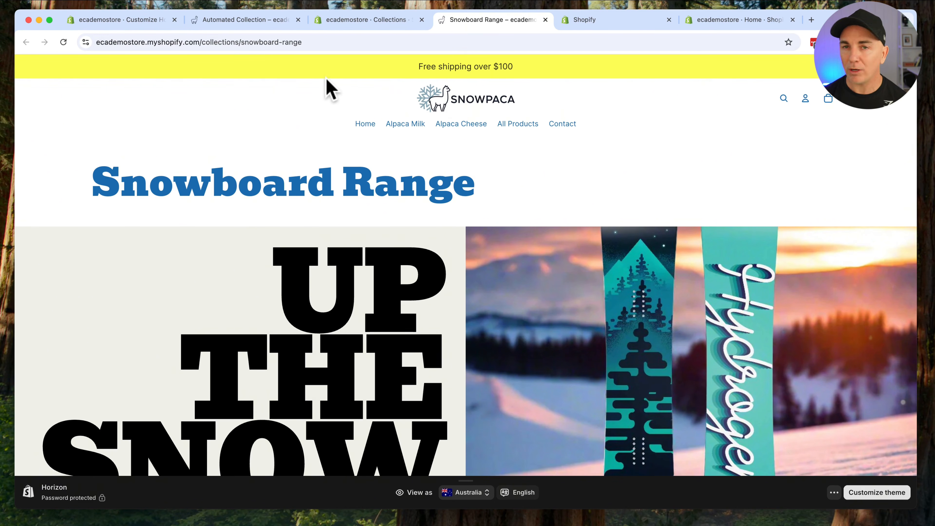
Step: Open the Alpaca Range collection in the admin and view its storefront page to check the default collection template design
{"action": "left_click", "coordinate": [140, 22]}
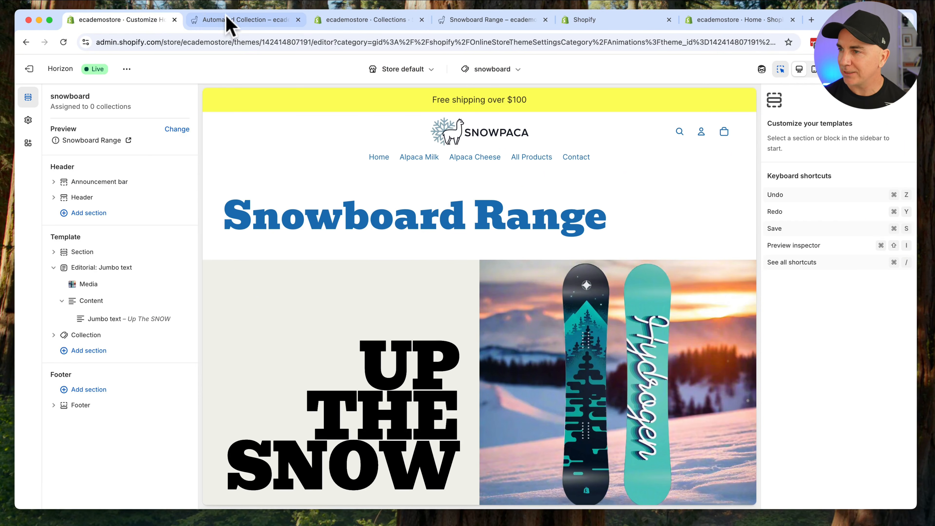
{"action": "left_click", "coordinate": [317, 20]}
{"action": "left_click", "coordinate": [195, 22]}
{"action": "left_click", "coordinate": [341, 20]}
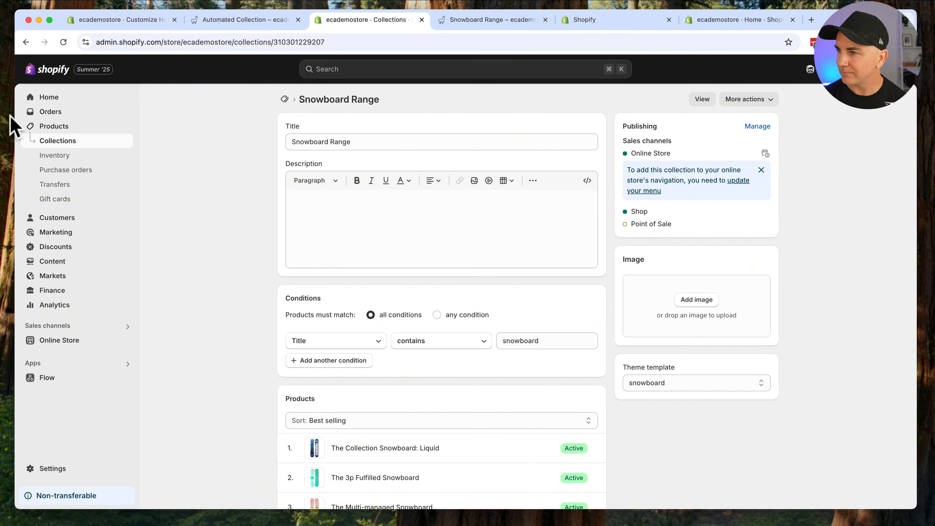
{"action": "left_click", "coordinate": [59, 143]}
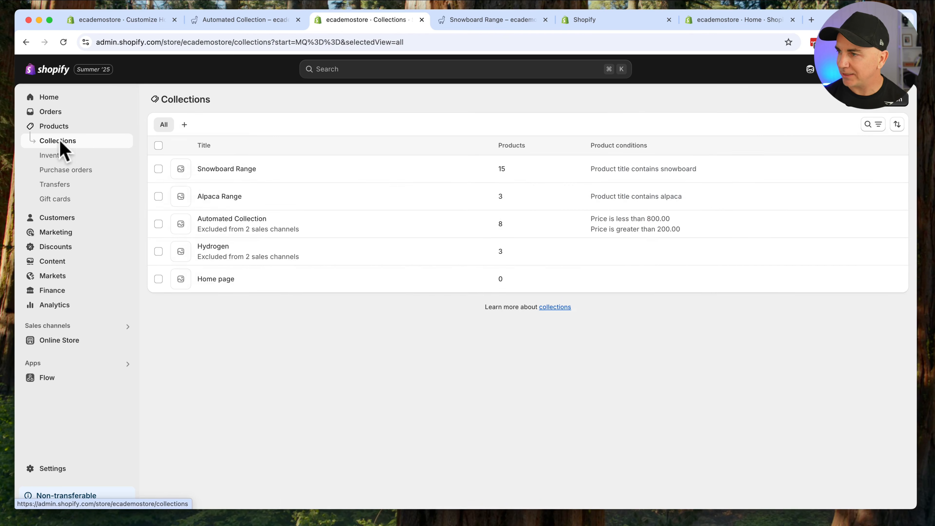
{"action": "left_click", "coordinate": [210, 197]}
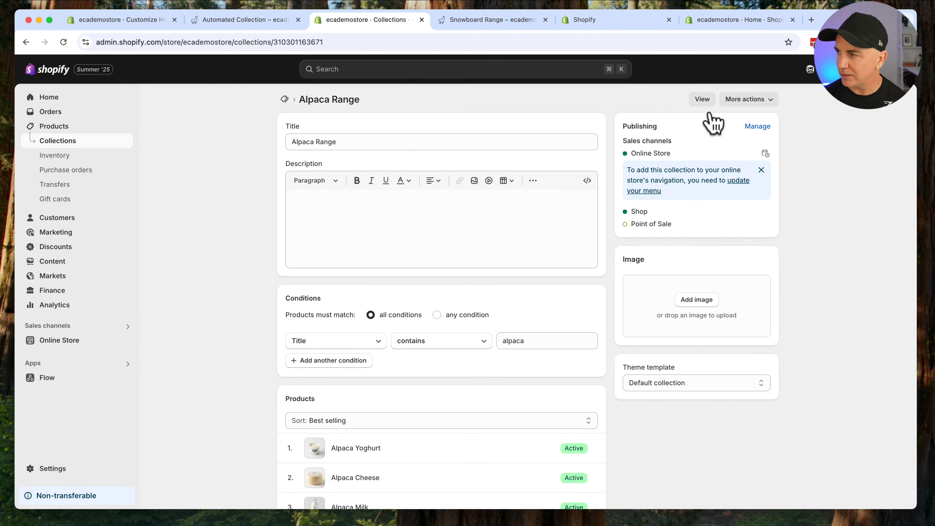
{"action": "left_click", "coordinate": [703, 99]}
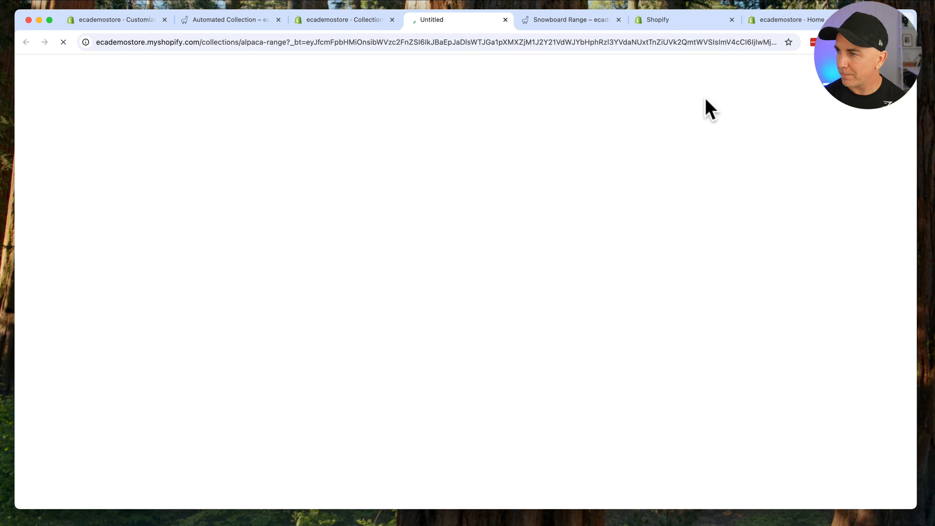
{"action": "scroll", "coordinate": [440, 294], "scroll_direction": "down", "scroll_amount": 5}
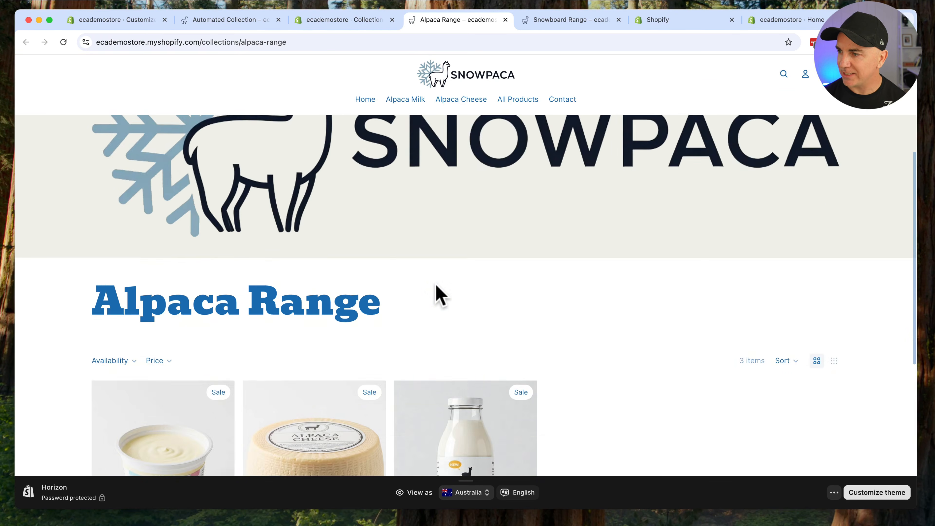
{"action": "scroll", "coordinate": [442, 293], "scroll_direction": "up", "scroll_amount": 6}
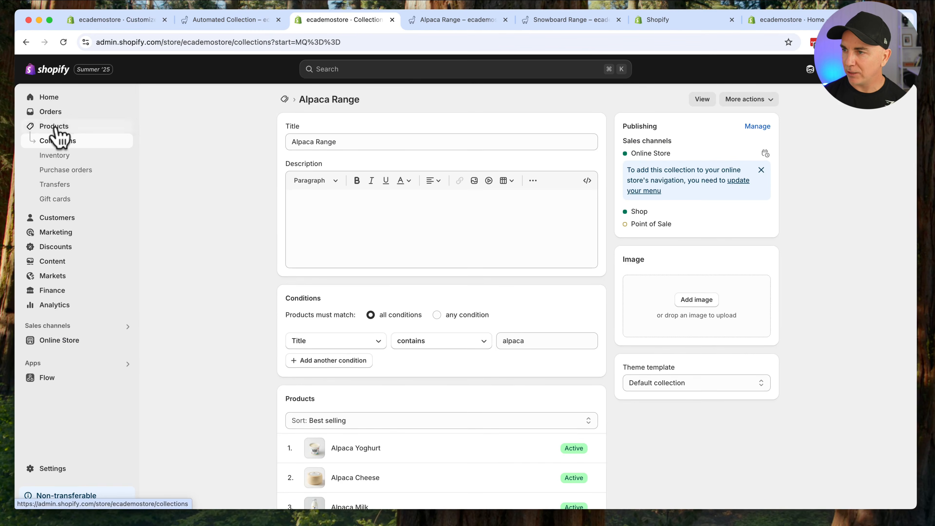
Step: Open the Alpaca Yoghurt product and examine its available theme templates, leaving Default product selected
{"action": "left_click", "coordinate": [56, 130]}
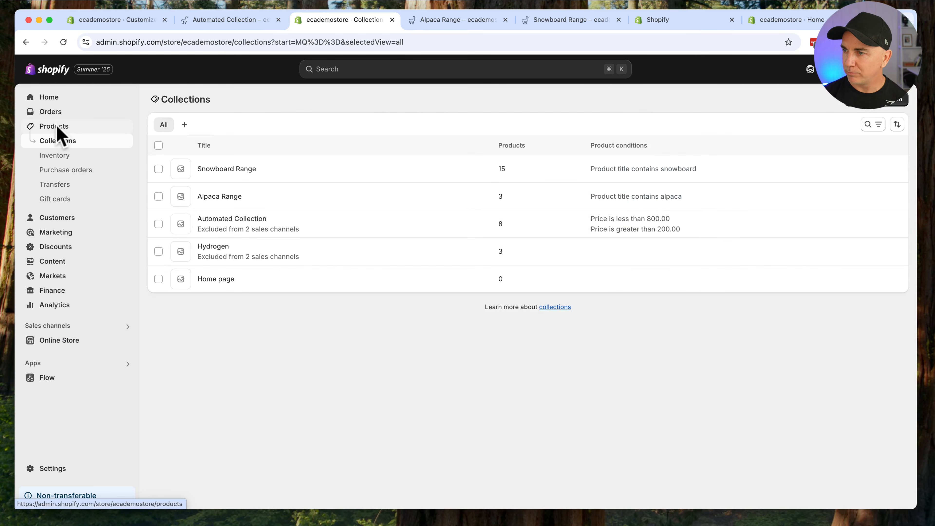
{"action": "left_click", "coordinate": [54, 128]}
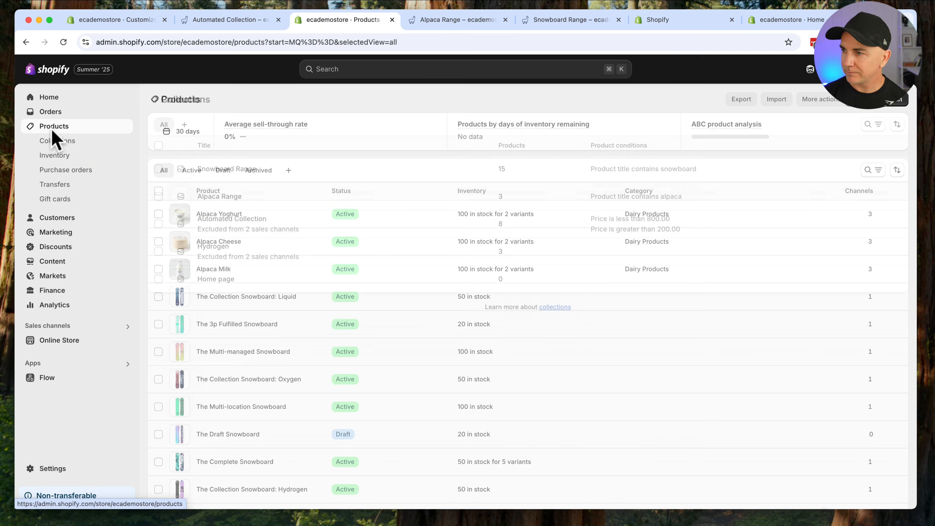
{"action": "left_click", "coordinate": [223, 223]}
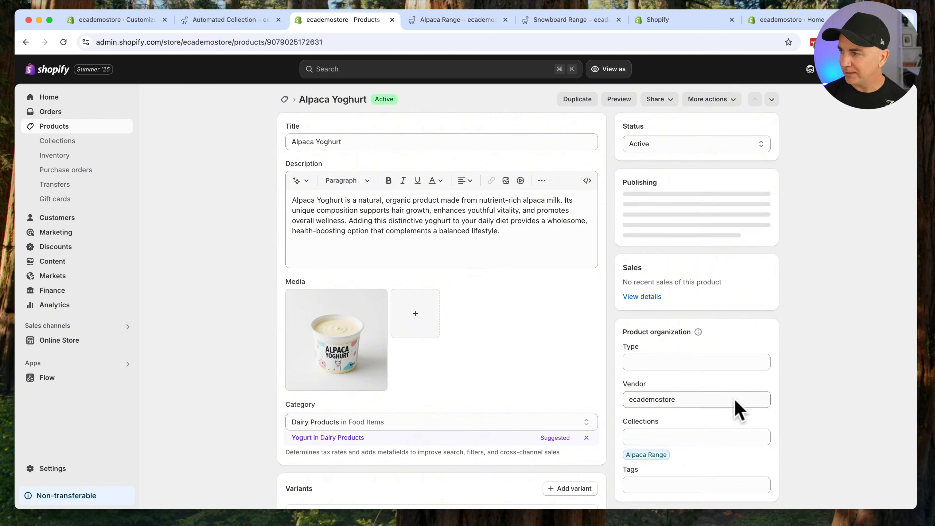
{"action": "scroll", "coordinate": [712, 393], "scroll_direction": "down", "scroll_amount": 5}
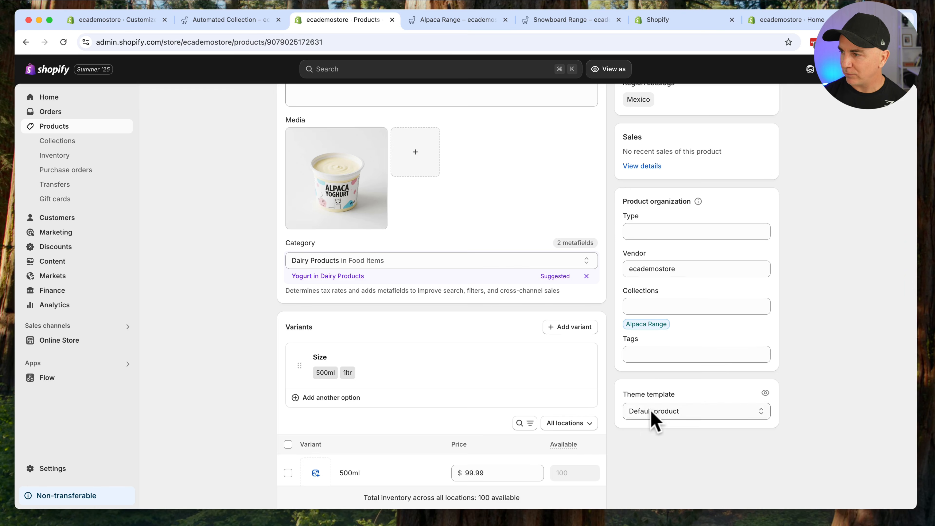
{"action": "left_click", "coordinate": [653, 420]}
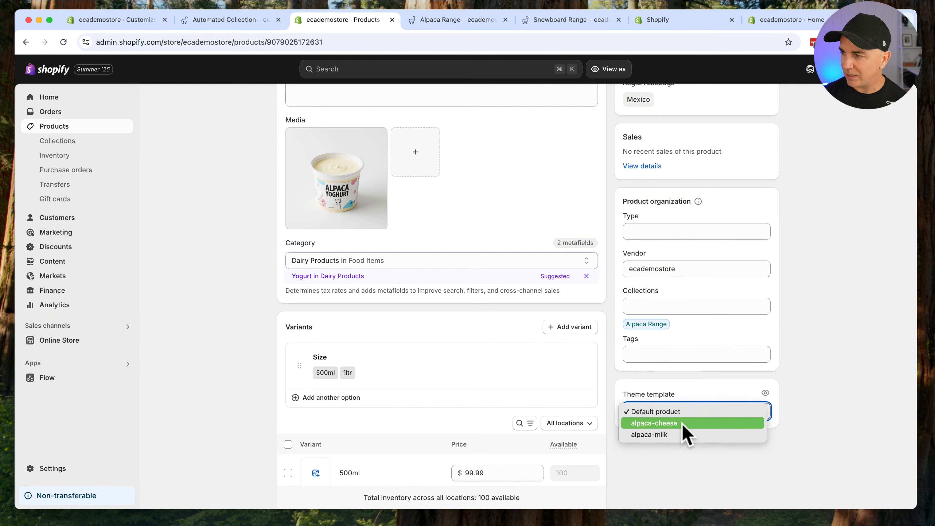
{"action": "left_click", "coordinate": [827, 369]}
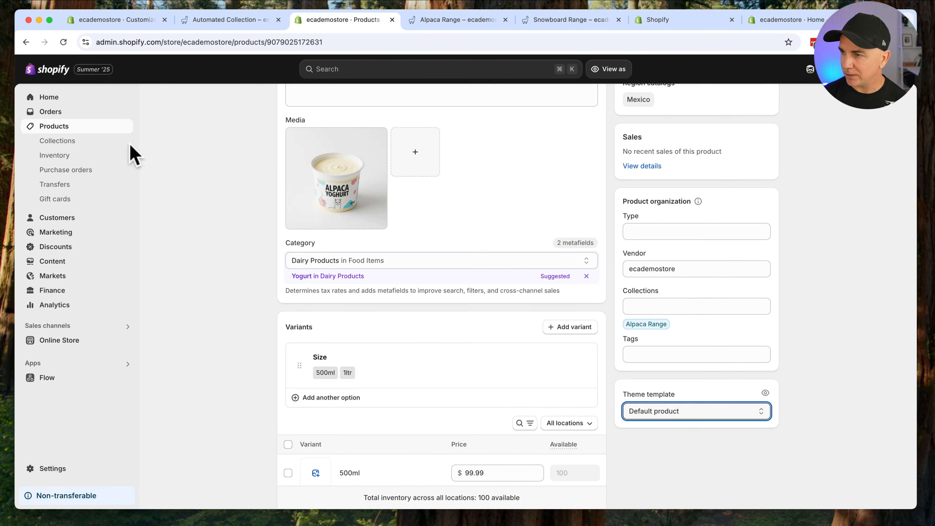
Step: Open the Alpaca Cheese product and check which theme template is assigned to it
{"action": "left_click", "coordinate": [62, 131]}
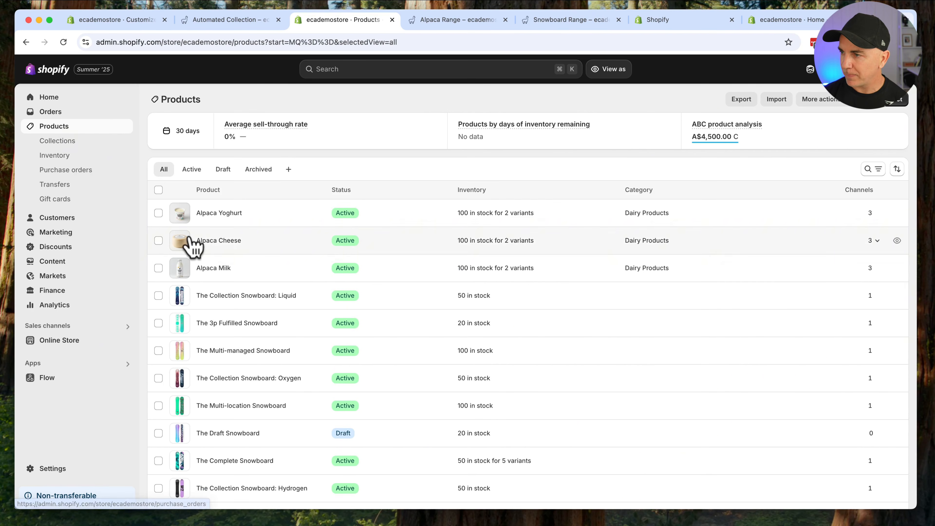
{"action": "left_click", "coordinate": [221, 241]}
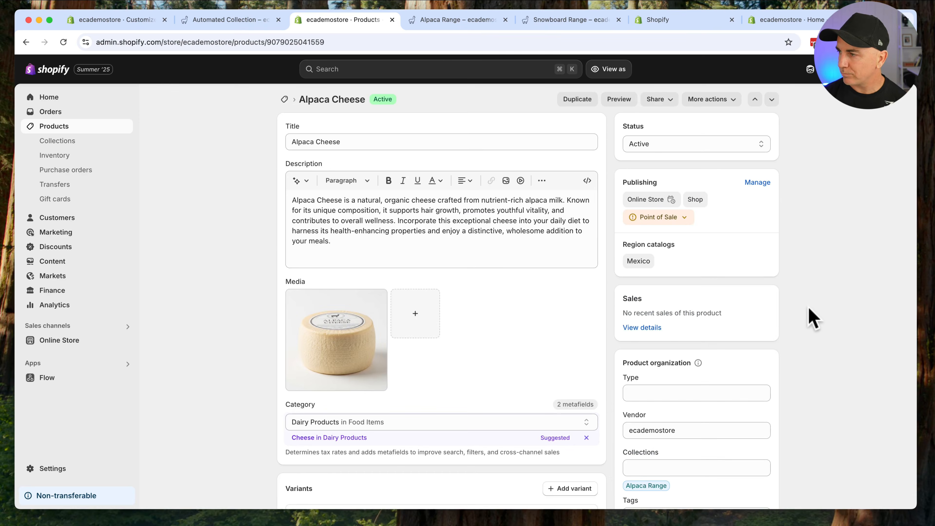
{"action": "scroll", "coordinate": [810, 321], "scroll_direction": "down", "scroll_amount": 5}
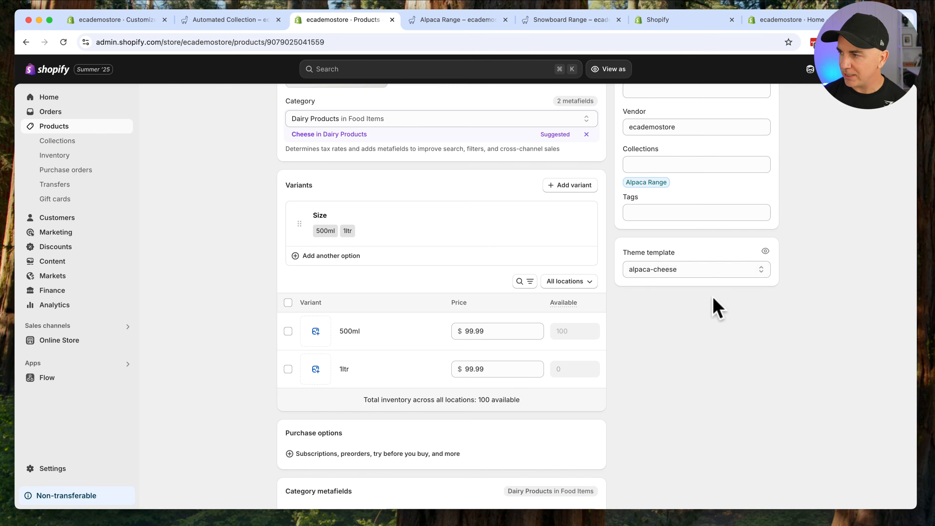
{"action": "scroll", "coordinate": [755, 328], "scroll_direction": "up", "scroll_amount": 8}
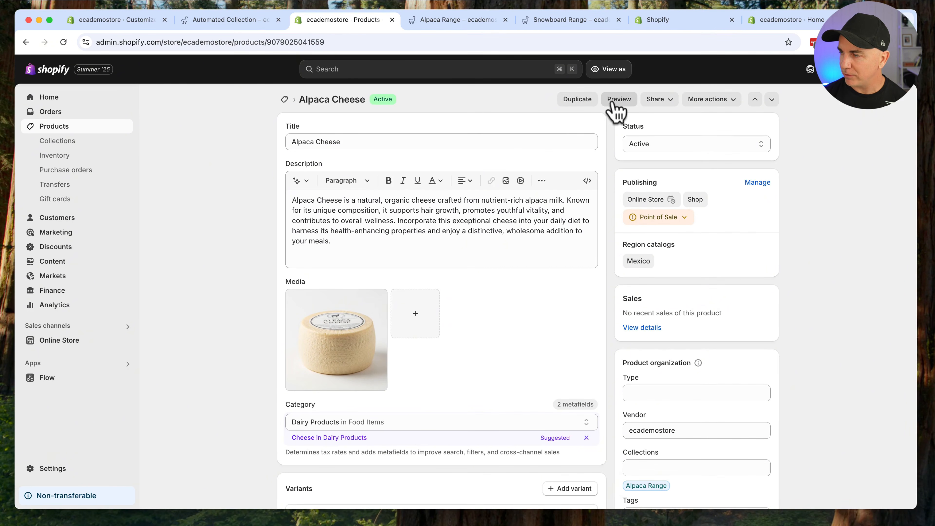
Step: Preview the Alpaca Cheese product page and examine its custom section headed "Why our alpaca cheese is great"
{"action": "left_click", "coordinate": [617, 107]}
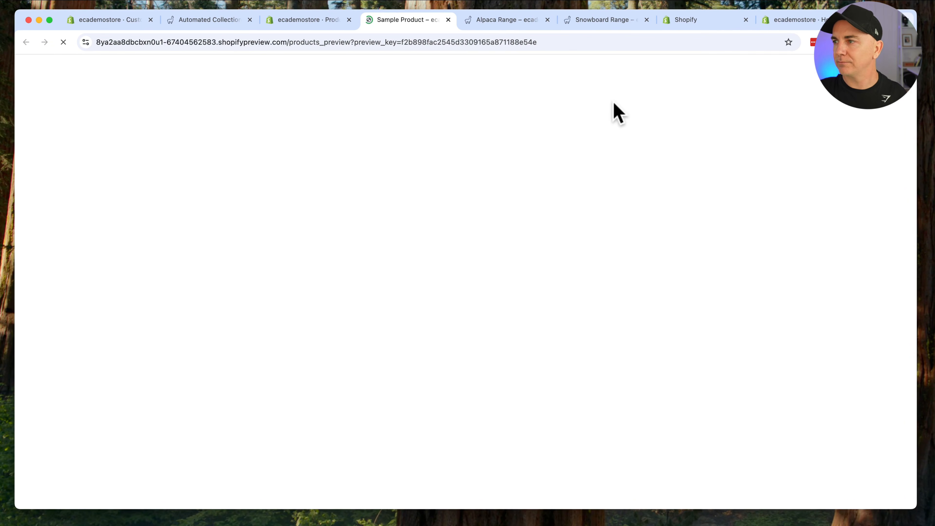
{"action": "scroll", "coordinate": [650, 173], "scroll_direction": "down", "scroll_amount": 10}
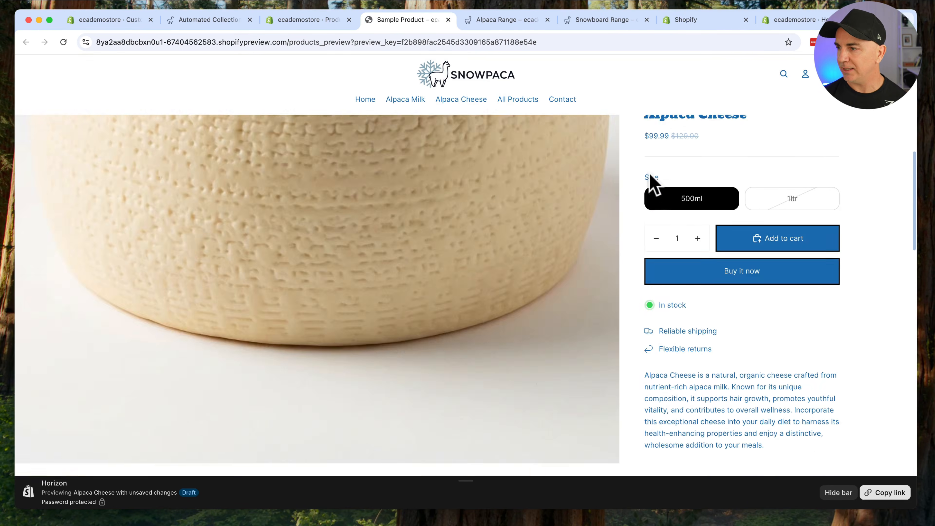
{"action": "scroll", "coordinate": [650, 180], "scroll_direction": "down", "scroll_amount": 10}
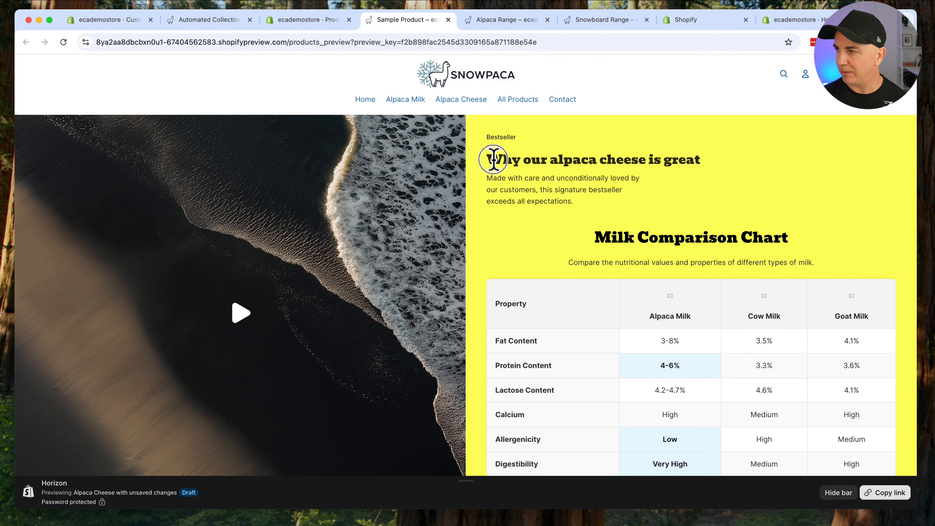
{"action": "left_click_drag", "start_coordinate": [494, 159], "coordinate": [695, 165]}
{"action": "scroll", "coordinate": [721, 184], "scroll_direction": "up", "scroll_amount": 10}
Step: Return to the theme editor, switch to the alpaca-cheese product template and look over its page preview
{"action": "left_click", "coordinate": [110, 19]}
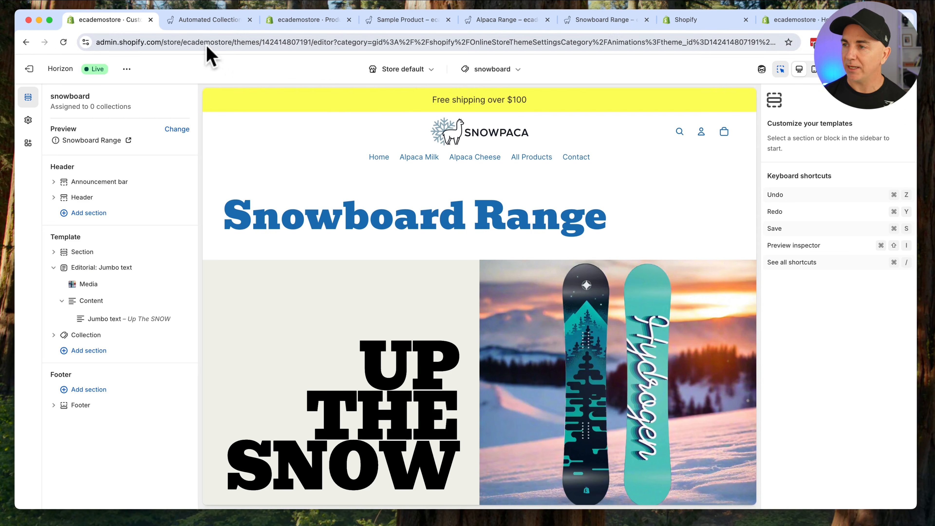
{"action": "left_click", "coordinate": [493, 69]}
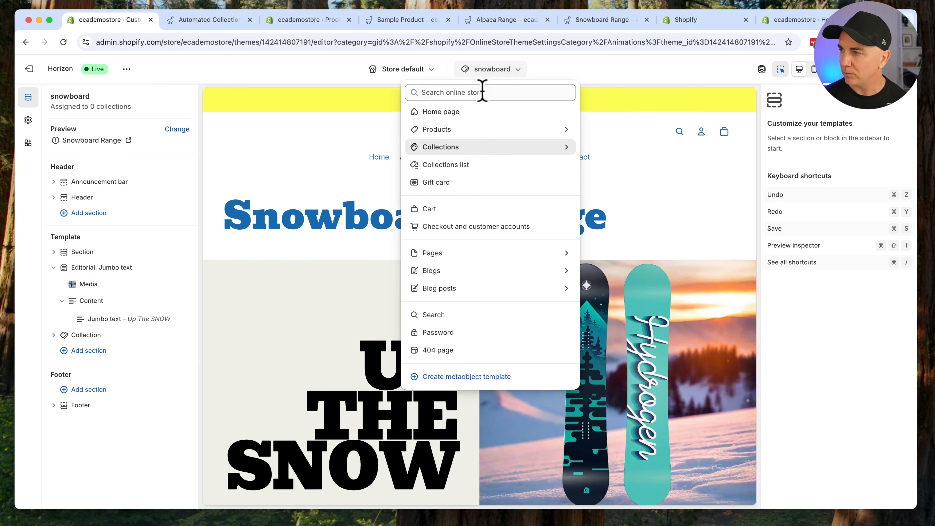
{"action": "left_click", "coordinate": [461, 129]}
{"action": "left_click", "coordinate": [461, 173]}
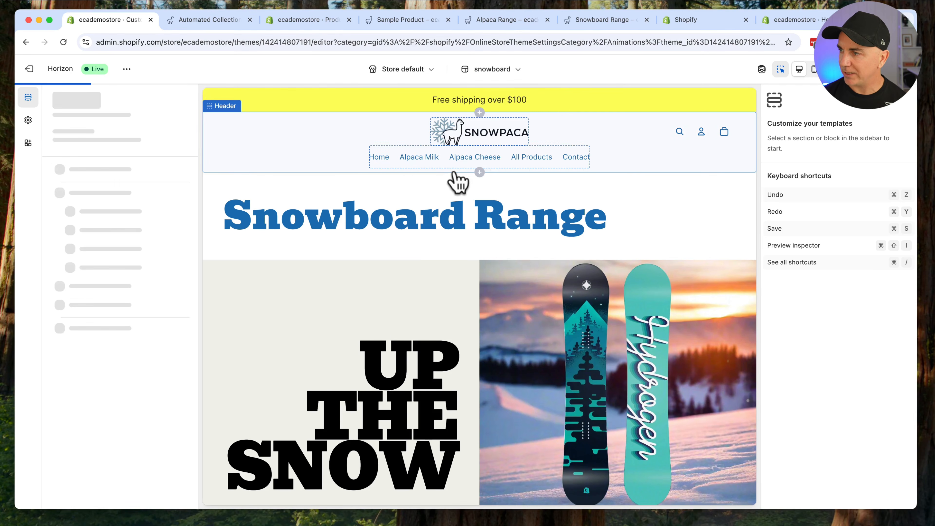
{"action": "scroll", "coordinate": [518, 230], "scroll_direction": "down", "scroll_amount": 10}
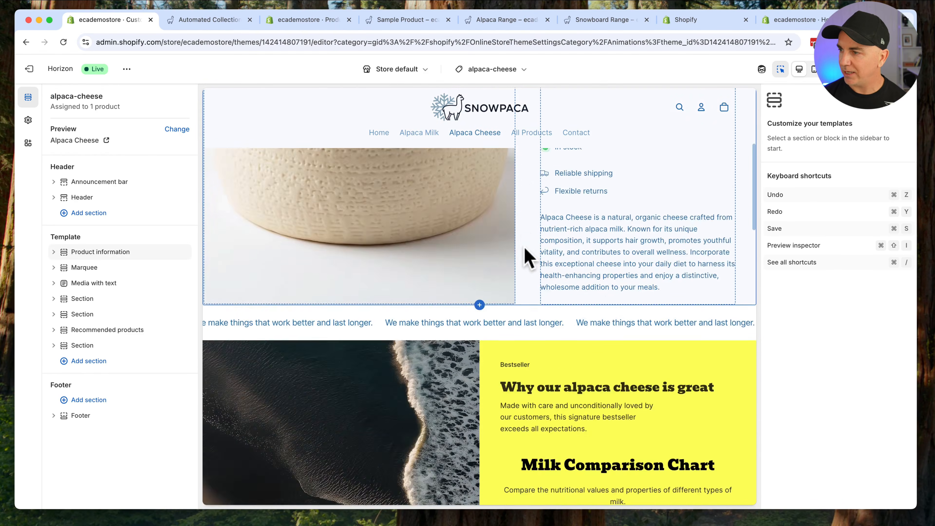
{"action": "scroll", "coordinate": [553, 241], "scroll_direction": "up", "scroll_amount": 10}
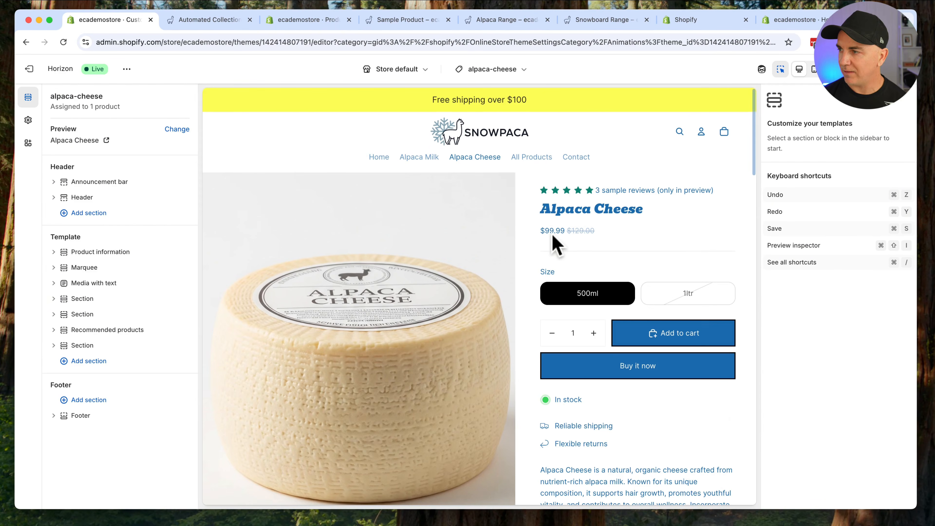